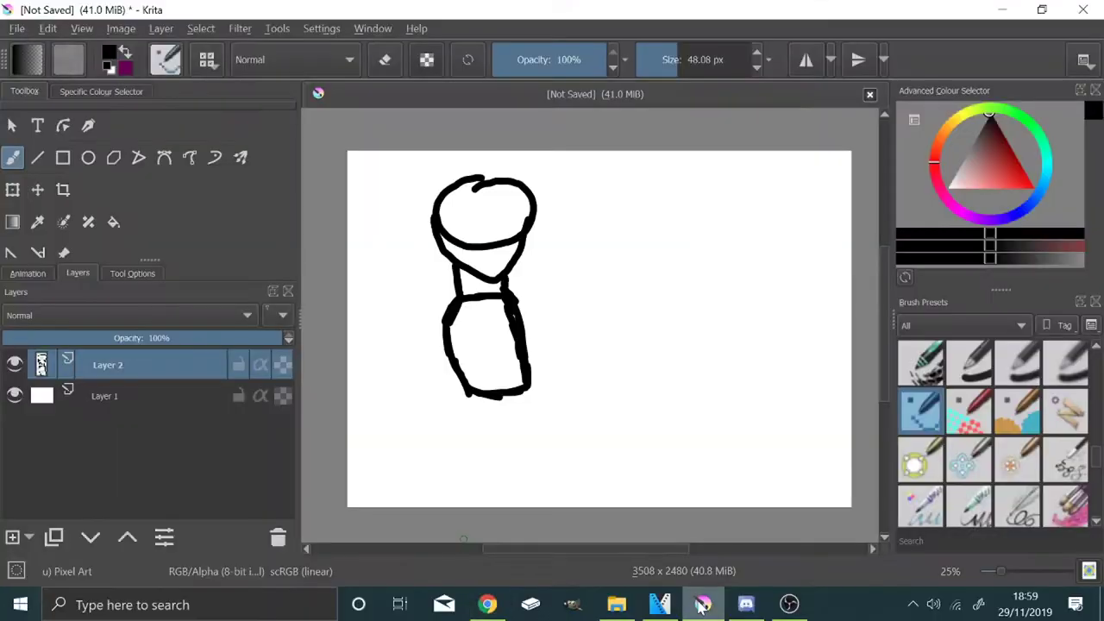
Scale down and reposition the head-and-torso sketch with the Transform tool
{"action": "left_click", "coordinate": [12, 189]}
{"action": "left_click_drag", "start_coordinate": [510, 234], "coordinate": [491, 271]}
{"action": "mouse_move", "coordinate": [473, 360]}
{"action": "left_mouse_down"}
{"action": "mouse_move", "coordinate": [475, 259]}
{"action": "mouse_move", "coordinate": [507, 316]}
{"action": "mouse_move", "coordinate": [523, 282]}
{"action": "left_mouse_up"}
Draw the waist section and the pointed pelvis shape below the torso with the brush
{"action": "left_click", "coordinate": [12, 158]}
{"action": "scroll", "coordinate": [463, 290], "scroll_direction": "up", "scroll_amount": 3}
{"action": "mouse_move", "coordinate": [426, 322]}
{"action": "left_mouse_down"}
{"action": "mouse_move", "coordinate": [474, 395]}
{"action": "mouse_move", "coordinate": [509, 370]}
{"action": "mouse_move", "coordinate": [536, 323]}
{"action": "left_mouse_up"}
{"action": "scroll", "coordinate": [539, 313], "scroll_direction": "down", "scroll_amount": 3}
{"action": "scroll", "coordinate": [539, 313], "scroll_direction": "up", "scroll_amount": 2}
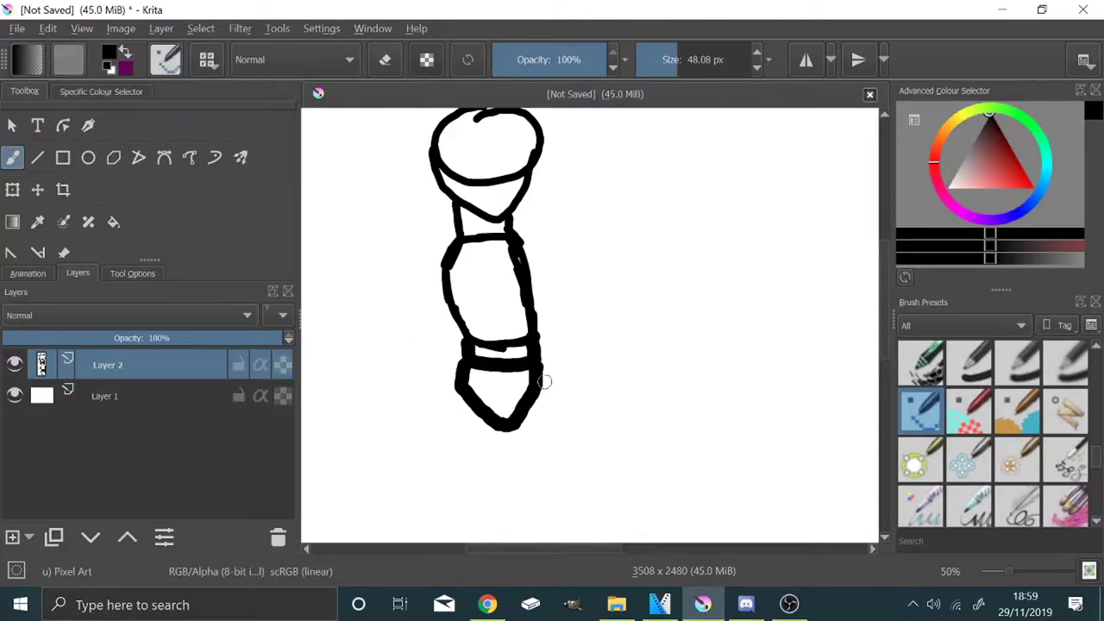
Set the brush size to 20.28 px and draw the rounded shoulders, upper arms and elbow joints on both sides of the torso
{"action": "left_click", "coordinate": [667, 69]}
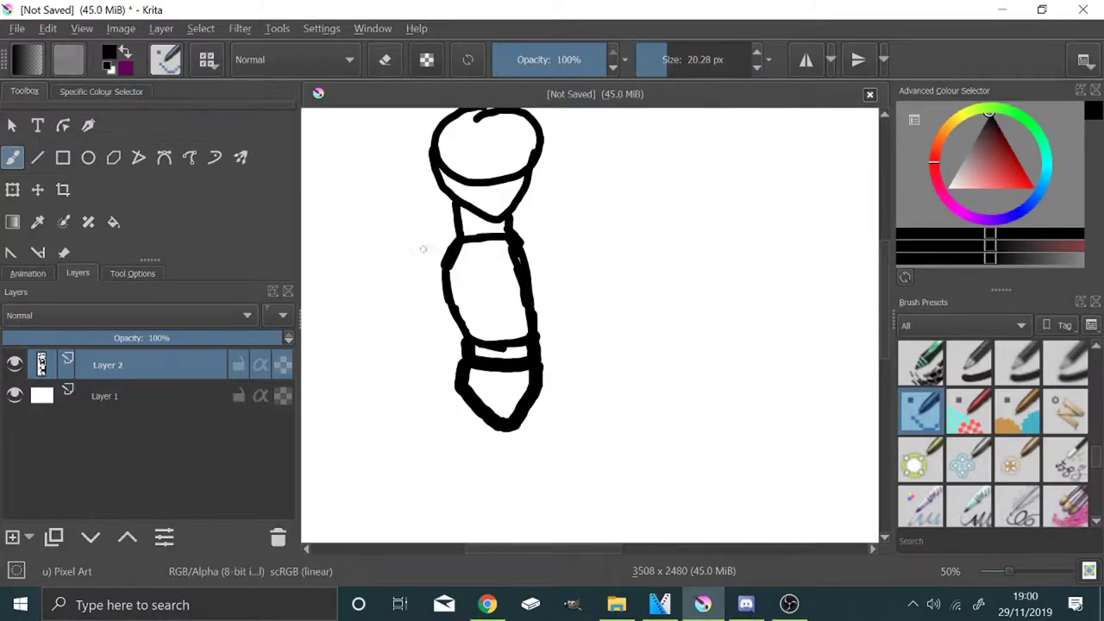
{"action": "left_click_drag", "start_coordinate": [514, 239], "coordinate": [520, 260]}
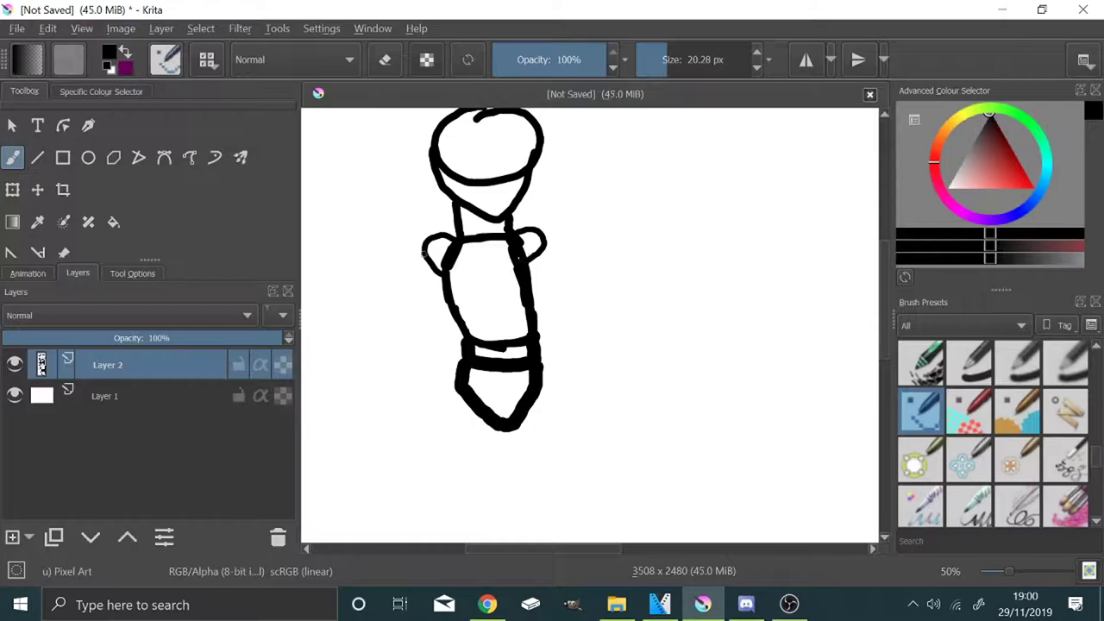
{"action": "left_click_drag", "start_coordinate": [421, 247], "coordinate": [385, 286]}
{"action": "left_click_drag", "start_coordinate": [410, 336], "coordinate": [447, 299]}
{"action": "left_click_drag", "start_coordinate": [552, 245], "coordinate": [556, 314]}
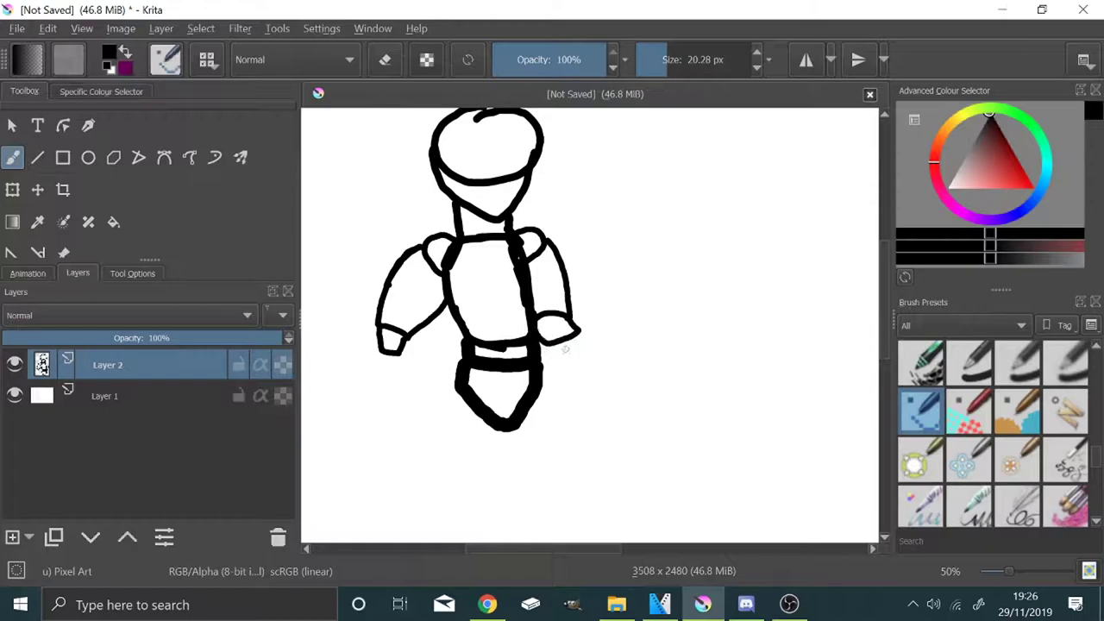
Draw both forearms with their wrist joints and the outstretched arm's hand with palm and fingers
{"action": "mouse_move", "coordinate": [545, 342]}
{"action": "left_mouse_down"}
{"action": "mouse_move", "coordinate": [619, 371]}
{"action": "mouse_move", "coordinate": [663, 367]}
{"action": "mouse_move", "coordinate": [651, 342]}
{"action": "mouse_move", "coordinate": [560, 331]}
{"action": "left_mouse_up"}
{"action": "mouse_move", "coordinate": [399, 352]}
{"action": "left_mouse_down"}
{"action": "mouse_move", "coordinate": [424, 445]}
{"action": "mouse_move", "coordinate": [382, 417]}
{"action": "mouse_move", "coordinate": [381, 349]}
{"action": "left_mouse_up"}
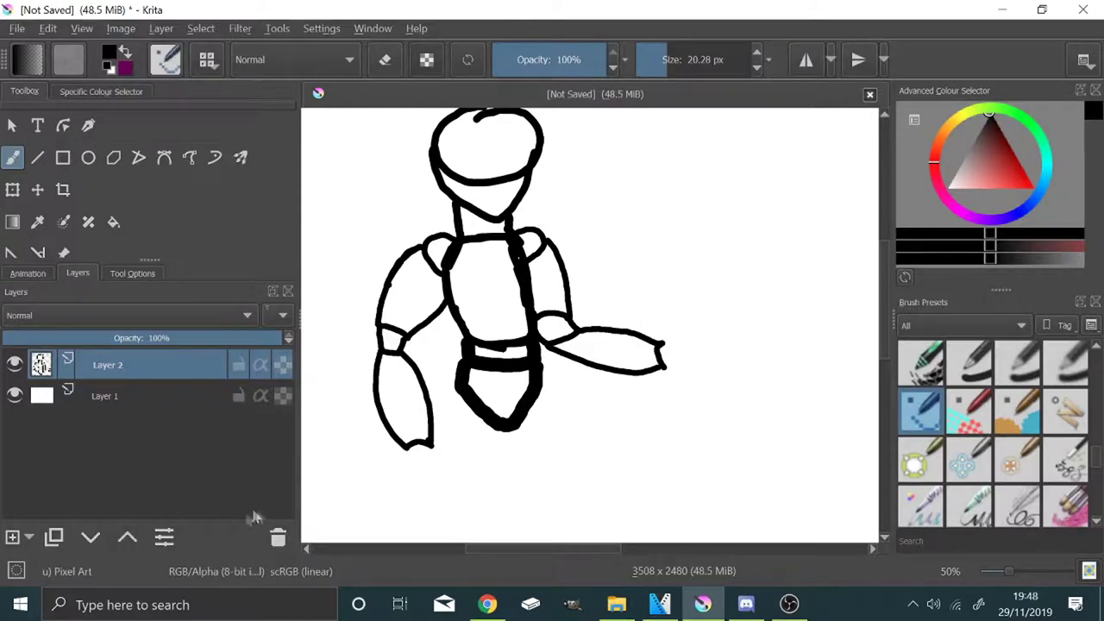
{"action": "left_click", "coordinate": [487, 604]}
{"action": "left_click", "coordinate": [705, 604]}
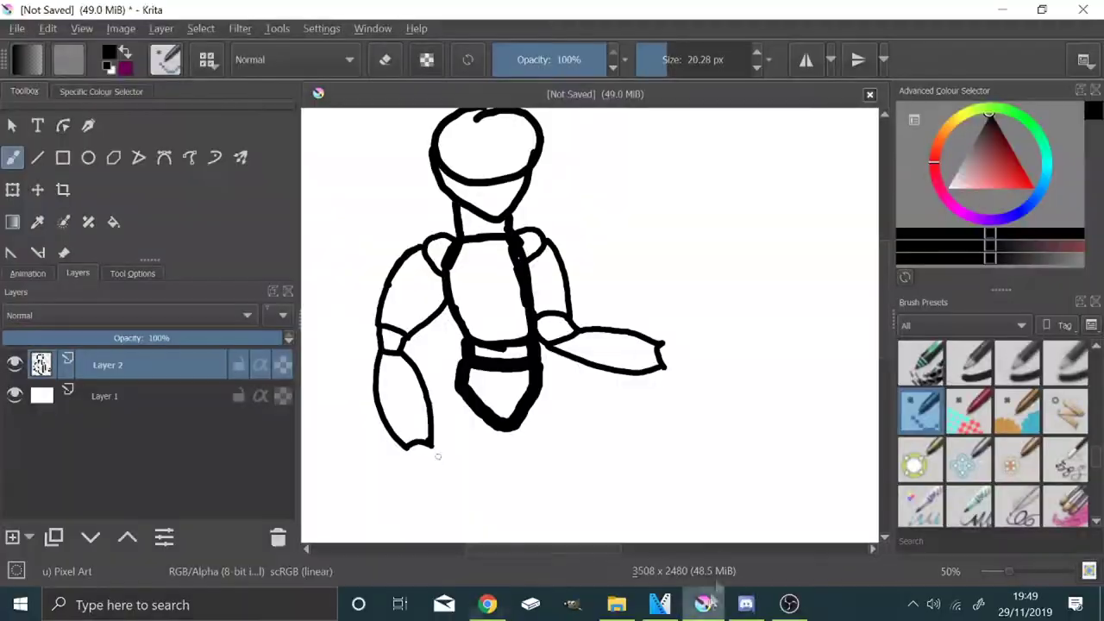
{"action": "left_click_drag", "start_coordinate": [408, 452], "coordinate": [432, 447]}
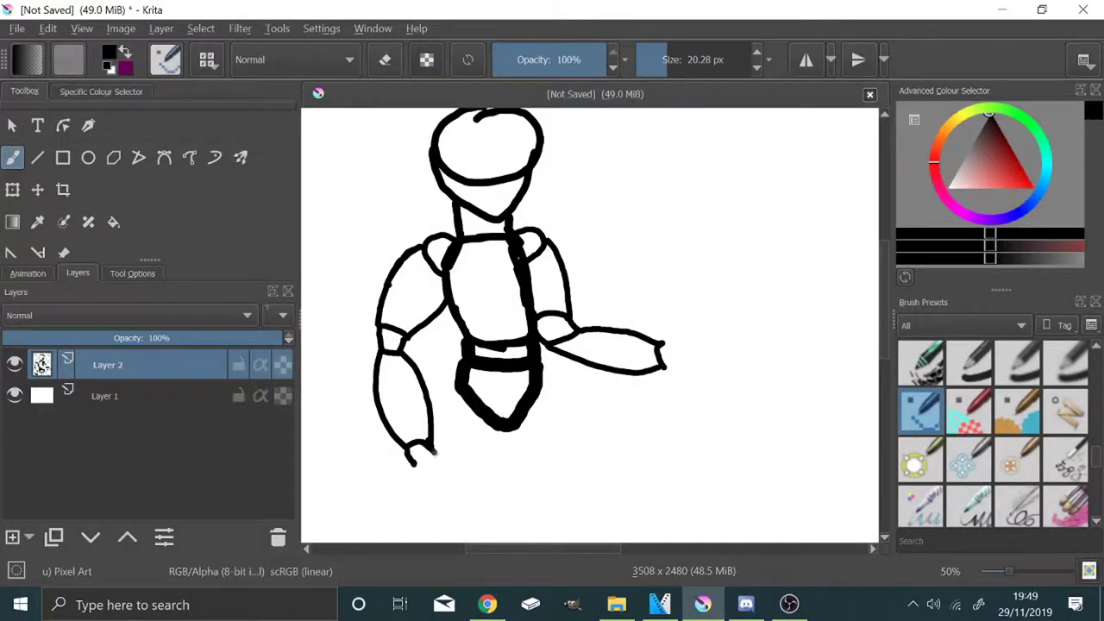
{"action": "mouse_move", "coordinate": [663, 340]}
{"action": "left_mouse_down"}
{"action": "mouse_move", "coordinate": [728, 316]}
{"action": "mouse_move", "coordinate": [697, 368]}
{"action": "mouse_move", "coordinate": [769, 333]}
{"action": "mouse_move", "coordinate": [704, 313]}
{"action": "mouse_move", "coordinate": [728, 305]}
{"action": "mouse_move", "coordinate": [821, 326]}
{"action": "mouse_move", "coordinate": [758, 347]}
{"action": "mouse_move", "coordinate": [770, 370]}
{"action": "mouse_move", "coordinate": [725, 389]}
{"action": "left_mouse_up"}
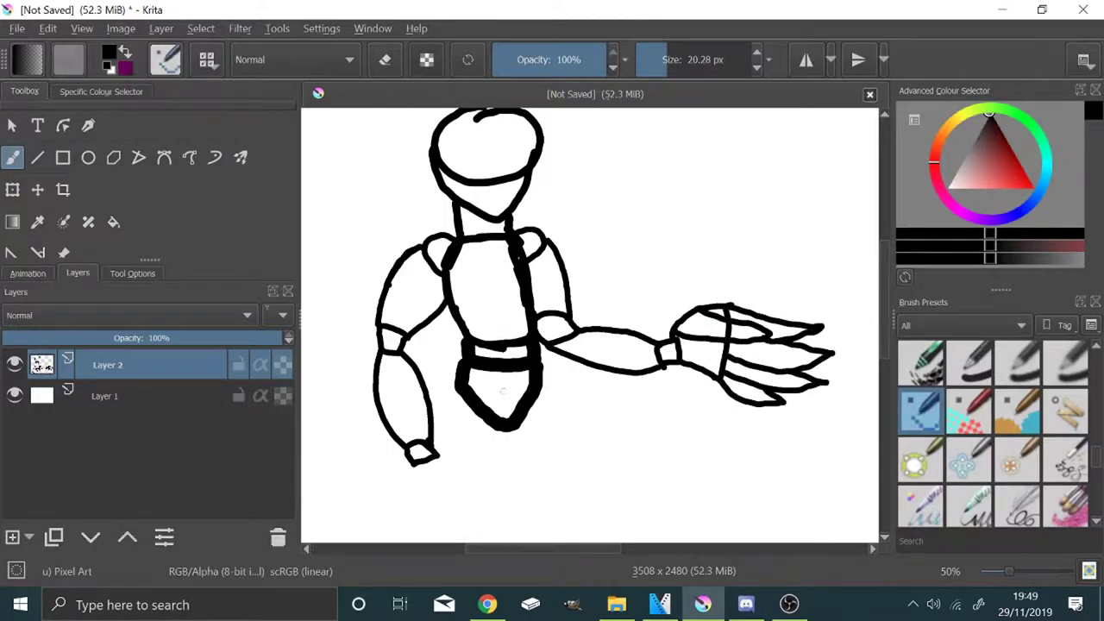
Draw the palm and fingers of the hand at the end of the lowered arm
{"action": "scroll", "coordinate": [571, 343], "scroll_direction": "down", "scroll_amount": 1}
{"action": "scroll", "coordinate": [550, 330], "scroll_direction": "up", "scroll_amount": 2}
{"action": "mouse_move", "coordinate": [525, 284]}
{"action": "left_mouse_down"}
{"action": "mouse_move", "coordinate": [542, 331]}
{"action": "mouse_move", "coordinate": [496, 299]}
{"action": "mouse_move", "coordinate": [561, 324]}
{"action": "left_mouse_up"}
{"action": "left_click_drag", "start_coordinate": [560, 326], "coordinate": [528, 348]}
{"action": "mouse_move", "coordinate": [527, 346]}
{"action": "left_mouse_down"}
{"action": "mouse_move", "coordinate": [531, 390]}
{"action": "mouse_move", "coordinate": [517, 347]}
{"action": "left_mouse_up"}
Draw the hip joints and both thighs below the pelvis
{"action": "scroll", "coordinate": [650, 312], "scroll_direction": "down", "scroll_amount": 2}
{"action": "scroll", "coordinate": [651, 312], "scroll_direction": "up", "scroll_amount": 2}
{"action": "mouse_move", "coordinate": [565, 222]}
{"action": "left_mouse_down"}
{"action": "mouse_move", "coordinate": [608, 274]}
{"action": "mouse_move", "coordinate": [653, 217]}
{"action": "left_mouse_up"}
{"action": "key", "text": "ctrl+z"}
{"action": "mouse_move", "coordinate": [625, 260]}
{"action": "left_mouse_down"}
{"action": "mouse_move", "coordinate": [638, 280]}
{"action": "mouse_move", "coordinate": [652, 213]}
{"action": "mouse_move", "coordinate": [724, 334]}
{"action": "mouse_move", "coordinate": [670, 362]}
{"action": "mouse_move", "coordinate": [638, 281]}
{"action": "mouse_move", "coordinate": [615, 336]}
{"action": "left_mouse_up"}
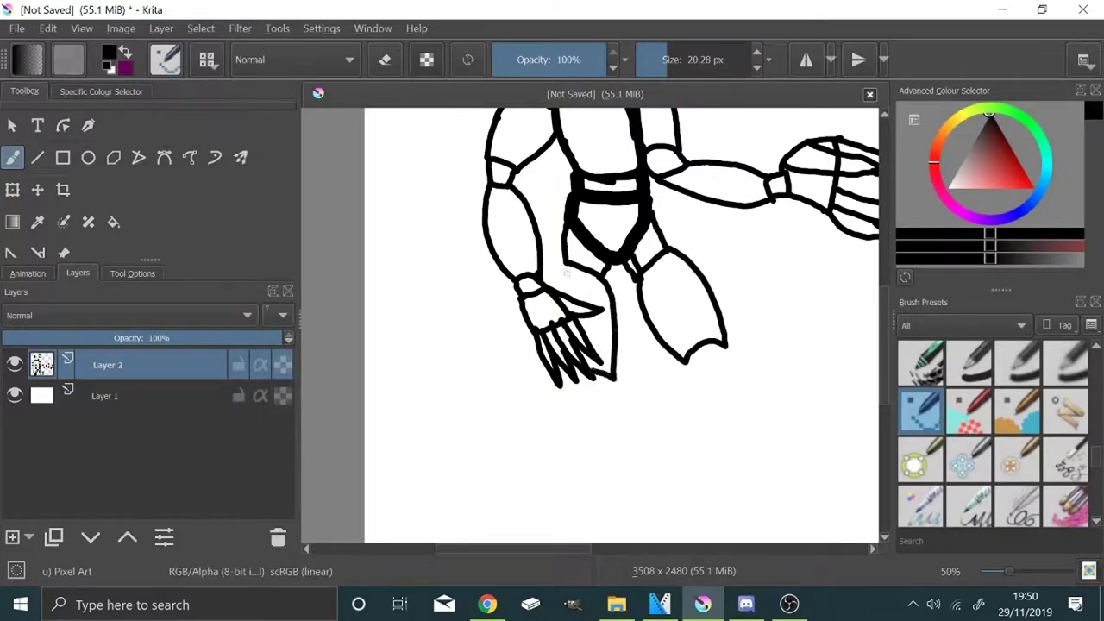
Draw the knee joints and both lower legs below the thighs
{"action": "scroll", "coordinate": [660, 365], "scroll_direction": "up", "scroll_amount": 1}
{"action": "mouse_move", "coordinate": [617, 259]}
{"action": "left_mouse_down"}
{"action": "mouse_move", "coordinate": [635, 289]}
{"action": "mouse_move", "coordinate": [668, 229]}
{"action": "left_mouse_up"}
{"action": "left_click_drag", "start_coordinate": [521, 281], "coordinate": [446, 304]}
{"action": "mouse_move", "coordinate": [678, 272]}
{"action": "left_mouse_down"}
{"action": "mouse_move", "coordinate": [692, 309]}
{"action": "mouse_move", "coordinate": [675, 437]}
{"action": "mouse_move", "coordinate": [652, 445]}
{"action": "mouse_move", "coordinate": [618, 400]}
{"action": "mouse_move", "coordinate": [633, 291]}
{"action": "left_mouse_up"}
{"action": "mouse_move", "coordinate": [521, 305]}
{"action": "left_mouse_down"}
{"action": "mouse_move", "coordinate": [526, 450]}
{"action": "mouse_move", "coordinate": [450, 472]}
{"action": "mouse_move", "coordinate": [445, 303]}
{"action": "left_mouse_up"}
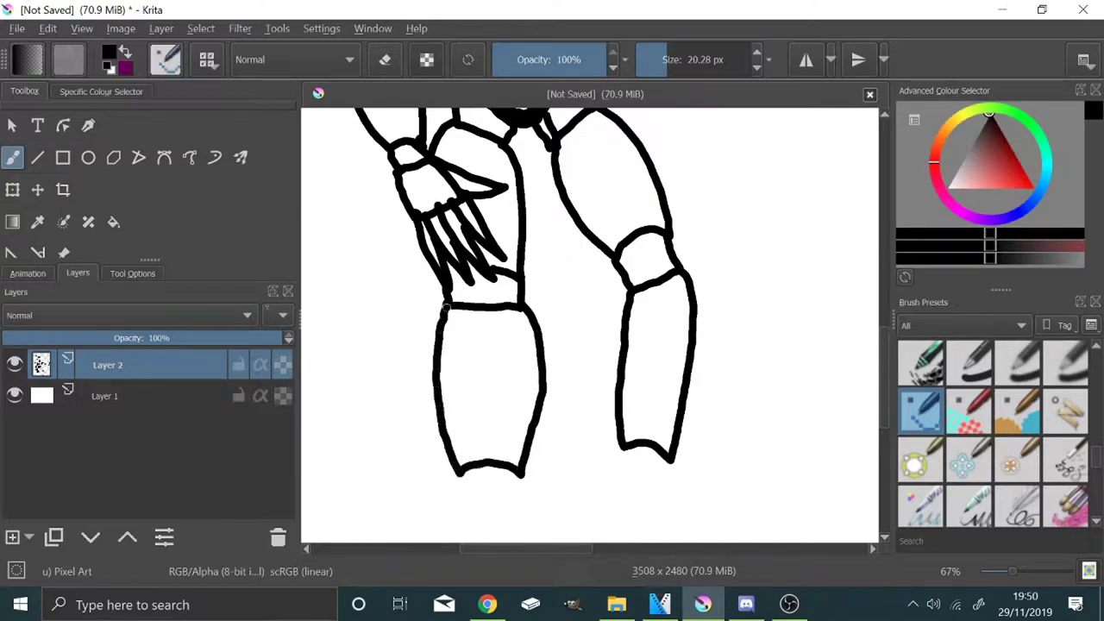
Draw both ankles and feet, one foot turned sideways and the other facing forward
{"action": "scroll", "coordinate": [517, 284], "scroll_direction": "down", "scroll_amount": 3}
{"action": "scroll", "coordinate": [552, 318], "scroll_direction": "up", "scroll_amount": 3}
{"action": "left_click_drag", "start_coordinate": [552, 318], "coordinate": [597, 328]}
{"action": "left_click_drag", "start_coordinate": [453, 348], "coordinate": [431, 329]}
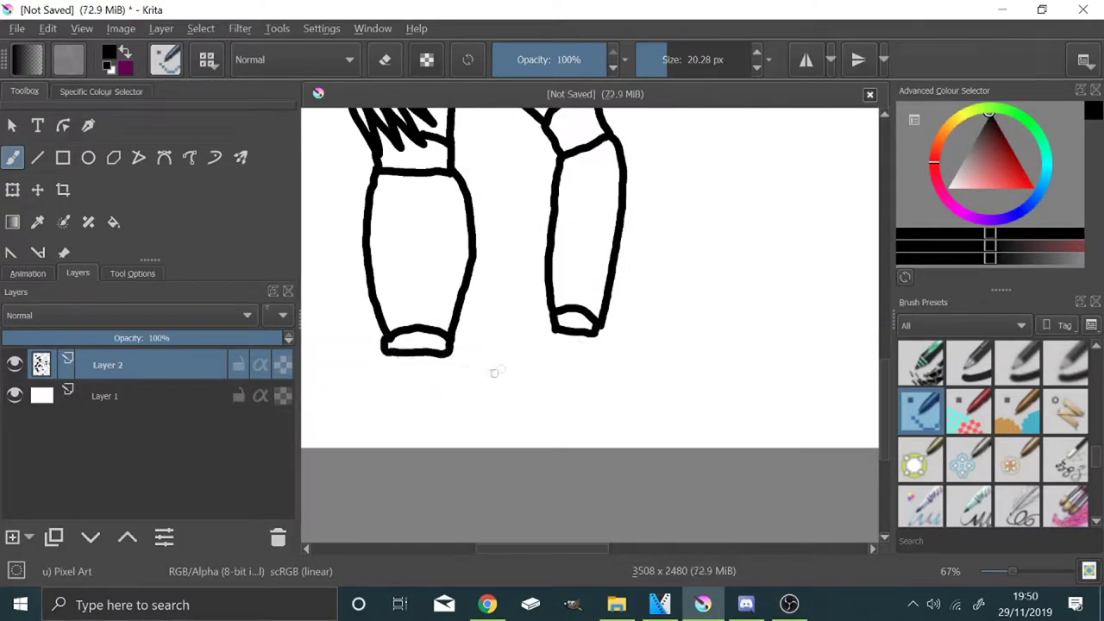
{"action": "mouse_move", "coordinate": [525, 345]}
{"action": "left_mouse_down"}
{"action": "mouse_move", "coordinate": [660, 395]}
{"action": "mouse_move", "coordinate": [596, 347]}
{"action": "left_mouse_up"}
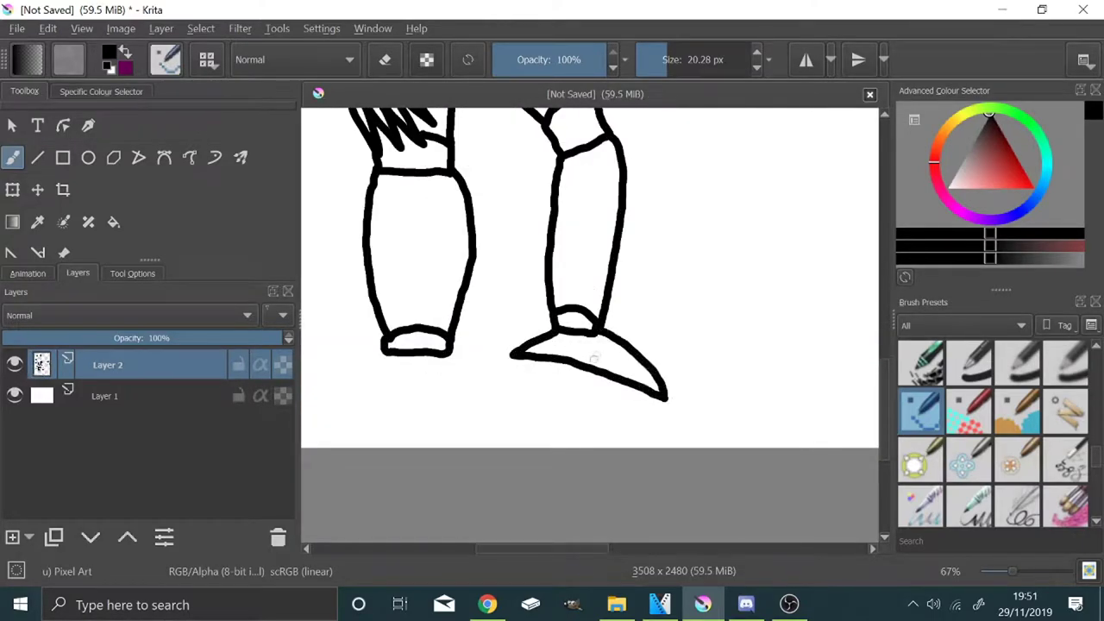
{"action": "mouse_move", "coordinate": [380, 354]}
{"action": "left_mouse_down"}
{"action": "mouse_move", "coordinate": [418, 411]}
{"action": "mouse_move", "coordinate": [443, 368]}
{"action": "mouse_move", "coordinate": [391, 419]}
{"action": "mouse_move", "coordinate": [443, 391]}
{"action": "left_mouse_up"}
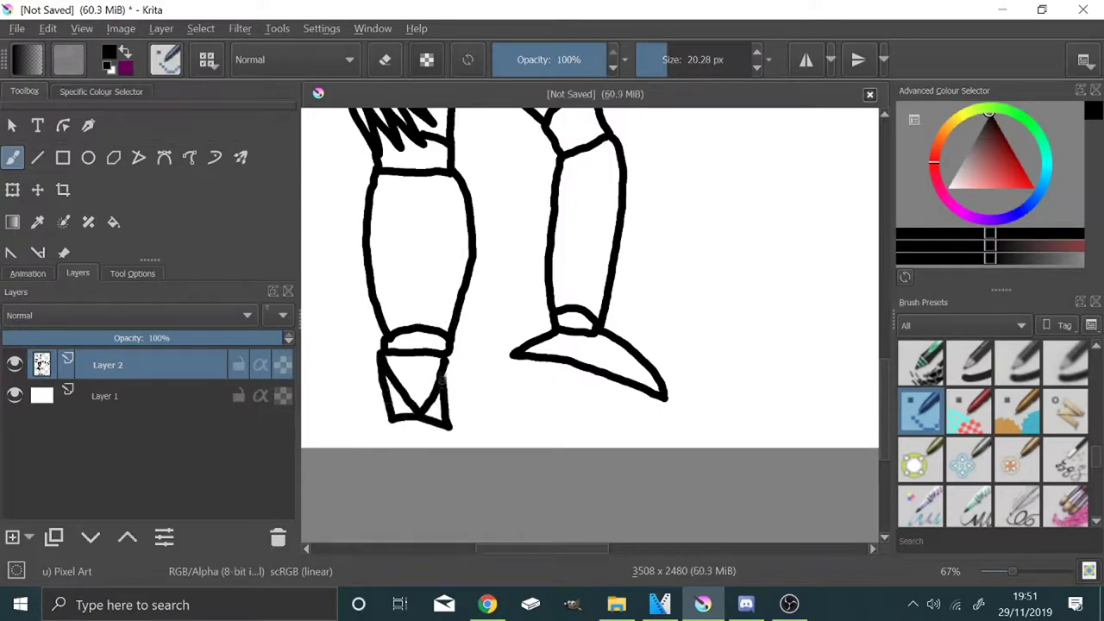
{"action": "key", "text": "ctrl+z"}
{"action": "mouse_move", "coordinate": [378, 360]}
{"action": "left_mouse_down"}
{"action": "mouse_move", "coordinate": [393, 405]}
{"action": "mouse_move", "coordinate": [430, 405]}
{"action": "left_mouse_up"}
Lower the opacity of the body sketch on Layer 2 and add a new layer above it
{"action": "scroll", "coordinate": [512, 391], "scroll_direction": "down", "scroll_amount": 5}
{"action": "scroll", "coordinate": [518, 232], "scroll_direction": "up", "scroll_amount": 5}
{"action": "scroll", "coordinate": [685, 202], "scroll_direction": "down", "scroll_amount": 1}
{"action": "left_click_drag", "start_coordinate": [194, 338], "coordinate": [150, 338]}
{"action": "left_click", "coordinate": [12, 538]}
Set the brush size to 9.54 px and draw an open beak on the lower part of the face
{"action": "scroll", "coordinate": [548, 269], "scroll_direction": "up", "scroll_amount": 2}
{"action": "left_click", "coordinate": [660, 59]}
{"action": "scroll", "coordinate": [679, 225], "scroll_direction": "down", "scroll_amount": 3}
{"action": "scroll", "coordinate": [602, 253], "scroll_direction": "up", "scroll_amount": 4}
{"action": "mouse_move", "coordinate": [574, 320]}
{"action": "left_mouse_down"}
{"action": "mouse_move", "coordinate": [610, 321]}
{"action": "mouse_move", "coordinate": [646, 370]}
{"action": "mouse_move", "coordinate": [625, 374]}
{"action": "mouse_move", "coordinate": [583, 354]}
{"action": "mouse_move", "coordinate": [610, 374]}
{"action": "left_mouse_up"}
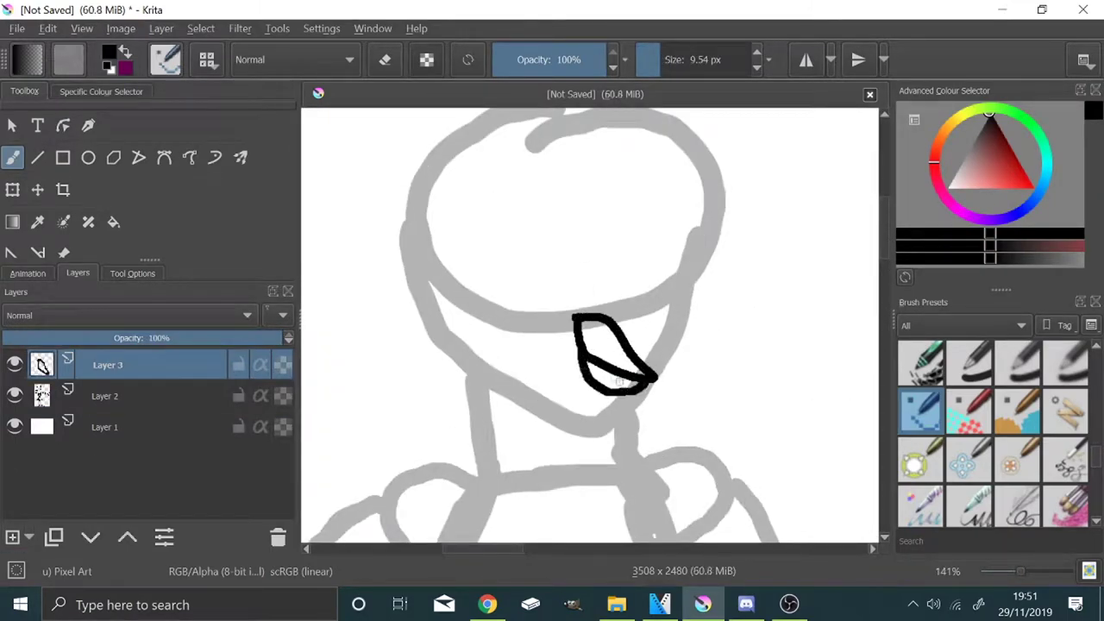
Draw round eyes with irises and filled pupils, and thick eyebrows above them
{"action": "mouse_move", "coordinate": [616, 297]}
{"action": "left_mouse_down"}
{"action": "mouse_move", "coordinate": [681, 312]}
{"action": "mouse_move", "coordinate": [634, 320]}
{"action": "left_mouse_up"}
{"action": "mouse_move", "coordinate": [474, 278]}
{"action": "left_mouse_down"}
{"action": "mouse_move", "coordinate": [552, 278]}
{"action": "mouse_move", "coordinate": [483, 269]}
{"action": "mouse_move", "coordinate": [513, 286]}
{"action": "left_mouse_up"}
{"action": "mouse_move", "coordinate": [642, 267]}
{"action": "left_mouse_down"}
{"action": "mouse_move", "coordinate": [636, 317]}
{"action": "mouse_move", "coordinate": [664, 318]}
{"action": "left_mouse_up"}
{"action": "left_click_drag", "start_coordinate": [509, 287], "coordinate": [510, 286]}
{"action": "mouse_move", "coordinate": [624, 242]}
{"action": "left_mouse_down"}
{"action": "mouse_move", "coordinate": [682, 218]}
{"action": "mouse_move", "coordinate": [695, 229]}
{"action": "left_mouse_up"}
{"action": "mouse_move", "coordinate": [478, 245]}
{"action": "left_mouse_down"}
{"action": "mouse_move", "coordinate": [561, 250]}
{"action": "mouse_move", "coordinate": [556, 237]}
{"action": "left_mouse_up"}
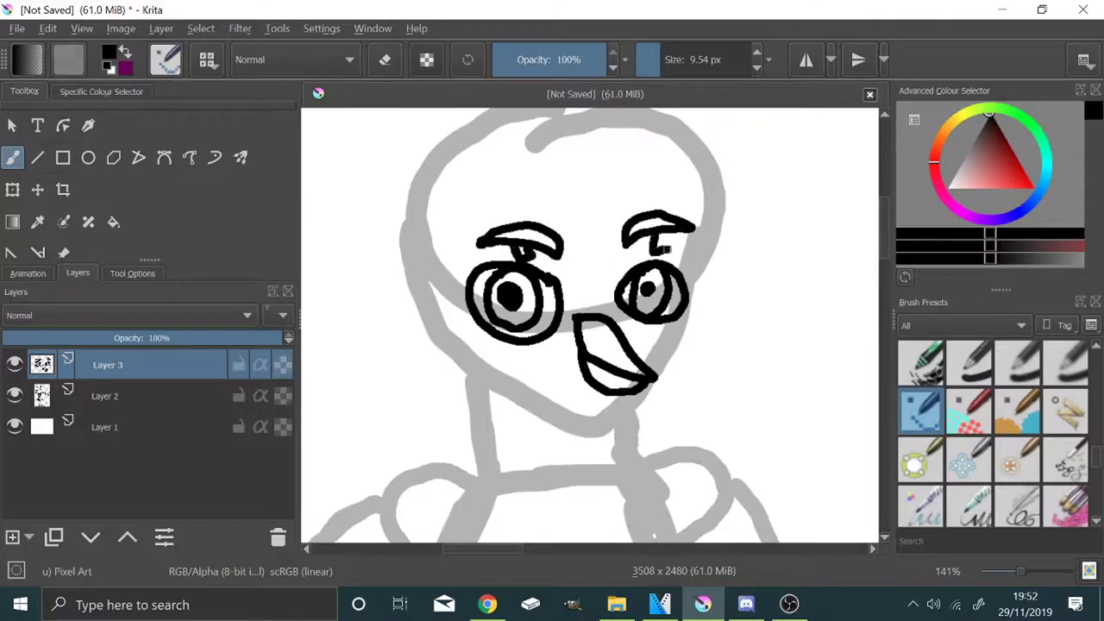
Draw the spiky hair tufts and the parted fringe around the top and sides of the head
{"action": "scroll", "coordinate": [629, 353], "scroll_direction": "up", "scroll_amount": 2}
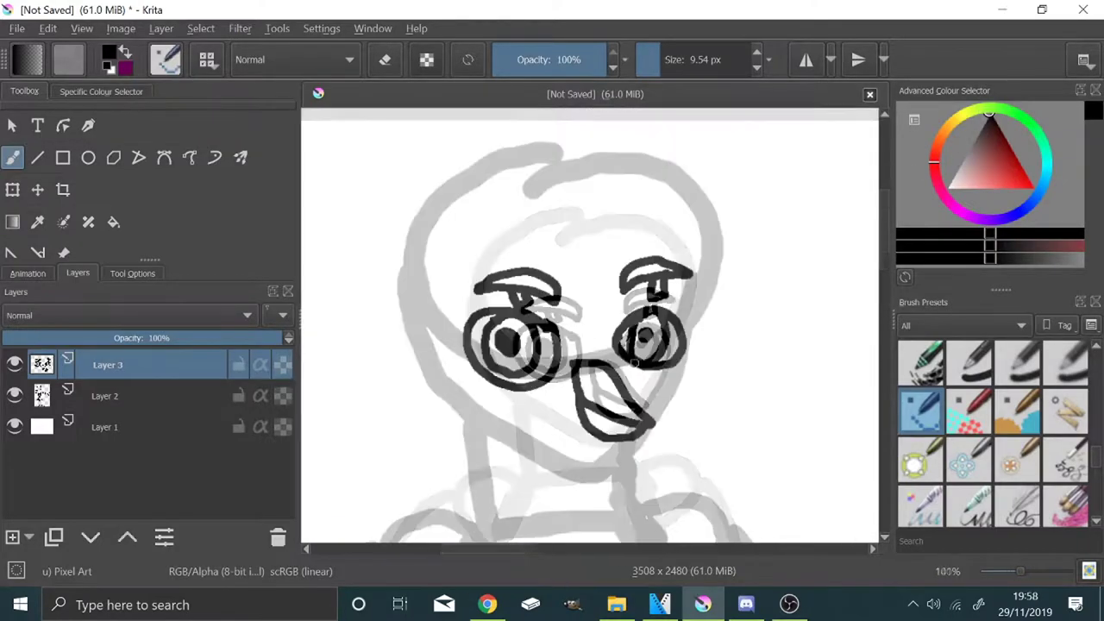
{"action": "mouse_move", "coordinate": [445, 187]}
{"action": "left_mouse_down"}
{"action": "mouse_move", "coordinate": [369, 227]}
{"action": "mouse_move", "coordinate": [371, 287]}
{"action": "left_mouse_up"}
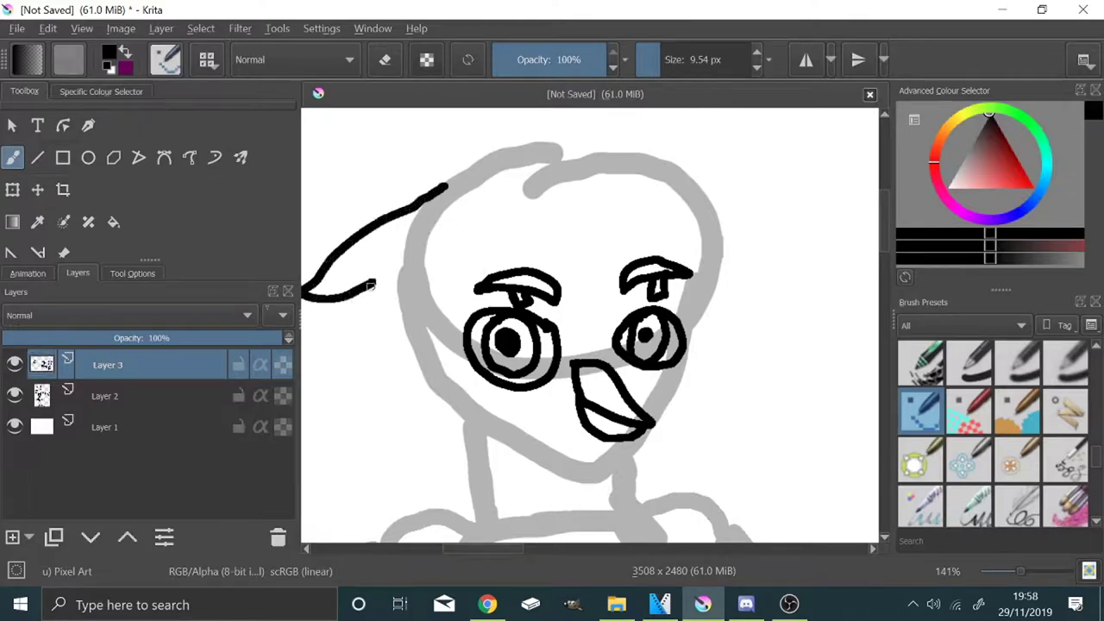
{"action": "left_click_drag", "start_coordinate": [466, 162], "coordinate": [447, 188]}
{"action": "mouse_move", "coordinate": [375, 280]}
{"action": "left_mouse_down"}
{"action": "mouse_move", "coordinate": [392, 349]}
{"action": "mouse_move", "coordinate": [496, 185]}
{"action": "mouse_move", "coordinate": [474, 159]}
{"action": "left_mouse_up"}
{"action": "mouse_move", "coordinate": [701, 182]}
{"action": "left_mouse_down"}
{"action": "mouse_move", "coordinate": [660, 160]}
{"action": "mouse_move", "coordinate": [606, 155]}
{"action": "left_mouse_up"}
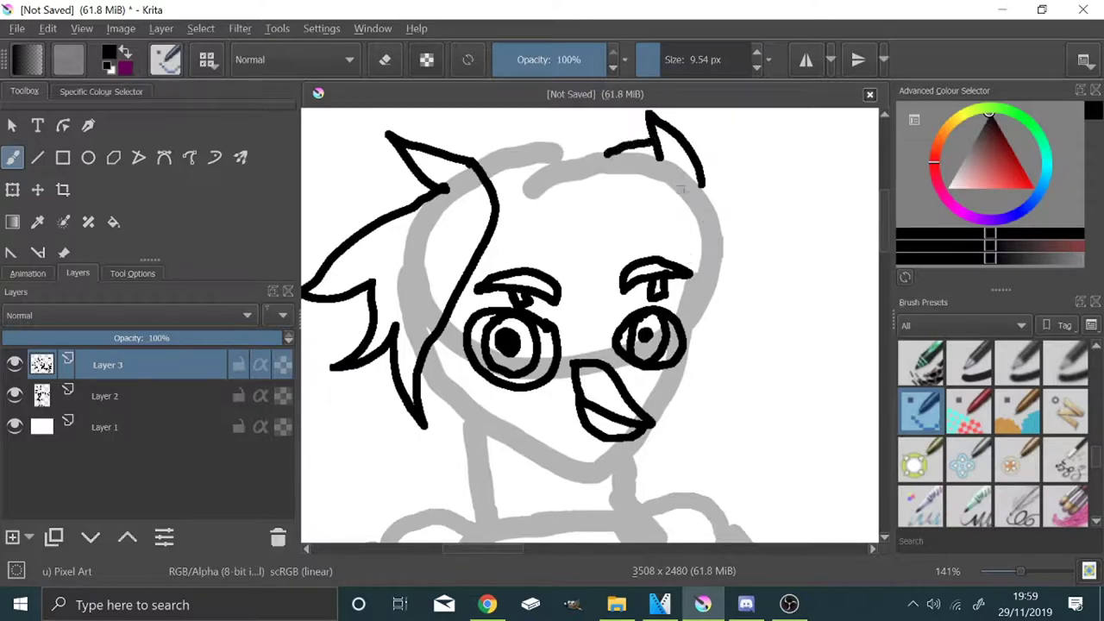
{"action": "scroll", "coordinate": [656, 233], "scroll_direction": "up", "scroll_amount": 2}
{"action": "mouse_move", "coordinate": [586, 211]}
{"action": "left_mouse_down"}
{"action": "mouse_move", "coordinate": [683, 229]}
{"action": "mouse_move", "coordinate": [863, 395]}
{"action": "mouse_move", "coordinate": [662, 277]}
{"action": "mouse_move", "coordinate": [582, 214]}
{"action": "mouse_move", "coordinate": [476, 247]}
{"action": "mouse_move", "coordinate": [351, 395]}
{"action": "mouse_move", "coordinate": [587, 224]}
{"action": "left_mouse_up"}
{"action": "scroll", "coordinate": [595, 130], "scroll_direction": "down", "scroll_amount": 3}
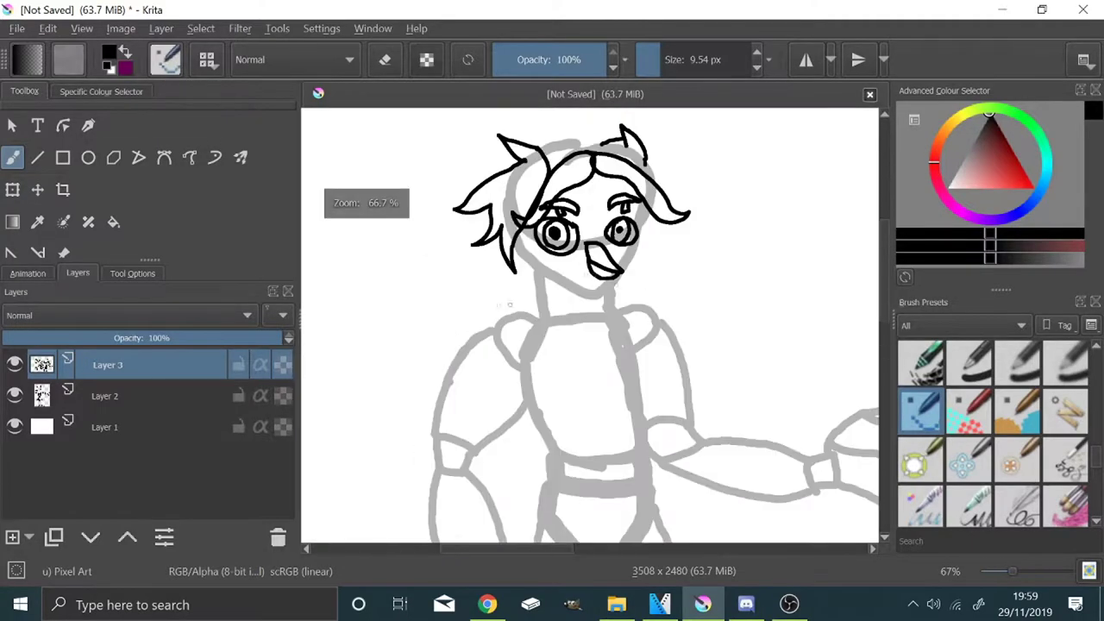
Draw the two sides of the neck and the curved outline of the face and jaw
{"action": "scroll", "coordinate": [578, 306], "scroll_direction": "up", "scroll_amount": 3}
{"action": "mouse_move", "coordinate": [434, 201]}
{"action": "left_mouse_down"}
{"action": "mouse_move", "coordinate": [469, 289]}
{"action": "mouse_move", "coordinate": [456, 353]}
{"action": "left_mouse_up"}
{"action": "left_click_drag", "start_coordinate": [651, 241], "coordinate": [657, 329]}
{"action": "scroll", "coordinate": [410, 471], "scroll_direction": "down", "scroll_amount": 1}
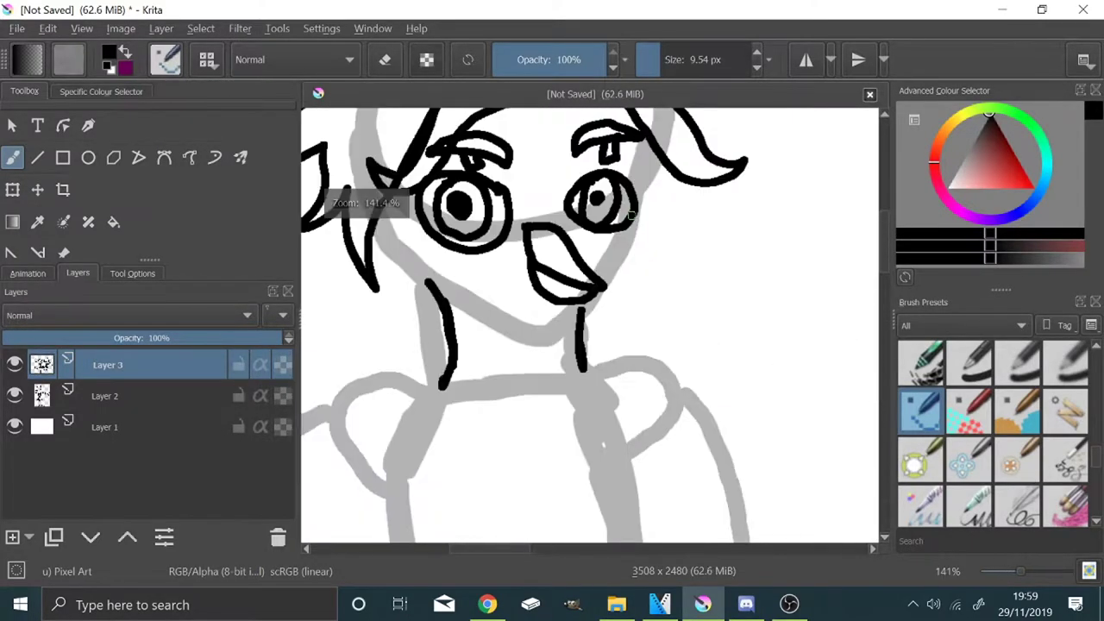
{"action": "scroll", "coordinate": [363, 211], "scroll_direction": "up", "scroll_amount": 1}
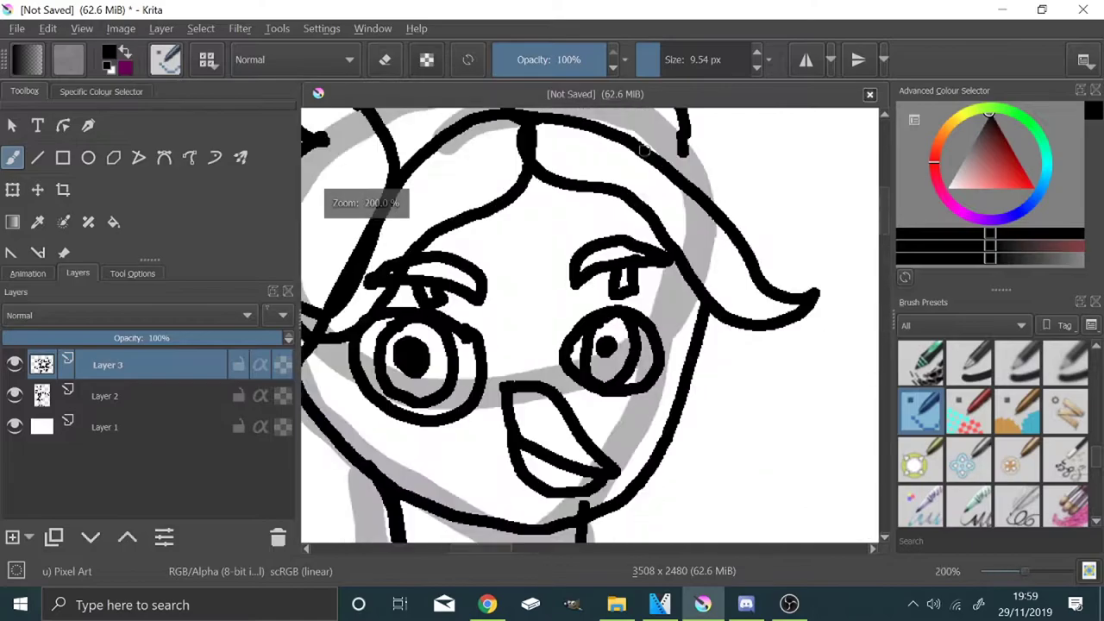
{"action": "mouse_move", "coordinate": [542, 441]}
{"action": "left_mouse_down"}
{"action": "mouse_move", "coordinate": [362, 355]}
{"action": "mouse_move", "coordinate": [345, 314]}
{"action": "left_mouse_up"}
{"action": "mouse_move", "coordinate": [620, 413]}
{"action": "left_mouse_down"}
{"action": "mouse_move", "coordinate": [659, 381]}
{"action": "mouse_move", "coordinate": [544, 190]}
{"action": "mouse_move", "coordinate": [418, 218]}
{"action": "left_mouse_up"}
Draw the collar around the neck, the wavy tie and the open jacket's front panels over the torso
{"action": "scroll", "coordinate": [382, 203], "scroll_direction": "down", "scroll_amount": 4}
{"action": "scroll", "coordinate": [525, 498], "scroll_direction": "up", "scroll_amount": 2}
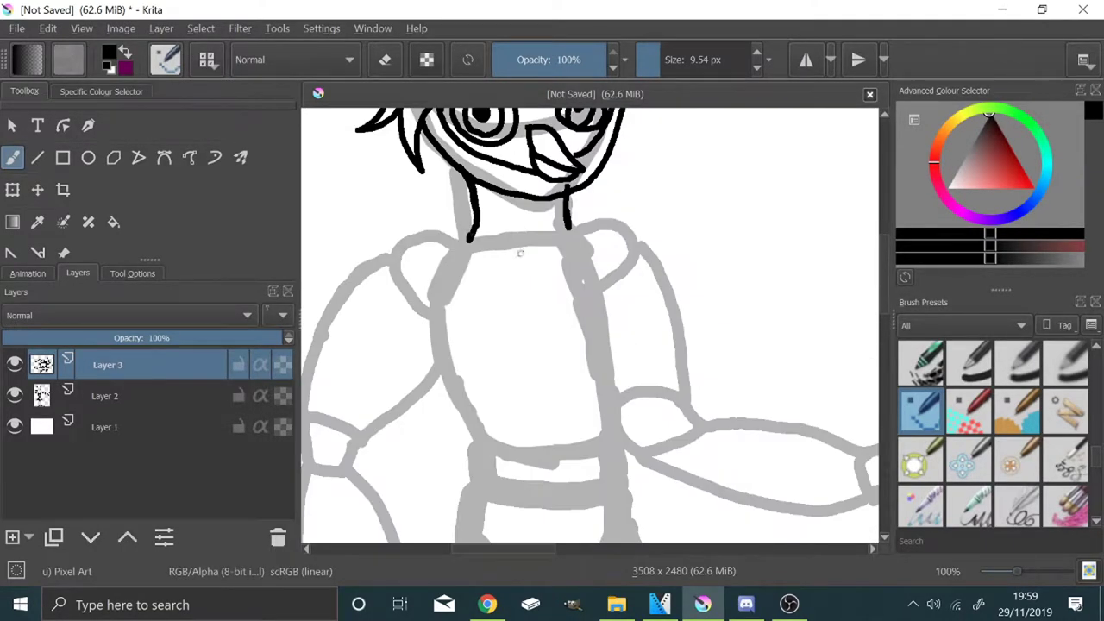
{"action": "mouse_move", "coordinate": [472, 226]}
{"action": "left_mouse_down"}
{"action": "mouse_move", "coordinate": [493, 210]}
{"action": "mouse_move", "coordinate": [577, 237]}
{"action": "mouse_move", "coordinate": [464, 246]}
{"action": "left_mouse_up"}
{"action": "mouse_move", "coordinate": [548, 247]}
{"action": "left_mouse_down"}
{"action": "mouse_move", "coordinate": [539, 484]}
{"action": "mouse_move", "coordinate": [569, 364]}
{"action": "mouse_move", "coordinate": [567, 248]}
{"action": "left_mouse_up"}
{"action": "mouse_move", "coordinate": [459, 238]}
{"action": "left_mouse_down"}
{"action": "mouse_move", "coordinate": [493, 471]}
{"action": "mouse_move", "coordinate": [467, 473]}
{"action": "mouse_move", "coordinate": [436, 284]}
{"action": "left_mouse_up"}
{"action": "mouse_move", "coordinate": [580, 244]}
{"action": "left_mouse_down"}
{"action": "mouse_move", "coordinate": [635, 493]}
{"action": "mouse_move", "coordinate": [622, 354]}
{"action": "left_mouse_up"}
{"action": "left_click_drag", "start_coordinate": [595, 284], "coordinate": [629, 351]}
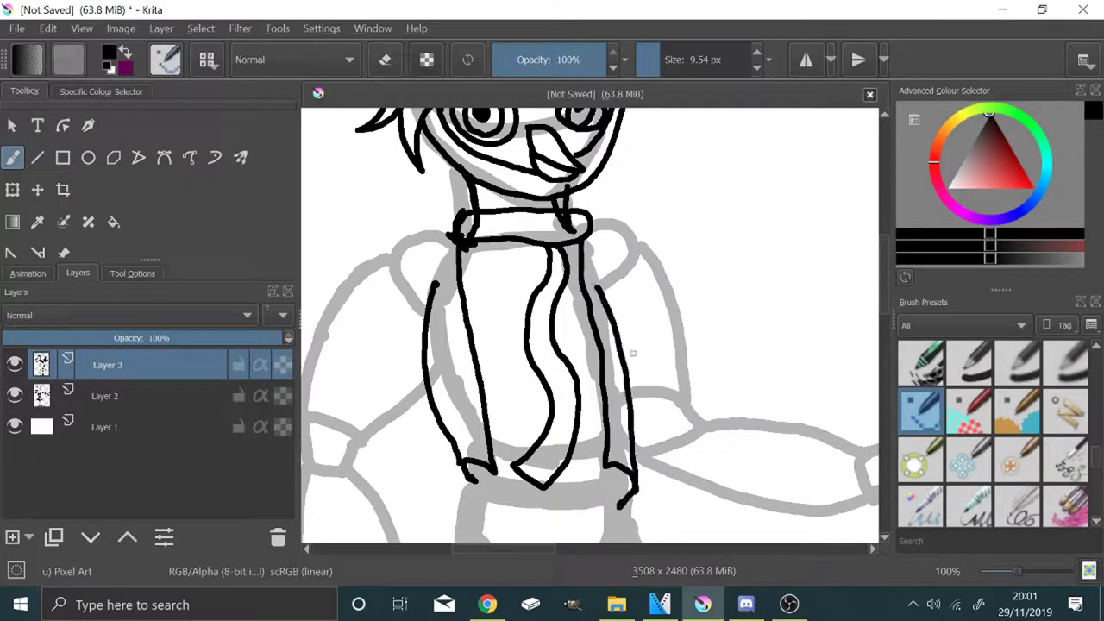
Draw the short sleeves over both upper arms and the curved belly patch with small triangular markings behind the tie
{"action": "mouse_move", "coordinate": [454, 235]}
{"action": "left_mouse_down"}
{"action": "mouse_move", "coordinate": [330, 304]}
{"action": "mouse_move", "coordinate": [423, 404]}
{"action": "mouse_move", "coordinate": [433, 399]}
{"action": "left_mouse_up"}
{"action": "mouse_move", "coordinate": [592, 226]}
{"action": "left_mouse_down"}
{"action": "mouse_move", "coordinate": [696, 379]}
{"action": "mouse_move", "coordinate": [624, 390]}
{"action": "left_mouse_up"}
{"action": "left_click_drag", "start_coordinate": [478, 360], "coordinate": [526, 317]}
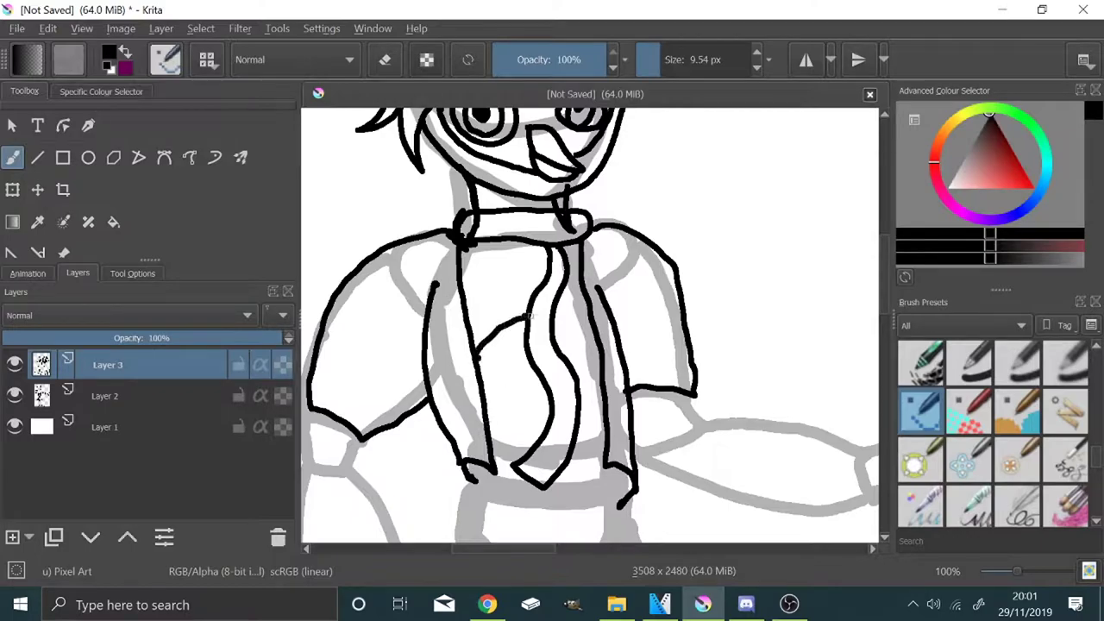
{"action": "mouse_move", "coordinate": [501, 372]}
{"action": "left_mouse_down"}
{"action": "mouse_move", "coordinate": [535, 375]}
{"action": "mouse_move", "coordinate": [511, 396]}
{"action": "left_mouse_up"}
{"action": "key", "text": "ctrl+z"}
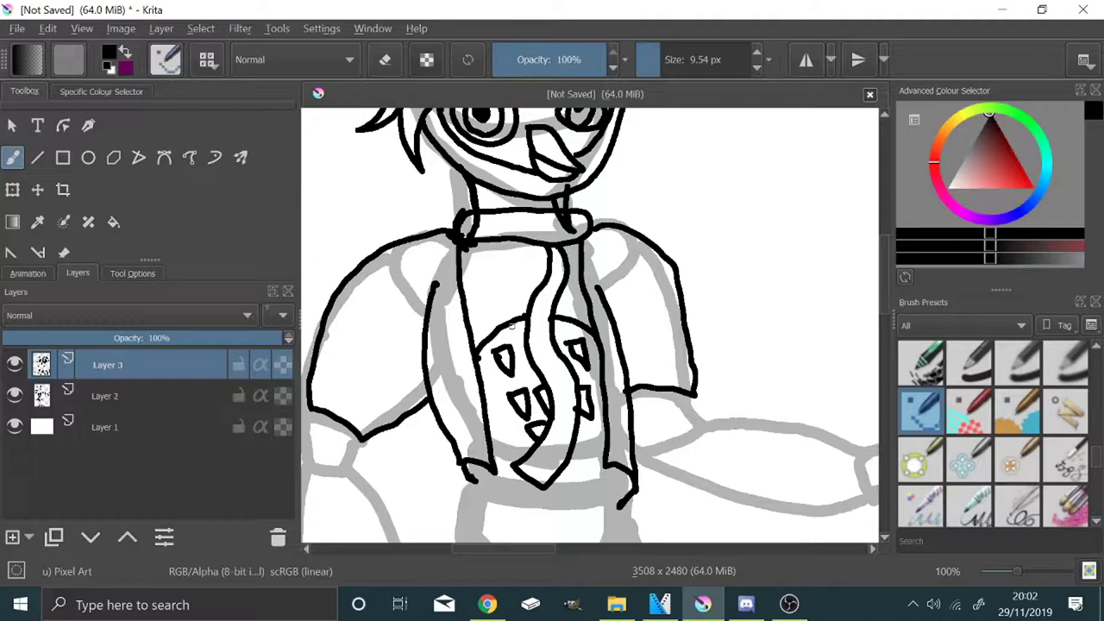
Draw the waistband and the knee-length trousers around the hips and thighs
{"action": "scroll", "coordinate": [511, 326], "scroll_direction": "down", "scroll_amount": 6}
{"action": "scroll", "coordinate": [576, 326], "scroll_direction": "up", "scroll_amount": 6}
{"action": "mouse_move", "coordinate": [386, 295]}
{"action": "left_mouse_down"}
{"action": "mouse_move", "coordinate": [551, 326]}
{"action": "mouse_move", "coordinate": [383, 298]}
{"action": "left_mouse_up"}
{"action": "scroll", "coordinate": [457, 138], "scroll_direction": "down", "scroll_amount": 2}
{"action": "mouse_move", "coordinate": [504, 219]}
{"action": "left_mouse_down"}
{"action": "mouse_move", "coordinate": [585, 365]}
{"action": "mouse_move", "coordinate": [481, 295]}
{"action": "mouse_move", "coordinate": [468, 351]}
{"action": "left_mouse_up"}
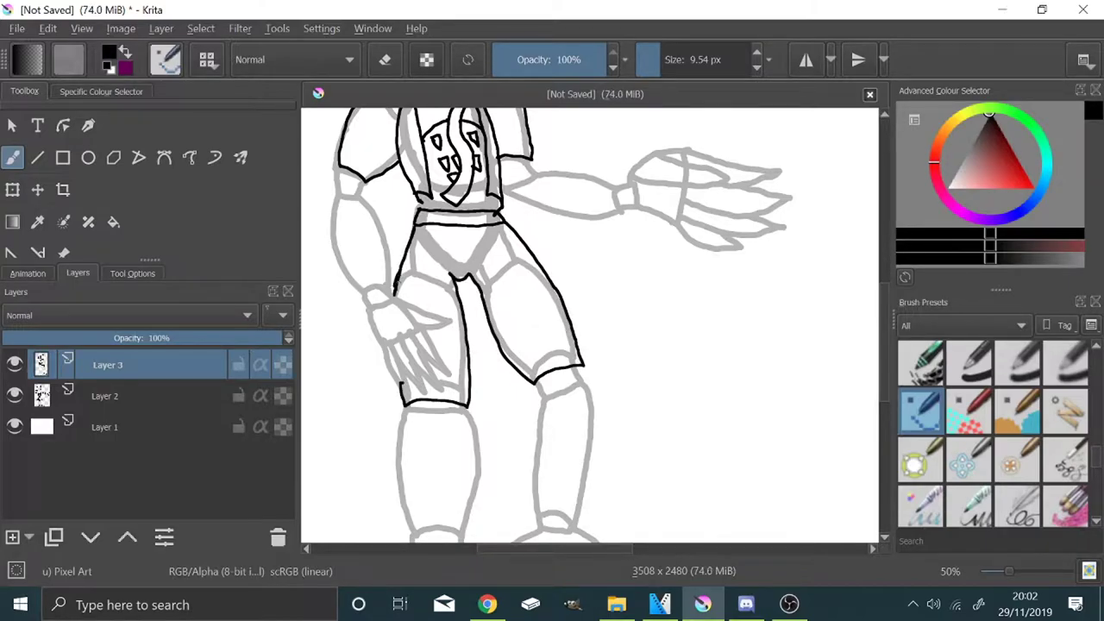
Draw the clawed outline of the sideways foot over its sketch
{"action": "scroll", "coordinate": [524, 301], "scroll_direction": "down", "scroll_amount": 1}
{"action": "scroll", "coordinate": [525, 301], "scroll_direction": "up", "scroll_amount": 4}
{"action": "mouse_move", "coordinate": [526, 301]}
{"action": "left_mouse_down"}
{"action": "mouse_move", "coordinate": [657, 459]}
{"action": "mouse_move", "coordinate": [591, 386]}
{"action": "mouse_move", "coordinate": [603, 362]}
{"action": "left_mouse_up"}
{"action": "mouse_move", "coordinate": [593, 407]}
{"action": "left_mouse_down"}
{"action": "mouse_move", "coordinate": [451, 370]}
{"action": "mouse_move", "coordinate": [515, 295]}
{"action": "left_mouse_up"}
{"action": "mouse_move", "coordinate": [433, 301]}
{"action": "left_mouse_down"}
{"action": "mouse_move", "coordinate": [324, 352]}
{"action": "mouse_move", "coordinate": [445, 373]}
{"action": "left_mouse_up"}
{"action": "left_click_drag", "start_coordinate": [600, 348], "coordinate": [690, 426]}
Draw three pointed claws and the upper part of the forward-facing foot
{"action": "scroll", "coordinate": [682, 423], "scroll_direction": "down", "scroll_amount": 3}
{"action": "scroll", "coordinate": [619, 354], "scroll_direction": "up", "scroll_amount": 3}
{"action": "mouse_move", "coordinate": [619, 353]}
{"action": "left_mouse_down"}
{"action": "mouse_move", "coordinate": [661, 438]}
{"action": "mouse_move", "coordinate": [615, 364]}
{"action": "mouse_move", "coordinate": [614, 414]}
{"action": "left_mouse_up"}
{"action": "left_click_drag", "start_coordinate": [660, 345], "coordinate": [686, 394]}
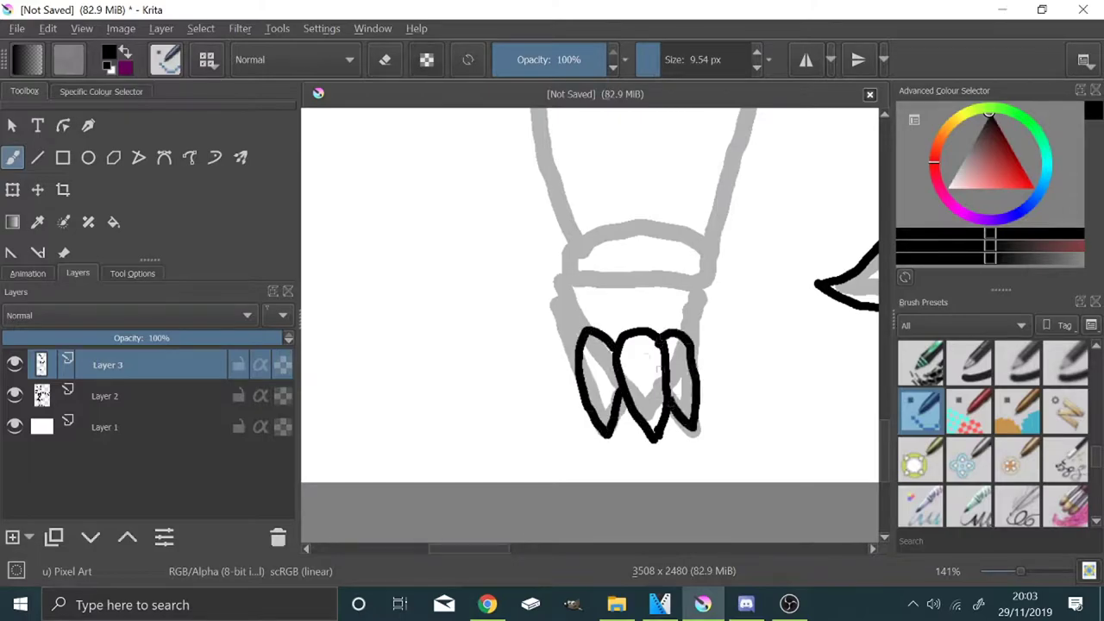
{"action": "left_click_drag", "start_coordinate": [578, 340], "coordinate": [581, 279]}
{"action": "mouse_move", "coordinate": [689, 336]}
{"action": "left_mouse_down"}
{"action": "mouse_move", "coordinate": [614, 278]}
{"action": "mouse_move", "coordinate": [668, 289]}
{"action": "left_mouse_up"}
{"action": "left_click_drag", "start_coordinate": [595, 289], "coordinate": [586, 246]}
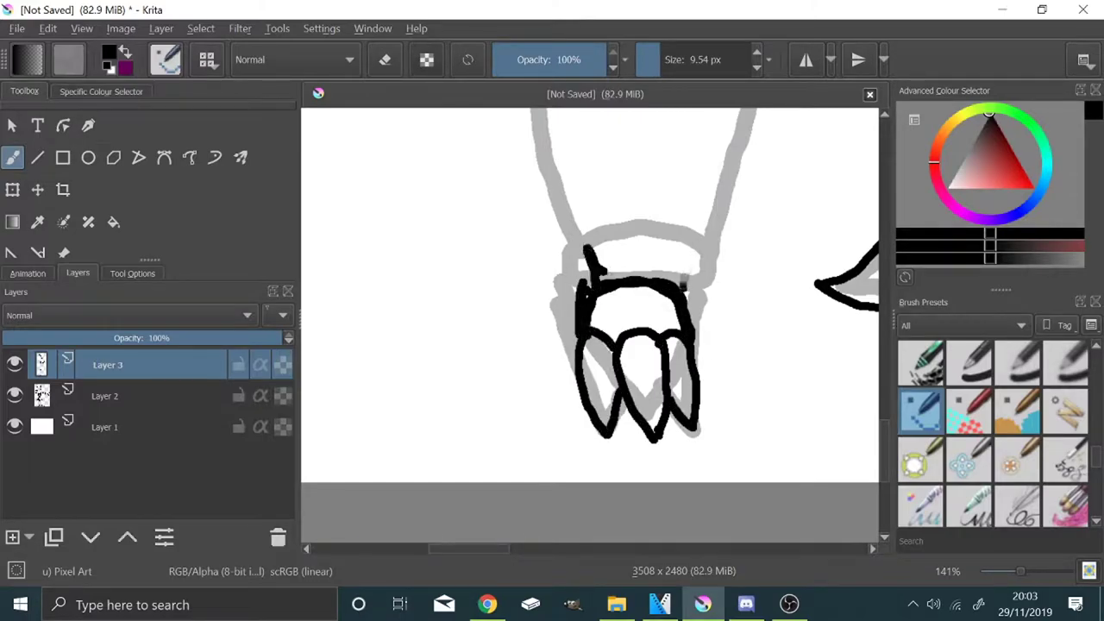
Draw curved pocket lines on both sides of the trousers just below the waistband
{"action": "scroll", "coordinate": [683, 289], "scroll_direction": "down", "scroll_amount": 3}
{"action": "scroll", "coordinate": [610, 379], "scroll_direction": "up", "scroll_amount": 3}
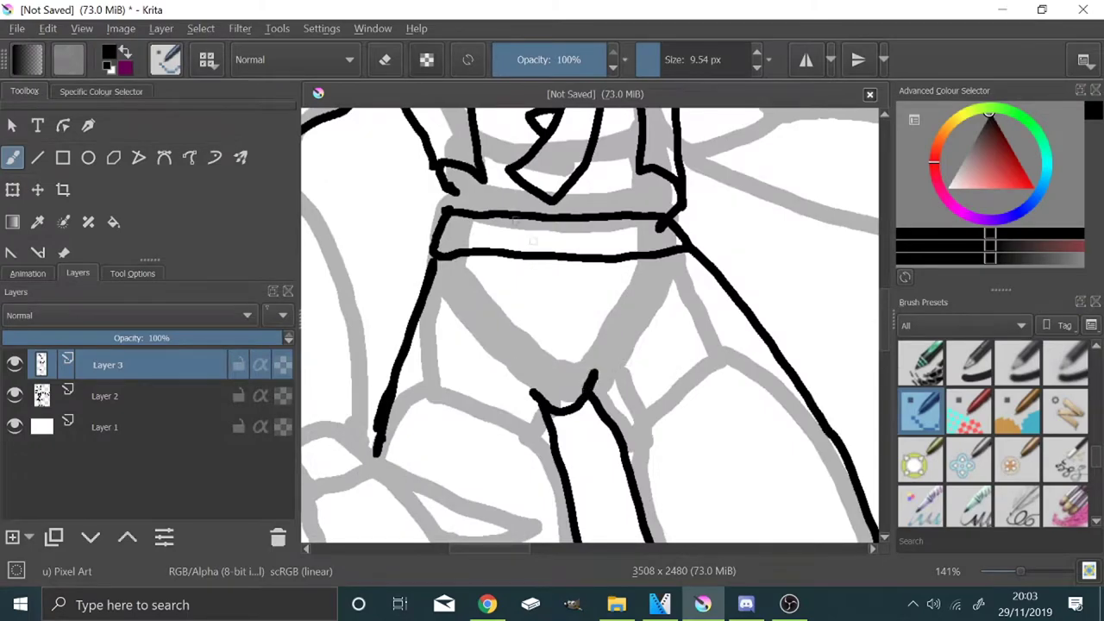
{"action": "left_click_drag", "start_coordinate": [467, 259], "coordinate": [431, 338]}
{"action": "left_click_drag", "start_coordinate": [645, 257], "coordinate": [702, 335]}
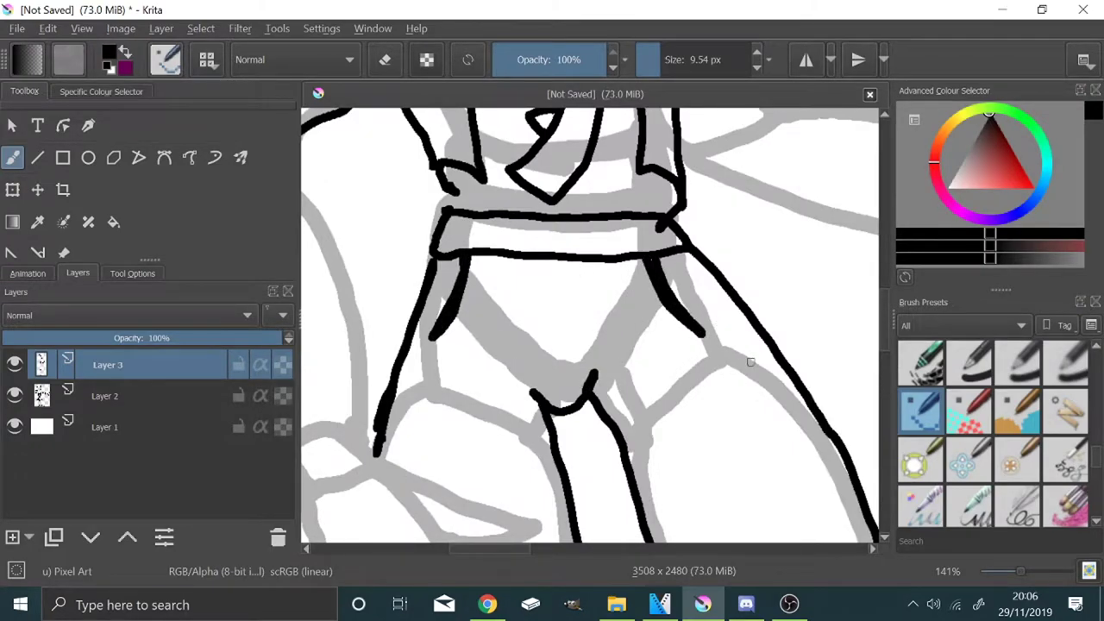
Set the brush size to 4.22 px and draw thin stripes across the neck and the outstretched arm's elbow
{"action": "scroll", "coordinate": [532, 307], "scroll_direction": "down", "scroll_amount": 3}
{"action": "scroll", "coordinate": [552, 328], "scroll_direction": "up", "scroll_amount": 5}
{"action": "left_click", "coordinate": [655, 61]}
{"action": "mouse_move", "coordinate": [389, 314]}
{"action": "left_mouse_down"}
{"action": "mouse_move", "coordinate": [629, 329]}
{"action": "mouse_move", "coordinate": [504, 310]}
{"action": "left_mouse_up"}
{"action": "scroll", "coordinate": [638, 332], "scroll_direction": "down", "scroll_amount": 4}
{"action": "scroll", "coordinate": [741, 414], "scroll_direction": "up", "scroll_amount": 3}
{"action": "left_click_drag", "start_coordinate": [671, 316], "coordinate": [500, 398]}
{"action": "scroll", "coordinate": [535, 387], "scroll_direction": "down", "scroll_amount": 5}
Draw three thin stripes across the elbow of the lowered arm
{"action": "scroll", "coordinate": [436, 401], "scroll_direction": "up", "scroll_amount": 3}
{"action": "scroll", "coordinate": [449, 388], "scroll_direction": "down", "scroll_amount": 3}
{"action": "scroll", "coordinate": [518, 370], "scroll_direction": "up", "scroll_amount": 5}
{"action": "left_click_drag", "start_coordinate": [661, 342], "coordinate": [520, 288]}
{"action": "left_click_drag", "start_coordinate": [646, 377], "coordinate": [528, 333]}
{"action": "left_click_drag", "start_coordinate": [653, 400], "coordinate": [532, 374]}
Draw thin stripes across the wrists of the lowered and outstretched arms
{"action": "scroll", "coordinate": [552, 371], "scroll_direction": "down", "scroll_amount": 6}
{"action": "scroll", "coordinate": [652, 362], "scroll_direction": "up", "scroll_amount": 6}
{"action": "scroll", "coordinate": [652, 340], "scroll_direction": "down", "scroll_amount": 3}
{"action": "scroll", "coordinate": [638, 276], "scroll_direction": "up", "scroll_amount": 4}
{"action": "left_click_drag", "start_coordinate": [590, 244], "coordinate": [434, 319]}
{"action": "left_click_drag", "start_coordinate": [559, 212], "coordinate": [423, 272]}
{"action": "scroll", "coordinate": [493, 305], "scroll_direction": "down", "scroll_amount": 6}
{"action": "scroll", "coordinate": [484, 289], "scroll_direction": "up", "scroll_amount": 4}
{"action": "left_click_drag", "start_coordinate": [555, 245], "coordinate": [560, 282]}
Draw thin stripes across both knees just below the trouser hems
{"action": "scroll", "coordinate": [333, 247], "scroll_direction": "down", "scroll_amount": 3}
{"action": "scroll", "coordinate": [337, 227], "scroll_direction": "up", "scroll_amount": 2}
{"action": "left_click_drag", "start_coordinate": [837, 204], "coordinate": [725, 246]}
{"action": "left_click_drag", "start_coordinate": [845, 222], "coordinate": [757, 248]}
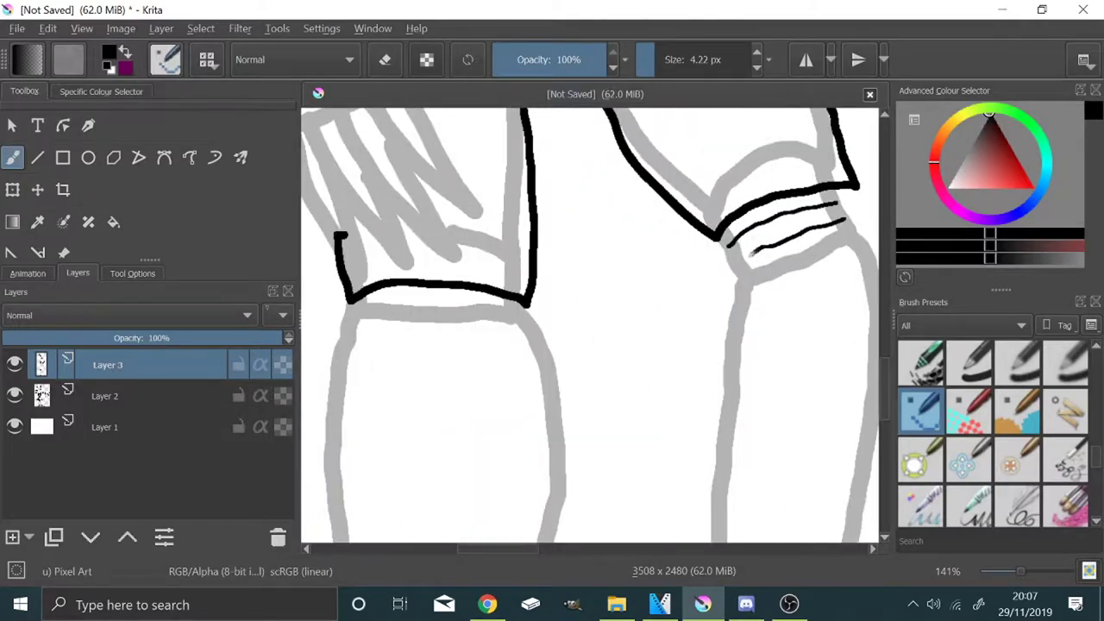
{"action": "left_click_drag", "start_coordinate": [515, 298], "coordinate": [367, 299]}
Draw thin curved stripes across both ankles
{"action": "scroll", "coordinate": [390, 296], "scroll_direction": "down", "scroll_amount": 5}
{"action": "scroll", "coordinate": [393, 368], "scroll_direction": "up", "scroll_amount": 7}
{"action": "left_click_drag", "start_coordinate": [399, 342], "coordinate": [552, 349]}
{"action": "left_click_drag", "start_coordinate": [555, 327], "coordinate": [390, 324]}
{"action": "left_click_drag", "start_coordinate": [567, 300], "coordinate": [382, 304]}
{"action": "scroll", "coordinate": [378, 316], "scroll_direction": "down", "scroll_amount": 5}
{"action": "scroll", "coordinate": [549, 305], "scroll_direction": "up", "scroll_amount": 7}
{"action": "left_click_drag", "start_coordinate": [735, 425], "coordinate": [371, 405]}
{"action": "mouse_move", "coordinate": [764, 383]}
{"action": "left_mouse_down"}
{"action": "mouse_move", "coordinate": [628, 328]}
{"action": "mouse_move", "coordinate": [377, 342]}
{"action": "left_mouse_up"}
Set the opacity of Layer 3 to about 58% and add a new layer above it
{"action": "scroll", "coordinate": [337, 424], "scroll_direction": "down", "scroll_amount": 10}
{"action": "scroll", "coordinate": [518, 363], "scroll_direction": "up", "scroll_amount": 1}
{"action": "scroll", "coordinate": [517, 362], "scroll_direction": "down", "scroll_amount": 1}
{"action": "scroll", "coordinate": [600, 365], "scroll_direction": "up", "scroll_amount": 7}
{"action": "scroll", "coordinate": [600, 365], "scroll_direction": "down", "scroll_amount": 8}
{"action": "scroll", "coordinate": [594, 355], "scroll_direction": "up", "scroll_amount": 5}
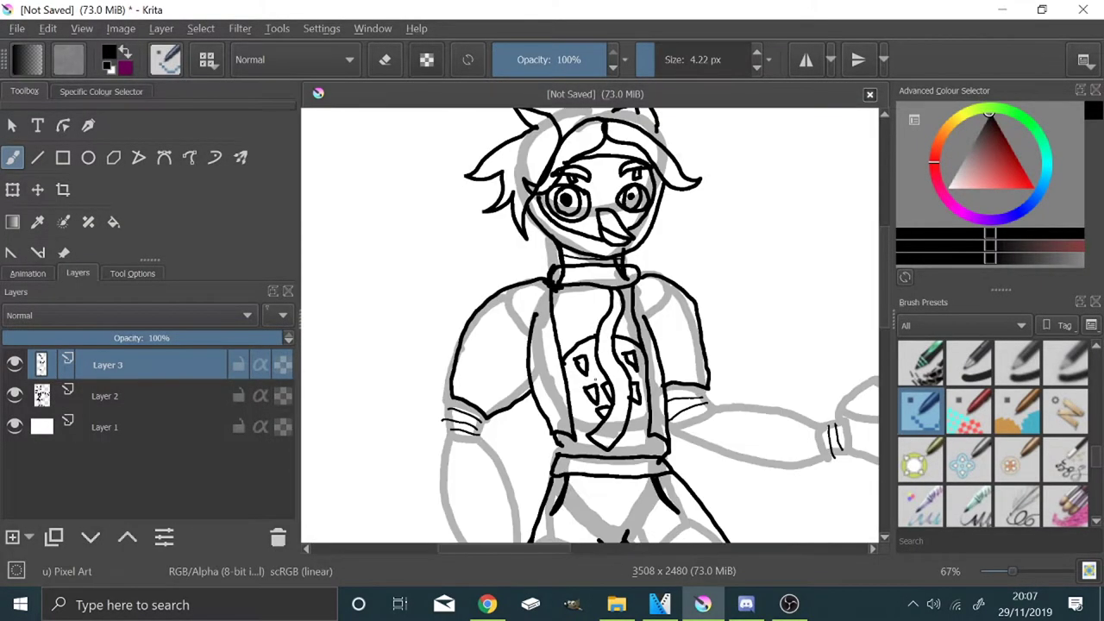
{"action": "left_click_drag", "start_coordinate": [180, 341], "coordinate": [173, 332]}
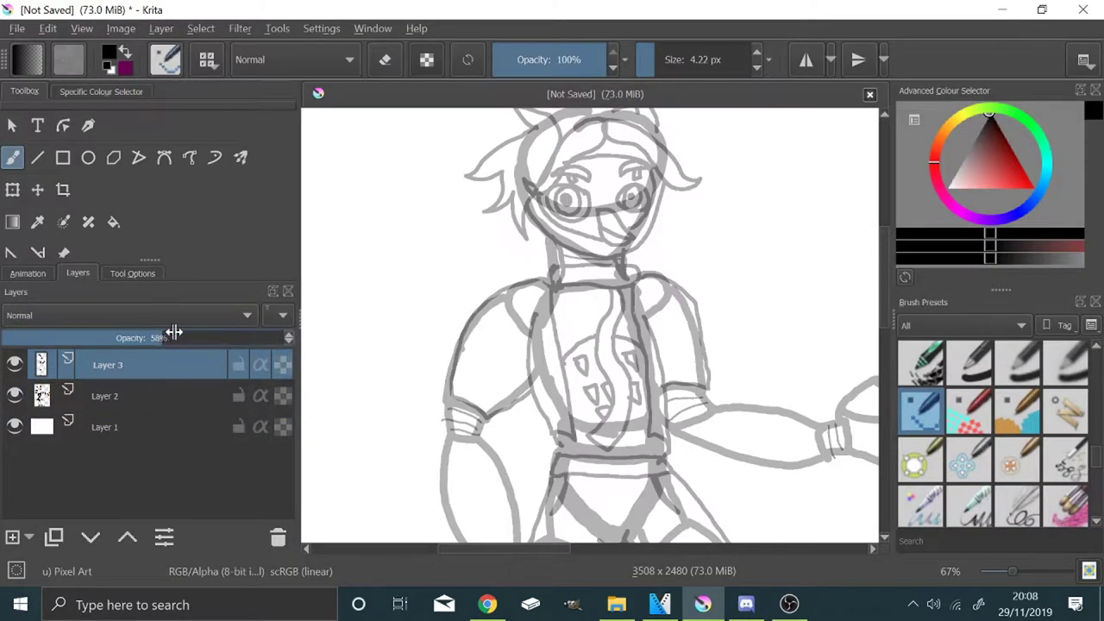
{"action": "left_click", "coordinate": [12, 536]}
{"action": "scroll", "coordinate": [626, 312], "scroll_direction": "down", "scroll_amount": 1}
{"action": "left_click", "coordinate": [663, 62]}
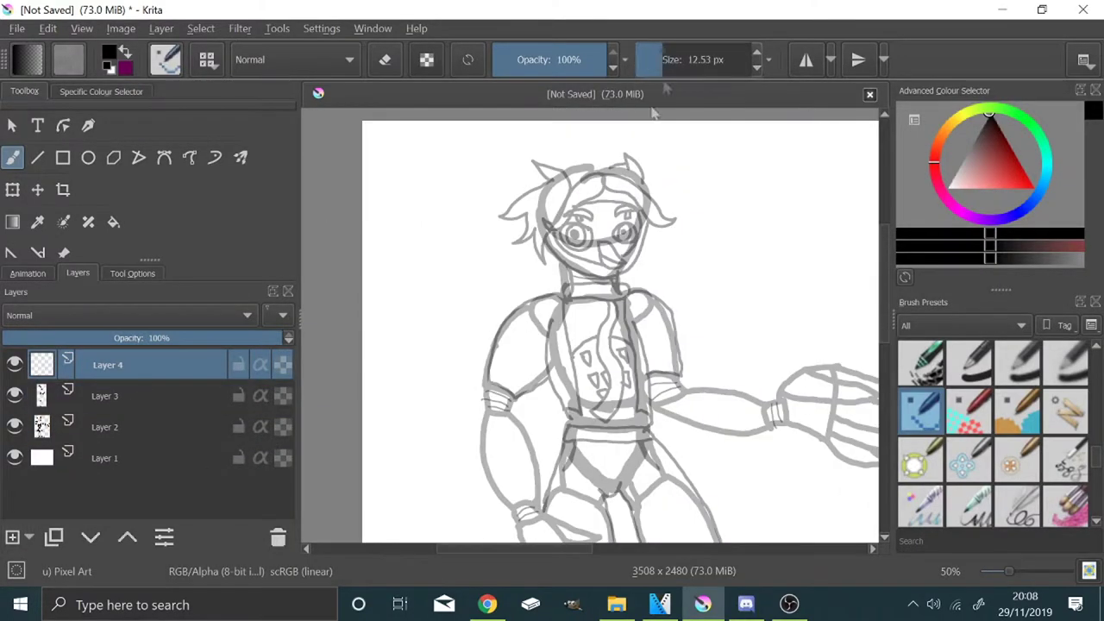
{"action": "scroll", "coordinate": [571, 228], "scroll_direction": "up", "scroll_amount": 2}
{"action": "left_click_drag", "start_coordinate": [605, 229], "coordinate": [491, 250]}
{"action": "scroll", "coordinate": [490, 250], "scroll_direction": "up", "scroll_amount": 1}
{"action": "left_click_drag", "start_coordinate": [524, 293], "coordinate": [564, 289]}
{"action": "scroll", "coordinate": [564, 289], "scroll_direction": "up", "scroll_amount": 1}
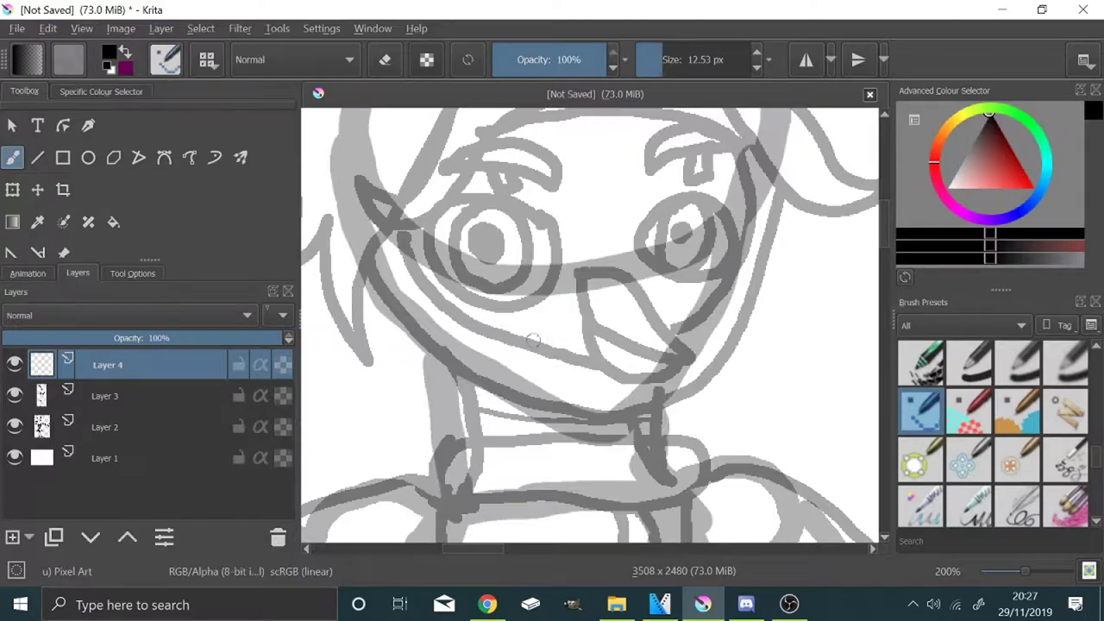
{"action": "scroll", "coordinate": [548, 340], "scroll_direction": "down", "scroll_amount": 1}
{"action": "left_click", "coordinate": [651, 64]}
{"action": "scroll", "coordinate": [504, 295], "scroll_direction": "up", "scroll_amount": 1}
{"action": "scroll", "coordinate": [586, 298], "scroll_direction": "up", "scroll_amount": 8}
{"action": "mouse_move", "coordinate": [559, 295]}
{"action": "left_mouse_down"}
{"action": "mouse_move", "coordinate": [597, 424]}
{"action": "mouse_move", "coordinate": [503, 297]}
{"action": "left_mouse_up"}
{"action": "key", "text": "ctrl+z"}
Set the brush size to 4.82 px and ink the rounded beak with its mouth line on Layer 4
{"action": "left_click", "coordinate": [655, 62]}
{"action": "key", "text": "ctrl+z"}
{"action": "scroll", "coordinate": [503, 297], "scroll_direction": "down", "scroll_amount": 10}
{"action": "scroll", "coordinate": [707, 396], "scroll_direction": "up", "scroll_amount": 3}
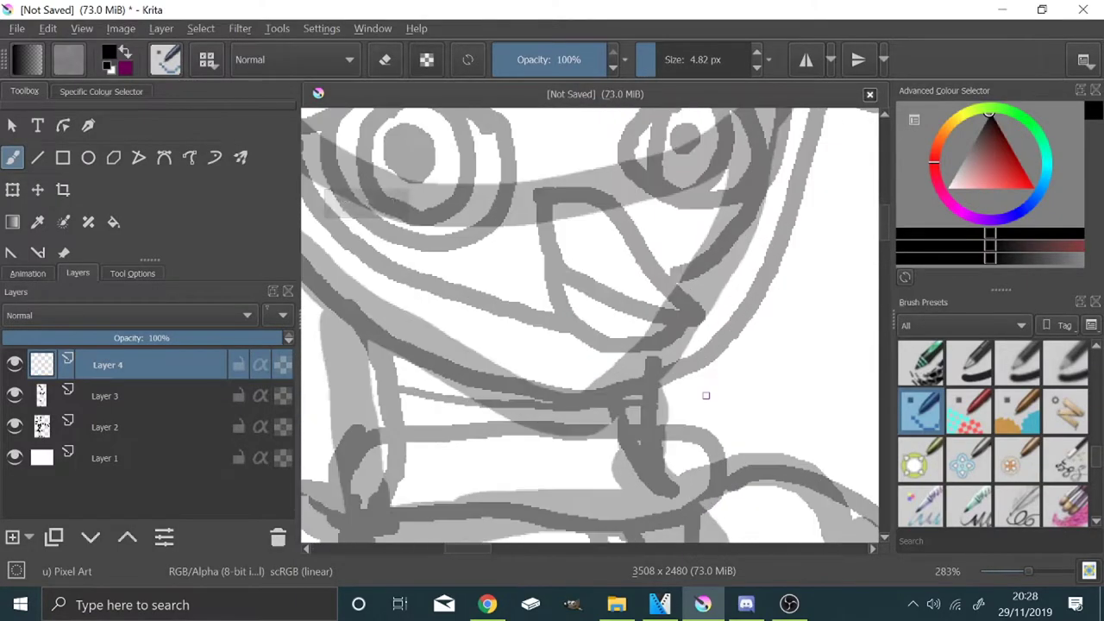
{"action": "mouse_move", "coordinate": [545, 264]}
{"action": "left_mouse_down"}
{"action": "mouse_move", "coordinate": [604, 181]}
{"action": "mouse_move", "coordinate": [710, 319]}
{"action": "mouse_move", "coordinate": [554, 264]}
{"action": "mouse_move", "coordinate": [606, 321]}
{"action": "mouse_move", "coordinate": [694, 330]}
{"action": "left_mouse_up"}
{"action": "scroll", "coordinate": [695, 329], "scroll_direction": "down", "scroll_amount": 3}
{"action": "scroll", "coordinate": [513, 267], "scroll_direction": "up", "scroll_amount": 1}
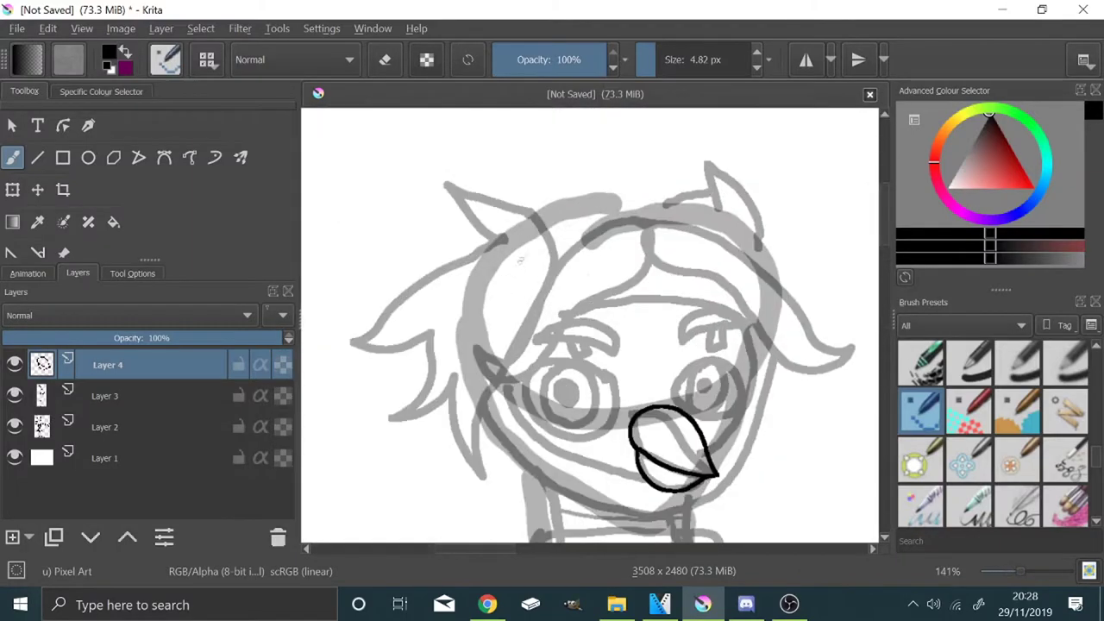
Ink the large spiky feather hair on the viewer's left side of the head
{"action": "mouse_move", "coordinate": [549, 257]}
{"action": "left_mouse_down"}
{"action": "mouse_move", "coordinate": [412, 179]}
{"action": "mouse_move", "coordinate": [385, 359]}
{"action": "mouse_move", "coordinate": [416, 509]}
{"action": "mouse_move", "coordinate": [498, 521]}
{"action": "left_mouse_up"}
{"action": "mouse_move", "coordinate": [482, 467]}
{"action": "left_mouse_down"}
{"action": "mouse_move", "coordinate": [549, 250]}
{"action": "mouse_move", "coordinate": [490, 306]}
{"action": "mouse_move", "coordinate": [499, 293]}
{"action": "left_mouse_up"}
{"action": "scroll", "coordinate": [553, 254], "scroll_direction": "up", "scroll_amount": 6}
{"action": "left_click", "coordinate": [385, 60]}
{"action": "left_click", "coordinate": [386, 62]}
{"action": "scroll", "coordinate": [612, 319], "scroll_direction": "down", "scroll_amount": 10}
{"action": "scroll", "coordinate": [586, 371], "scroll_direction": "up", "scroll_amount": 13}
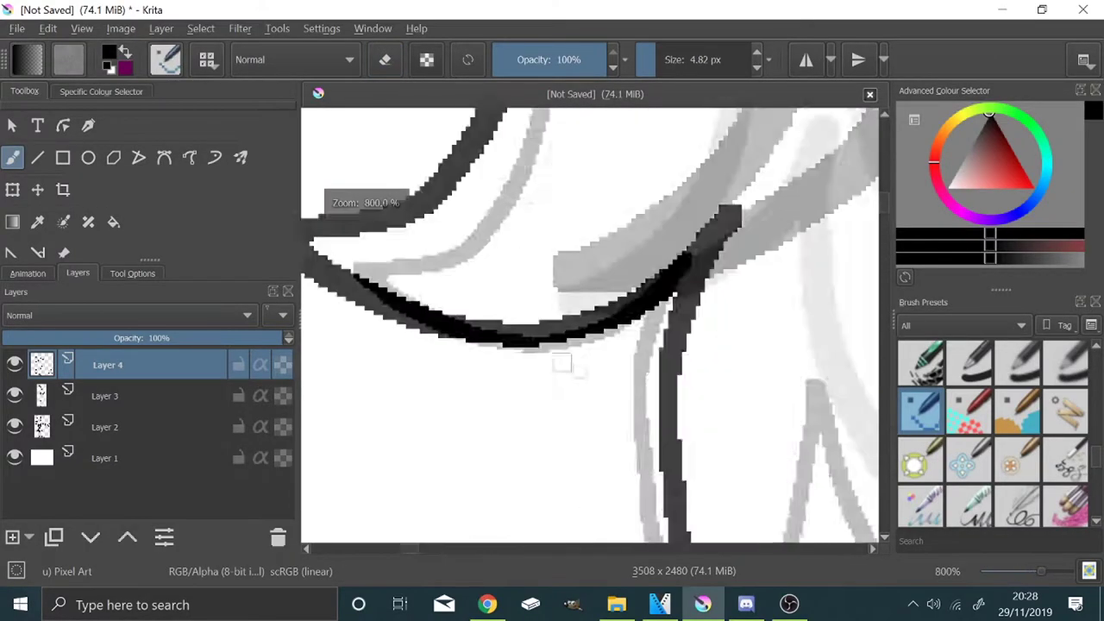
{"action": "scroll", "coordinate": [449, 377], "scroll_direction": "down", "scroll_amount": 10}
{"action": "scroll", "coordinate": [612, 210], "scroll_direction": "up", "scroll_amount": 2}
{"action": "scroll", "coordinate": [535, 297], "scroll_direction": "down", "scroll_amount": 1}
{"action": "scroll", "coordinate": [746, 316], "scroll_direction": "down", "scroll_amount": 2}
{"action": "scroll", "coordinate": [567, 317], "scroll_direction": "up", "scroll_amount": 4}
Ink the rounded head outline from the top of the feather hair around to the chin
{"action": "mouse_move", "coordinate": [565, 294]}
{"action": "left_mouse_down"}
{"action": "mouse_move", "coordinate": [641, 243]}
{"action": "mouse_move", "coordinate": [498, 161]}
{"action": "left_mouse_up"}
{"action": "scroll", "coordinate": [611, 325], "scroll_direction": "down", "scroll_amount": 2}
{"action": "mouse_move", "coordinate": [611, 325]}
{"action": "left_mouse_down"}
{"action": "mouse_move", "coordinate": [487, 254]}
{"action": "mouse_move", "coordinate": [473, 198]}
{"action": "left_mouse_up"}
{"action": "scroll", "coordinate": [474, 198], "scroll_direction": "up", "scroll_amount": 1}
{"action": "mouse_move", "coordinate": [407, 160]}
{"action": "left_mouse_down"}
{"action": "mouse_move", "coordinate": [583, 173]}
{"action": "mouse_move", "coordinate": [613, 365]}
{"action": "mouse_move", "coordinate": [591, 397]}
{"action": "mouse_move", "coordinate": [586, 182]}
{"action": "mouse_move", "coordinate": [604, 433]}
{"action": "mouse_move", "coordinate": [367, 385]}
{"action": "left_mouse_up"}
{"action": "key", "text": "ctrl+z"}
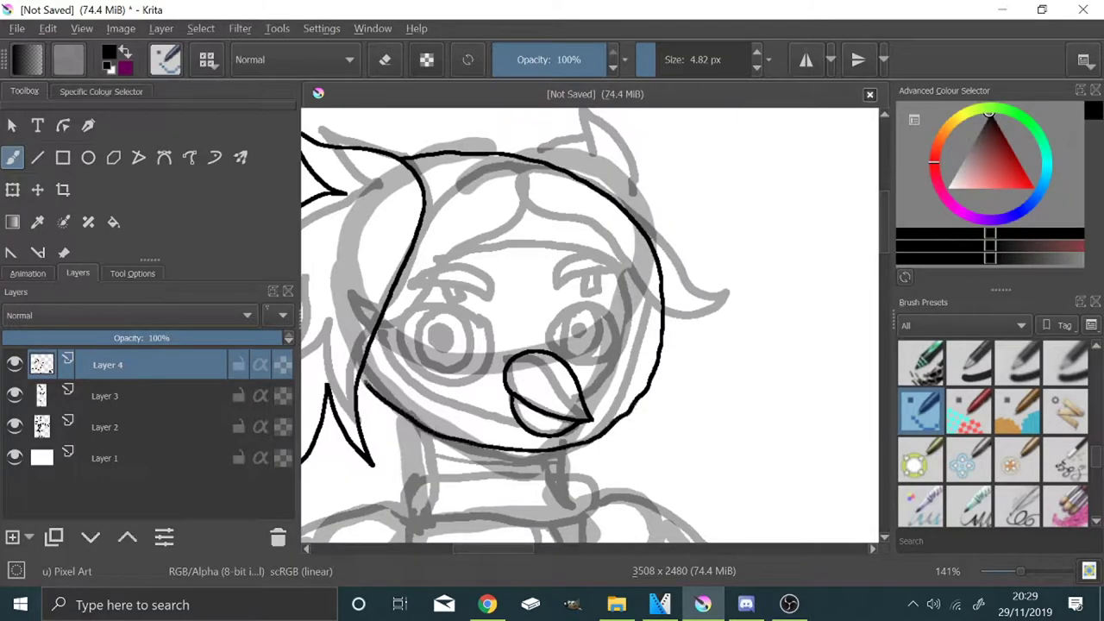
Ink the inner face outline around the eyes, ending beneath the beak
{"action": "mouse_move", "coordinate": [491, 424]}
{"action": "left_mouse_down"}
{"action": "mouse_move", "coordinate": [449, 245]}
{"action": "mouse_move", "coordinate": [638, 336]}
{"action": "left_mouse_up"}
{"action": "scroll", "coordinate": [603, 414], "scroll_direction": "up", "scroll_amount": 5}
{"action": "scroll", "coordinate": [552, 312], "scroll_direction": "down", "scroll_amount": 5}
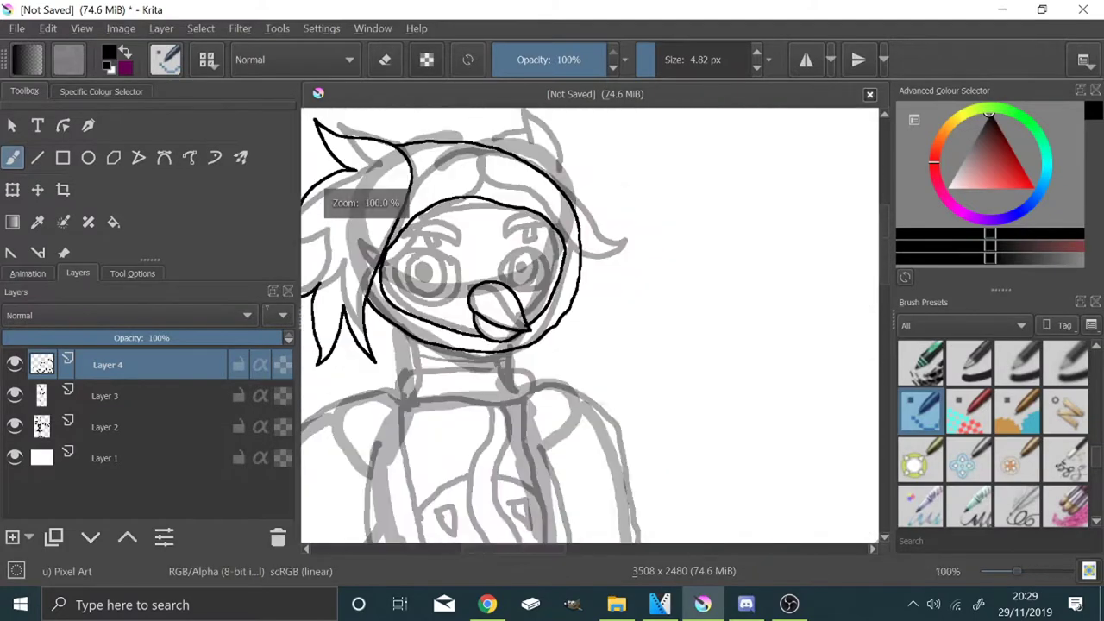
{"action": "scroll", "coordinate": [533, 186], "scroll_direction": "up", "scroll_amount": 3}
Ink the almond-shaped eye and the eyebrow on the viewer's right side of the face
{"action": "mouse_move", "coordinate": [453, 360]}
{"action": "left_mouse_down"}
{"action": "mouse_move", "coordinate": [674, 288]}
{"action": "mouse_move", "coordinate": [634, 417]}
{"action": "mouse_move", "coordinate": [680, 320]}
{"action": "left_mouse_up"}
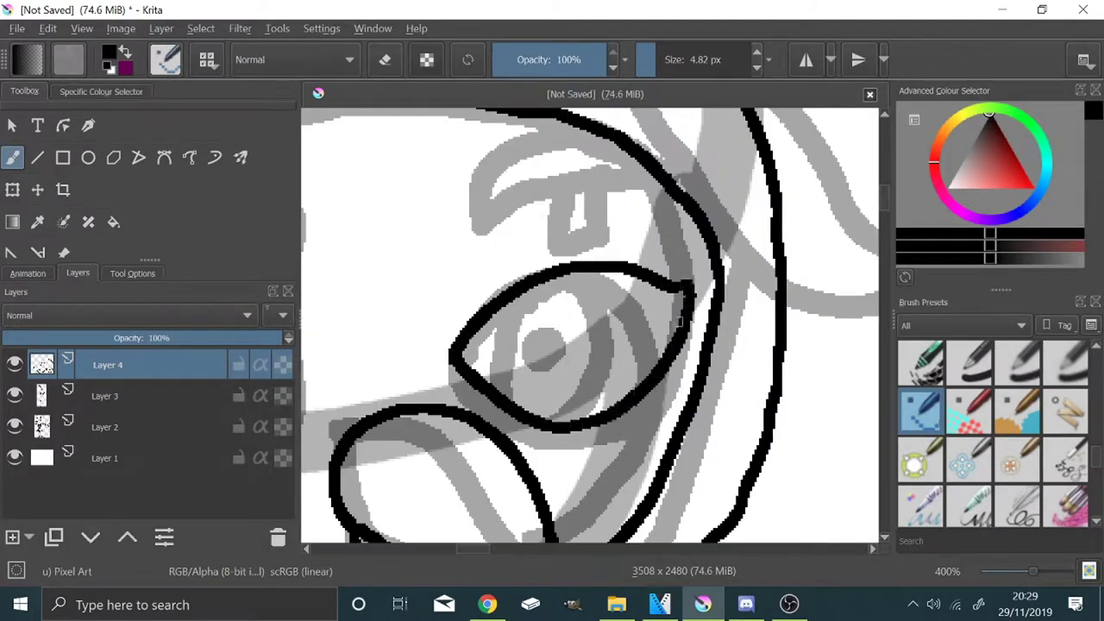
{"action": "key", "text": "ctrl+z"}
{"action": "mouse_move", "coordinate": [451, 362]}
{"action": "left_mouse_down"}
{"action": "mouse_move", "coordinate": [604, 414]}
{"action": "mouse_move", "coordinate": [678, 292]}
{"action": "left_mouse_up"}
{"action": "mouse_move", "coordinate": [422, 270]}
{"action": "left_mouse_down"}
{"action": "mouse_move", "coordinate": [535, 183]}
{"action": "mouse_move", "coordinate": [573, 224]}
{"action": "mouse_move", "coordinate": [520, 215]}
{"action": "left_mouse_up"}
{"action": "scroll", "coordinate": [520, 222], "scroll_direction": "up", "scroll_amount": 3}
{"action": "scroll", "coordinate": [520, 222], "scroll_direction": "down", "scroll_amount": 6}
{"action": "scroll", "coordinate": [414, 235], "scroll_direction": "up", "scroll_amount": 4}
{"action": "scroll", "coordinate": [509, 232], "scroll_direction": "down", "scroll_amount": 2}
Ink the eye outline and curved eyebrow on the viewer's left side of the face
{"action": "mouse_move", "coordinate": [651, 298]}
{"action": "left_mouse_down"}
{"action": "mouse_move", "coordinate": [458, 235]}
{"action": "mouse_move", "coordinate": [645, 285]}
{"action": "mouse_move", "coordinate": [587, 360]}
{"action": "mouse_move", "coordinate": [457, 252]}
{"action": "left_mouse_up"}
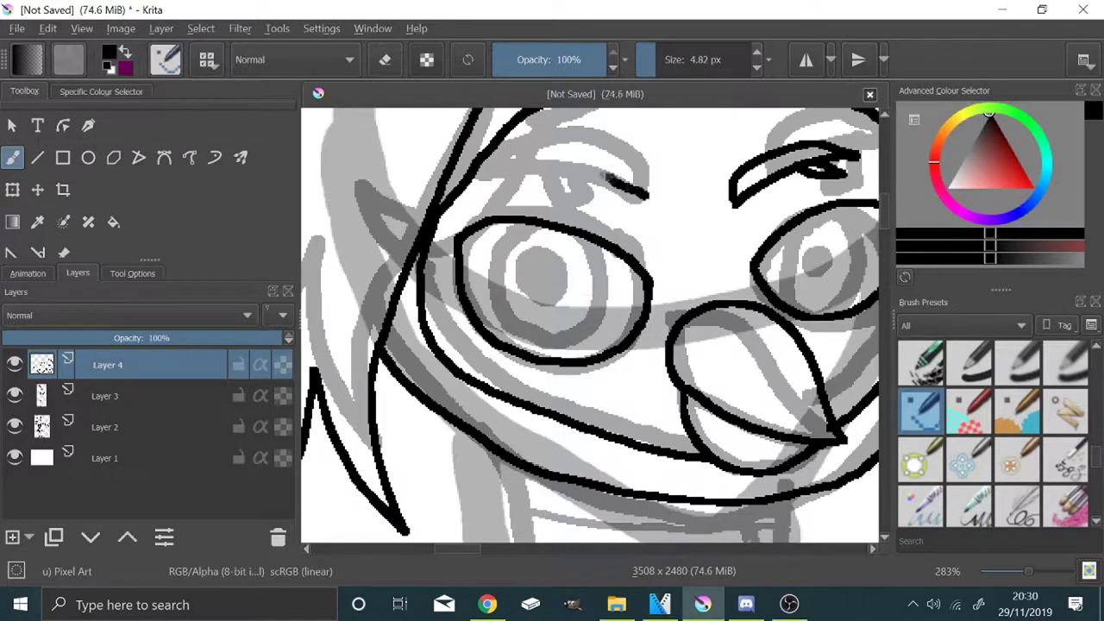
{"action": "left_click_drag", "start_coordinate": [618, 183], "coordinate": [477, 175]}
{"action": "mouse_move", "coordinate": [648, 196]}
{"action": "left_mouse_down"}
{"action": "mouse_move", "coordinate": [619, 140]}
{"action": "mouse_move", "coordinate": [498, 152]}
{"action": "left_mouse_up"}
{"action": "scroll", "coordinate": [457, 207], "scroll_direction": "up", "scroll_amount": 6}
{"action": "left_click_drag", "start_coordinate": [486, 215], "coordinate": [448, 263]}
{"action": "scroll", "coordinate": [448, 285], "scroll_direction": "down", "scroll_amount": 4}
{"action": "scroll", "coordinate": [425, 407], "scroll_direction": "down", "scroll_amount": 4}
Ink the small pointed hair tuft on top of the head at the viewer's right
{"action": "scroll", "coordinate": [594, 391], "scroll_direction": "up", "scroll_amount": 4}
{"action": "scroll", "coordinate": [604, 388], "scroll_direction": "down", "scroll_amount": 4}
{"action": "scroll", "coordinate": [673, 310], "scroll_direction": "up", "scroll_amount": 3}
{"action": "mouse_move", "coordinate": [681, 345]}
{"action": "left_mouse_down"}
{"action": "mouse_move", "coordinate": [519, 119]}
{"action": "mouse_move", "coordinate": [557, 220]}
{"action": "mouse_move", "coordinate": [408, 217]}
{"action": "mouse_move", "coordinate": [364, 262]}
{"action": "left_mouse_up"}
{"action": "scroll", "coordinate": [371, 259], "scroll_direction": "down", "scroll_amount": 4}
{"action": "scroll", "coordinate": [527, 352], "scroll_direction": "up", "scroll_amount": 1}
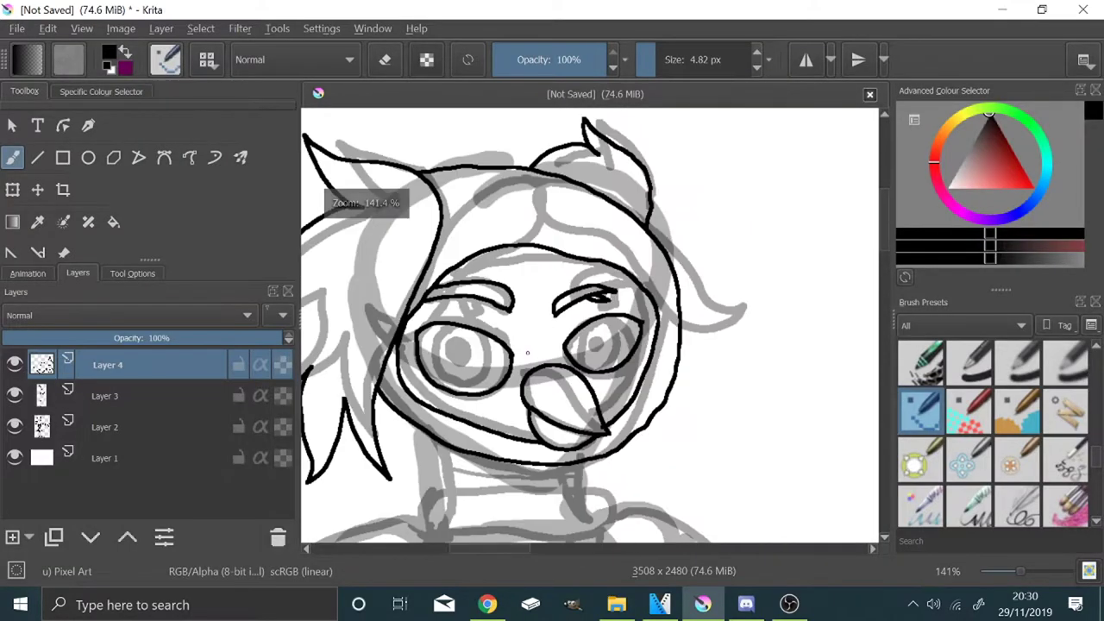
Ink the round irises and pupils inside the eye outlines
{"action": "scroll", "coordinate": [468, 288], "scroll_direction": "up", "scroll_amount": 4}
{"action": "mouse_move", "coordinate": [508, 324]}
{"action": "left_mouse_down"}
{"action": "mouse_move", "coordinate": [452, 357]}
{"action": "mouse_move", "coordinate": [446, 324]}
{"action": "left_mouse_up"}
{"action": "scroll", "coordinate": [520, 360], "scroll_direction": "down", "scroll_amount": 1}
{"action": "left_click_drag", "start_coordinate": [520, 360], "coordinate": [544, 192]}
{"action": "scroll", "coordinate": [543, 191], "scroll_direction": "up", "scroll_amount": 1}
{"action": "mouse_move", "coordinate": [432, 186]}
{"action": "left_mouse_down"}
{"action": "mouse_move", "coordinate": [401, 372]}
{"action": "mouse_move", "coordinate": [546, 205]}
{"action": "left_mouse_up"}
Touch up the joins where the eye lines meet, filling the small gaps between strokes
{"action": "scroll", "coordinate": [482, 214], "scroll_direction": "up", "scroll_amount": 4}
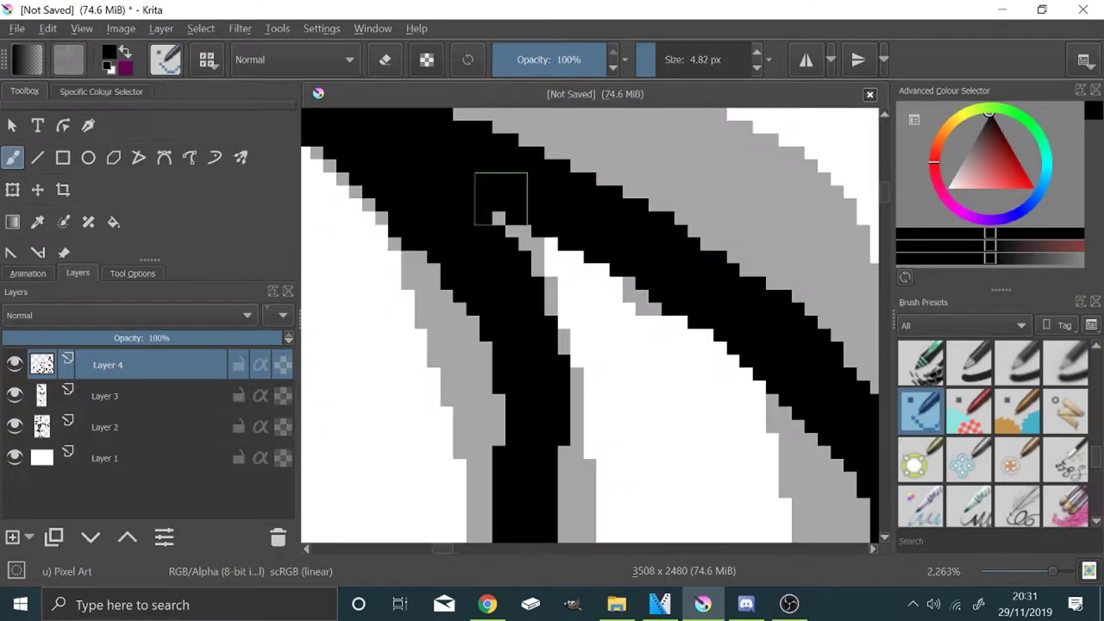
{"action": "scroll", "coordinate": [500, 197], "scroll_direction": "down", "scroll_amount": 4}
{"action": "mouse_move", "coordinate": [529, 244]}
{"action": "left_mouse_down"}
{"action": "mouse_move", "coordinate": [442, 220]}
{"action": "mouse_move", "coordinate": [552, 257]}
{"action": "mouse_move", "coordinate": [483, 212]}
{"action": "mouse_move", "coordinate": [459, 275]}
{"action": "mouse_move", "coordinate": [502, 278]}
{"action": "left_mouse_up"}
{"action": "scroll", "coordinate": [509, 281], "scroll_direction": "down", "scroll_amount": 3}
{"action": "scroll", "coordinate": [707, 229], "scroll_direction": "up", "scroll_amount": 4}
{"action": "mouse_move", "coordinate": [703, 181]}
{"action": "left_mouse_down"}
{"action": "mouse_move", "coordinate": [802, 293]}
{"action": "mouse_move", "coordinate": [560, 362]}
{"action": "mouse_move", "coordinate": [655, 151]}
{"action": "left_mouse_up"}
{"action": "scroll", "coordinate": [480, 345], "scroll_direction": "up", "scroll_amount": 3}
{"action": "scroll", "coordinate": [479, 345], "scroll_direction": "down", "scroll_amount": 4}
{"action": "scroll", "coordinate": [755, 340], "scroll_direction": "up", "scroll_amount": 5}
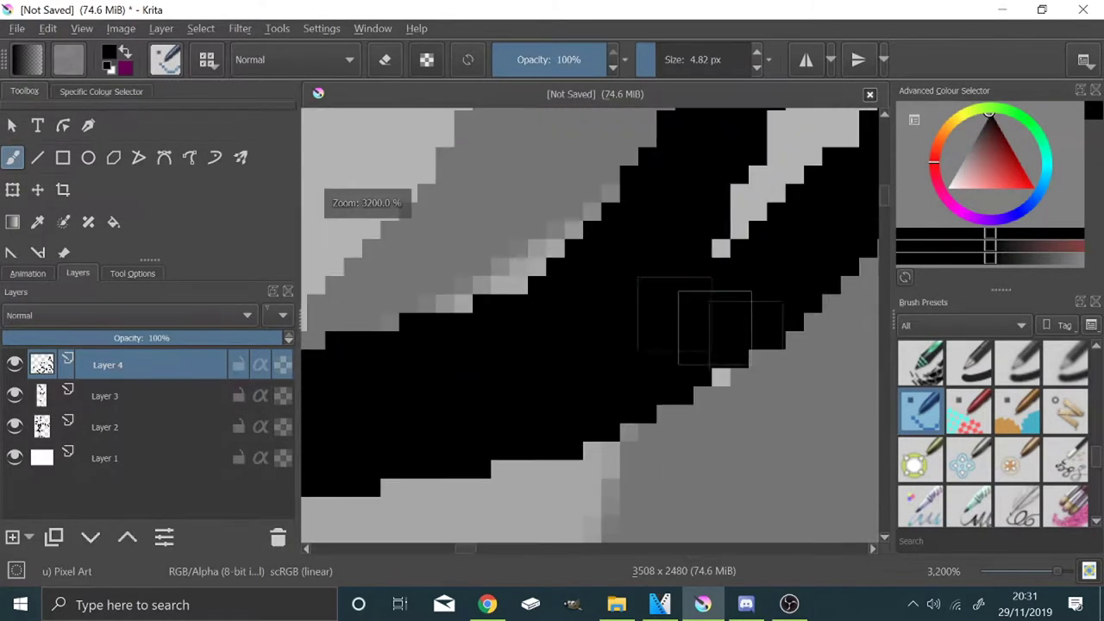
Thicken the upper eyelids of both eyes and extend them into pointed lashes
{"action": "scroll", "coordinate": [696, 273], "scroll_direction": "down", "scroll_amount": 7}
{"action": "scroll", "coordinate": [646, 236], "scroll_direction": "up", "scroll_amount": 4}
{"action": "mouse_move", "coordinate": [658, 212]}
{"action": "left_mouse_down"}
{"action": "mouse_move", "coordinate": [629, 422]}
{"action": "mouse_move", "coordinate": [575, 294]}
{"action": "mouse_move", "coordinate": [646, 242]}
{"action": "mouse_move", "coordinate": [554, 323]}
{"action": "left_mouse_up"}
{"action": "scroll", "coordinate": [660, 325], "scroll_direction": "down", "scroll_amount": 5}
{"action": "scroll", "coordinate": [678, 302], "scroll_direction": "up", "scroll_amount": 3}
{"action": "mouse_move", "coordinate": [457, 355]}
{"action": "left_mouse_down"}
{"action": "mouse_move", "coordinate": [587, 236]}
{"action": "mouse_move", "coordinate": [500, 306]}
{"action": "mouse_move", "coordinate": [727, 239]}
{"action": "mouse_move", "coordinate": [772, 265]}
{"action": "mouse_move", "coordinate": [748, 251]}
{"action": "left_mouse_up"}
{"action": "scroll", "coordinate": [854, 292], "scroll_direction": "down", "scroll_amount": 2}
{"action": "scroll", "coordinate": [391, 269], "scroll_direction": "up", "scroll_amount": 2}
{"action": "mouse_move", "coordinate": [715, 422]}
{"action": "left_mouse_down"}
{"action": "mouse_move", "coordinate": [666, 348]}
{"action": "mouse_move", "coordinate": [414, 280]}
{"action": "mouse_move", "coordinate": [306, 327]}
{"action": "left_mouse_up"}
{"action": "scroll", "coordinate": [486, 293], "scroll_direction": "down", "scroll_amount": 4}
{"action": "scroll", "coordinate": [486, 293], "scroll_direction": "down", "scroll_amount": 2}
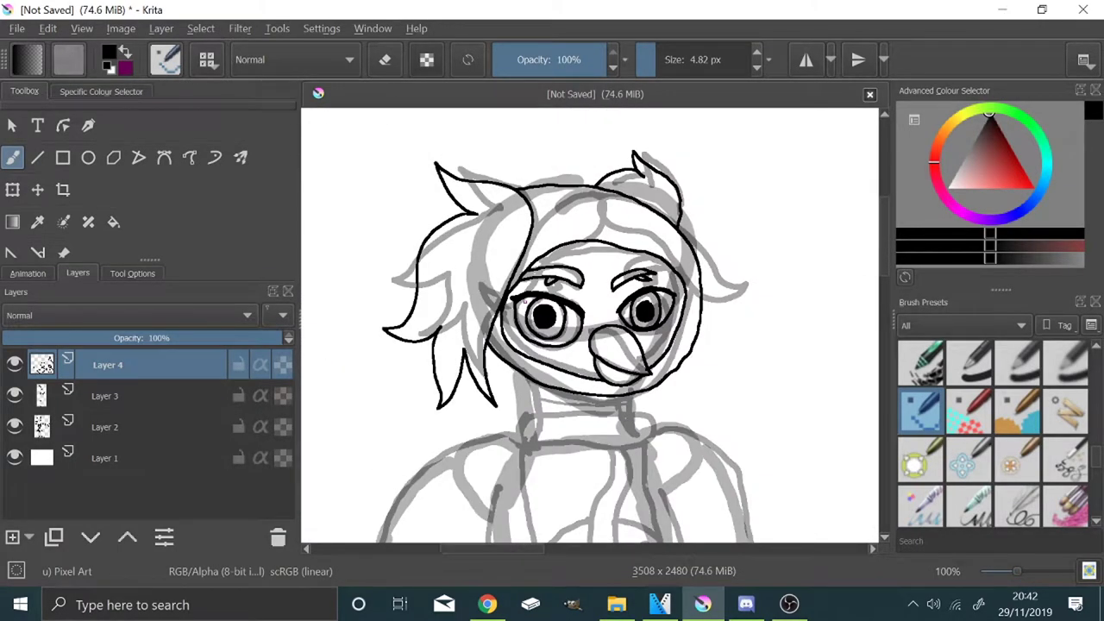
Ink the collar as a flattened oval below the neck and the wavy pointed tie hanging from it
{"action": "scroll", "coordinate": [579, 480], "scroll_direction": "up", "scroll_amount": 3}
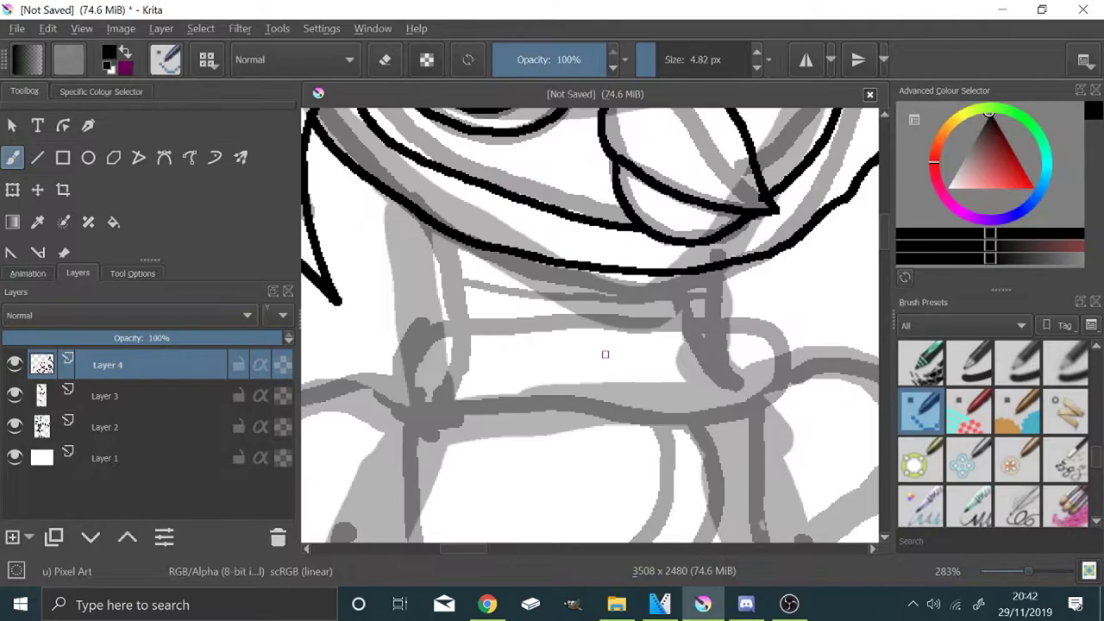
{"action": "scroll", "coordinate": [539, 186], "scroll_direction": "down", "scroll_amount": 3}
{"action": "left_click_drag", "start_coordinate": [509, 255], "coordinate": [604, 221]}
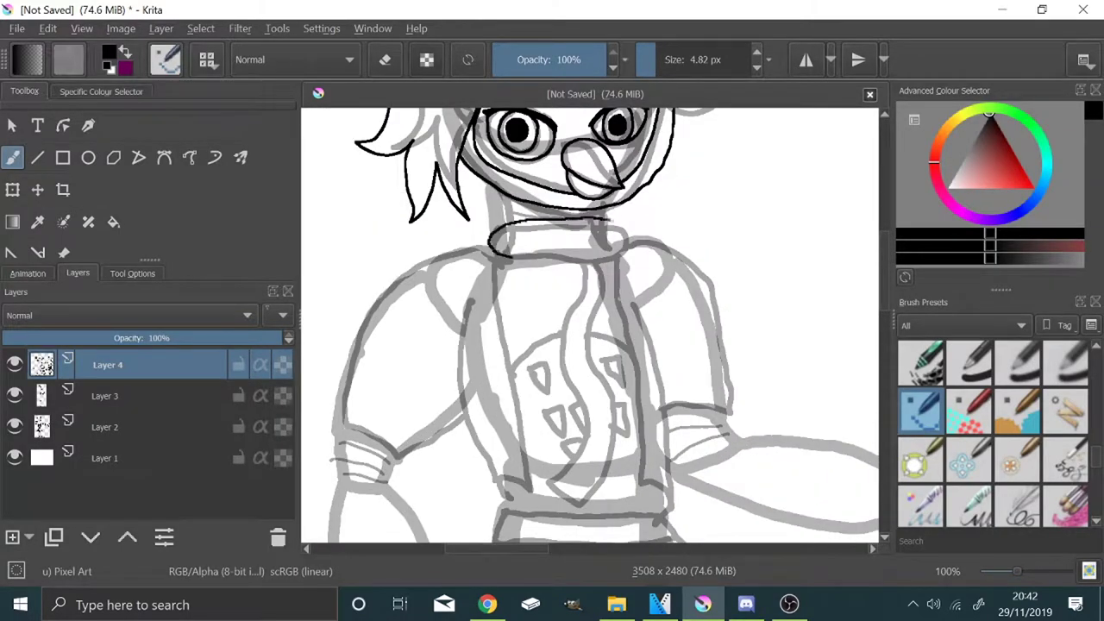
{"action": "key", "text": "ctrl+z"}
{"action": "scroll", "coordinate": [516, 227], "scroll_direction": "up", "scroll_amount": 2}
{"action": "mouse_move", "coordinate": [451, 257]}
{"action": "left_mouse_down"}
{"action": "mouse_move", "coordinate": [579, 307]}
{"action": "mouse_move", "coordinate": [736, 259]}
{"action": "mouse_move", "coordinate": [650, 230]}
{"action": "mouse_move", "coordinate": [474, 227]}
{"action": "mouse_move", "coordinate": [452, 260]}
{"action": "left_mouse_up"}
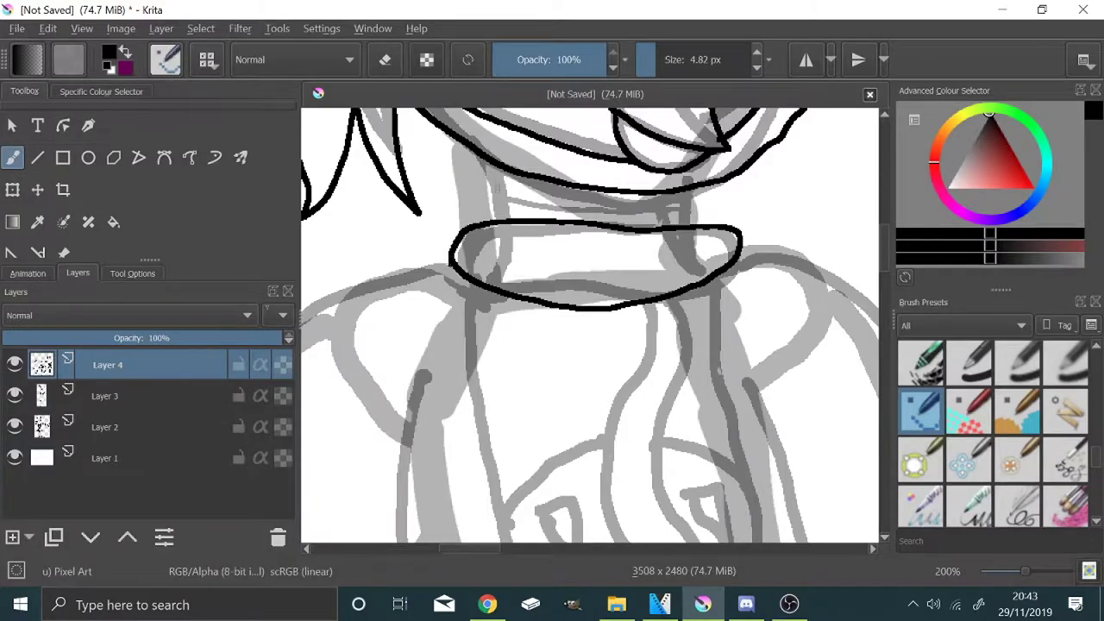
{"action": "scroll", "coordinate": [610, 185], "scroll_direction": "down", "scroll_amount": 2}
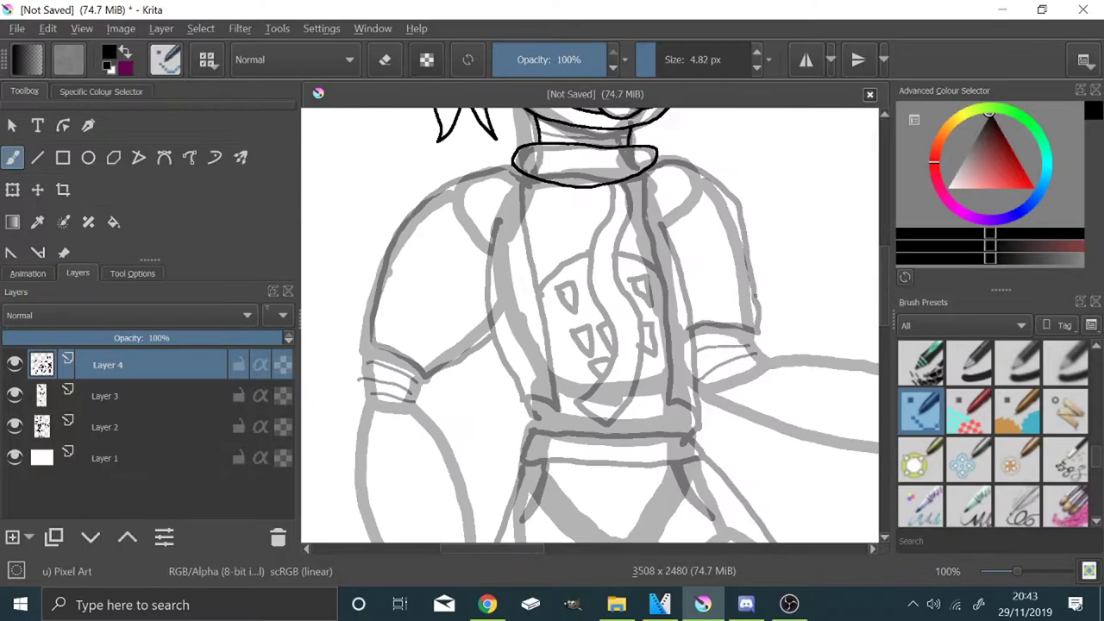
{"action": "mouse_move", "coordinate": [595, 238]}
{"action": "left_mouse_down"}
{"action": "mouse_move", "coordinate": [602, 420]}
{"action": "mouse_move", "coordinate": [648, 331]}
{"action": "mouse_move", "coordinate": [615, 216]}
{"action": "left_mouse_up"}
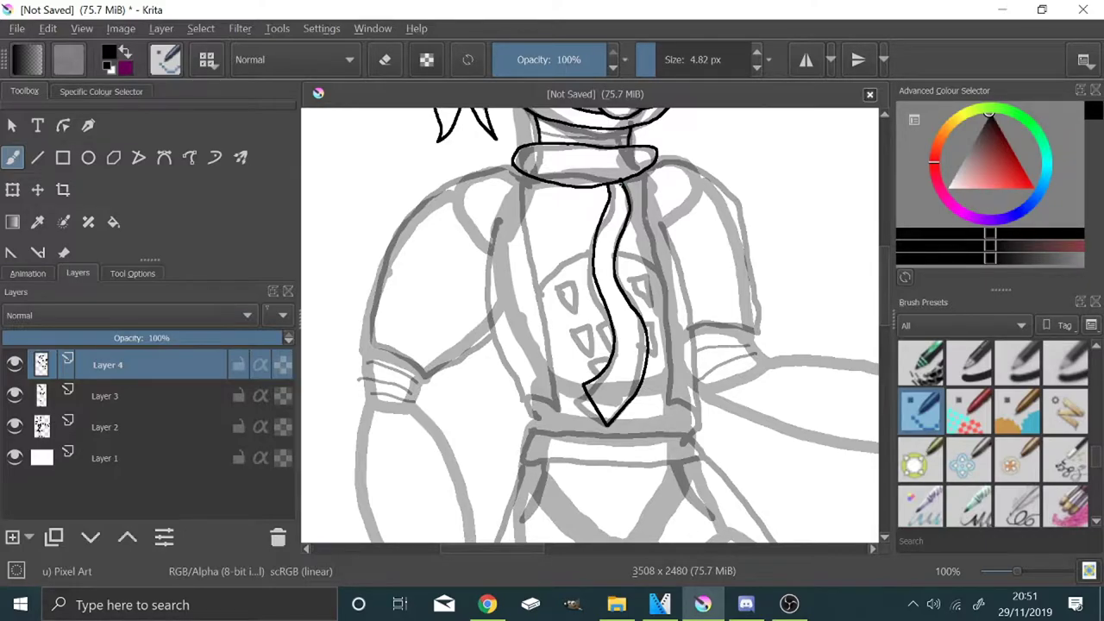
Ink curved stripes across the neck between the chin and the collar
{"action": "scroll", "coordinate": [593, 129], "scroll_direction": "up", "scroll_amount": 4}
{"action": "left_click_drag", "start_coordinate": [383, 294], "coordinate": [464, 313]}
{"action": "key", "text": "ctrl+z"}
{"action": "mouse_move", "coordinate": [380, 281]}
{"action": "left_mouse_down"}
{"action": "mouse_move", "coordinate": [509, 313]}
{"action": "mouse_move", "coordinate": [731, 336]}
{"action": "left_mouse_up"}
{"action": "mouse_move", "coordinate": [383, 320]}
{"action": "left_mouse_down"}
{"action": "mouse_move", "coordinate": [464, 347]}
{"action": "mouse_move", "coordinate": [669, 366]}
{"action": "mouse_move", "coordinate": [732, 341]}
{"action": "left_mouse_up"}
{"action": "scroll", "coordinate": [744, 351], "scroll_direction": "up", "scroll_amount": 3}
{"action": "scroll", "coordinate": [663, 181], "scroll_direction": "down", "scroll_amount": 6}
Ink the jacket's front panel on the viewer's left, including its curved hem
{"action": "left_click_drag", "start_coordinate": [561, 482], "coordinate": [629, 388]}
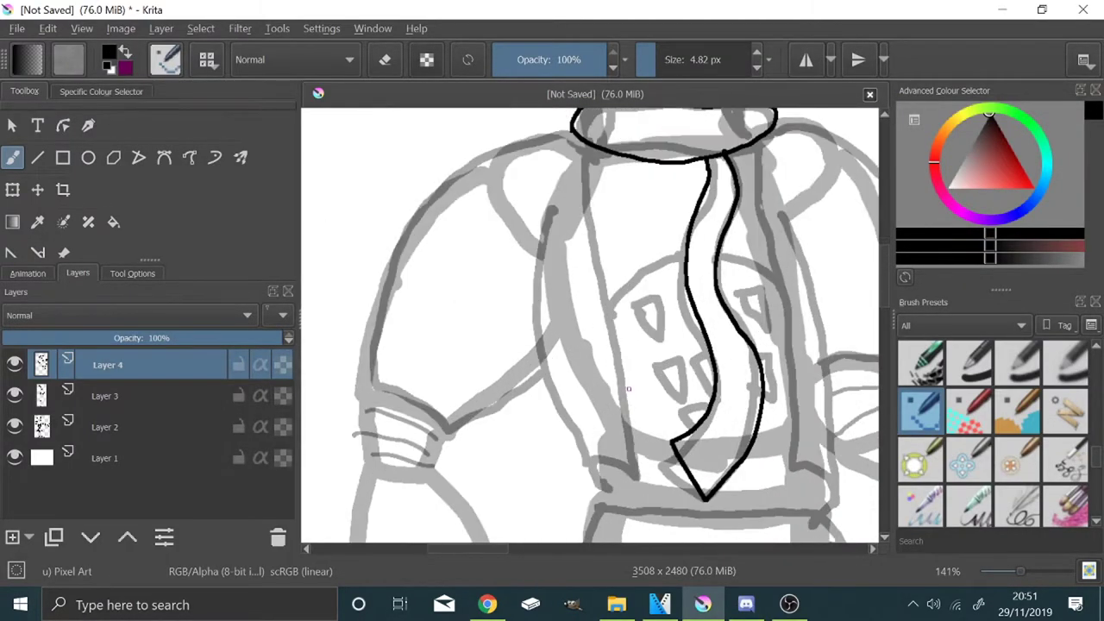
{"action": "left_click_drag", "start_coordinate": [591, 224], "coordinate": [638, 474]}
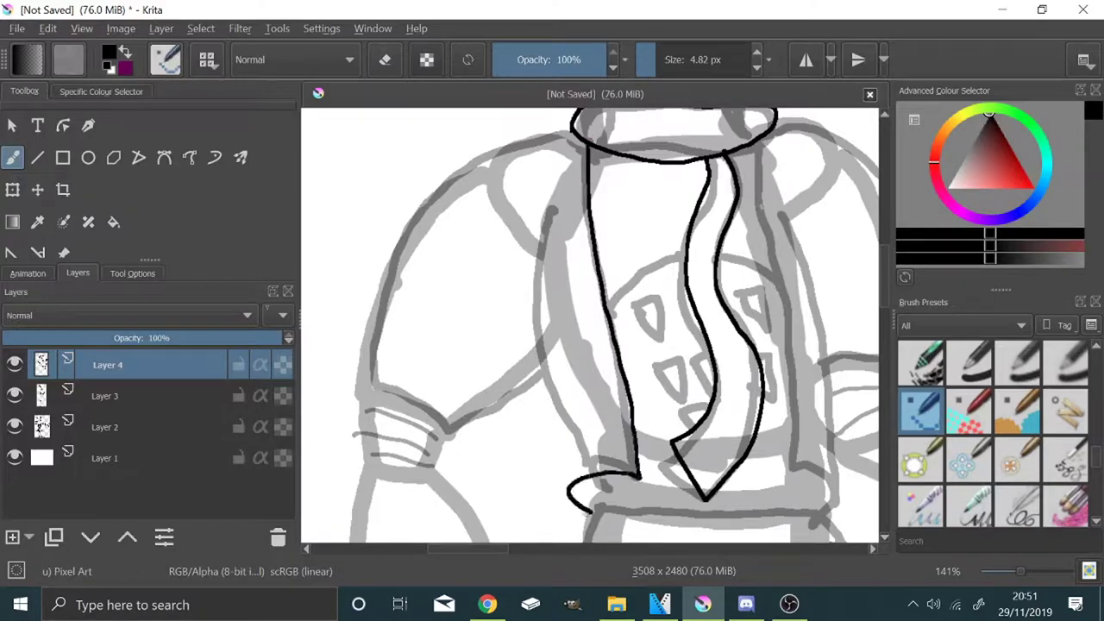
{"action": "mouse_move", "coordinate": [559, 414]}
{"action": "left_mouse_down"}
{"action": "mouse_move", "coordinate": [539, 259]}
{"action": "mouse_move", "coordinate": [550, 211]}
{"action": "left_mouse_up"}
{"action": "scroll", "coordinate": [550, 207], "scroll_direction": "down", "scroll_amount": 3}
{"action": "scroll", "coordinate": [674, 162], "scroll_direction": "up", "scroll_amount": 3}
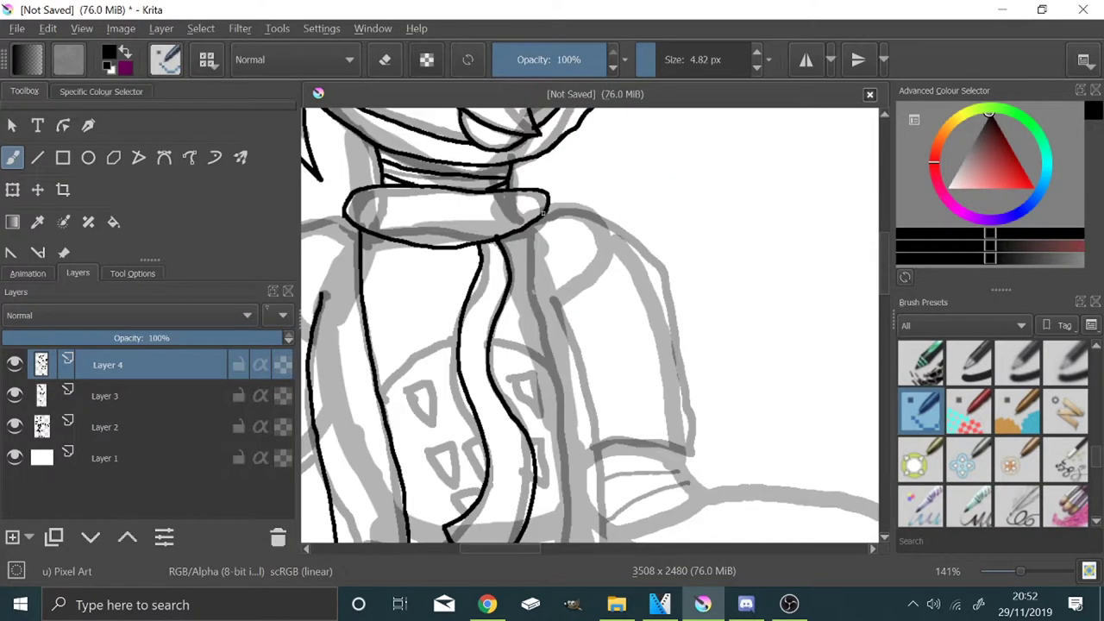
Ink the jacket's front panel on the viewer's right, with its inner edge, hem and outer edge
{"action": "left_click_drag", "start_coordinate": [634, 259], "coordinate": [697, 429]}
{"action": "key", "text": "ctrl+z"}
{"action": "scroll", "coordinate": [573, 226], "scroll_direction": "down", "scroll_amount": 4}
{"action": "scroll", "coordinate": [569, 231], "scroll_direction": "up", "scroll_amount": 2}
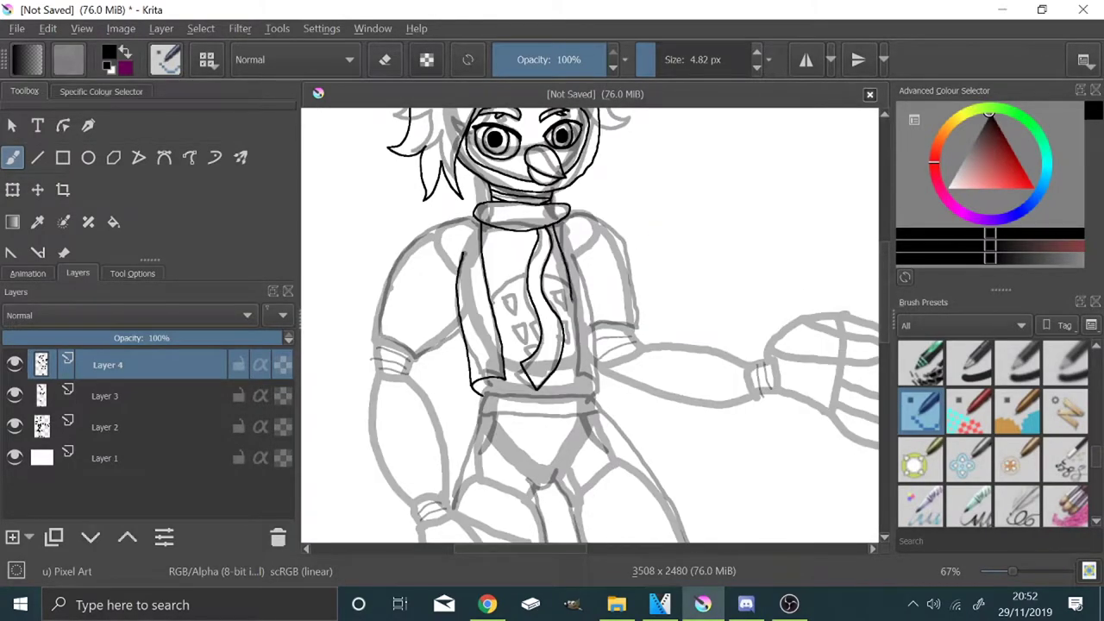
{"action": "scroll", "coordinate": [636, 290], "scroll_direction": "up", "scroll_amount": 2}
{"action": "left_click_drag", "start_coordinate": [565, 470], "coordinate": [504, 213]}
{"action": "scroll", "coordinate": [733, 311], "scroll_direction": "down", "scroll_amount": 2}
{"action": "scroll", "coordinate": [457, 272], "scroll_direction": "up", "scroll_amount": 2}
Ink both short jacket sleeves from the collar over the shoulders down to their hems
{"action": "mouse_move", "coordinate": [601, 177]}
{"action": "left_mouse_down"}
{"action": "mouse_move", "coordinate": [575, 181]}
{"action": "mouse_move", "coordinate": [445, 267]}
{"action": "mouse_move", "coordinate": [385, 431]}
{"action": "mouse_move", "coordinate": [464, 473]}
{"action": "left_mouse_up"}
{"action": "left_click_drag", "start_coordinate": [566, 415], "coordinate": [571, 407]}
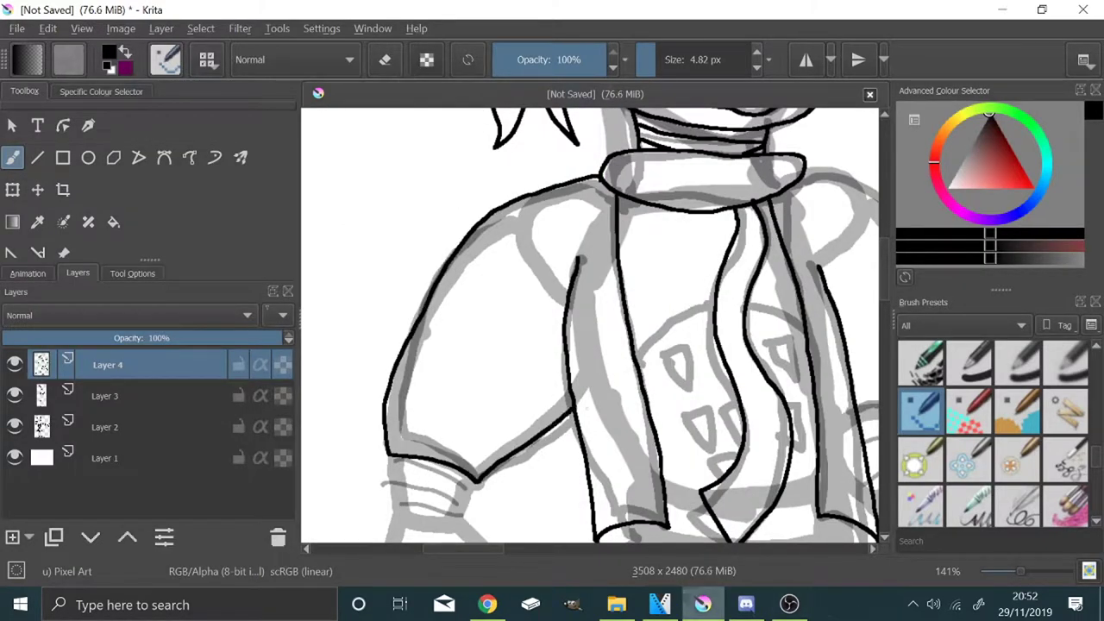
{"action": "scroll", "coordinate": [405, 345], "scroll_direction": "down", "scroll_amount": 2}
{"action": "scroll", "coordinate": [675, 337], "scroll_direction": "up", "scroll_amount": 2}
{"action": "mouse_move", "coordinate": [571, 205]}
{"action": "left_mouse_down"}
{"action": "mouse_move", "coordinate": [629, 303]}
{"action": "mouse_move", "coordinate": [642, 426]}
{"action": "left_mouse_up"}
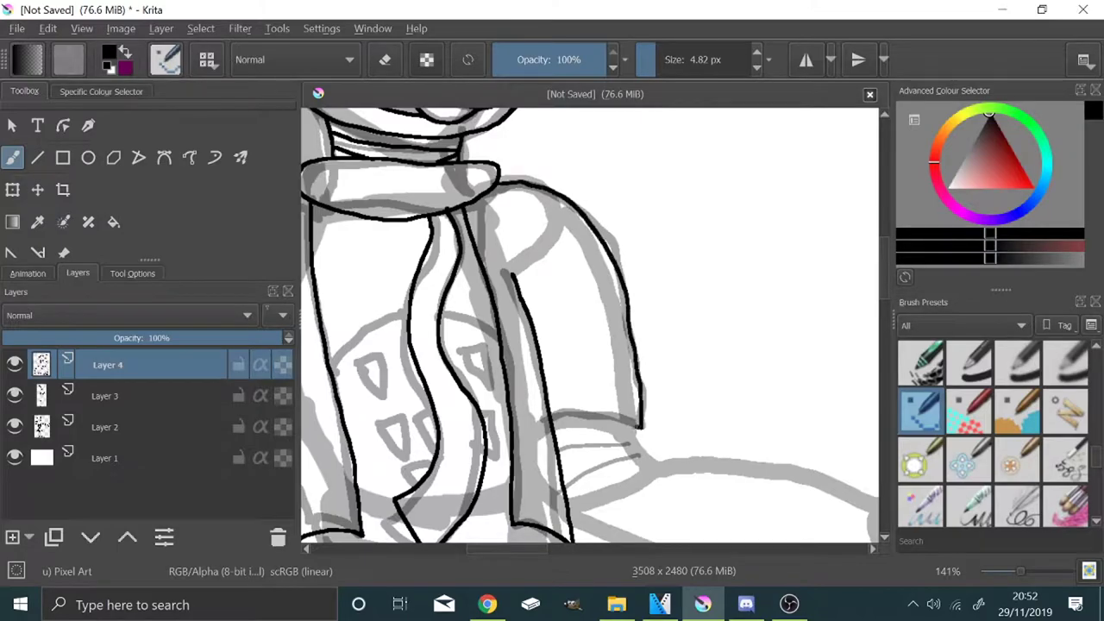
{"action": "scroll", "coordinate": [491, 176], "scroll_direction": "up", "scroll_amount": 6}
{"action": "scroll", "coordinate": [533, 368], "scroll_direction": "down", "scroll_amount": 11}
{"action": "scroll", "coordinate": [490, 395], "scroll_direction": "up", "scroll_amount": 7}
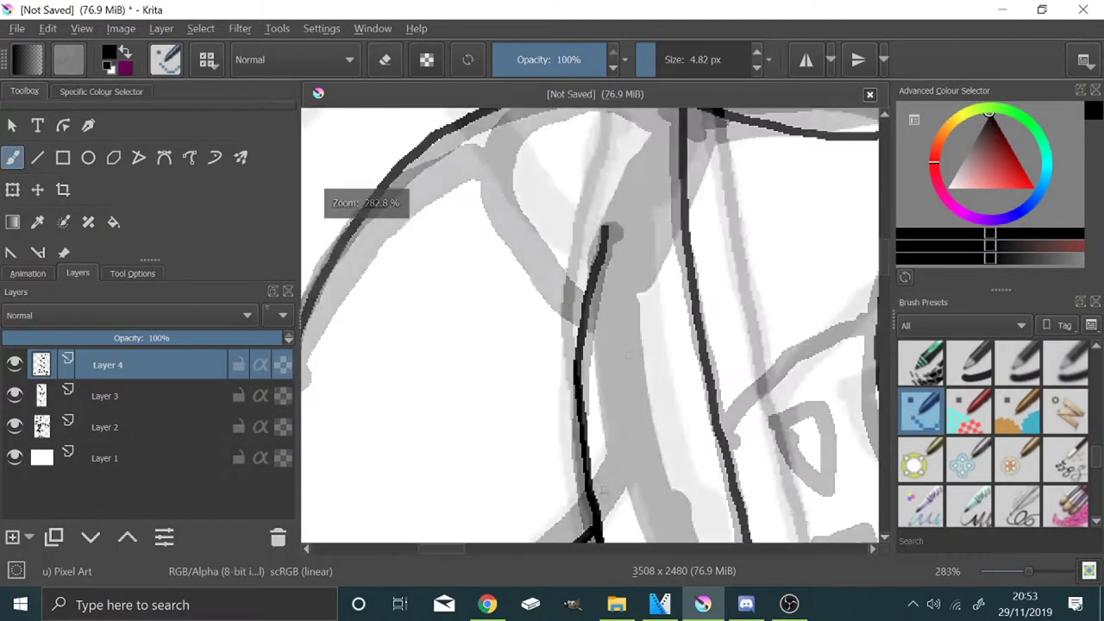
Ink the rounded waistband and the horizontal stripes above it between the jacket panels
{"action": "scroll", "coordinate": [526, 345], "scroll_direction": "down", "scroll_amount": 6}
{"action": "scroll", "coordinate": [543, 401], "scroll_direction": "up", "scroll_amount": 5}
{"action": "left_click_drag", "start_coordinate": [515, 357], "coordinate": [530, 389]}
{"action": "mouse_move", "coordinate": [740, 302]}
{"action": "left_mouse_down"}
{"action": "mouse_move", "coordinate": [405, 362]}
{"action": "mouse_move", "coordinate": [605, 279]}
{"action": "mouse_move", "coordinate": [733, 302]}
{"action": "left_mouse_up"}
{"action": "key", "text": "ctrl+z"}
{"action": "mouse_move", "coordinate": [405, 303]}
{"action": "left_mouse_down"}
{"action": "mouse_move", "coordinate": [516, 355]}
{"action": "mouse_move", "coordinate": [720, 356]}
{"action": "mouse_move", "coordinate": [742, 305]}
{"action": "mouse_move", "coordinate": [421, 295]}
{"action": "left_mouse_up"}
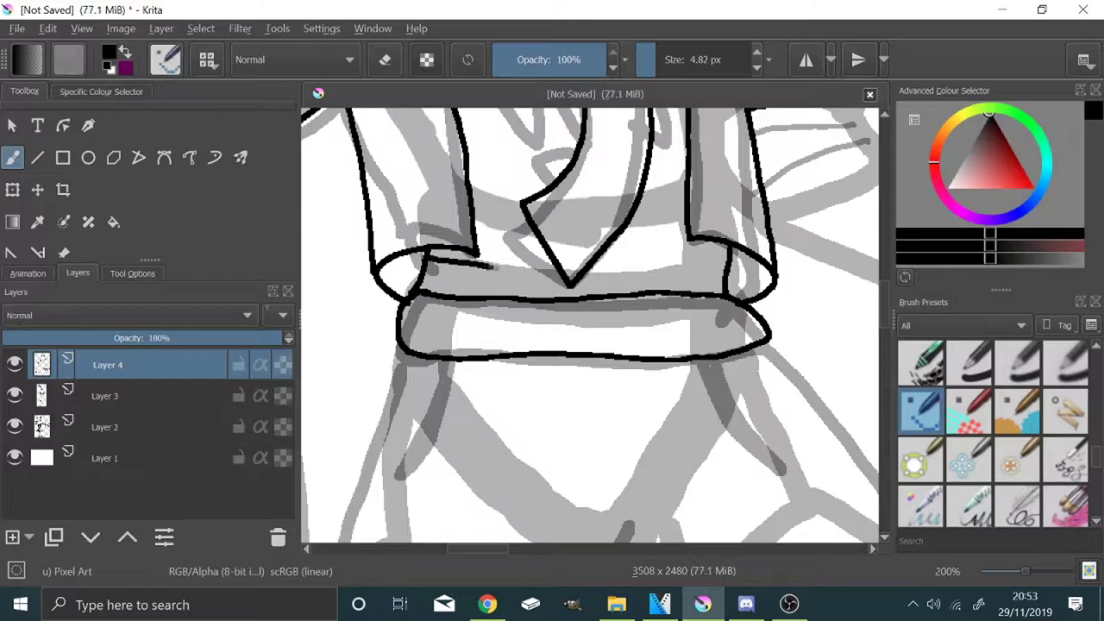
{"action": "mouse_move", "coordinate": [583, 278]}
{"action": "left_mouse_down"}
{"action": "mouse_move", "coordinate": [727, 269]}
{"action": "mouse_move", "coordinate": [583, 286]}
{"action": "left_mouse_up"}
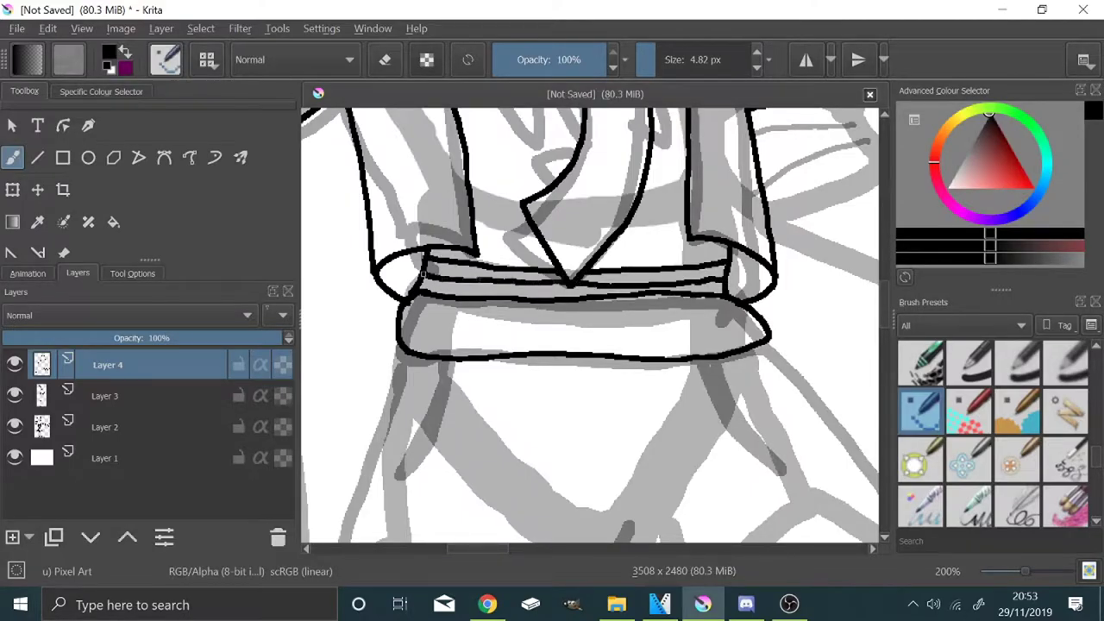
Ink the curved top edge of the belly patch on both sides of the tie
{"action": "scroll", "coordinate": [470, 298], "scroll_direction": "down", "scroll_amount": 4}
{"action": "scroll", "coordinate": [503, 187], "scroll_direction": "up", "scroll_amount": 4}
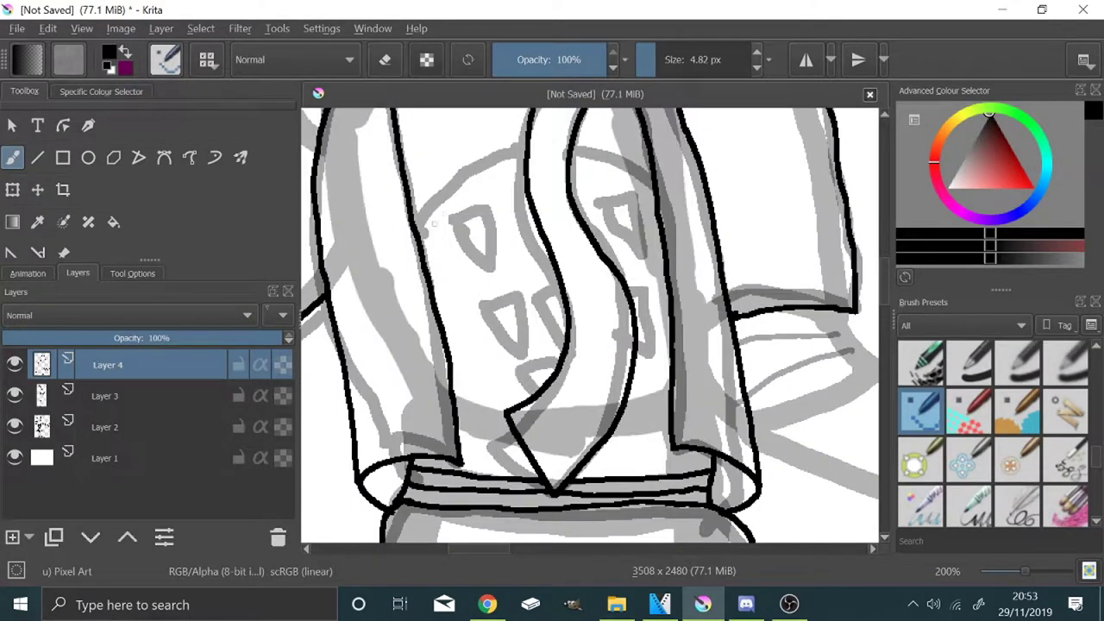
{"action": "left_click_drag", "start_coordinate": [517, 146], "coordinate": [407, 223]}
{"action": "left_click_drag", "start_coordinate": [567, 147], "coordinate": [652, 177]}
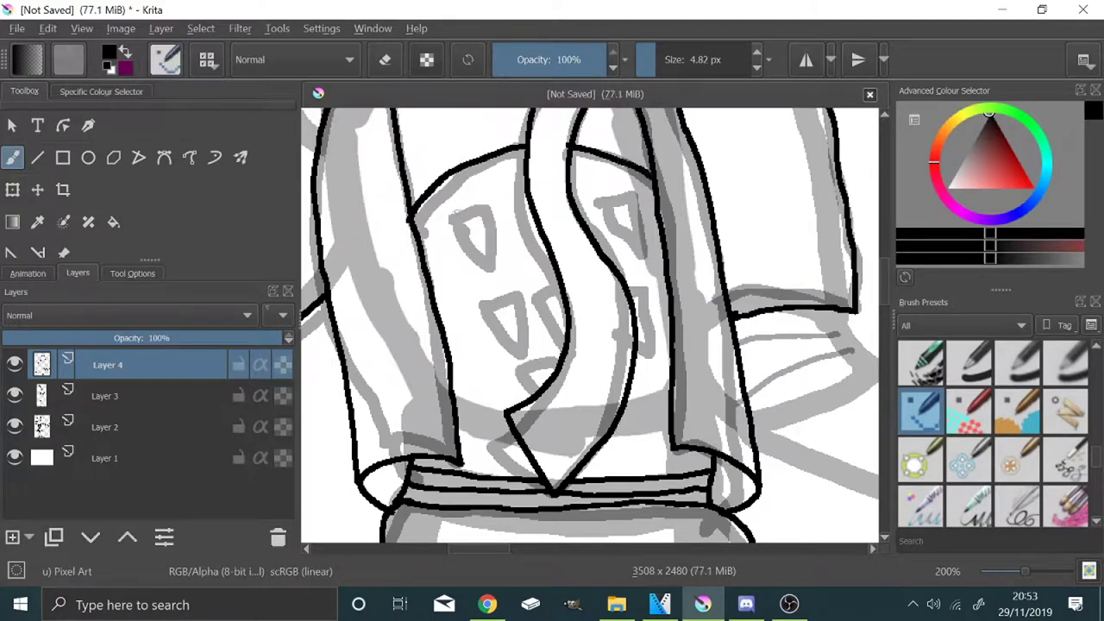
Ink the small triangular markings on the belly patch around the tie
{"action": "mouse_move", "coordinate": [491, 207]}
{"action": "left_mouse_down"}
{"action": "mouse_move", "coordinate": [464, 245]}
{"action": "mouse_move", "coordinate": [448, 220]}
{"action": "left_mouse_up"}
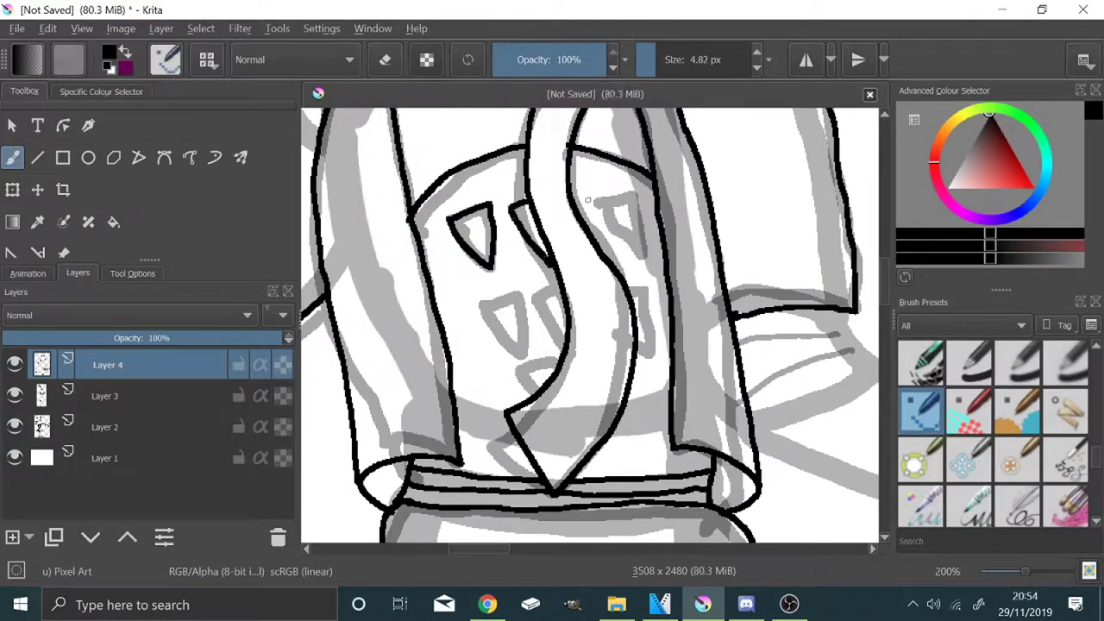
{"action": "left_click_drag", "start_coordinate": [502, 296], "coordinate": [541, 345]}
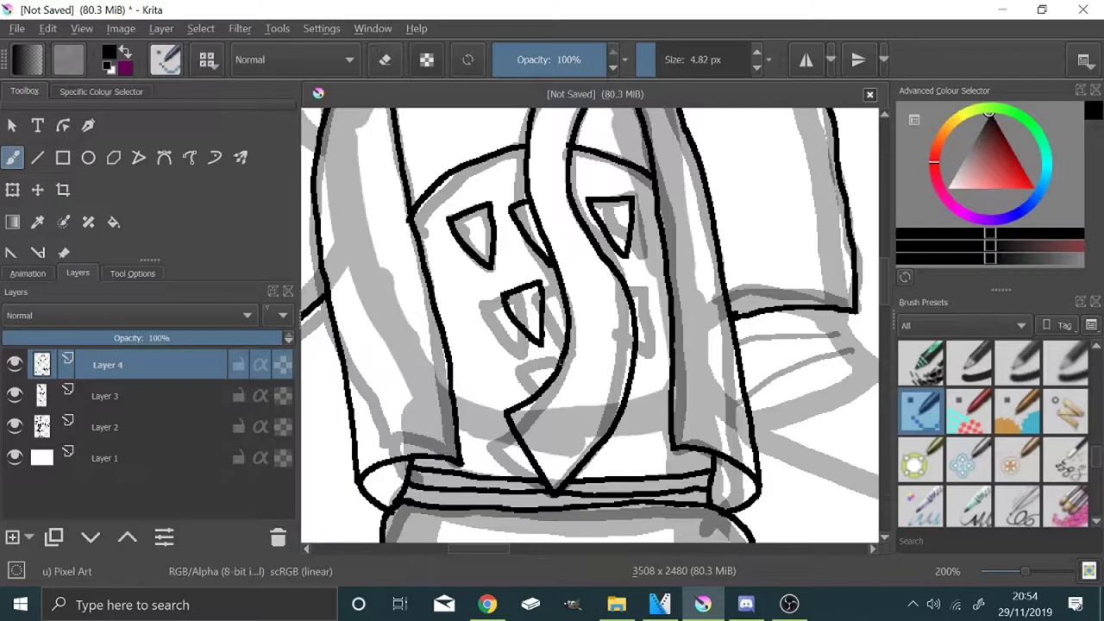
{"action": "scroll", "coordinate": [550, 259], "scroll_direction": "up", "scroll_amount": 5}
{"action": "scroll", "coordinate": [524, 363], "scroll_direction": "down", "scroll_amount": 6}
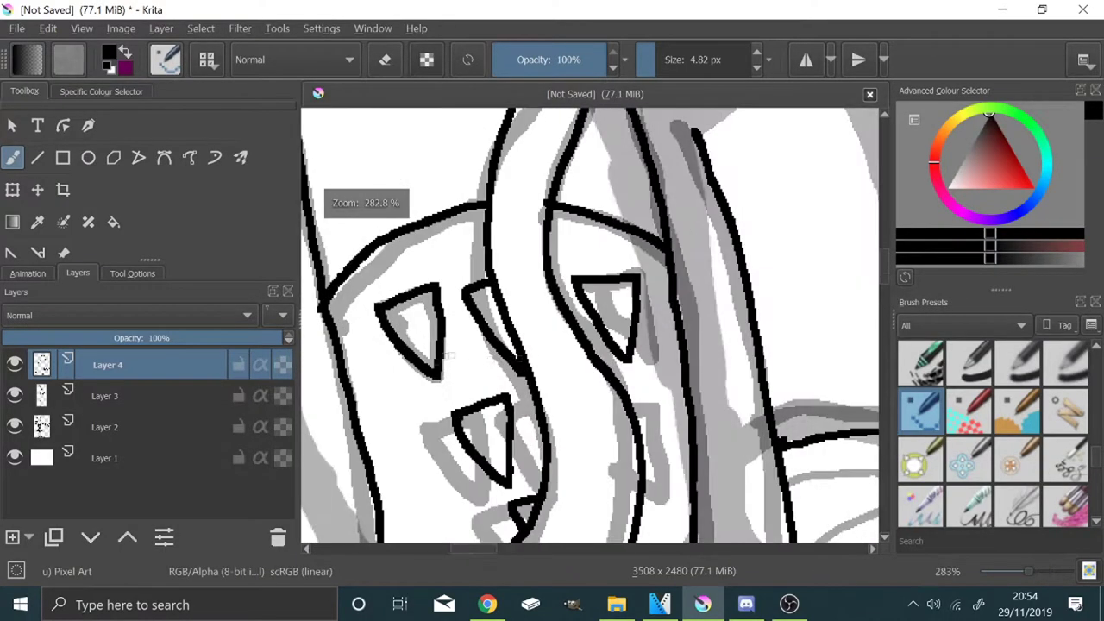
{"action": "scroll", "coordinate": [589, 323], "scroll_direction": "up", "scroll_amount": 5}
{"action": "scroll", "coordinate": [617, 267], "scroll_direction": "down", "scroll_amount": 5}
{"action": "scroll", "coordinate": [575, 332], "scroll_direction": "up", "scroll_amount": 3}
{"action": "scroll", "coordinate": [565, 344], "scroll_direction": "down", "scroll_amount": 6}
{"action": "scroll", "coordinate": [569, 422], "scroll_direction": "up", "scroll_amount": 2}
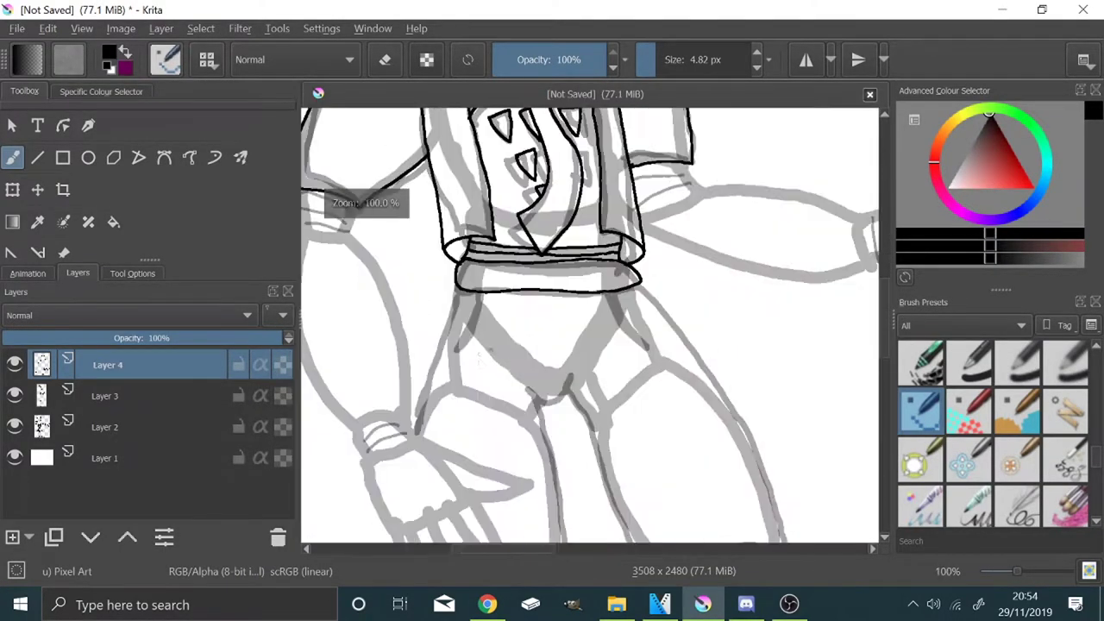
Ink the band below the lowered arm's sleeve and fill it with three curved stripes
{"action": "scroll", "coordinate": [574, 413], "scroll_direction": "down", "scroll_amount": 2}
{"action": "scroll", "coordinate": [438, 259], "scroll_direction": "up", "scroll_amount": 6}
{"action": "mouse_move", "coordinate": [402, 212]}
{"action": "left_mouse_down"}
{"action": "mouse_move", "coordinate": [428, 378]}
{"action": "mouse_move", "coordinate": [580, 404]}
{"action": "mouse_move", "coordinate": [642, 289]}
{"action": "mouse_move", "coordinate": [413, 231]}
{"action": "left_mouse_up"}
{"action": "left_click_drag", "start_coordinate": [628, 307], "coordinate": [414, 285]}
{"action": "left_click_drag", "start_coordinate": [602, 379], "coordinate": [425, 344]}
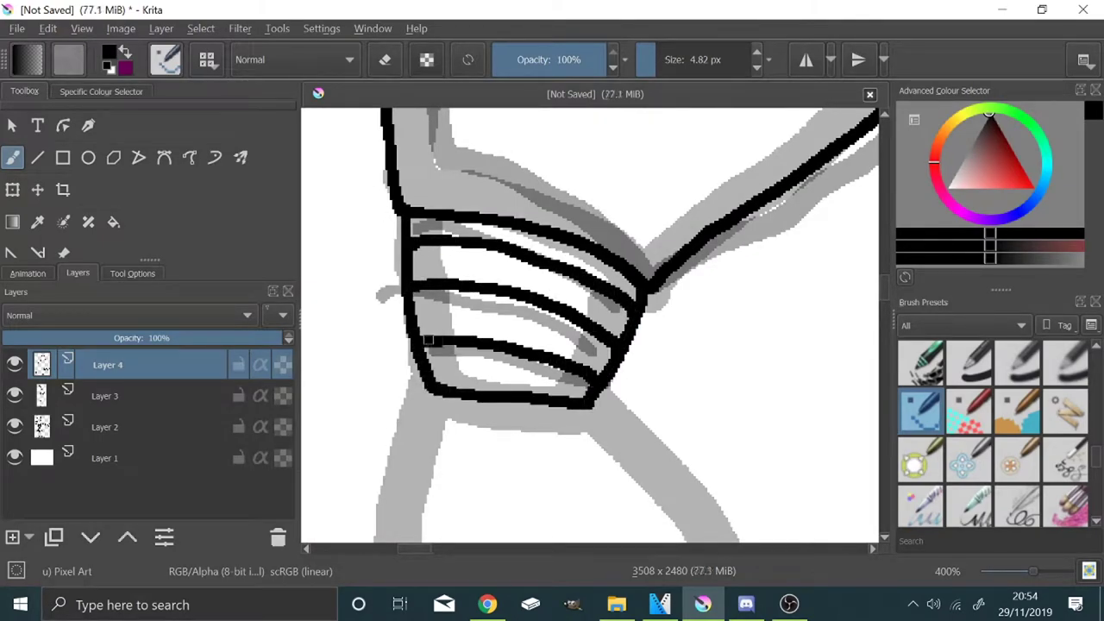
Ink both curved sides of the lowered forearm from the striped band down to the wrist
{"action": "scroll", "coordinate": [426, 340], "scroll_direction": "down", "scroll_amount": 5}
{"action": "scroll", "coordinate": [402, 451], "scroll_direction": "up", "scroll_amount": 2}
{"action": "mouse_move", "coordinate": [539, 199]}
{"action": "left_mouse_down"}
{"action": "mouse_move", "coordinate": [585, 311]}
{"action": "mouse_move", "coordinate": [589, 413]}
{"action": "left_mouse_up"}
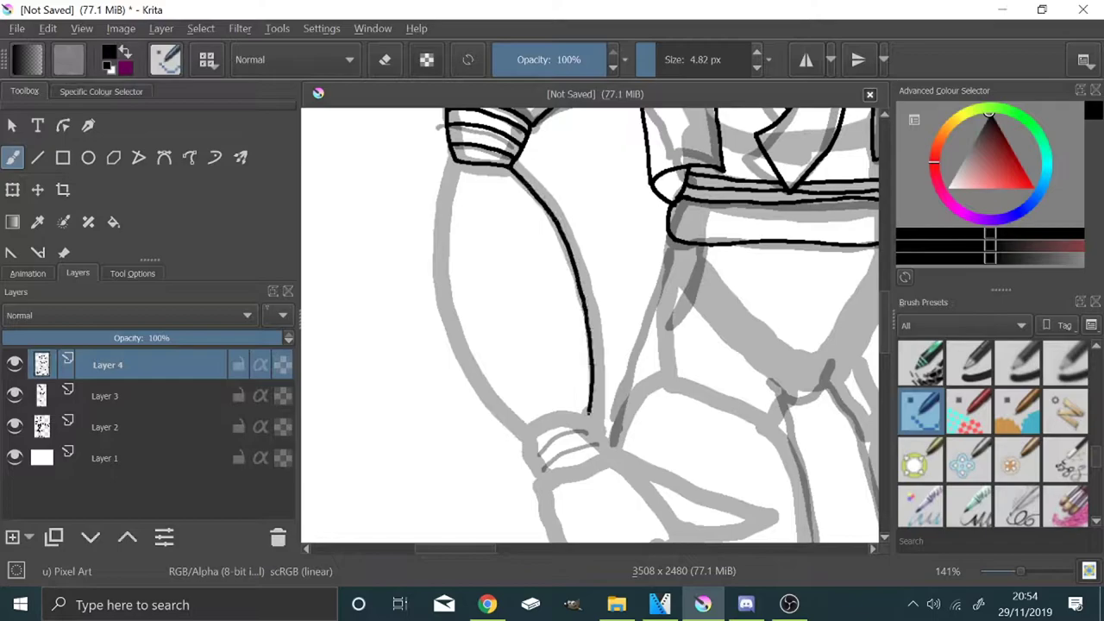
{"action": "mouse_move", "coordinate": [493, 395]}
{"action": "left_mouse_down"}
{"action": "mouse_move", "coordinate": [447, 204]}
{"action": "mouse_move", "coordinate": [452, 160]}
{"action": "left_mouse_up"}
{"action": "scroll", "coordinate": [460, 157], "scroll_direction": "up", "scroll_amount": 4}
{"action": "scroll", "coordinate": [457, 156], "scroll_direction": "down", "scroll_amount": 7}
{"action": "scroll", "coordinate": [484, 233], "scroll_direction": "up", "scroll_amount": 6}
Ink the wrist cuff and the tapered palm outline of the lowered hand
{"action": "mouse_move", "coordinate": [317, 266]}
{"action": "left_mouse_down"}
{"action": "mouse_move", "coordinate": [364, 298]}
{"action": "mouse_move", "coordinate": [404, 370]}
{"action": "mouse_move", "coordinate": [565, 325]}
{"action": "mouse_move", "coordinate": [557, 245]}
{"action": "mouse_move", "coordinate": [485, 209]}
{"action": "mouse_move", "coordinate": [576, 307]}
{"action": "mouse_move", "coordinate": [496, 379]}
{"action": "mouse_move", "coordinate": [392, 251]}
{"action": "left_mouse_up"}
{"action": "scroll", "coordinate": [632, 354], "scroll_direction": "down", "scroll_amount": 2}
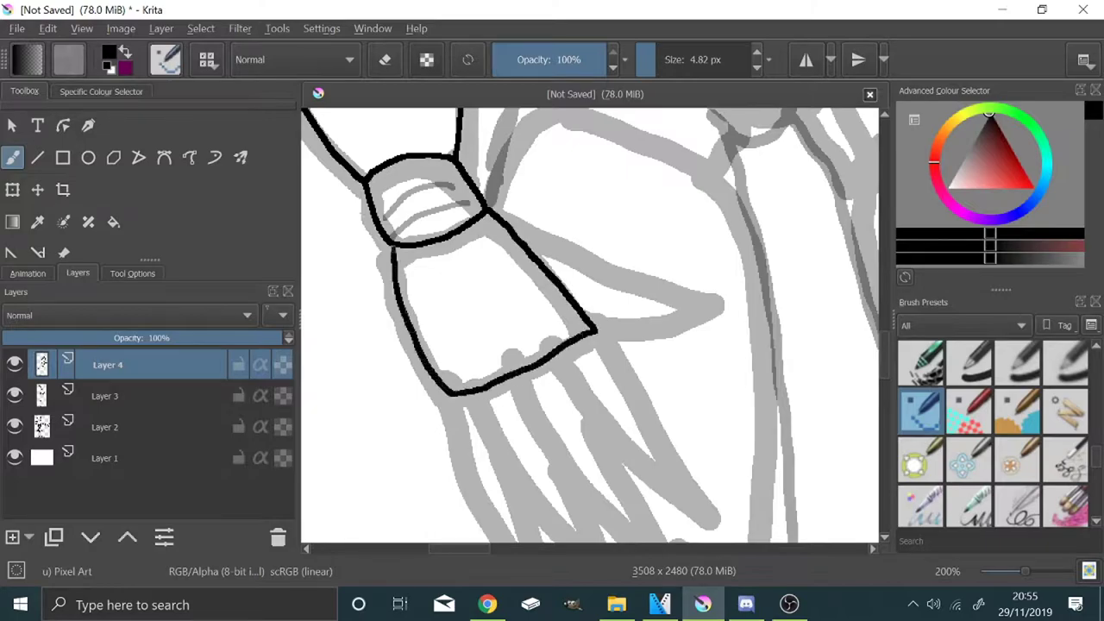
{"action": "mouse_move", "coordinate": [490, 209]}
{"action": "left_mouse_down"}
{"action": "mouse_move", "coordinate": [652, 265]}
{"action": "mouse_move", "coordinate": [729, 312]}
{"action": "mouse_move", "coordinate": [595, 329]}
{"action": "left_mouse_up"}
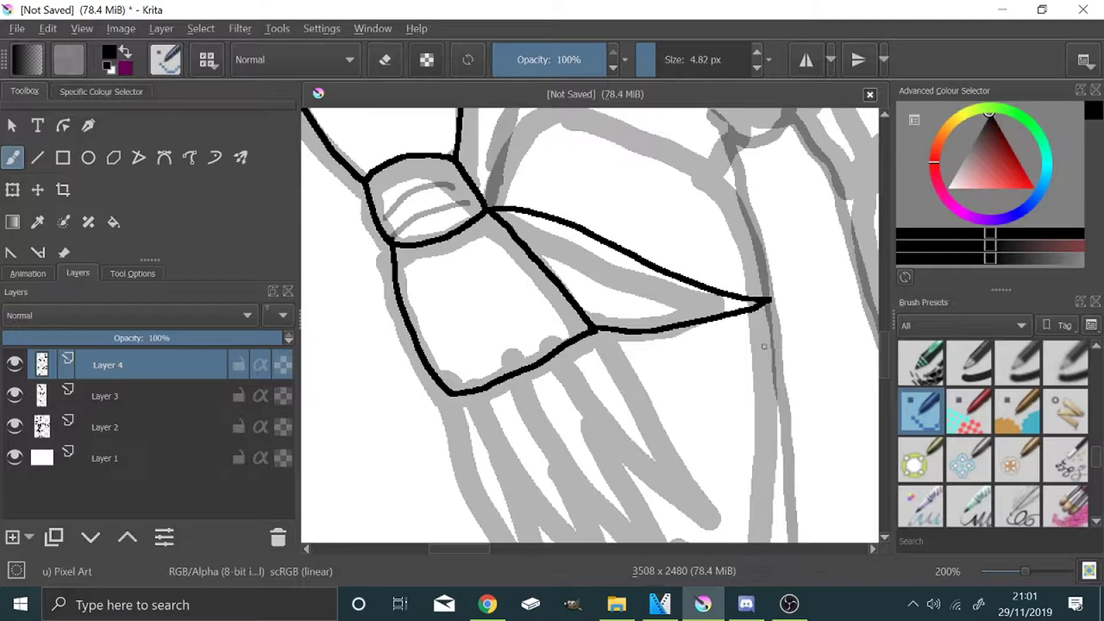
Undo the lowered hand's thumb feather and redraw it longer, angled further downward from the wrist
{"action": "key", "text": "ctrl+z"}
{"action": "mouse_move", "coordinate": [487, 210]}
{"action": "left_mouse_down"}
{"action": "mouse_move", "coordinate": [580, 232]}
{"action": "mouse_move", "coordinate": [725, 331]}
{"action": "mouse_move", "coordinate": [666, 356]}
{"action": "left_mouse_up"}
{"action": "scroll", "coordinate": [580, 346], "scroll_direction": "down", "scroll_amount": 1}
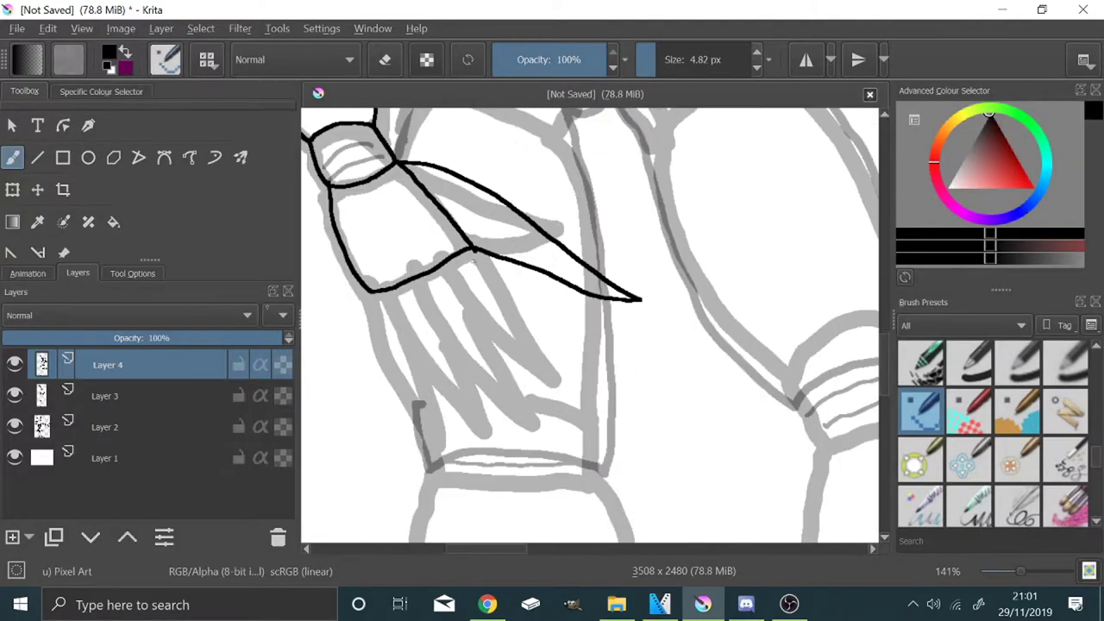
Ink the long pointed finger feathers extending from the lowered hand's palm
{"action": "mouse_move", "coordinate": [496, 274]}
{"action": "left_mouse_down"}
{"action": "mouse_move", "coordinate": [616, 455]}
{"action": "mouse_move", "coordinate": [450, 282]}
{"action": "left_mouse_up"}
{"action": "mouse_move", "coordinate": [559, 421]}
{"action": "left_mouse_down"}
{"action": "mouse_move", "coordinate": [614, 522]}
{"action": "mouse_move", "coordinate": [437, 341]}
{"action": "left_mouse_up"}
{"action": "mouse_move", "coordinate": [526, 461]}
{"action": "left_mouse_down"}
{"action": "mouse_move", "coordinate": [474, 450]}
{"action": "mouse_move", "coordinate": [377, 293]}
{"action": "mouse_move", "coordinate": [449, 450]}
{"action": "left_mouse_up"}
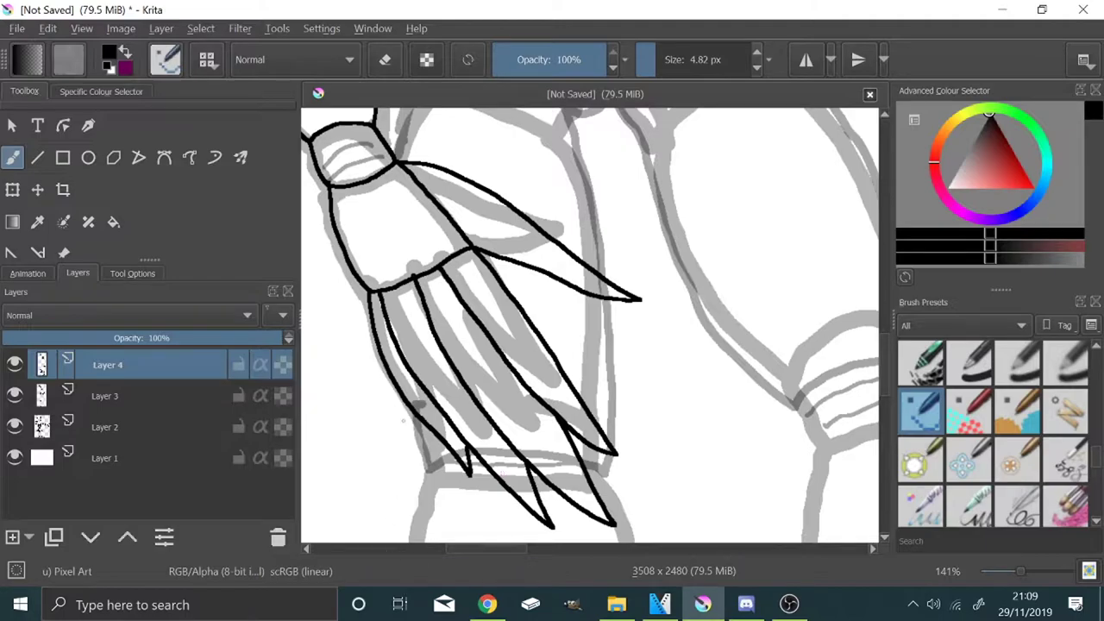
Ink the outer edge and hem start of the shorts leg behind the lowered hand, and erase the excess line there
{"action": "scroll", "coordinate": [399, 472], "scroll_direction": "down", "scroll_amount": 2}
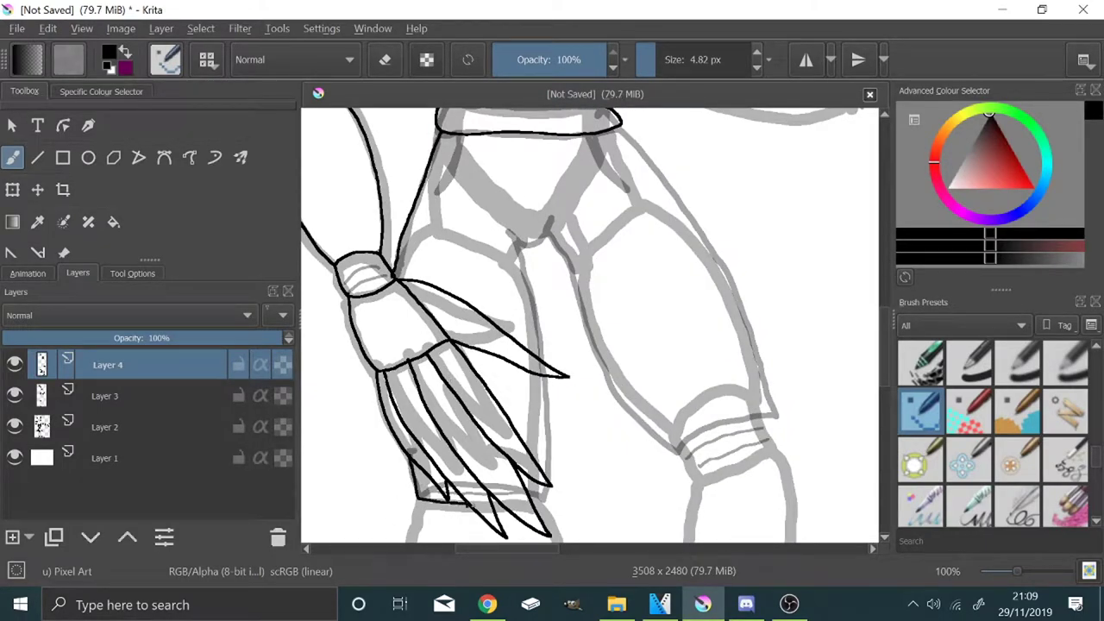
{"action": "scroll", "coordinate": [520, 537], "scroll_direction": "up", "scroll_amount": 4}
{"action": "scroll", "coordinate": [686, 427], "scroll_direction": "down", "scroll_amount": 2}
{"action": "scroll", "coordinate": [477, 386], "scroll_direction": "up", "scroll_amount": 5}
{"action": "left_click", "coordinate": [388, 60]}
{"action": "left_click_drag", "start_coordinate": [596, 376], "coordinate": [584, 381]}
{"action": "left_click", "coordinate": [389, 66]}
{"action": "scroll", "coordinate": [509, 263], "scroll_direction": "down", "scroll_amount": 8}
{"action": "scroll", "coordinate": [666, 129], "scroll_direction": "up", "scroll_amount": 2}
{"action": "scroll", "coordinate": [671, 168], "scroll_direction": "down", "scroll_amount": 3}
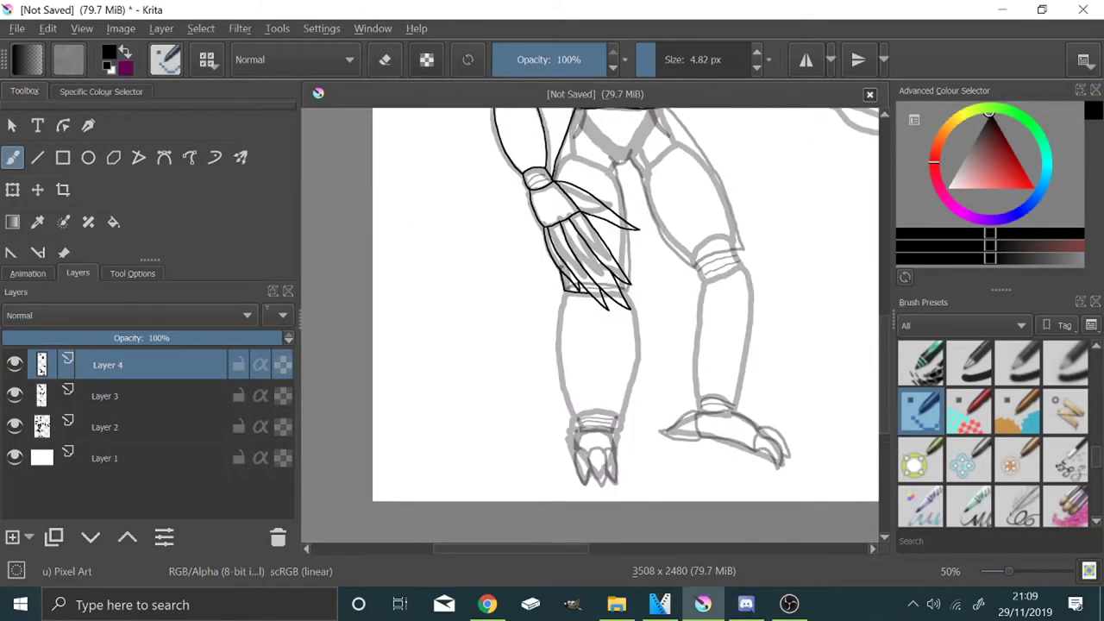
Ink the inner edge of that shorts leg and its hem segments between the lowered hand's feathers
{"action": "scroll", "coordinate": [480, 261], "scroll_direction": "up", "scroll_amount": 3}
{"action": "left_click_drag", "start_coordinate": [547, 366], "coordinate": [574, 529]}
{"action": "scroll", "coordinate": [556, 448], "scroll_direction": "down", "scroll_amount": 1}
{"action": "scroll", "coordinate": [544, 518], "scroll_direction": "up", "scroll_amount": 3}
{"action": "left_click_drag", "start_coordinate": [629, 343], "coordinate": [559, 395]}
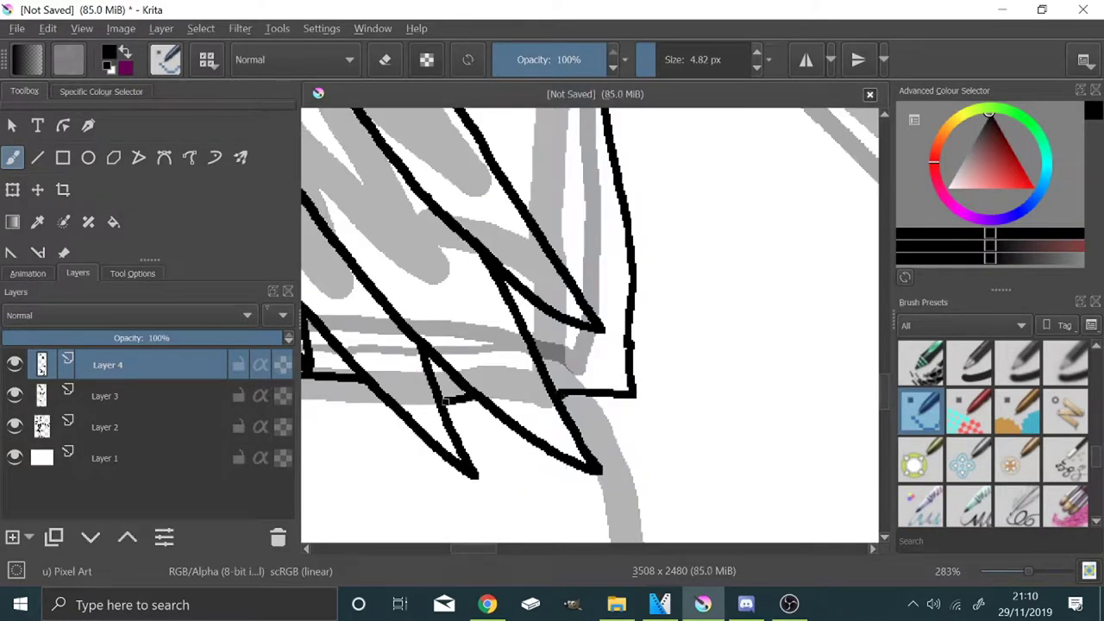
Examine the line joins around the lowered hand's feather tips and the shorts' hem
{"action": "scroll", "coordinate": [509, 266], "scroll_direction": "up", "scroll_amount": 7}
{"action": "scroll", "coordinate": [471, 345], "scroll_direction": "down", "scroll_amount": 7}
{"action": "scroll", "coordinate": [554, 292], "scroll_direction": "up", "scroll_amount": 7}
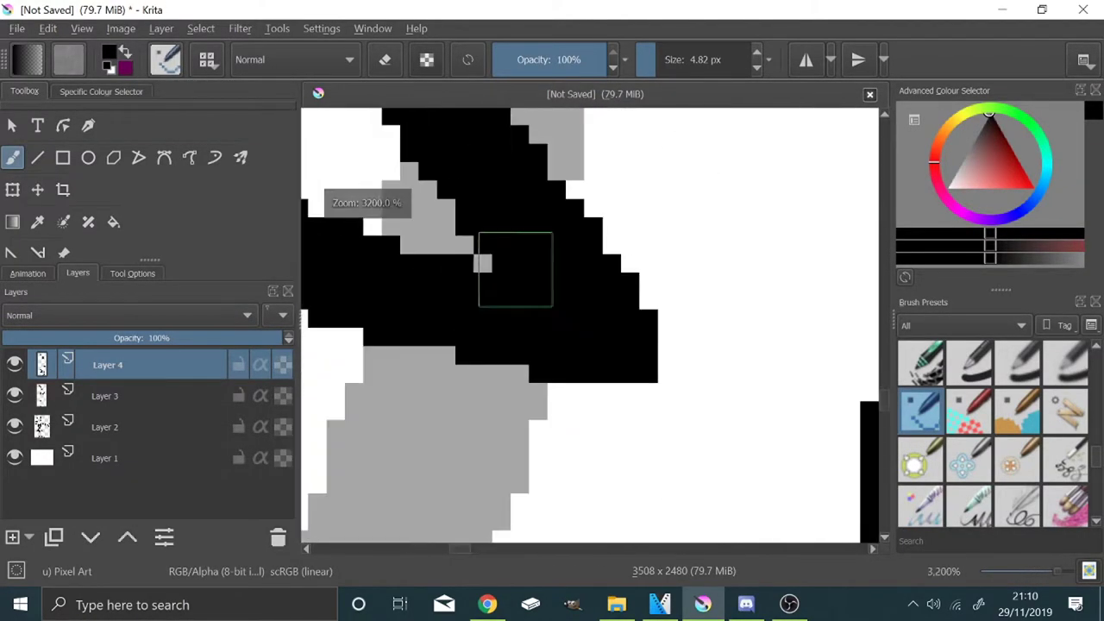
{"action": "scroll", "coordinate": [560, 264], "scroll_direction": "down", "scroll_amount": 7}
{"action": "scroll", "coordinate": [471, 266], "scroll_direction": "up", "scroll_amount": 3}
{"action": "scroll", "coordinate": [510, 316], "scroll_direction": "down", "scroll_amount": 4}
{"action": "scroll", "coordinate": [560, 345], "scroll_direction": "up", "scroll_amount": 2}
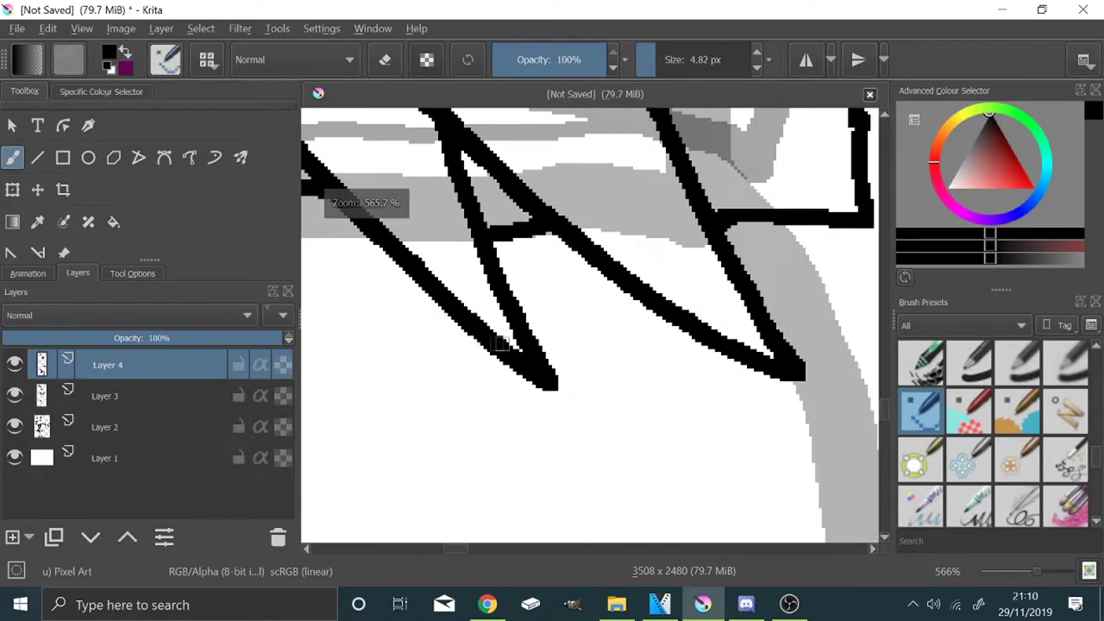
{"action": "scroll", "coordinate": [601, 366], "scroll_direction": "up", "scroll_amount": 2}
{"action": "scroll", "coordinate": [561, 250], "scroll_direction": "down", "scroll_amount": 7}
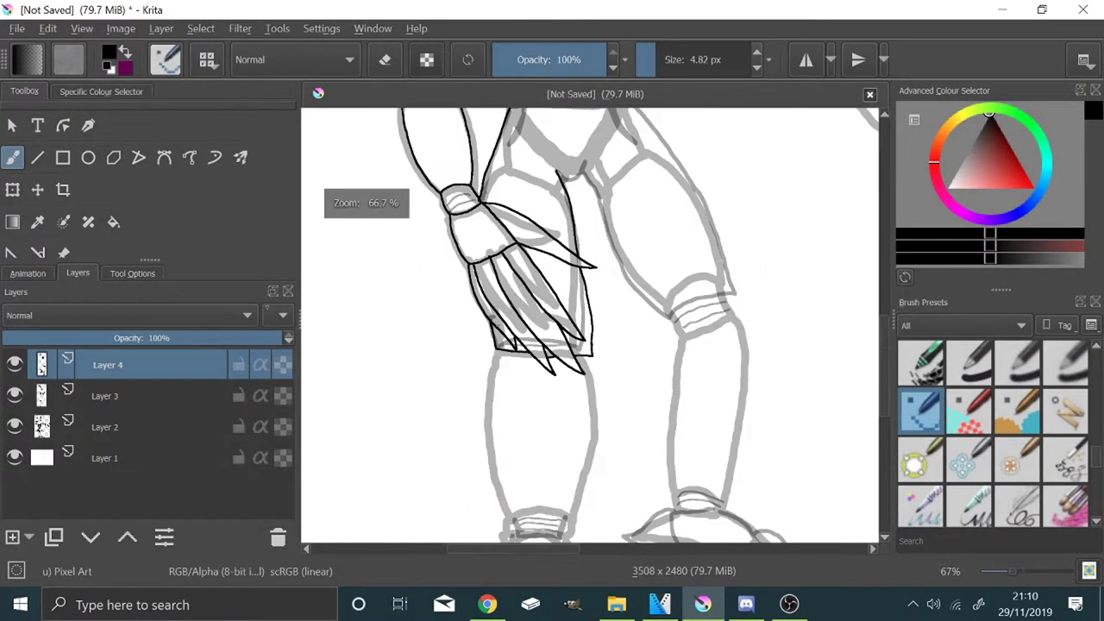
Ink the other shorts leg with its pointed, curved hem, and join both legs with a crotch curve
{"action": "scroll", "coordinate": [651, 246], "scroll_direction": "up", "scroll_amount": 1}
{"action": "mouse_move", "coordinate": [599, 195]}
{"action": "left_mouse_down"}
{"action": "mouse_move", "coordinate": [705, 362]}
{"action": "mouse_move", "coordinate": [726, 462]}
{"action": "left_mouse_up"}
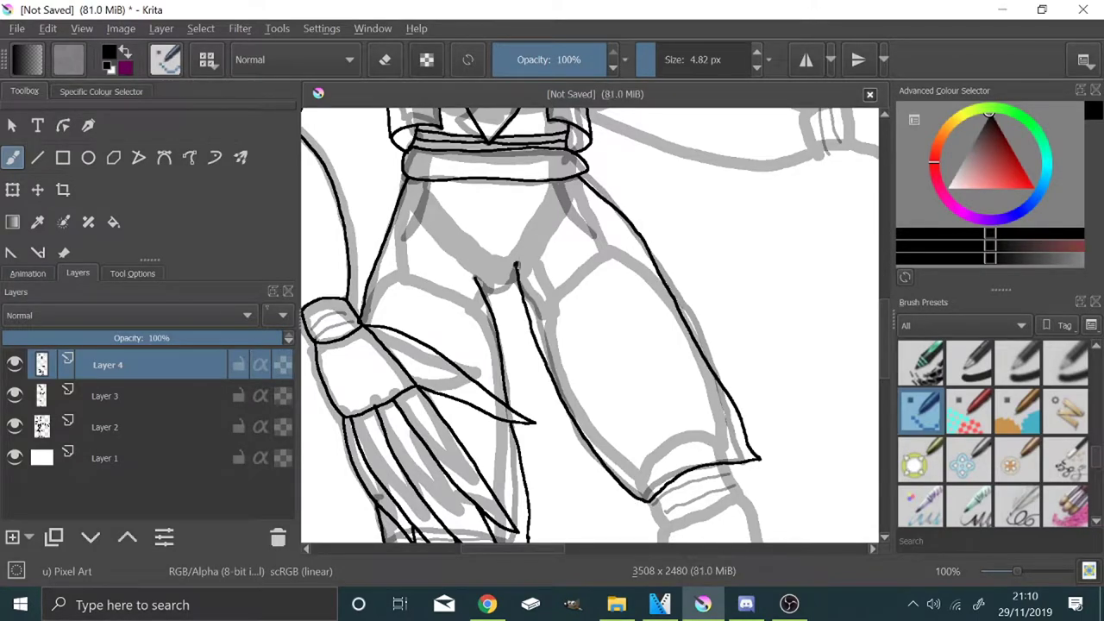
{"action": "scroll", "coordinate": [470, 260], "scroll_direction": "up", "scroll_amount": 4}
{"action": "mouse_move", "coordinate": [517, 388]}
{"action": "left_mouse_down"}
{"action": "mouse_move", "coordinate": [618, 429]}
{"action": "mouse_move", "coordinate": [673, 380]}
{"action": "left_mouse_up"}
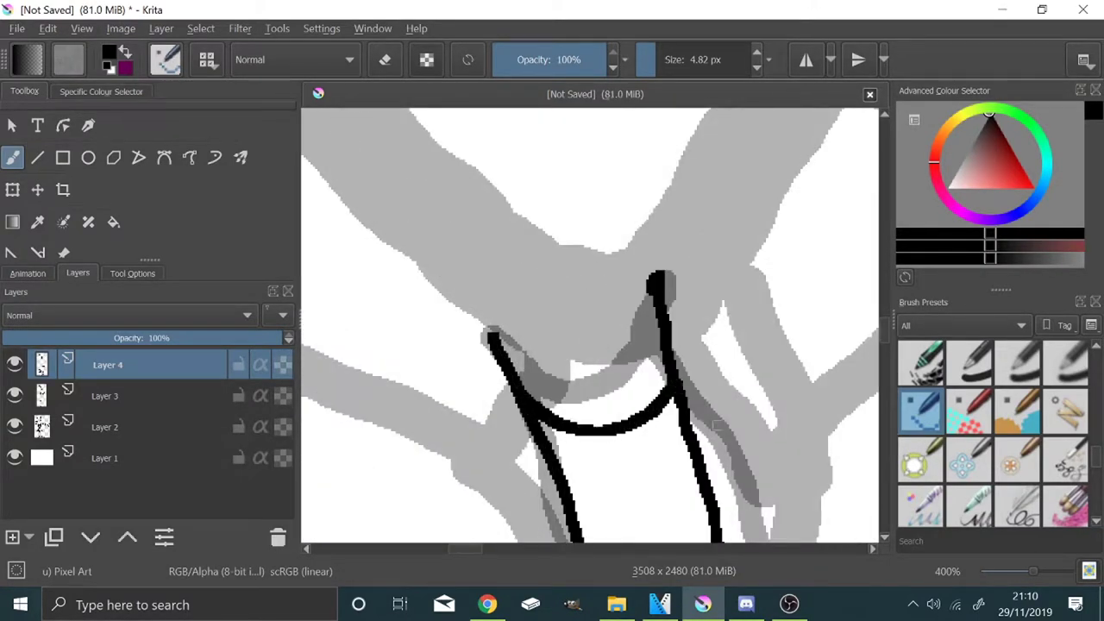
{"action": "scroll", "coordinate": [524, 388], "scroll_direction": "up", "scroll_amount": 6}
{"action": "scroll", "coordinate": [530, 335], "scroll_direction": "down", "scroll_amount": 15}
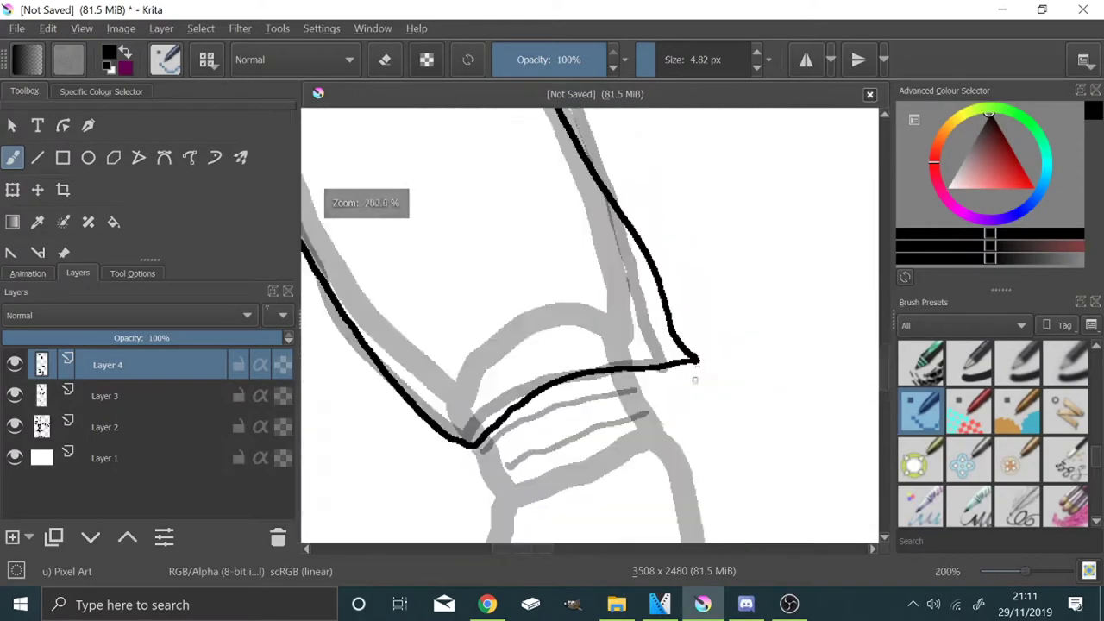
Ink the rounded band below the outstretched arm's sleeve and fill it with diagonal stripes
{"action": "scroll", "coordinate": [524, 412], "scroll_direction": "up", "scroll_amount": 10}
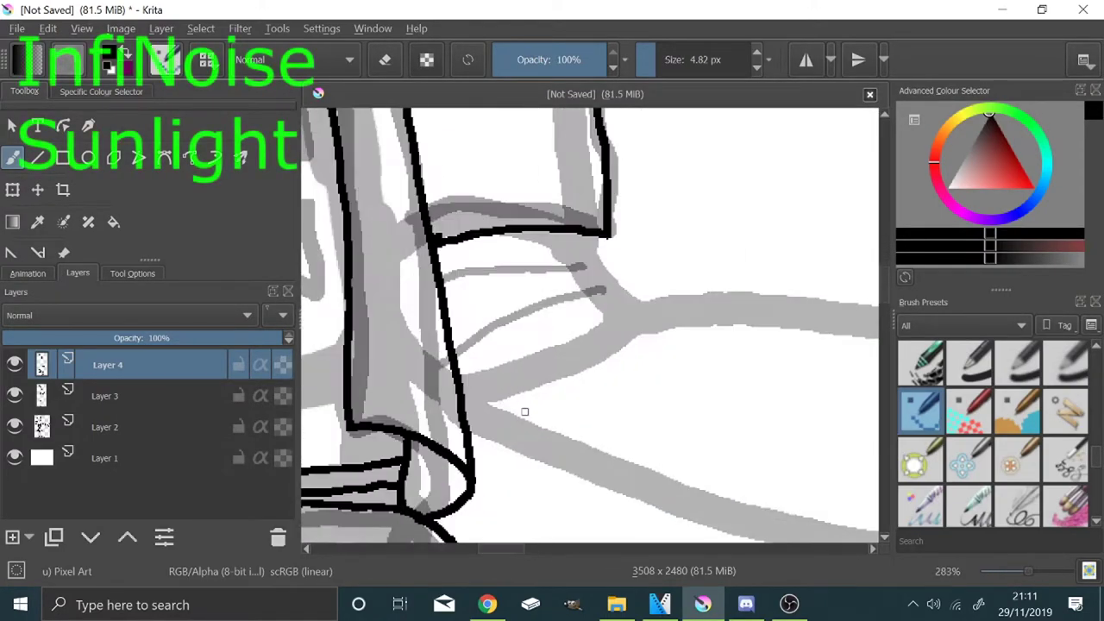
{"action": "mouse_move", "coordinate": [618, 262]}
{"action": "left_mouse_down"}
{"action": "mouse_move", "coordinate": [462, 383]}
{"action": "mouse_move", "coordinate": [616, 262]}
{"action": "left_mouse_up"}
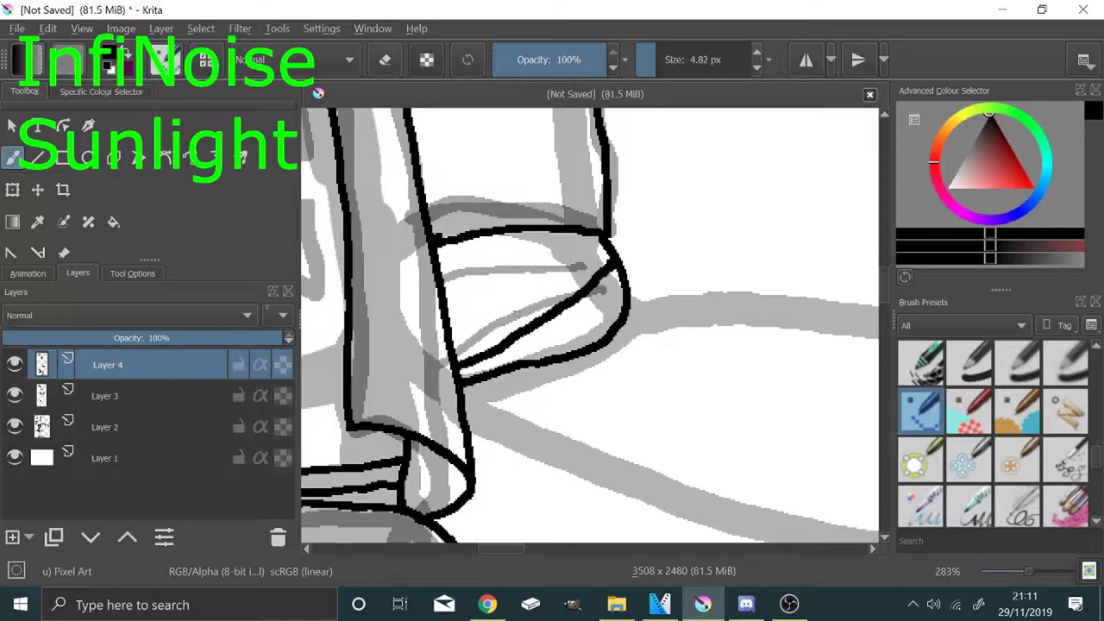
{"action": "left_click_drag", "start_coordinate": [452, 329], "coordinate": [602, 239]}
{"action": "left_click_drag", "start_coordinate": [444, 280], "coordinate": [576, 234]}
Ink the outstretched forearm's outline from the striped band to the curved wrist edge
{"action": "scroll", "coordinate": [571, 241], "scroll_direction": "down", "scroll_amount": 4}
{"action": "scroll", "coordinate": [587, 198], "scroll_direction": "up", "scroll_amount": 4}
{"action": "scroll", "coordinate": [595, 224], "scroll_direction": "down", "scroll_amount": 2}
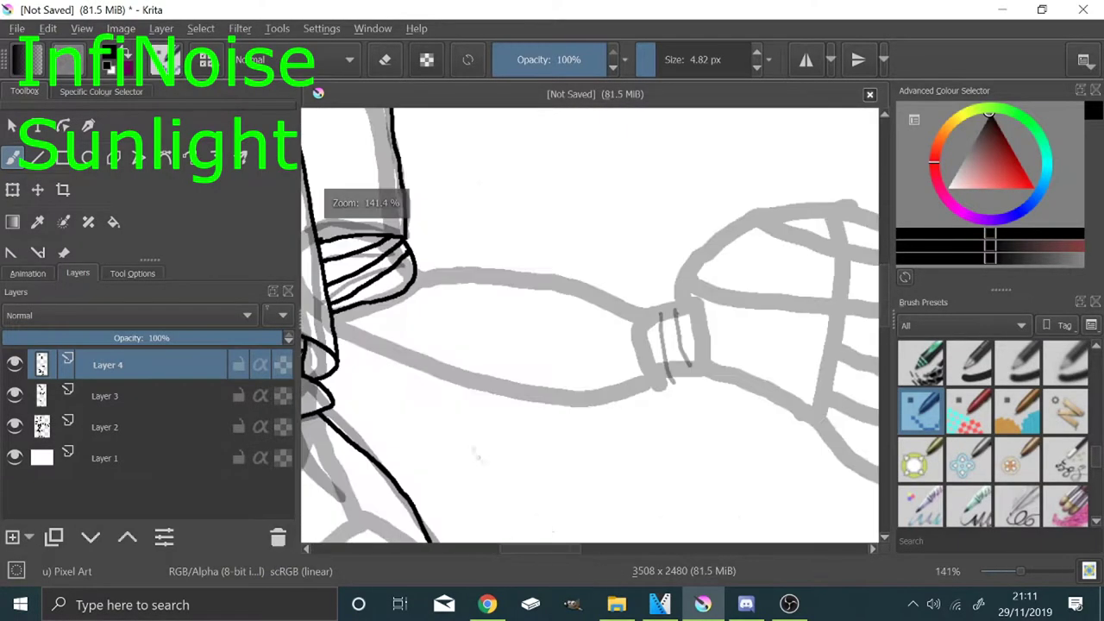
{"action": "scroll", "coordinate": [569, 267], "scroll_direction": "up", "scroll_amount": 1}
{"action": "mouse_move", "coordinate": [464, 235]}
{"action": "left_mouse_down"}
{"action": "mouse_move", "coordinate": [699, 261]}
{"action": "mouse_move", "coordinate": [806, 387]}
{"action": "mouse_move", "coordinate": [397, 349]}
{"action": "left_mouse_up"}
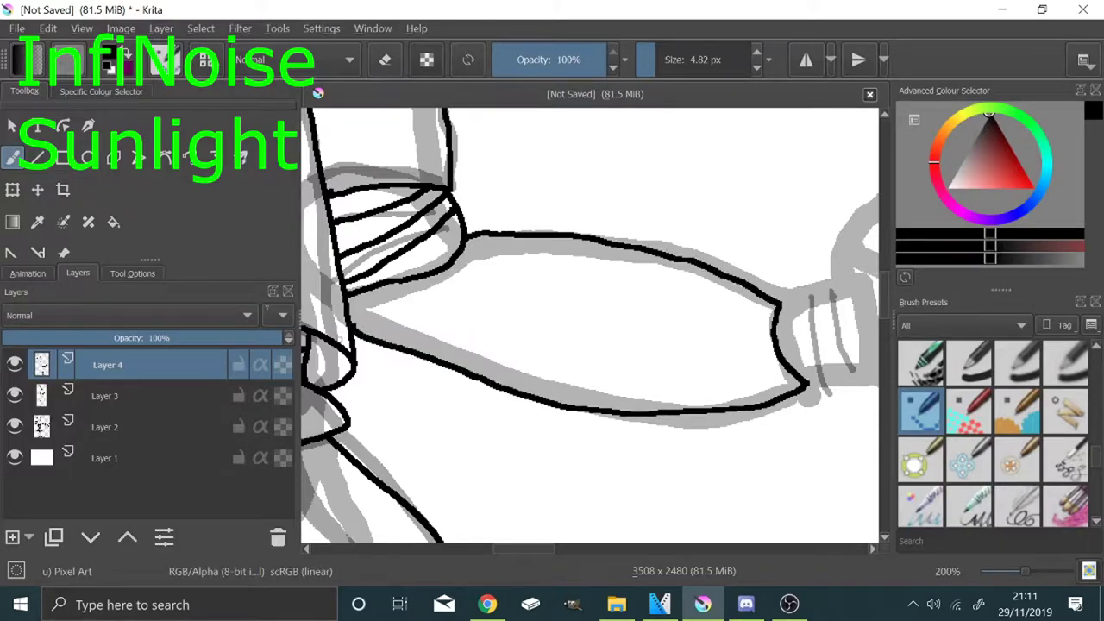
Ink the outstretched arm's wrist cuff and fill it with three curved stripes
{"action": "scroll", "coordinate": [343, 339], "scroll_direction": "up", "scroll_amount": 2}
{"action": "scroll", "coordinate": [433, 331], "scroll_direction": "down", "scroll_amount": 5}
{"action": "scroll", "coordinate": [517, 375], "scroll_direction": "up", "scroll_amount": 5}
{"action": "mouse_move", "coordinate": [410, 262]}
{"action": "left_mouse_down"}
{"action": "mouse_move", "coordinate": [542, 229]}
{"action": "mouse_move", "coordinate": [488, 421]}
{"action": "left_mouse_up"}
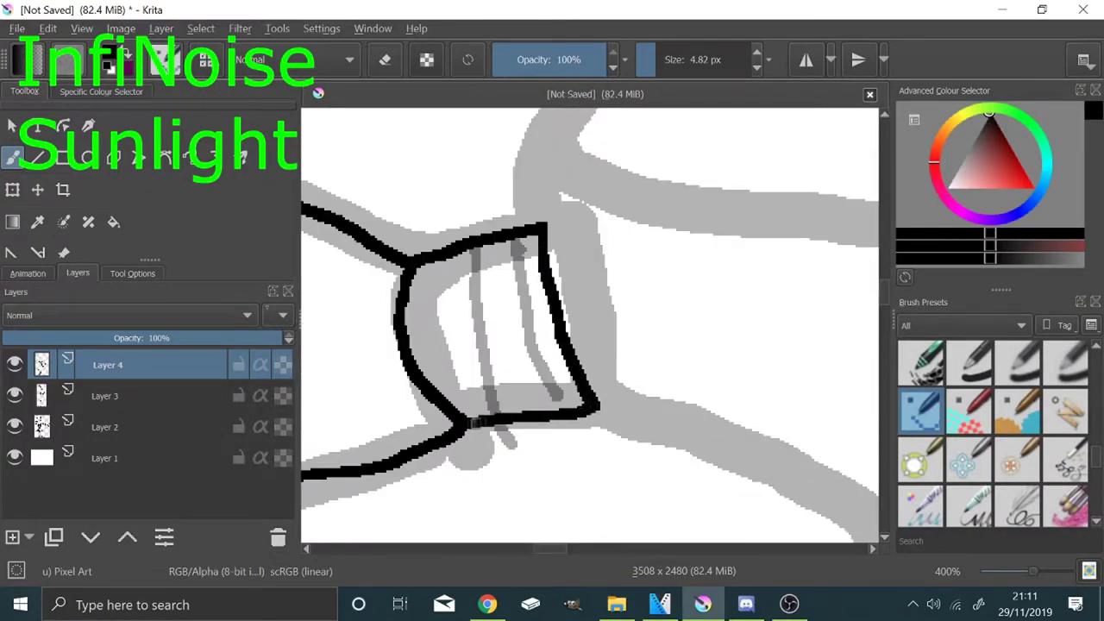
{"action": "left_click_drag", "start_coordinate": [556, 397], "coordinate": [517, 246]}
{"action": "left_click_drag", "start_coordinate": [500, 413], "coordinate": [445, 257]}
{"action": "left_click_drag", "start_coordinate": [457, 412], "coordinate": [412, 269]}
{"action": "scroll", "coordinate": [460, 452], "scroll_direction": "up", "scroll_amount": 3}
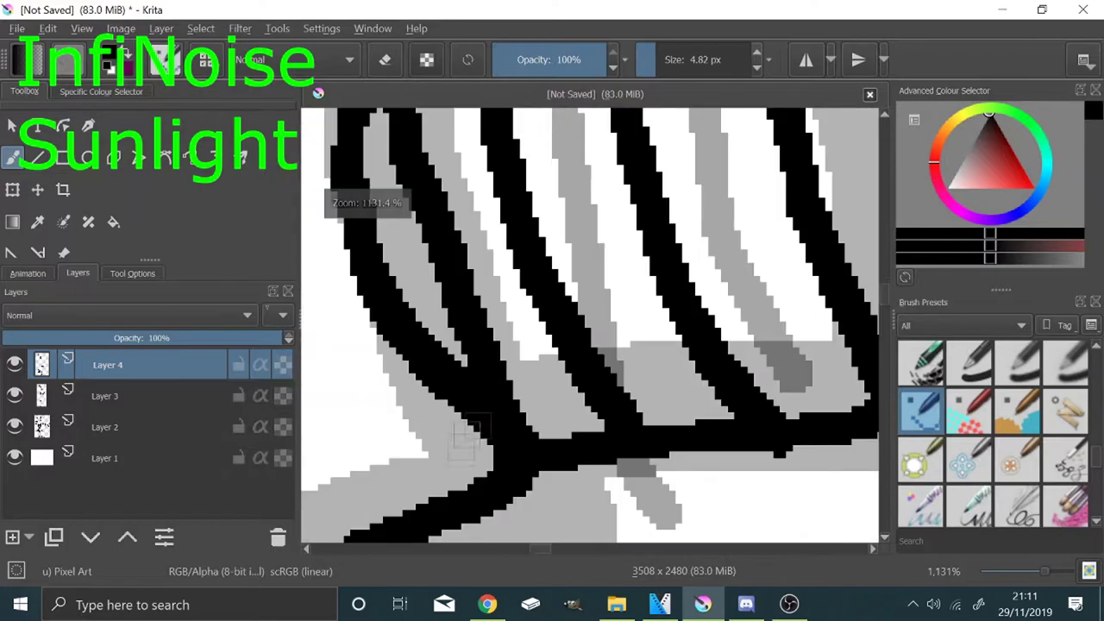
Ink the outstretched hand's palm and the long pointed thumb feather across it, undoing misplaced strokes
{"action": "scroll", "coordinate": [461, 452], "scroll_direction": "down", "scroll_amount": 8}
{"action": "scroll", "coordinate": [618, 394], "scroll_direction": "up", "scroll_amount": 2}
{"action": "mouse_move", "coordinate": [775, 319]}
{"action": "left_mouse_down"}
{"action": "mouse_move", "coordinate": [525, 317]}
{"action": "mouse_move", "coordinate": [641, 317]}
{"action": "mouse_move", "coordinate": [587, 259]}
{"action": "mouse_move", "coordinate": [739, 307]}
{"action": "left_mouse_up"}
{"action": "key", "text": "ctrl+z"}
{"action": "key", "text": "ctrl+z"}
{"action": "mouse_move", "coordinate": [535, 245]}
{"action": "left_mouse_down"}
{"action": "mouse_move", "coordinate": [431, 293]}
{"action": "mouse_move", "coordinate": [742, 298]}
{"action": "mouse_move", "coordinate": [533, 243]}
{"action": "left_mouse_up"}
{"action": "scroll", "coordinate": [532, 244], "scroll_direction": "up", "scroll_amount": 10}
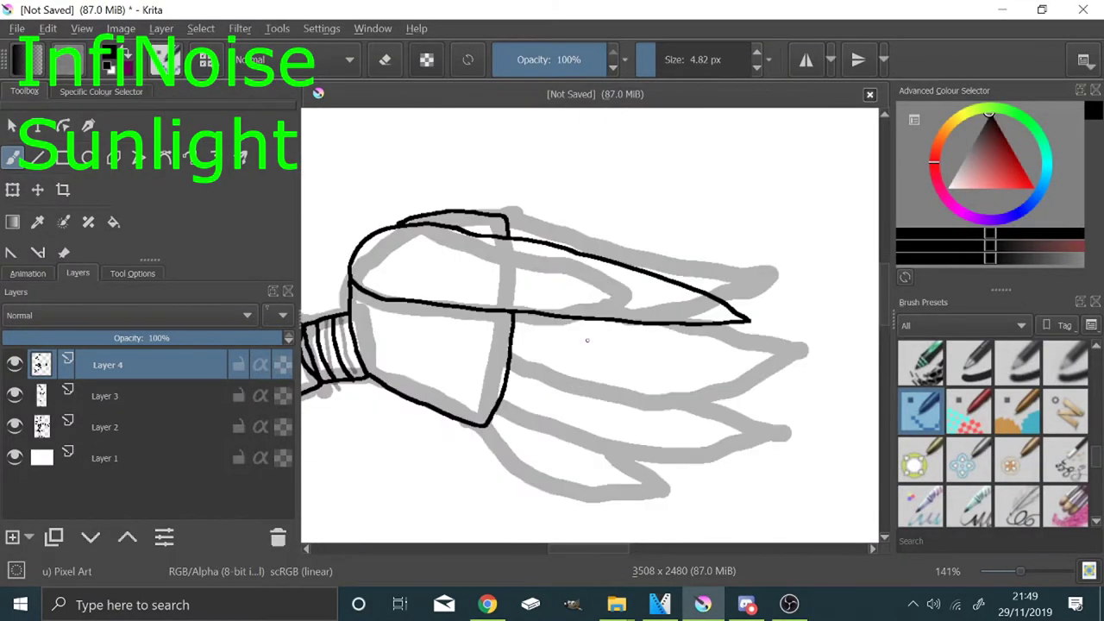
{"action": "key", "text": "minus"}
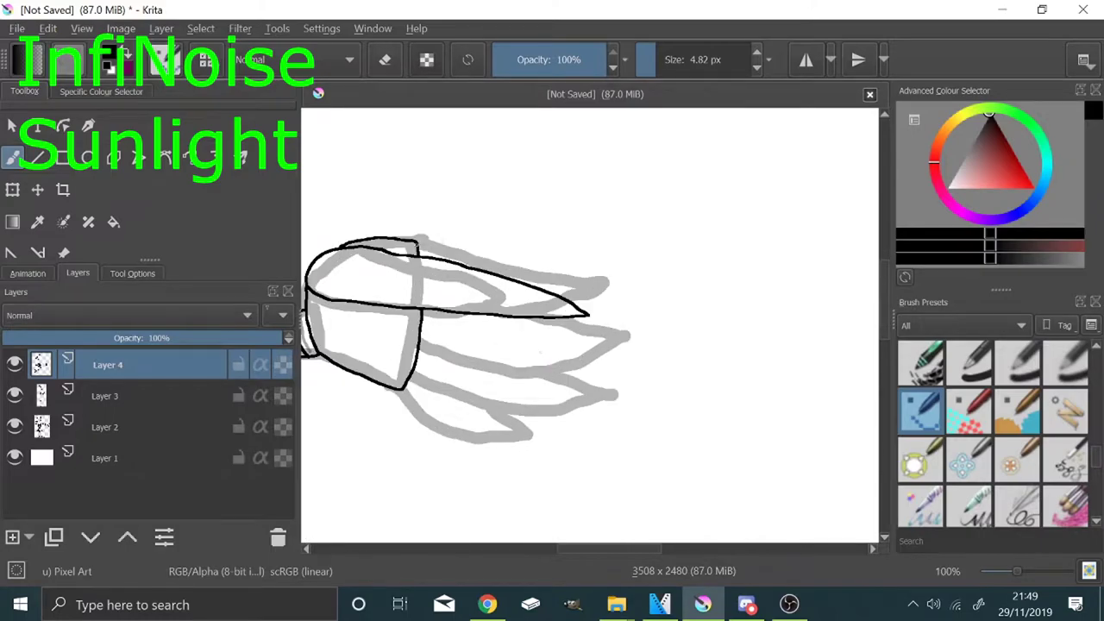
Ink the four long pointed finger feathers of the outstretched hand, redoing the lowest one
{"action": "left_click_drag", "start_coordinate": [504, 241], "coordinate": [716, 295]}
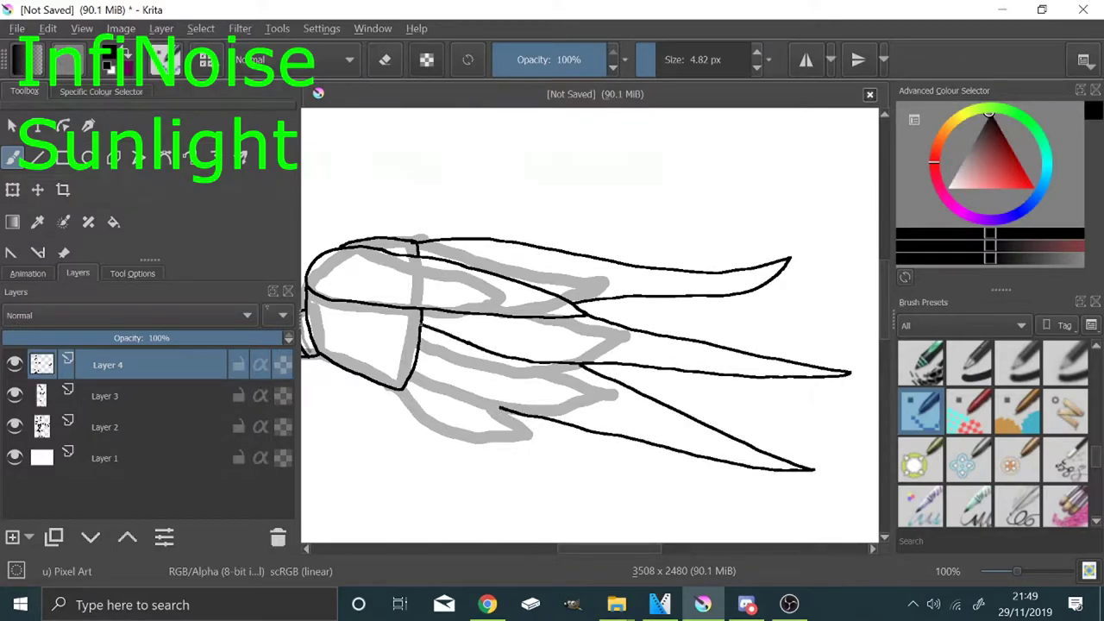
{"action": "left_click_drag", "start_coordinate": [501, 408], "coordinate": [416, 368]}
{"action": "left_click_drag", "start_coordinate": [509, 412], "coordinate": [603, 480]}
{"action": "key", "text": "ctrl+z"}
{"action": "mouse_move", "coordinate": [516, 412]}
{"action": "left_mouse_down"}
{"action": "mouse_move", "coordinate": [564, 474]}
{"action": "mouse_move", "coordinate": [400, 392]}
{"action": "left_mouse_up"}
{"action": "scroll", "coordinate": [399, 394], "scroll_direction": "up", "scroll_amount": 3}
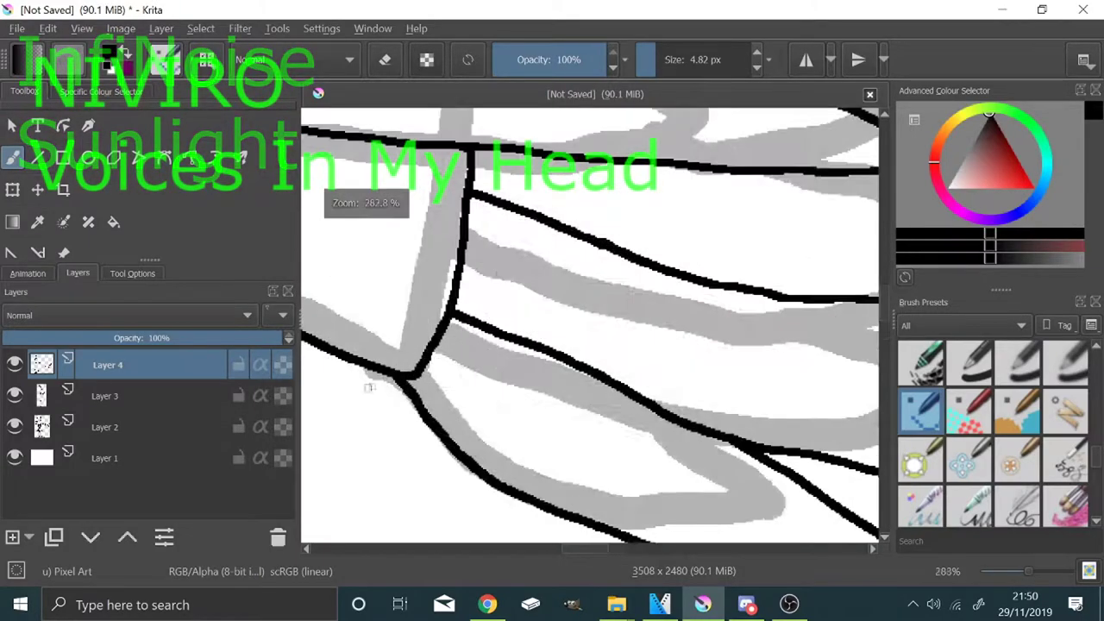
{"action": "scroll", "coordinate": [638, 450], "scroll_direction": "up", "scroll_amount": 5}
{"action": "scroll", "coordinate": [604, 431], "scroll_direction": "down", "scroll_amount": 6}
{"action": "scroll", "coordinate": [488, 394], "scroll_direction": "up", "scroll_amount": 6}
{"action": "scroll", "coordinate": [511, 259], "scroll_direction": "down", "scroll_amount": 10}
Ink the knee band below the pointed shorts hem and fill it with curved stripes
{"action": "scroll", "coordinate": [496, 306], "scroll_direction": "up", "scroll_amount": 6}
{"action": "scroll", "coordinate": [509, 370], "scroll_direction": "down", "scroll_amount": 3}
{"action": "scroll", "coordinate": [508, 345], "scroll_direction": "down", "scroll_amount": 3}
{"action": "scroll", "coordinate": [449, 267], "scroll_direction": "up", "scroll_amount": 3}
{"action": "scroll", "coordinate": [685, 199], "scroll_direction": "up", "scroll_amount": 1}
{"action": "scroll", "coordinate": [684, 199], "scroll_direction": "up", "scroll_amount": 4}
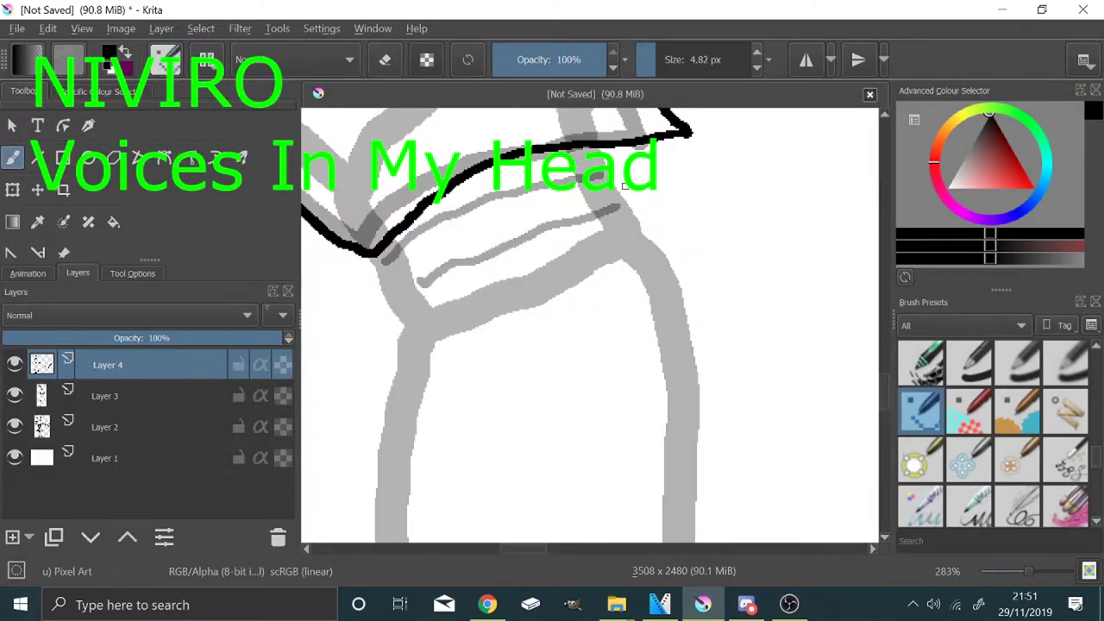
{"action": "mouse_move", "coordinate": [609, 147]}
{"action": "left_mouse_down"}
{"action": "mouse_move", "coordinate": [635, 220]}
{"action": "mouse_move", "coordinate": [487, 314]}
{"action": "left_mouse_up"}
{"action": "left_click_drag", "start_coordinate": [420, 298], "coordinate": [626, 210]}
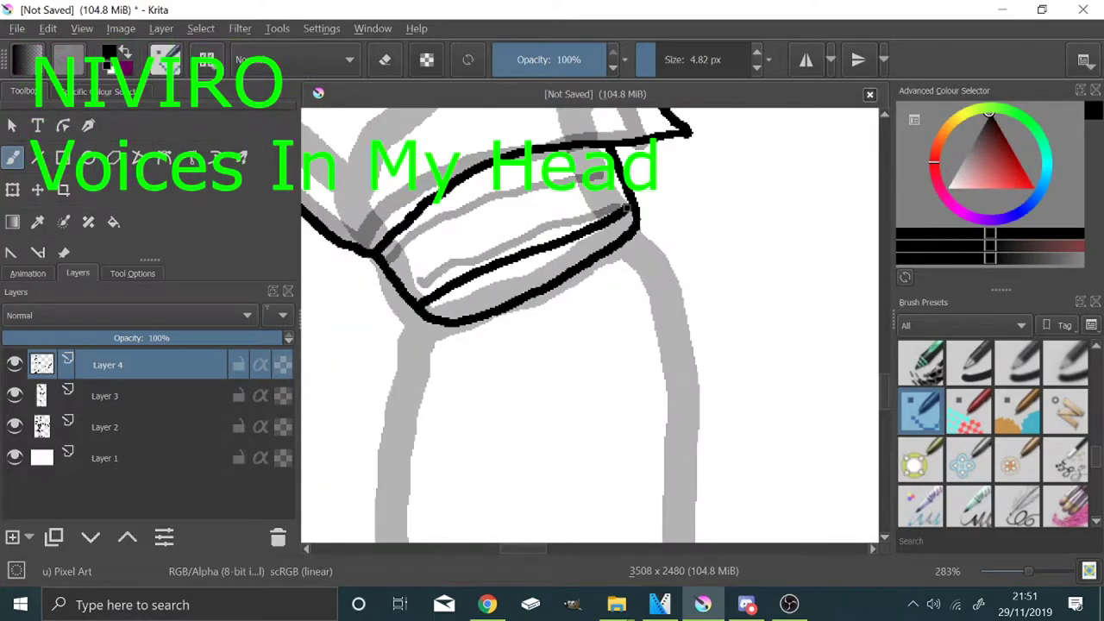
{"action": "mouse_move", "coordinate": [453, 255]}
{"action": "left_mouse_down"}
{"action": "mouse_move", "coordinate": [618, 180]}
{"action": "mouse_move", "coordinate": [440, 231]}
{"action": "mouse_move", "coordinate": [382, 263]}
{"action": "left_mouse_up"}
{"action": "scroll", "coordinate": [590, 203], "scroll_direction": "up", "scroll_amount": 4}
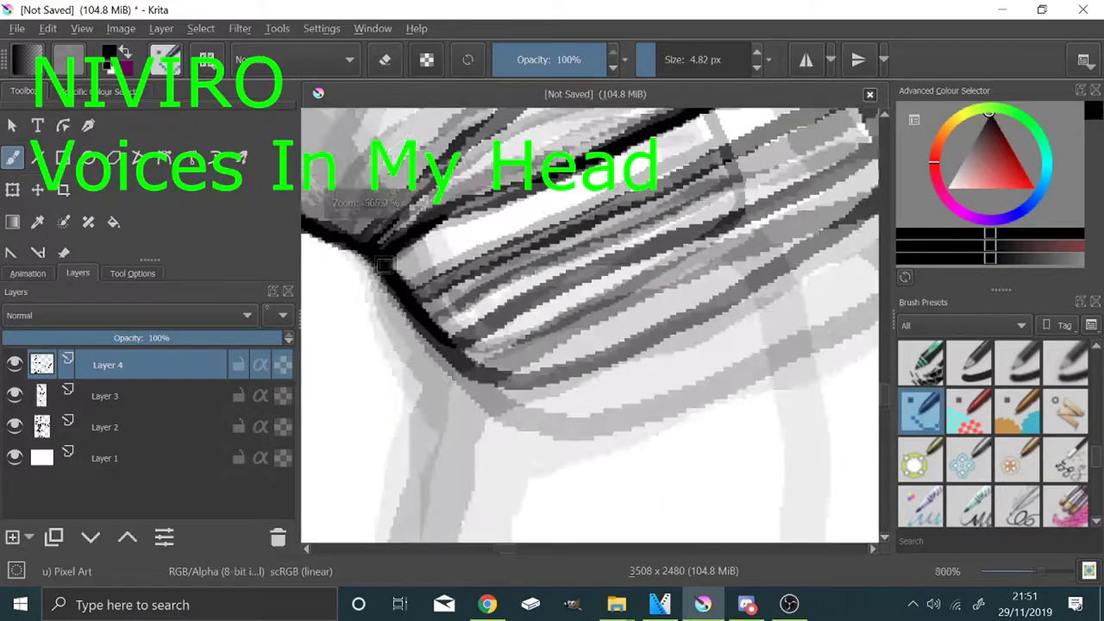
Ink the shin below the striped knee band, closing it with a curve at the ankle
{"action": "scroll", "coordinate": [591, 207], "scroll_direction": "down", "scroll_amount": 10}
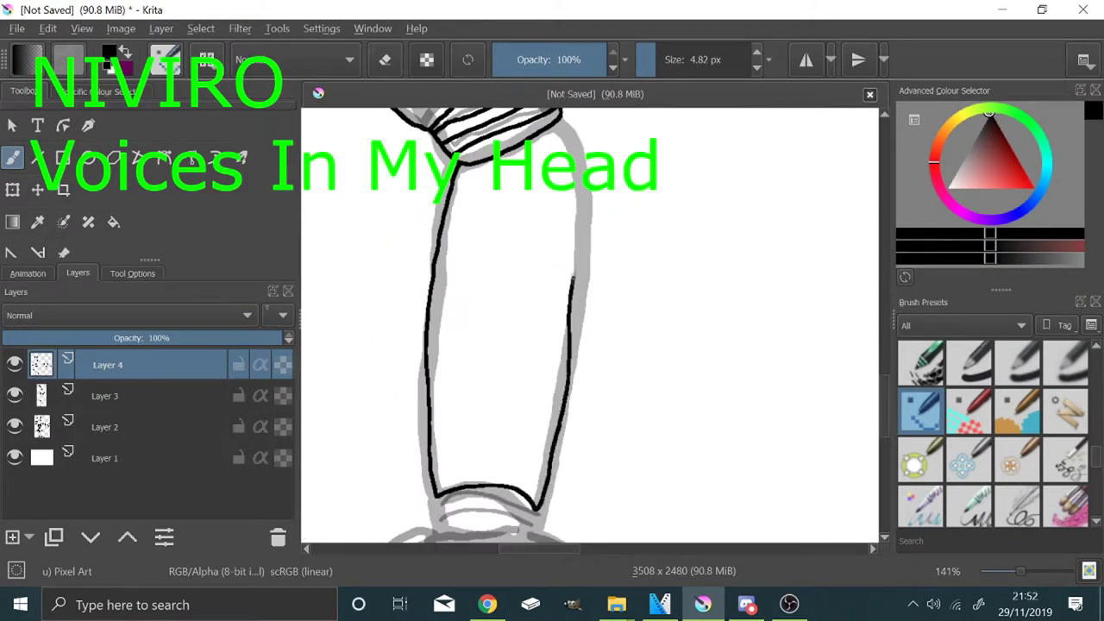
{"action": "scroll", "coordinate": [518, 345], "scroll_direction": "down", "scroll_amount": 4}
{"action": "scroll", "coordinate": [422, 390], "scroll_direction": "up", "scroll_amount": 4}
{"action": "scroll", "coordinate": [565, 388], "scroll_direction": "down", "scroll_amount": 6}
Ink the ankle band below that shin and fill it with three curved stripes
{"action": "scroll", "coordinate": [534, 483], "scroll_direction": "up", "scroll_amount": 4}
{"action": "scroll", "coordinate": [519, 277], "scroll_direction": "up", "scroll_amount": 3}
{"action": "mouse_move", "coordinate": [471, 241]}
{"action": "left_mouse_down"}
{"action": "mouse_move", "coordinate": [501, 346]}
{"action": "mouse_move", "coordinate": [726, 355]}
{"action": "mouse_move", "coordinate": [753, 281]}
{"action": "left_mouse_up"}
{"action": "mouse_move", "coordinate": [750, 283]}
{"action": "left_mouse_down"}
{"action": "mouse_move", "coordinate": [578, 252]}
{"action": "mouse_move", "coordinate": [476, 272]}
{"action": "left_mouse_up"}
{"action": "mouse_move", "coordinate": [736, 328]}
{"action": "left_mouse_down"}
{"action": "mouse_move", "coordinate": [656, 297]}
{"action": "mouse_move", "coordinate": [474, 306]}
{"action": "mouse_move", "coordinate": [569, 324]}
{"action": "left_mouse_up"}
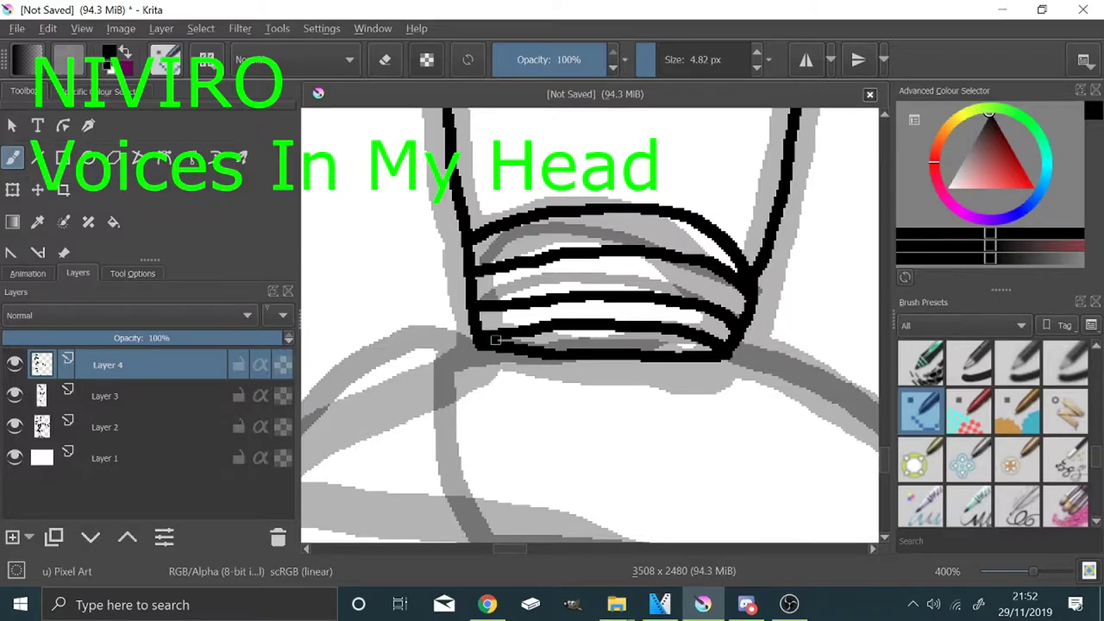
Ink the top, sole and back edge of the side-facing foot below the ankle band
{"action": "scroll", "coordinate": [496, 340], "scroll_direction": "down", "scroll_amount": 3}
{"action": "scroll", "coordinate": [547, 335], "scroll_direction": "up", "scroll_amount": 2}
{"action": "mouse_move", "coordinate": [571, 262]}
{"action": "left_mouse_down"}
{"action": "mouse_move", "coordinate": [698, 326]}
{"action": "mouse_move", "coordinate": [717, 357]}
{"action": "left_mouse_up"}
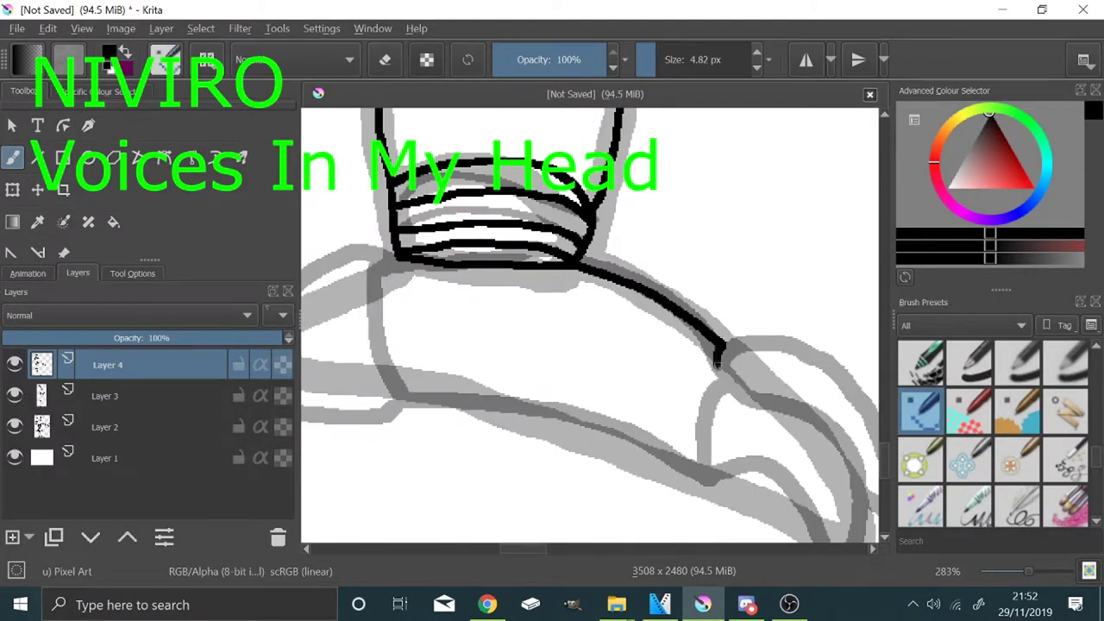
{"action": "mouse_move", "coordinate": [706, 464]}
{"action": "left_mouse_down"}
{"action": "mouse_move", "coordinate": [588, 419]}
{"action": "mouse_move", "coordinate": [407, 403]}
{"action": "left_mouse_up"}
{"action": "left_click_drag", "start_coordinate": [385, 258], "coordinate": [393, 255]}
Ink the two overlapping curved claws at the front of the side-facing foot
{"action": "scroll", "coordinate": [499, 257], "scroll_direction": "down", "scroll_amount": 2}
{"action": "scroll", "coordinate": [658, 352], "scroll_direction": "up", "scroll_amount": 2}
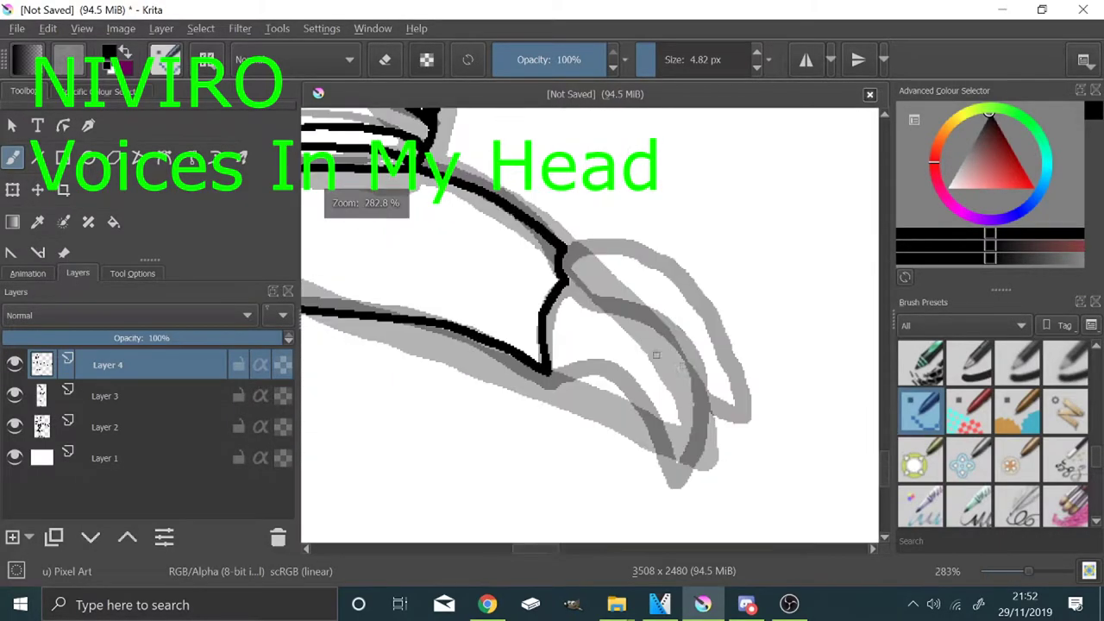
{"action": "mouse_move", "coordinate": [565, 277]}
{"action": "left_mouse_down"}
{"action": "mouse_move", "coordinate": [642, 303]}
{"action": "mouse_move", "coordinate": [681, 460]}
{"action": "mouse_move", "coordinate": [548, 372]}
{"action": "left_mouse_up"}
{"action": "left_click_drag", "start_coordinate": [562, 250], "coordinate": [738, 393]}
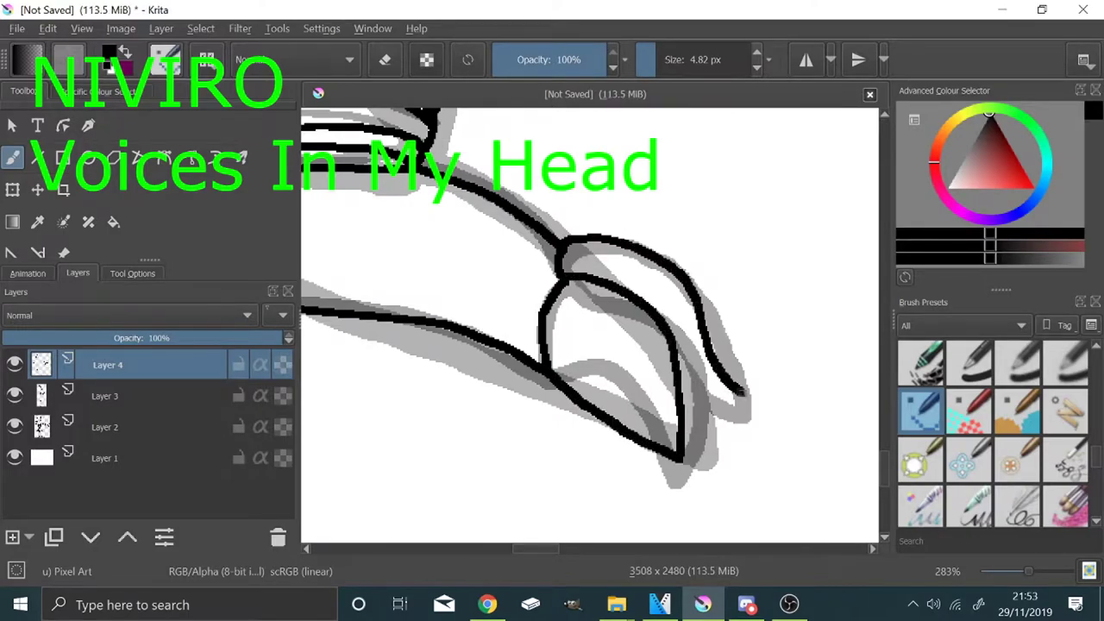
Ink the pointed rear claw of the side-facing foot
{"action": "scroll", "coordinate": [685, 389], "scroll_direction": "down", "scroll_amount": 3}
{"action": "scroll", "coordinate": [477, 317], "scroll_direction": "up", "scroll_amount": 3}
{"action": "left_click_drag", "start_coordinate": [593, 313], "coordinate": [414, 412]}
{"action": "mouse_move", "coordinate": [414, 412]}
{"action": "left_mouse_down"}
{"action": "mouse_move", "coordinate": [444, 438]}
{"action": "mouse_move", "coordinate": [630, 447]}
{"action": "left_mouse_up"}
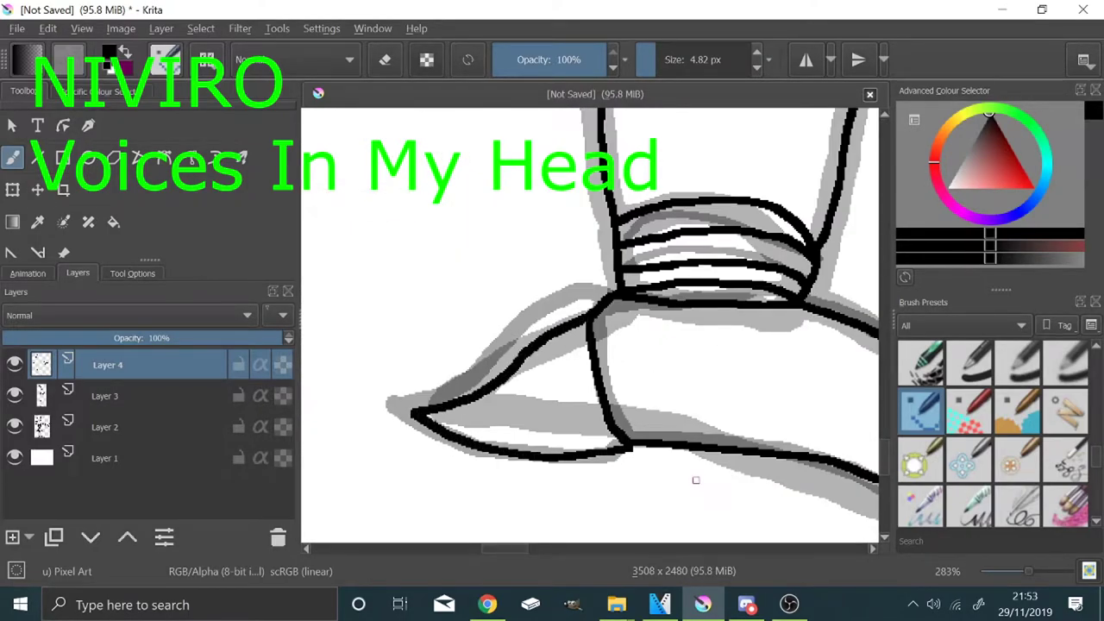
Ink the other lower leg's outline from the shorts hem behind the hand down to its curved ankle edge
{"action": "scroll", "coordinate": [509, 247], "scroll_direction": "down", "scroll_amount": 3}
{"action": "scroll", "coordinate": [573, 287], "scroll_direction": "up", "scroll_amount": 3}
{"action": "scroll", "coordinate": [574, 287], "scroll_direction": "down", "scroll_amount": 6}
{"action": "scroll", "coordinate": [483, 224], "scroll_direction": "up", "scroll_amount": 4}
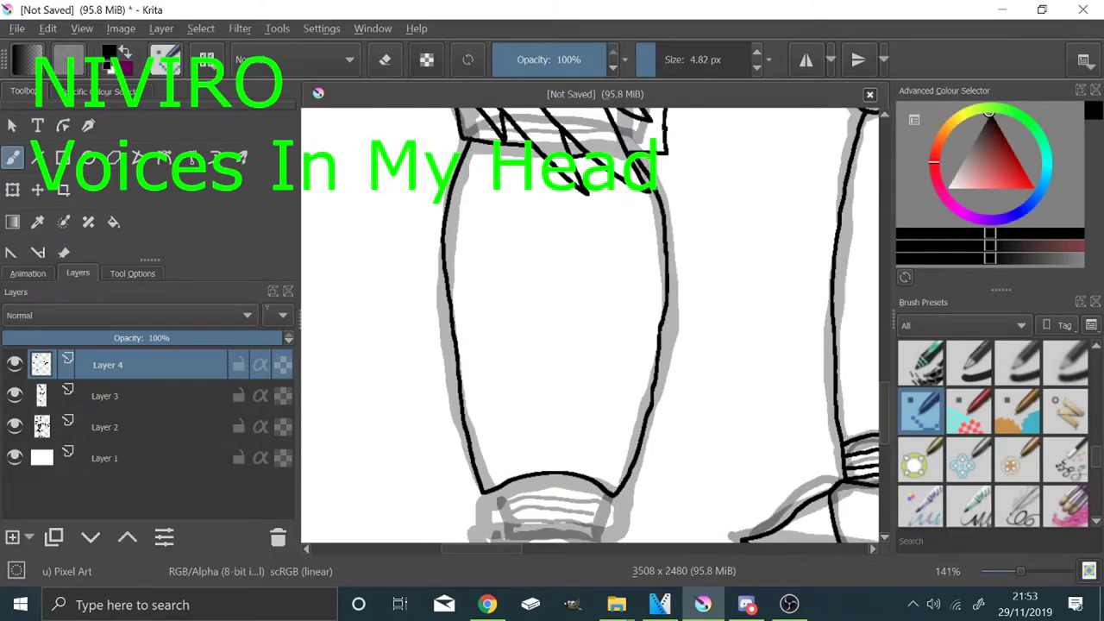
{"action": "scroll", "coordinate": [632, 153], "scroll_direction": "up", "scroll_amount": 8}
{"action": "scroll", "coordinate": [678, 244], "scroll_direction": "down", "scroll_amount": 11}
{"action": "scroll", "coordinate": [623, 401], "scroll_direction": "up", "scroll_amount": 4}
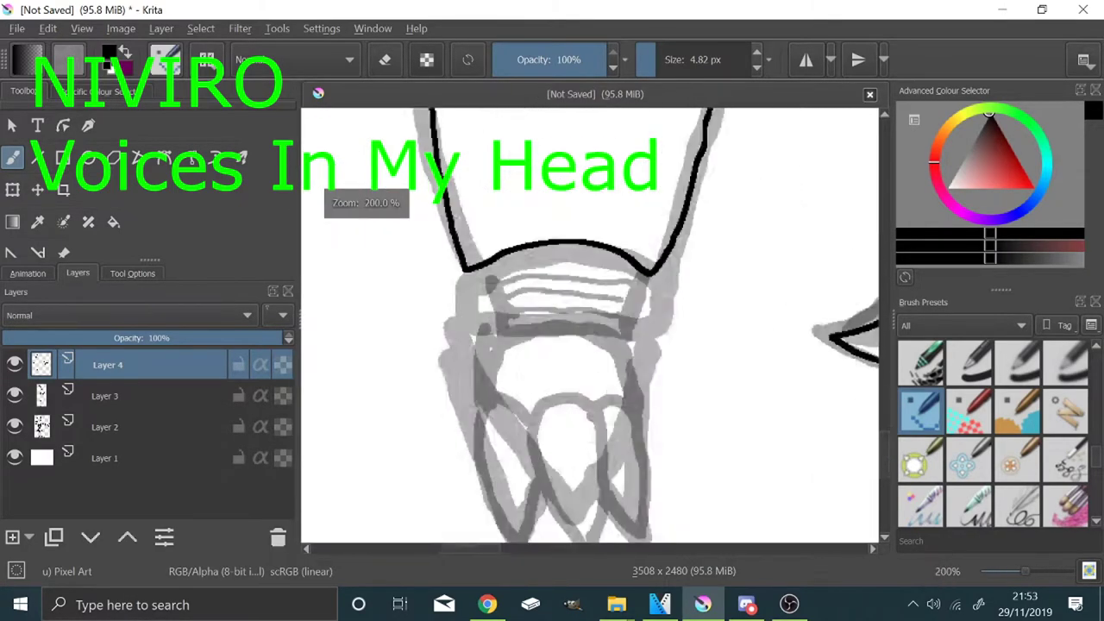
Ink the striped ankle band below the curved ankle edge of the front-facing leg
{"action": "scroll", "coordinate": [578, 369], "scroll_direction": "up", "scroll_amount": 1}
{"action": "mouse_move", "coordinate": [681, 243]}
{"action": "left_mouse_down"}
{"action": "mouse_move", "coordinate": [658, 323]}
{"action": "mouse_move", "coordinate": [457, 293]}
{"action": "mouse_move", "coordinate": [664, 273]}
{"action": "mouse_move", "coordinate": [443, 248]}
{"action": "mouse_move", "coordinate": [669, 242]}
{"action": "mouse_move", "coordinate": [670, 251]}
{"action": "left_mouse_up"}
{"action": "scroll", "coordinate": [667, 240], "scroll_direction": "up", "scroll_amount": 7}
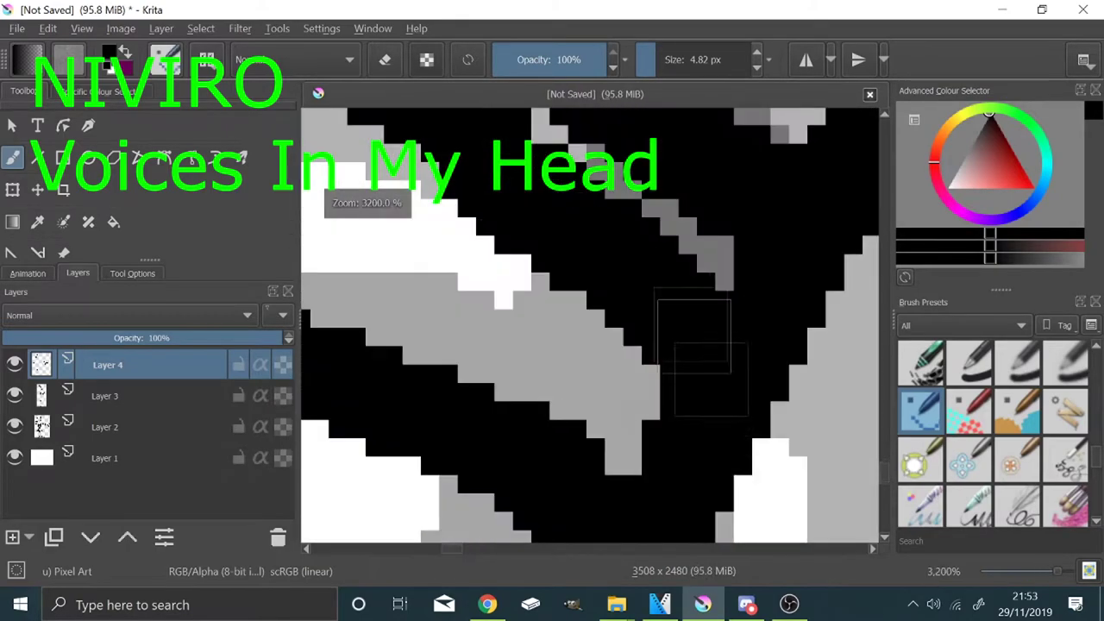
{"action": "scroll", "coordinate": [712, 389], "scroll_direction": "down", "scroll_amount": 4}
{"action": "scroll", "coordinate": [700, 367], "scroll_direction": "up", "scroll_amount": 4}
{"action": "left_click_drag", "start_coordinate": [779, 384], "coordinate": [595, 226]}
{"action": "scroll", "coordinate": [663, 295], "scroll_direction": "down", "scroll_amount": 6}
{"action": "scroll", "coordinate": [663, 295], "scroll_direction": "down", "scroll_amount": 3}
{"action": "scroll", "coordinate": [669, 435], "scroll_direction": "up", "scroll_amount": 3}
{"action": "scroll", "coordinate": [689, 414], "scroll_direction": "down", "scroll_amount": 1}
Ink the three pointed claws of the front-facing foot and the foot's sides up to the ankle band
{"action": "left_click_drag", "start_coordinate": [556, 462], "coordinate": [595, 397]}
{"action": "left_click_drag", "start_coordinate": [521, 312], "coordinate": [441, 410]}
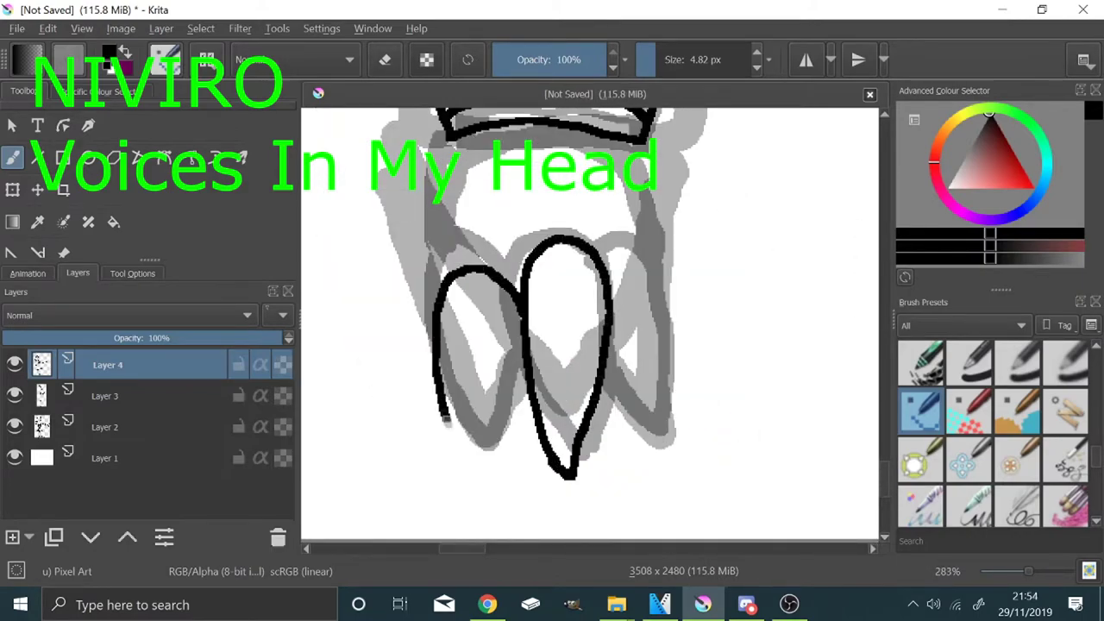
{"action": "mouse_move", "coordinate": [611, 293]}
{"action": "left_mouse_down"}
{"action": "mouse_move", "coordinate": [661, 274]}
{"action": "mouse_move", "coordinate": [685, 431]}
{"action": "left_mouse_up"}
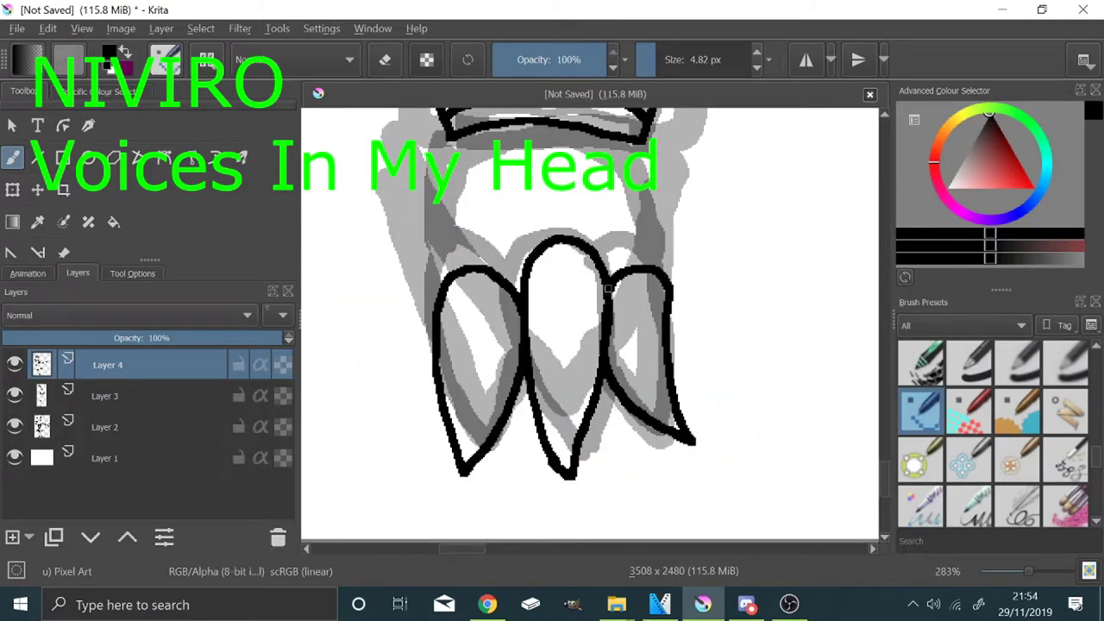
{"action": "left_click_drag", "start_coordinate": [439, 158], "coordinate": [443, 136]}
Hide the sketch layers, Layer 3 and Layer 2, leaving only the line art over the white background
{"action": "scroll", "coordinate": [508, 295], "scroll_direction": "down", "scroll_amount": 5}
{"action": "mouse_move", "coordinate": [543, 138]}
{"action": "left_mouse_down"}
{"action": "mouse_move", "coordinate": [560, 388]}
{"action": "mouse_move", "coordinate": [519, 500]}
{"action": "mouse_move", "coordinate": [519, 407]}
{"action": "left_mouse_up"}
{"action": "scroll", "coordinate": [555, 315], "scroll_direction": "up", "scroll_amount": 8}
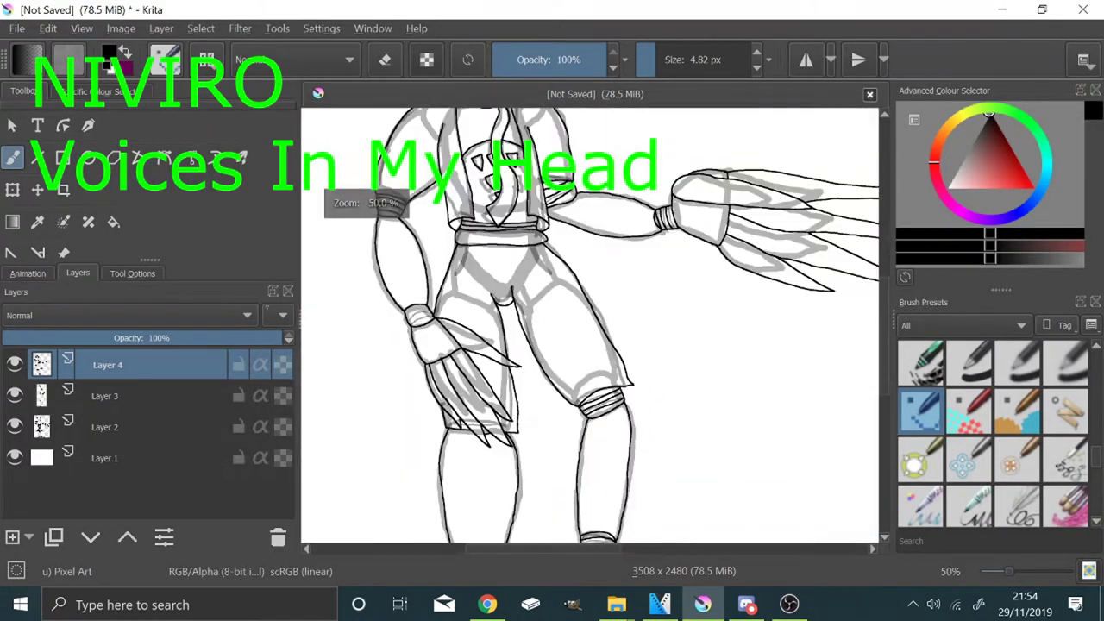
{"action": "scroll", "coordinate": [538, 402], "scroll_direction": "down", "scroll_amount": 6}
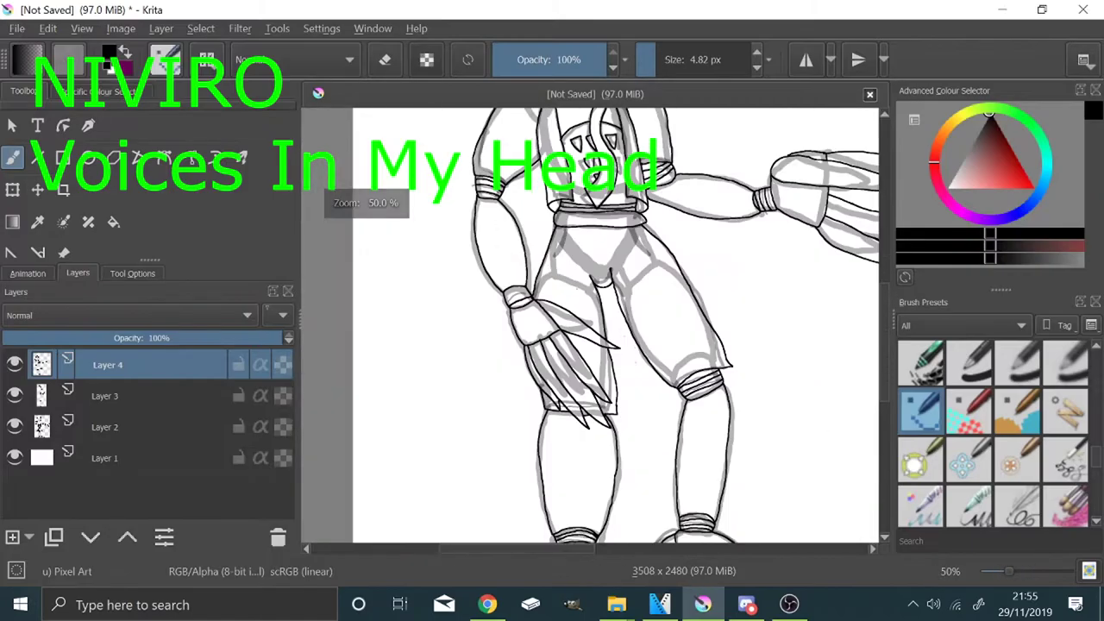
{"action": "scroll", "coordinate": [538, 402], "scroll_direction": "up", "scroll_amount": 7}
{"action": "left_click_drag", "start_coordinate": [673, 243], "coordinate": [418, 325]}
{"action": "scroll", "coordinate": [402, 268], "scroll_direction": "down", "scroll_amount": 11}
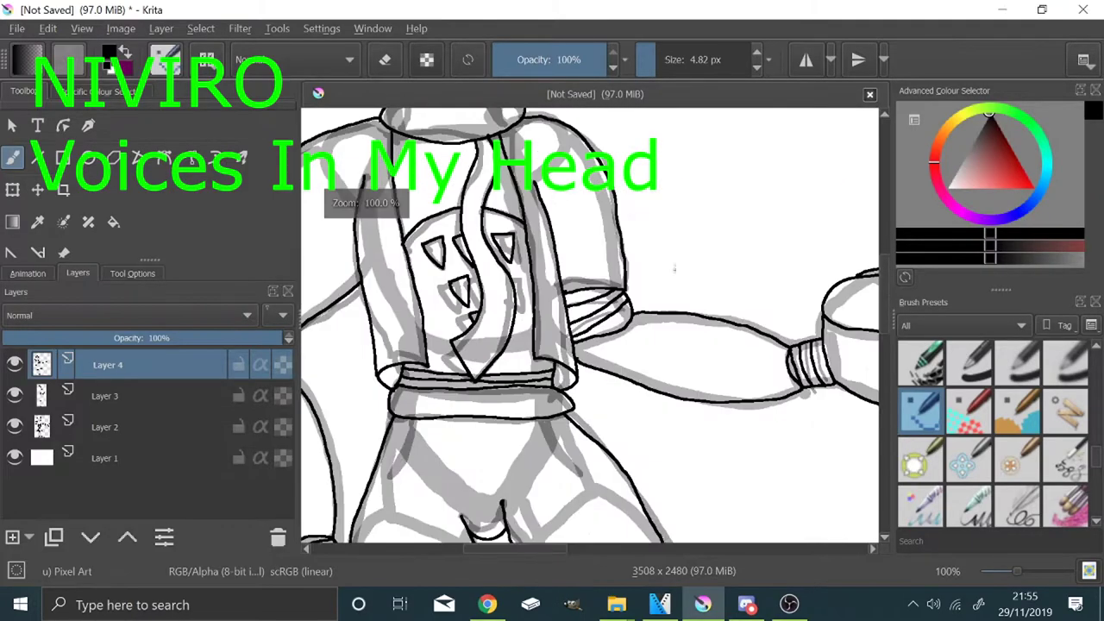
{"action": "scroll", "coordinate": [527, 340], "scroll_direction": "up", "scroll_amount": 3}
{"action": "left_click", "coordinate": [14, 396]}
{"action": "left_click", "coordinate": [14, 427]}
{"action": "scroll", "coordinate": [487, 368], "scroll_direction": "down", "scroll_amount": 3}
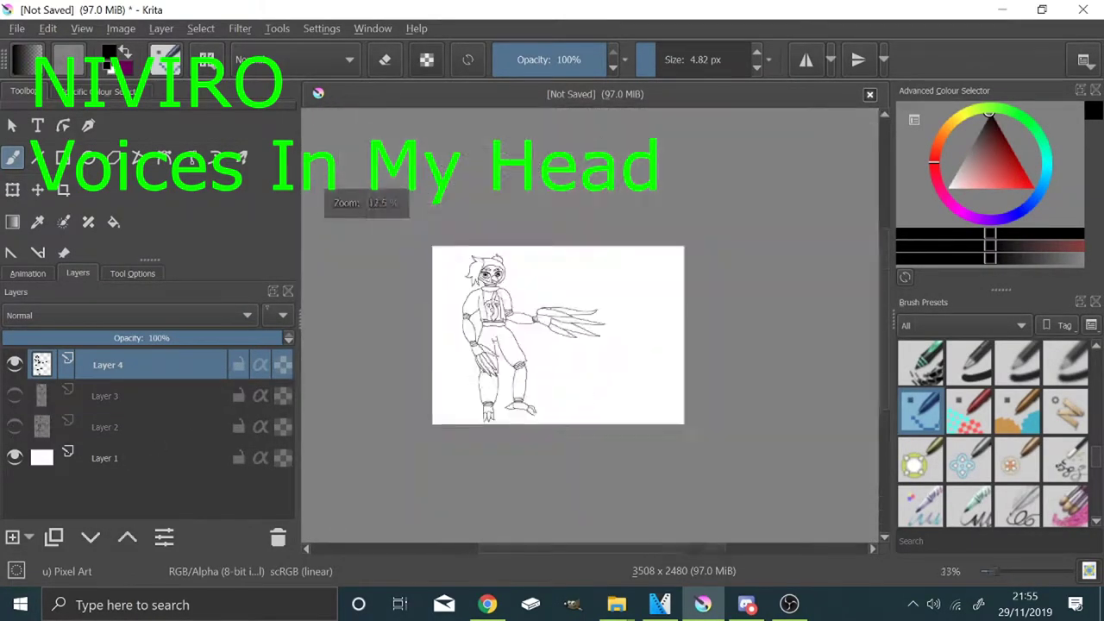
Ink three small outlined triangles across the forehead area of the hood
{"action": "scroll", "coordinate": [484, 259], "scroll_direction": "up", "scroll_amount": 8}
{"action": "scroll", "coordinate": [543, 212], "scroll_direction": "down", "scroll_amount": 4}
{"action": "scroll", "coordinate": [545, 206], "scroll_direction": "up", "scroll_amount": 3}
{"action": "scroll", "coordinate": [544, 206], "scroll_direction": "up", "scroll_amount": 3}
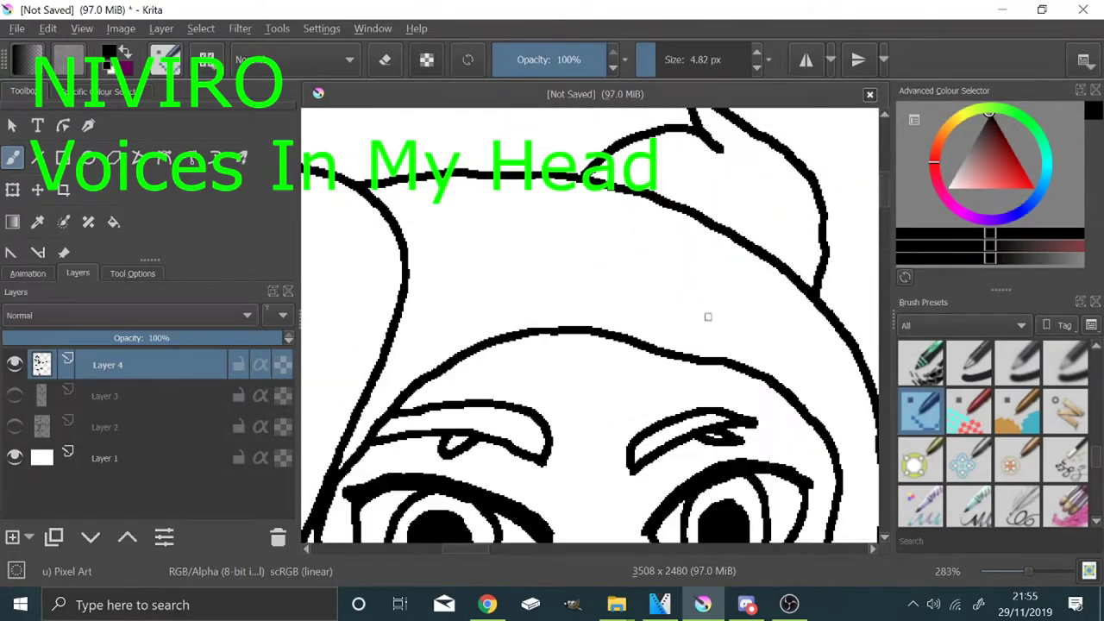
{"action": "left_click_drag", "start_coordinate": [700, 317], "coordinate": [640, 236]}
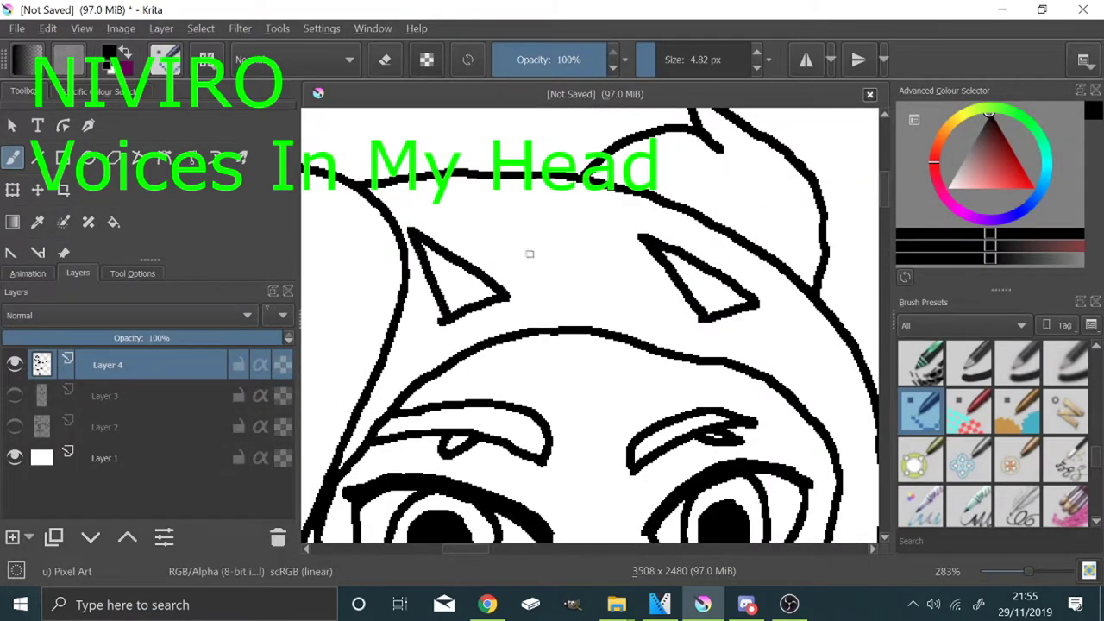
{"action": "scroll", "coordinate": [530, 254], "scroll_direction": "down", "scroll_amount": 4}
Ink an extra curved line along the side of the beak, joined to the lower beak's outline
{"action": "scroll", "coordinate": [627, 312], "scroll_direction": "up", "scroll_amount": 6}
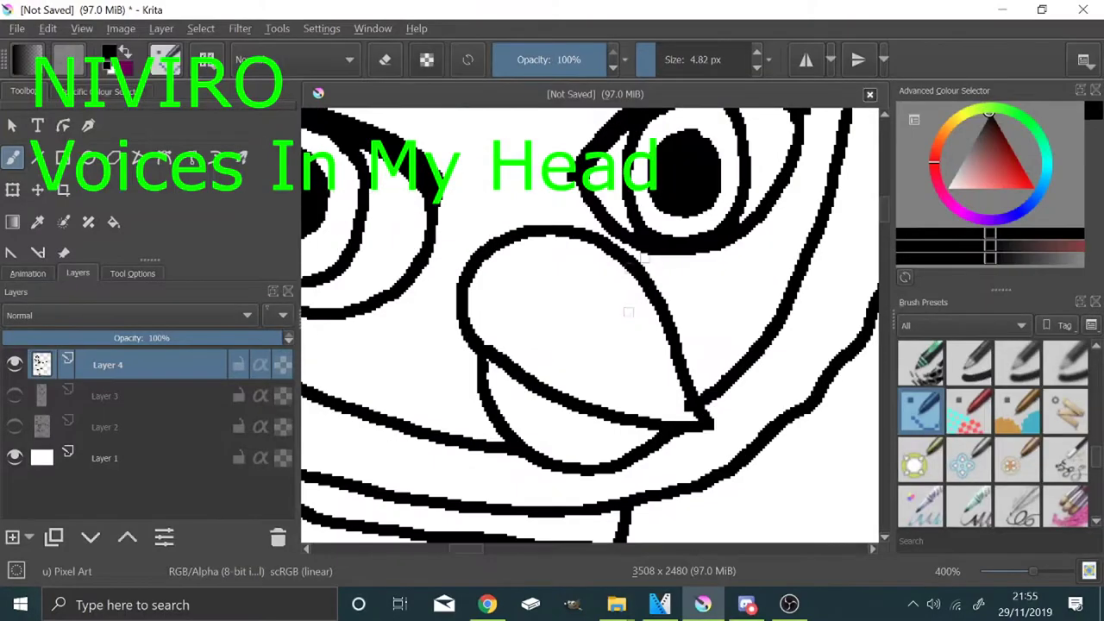
{"action": "scroll", "coordinate": [459, 292], "scroll_direction": "up", "scroll_amount": 5}
{"action": "scroll", "coordinate": [500, 258], "scroll_direction": "down", "scroll_amount": 3}
{"action": "scroll", "coordinate": [508, 274], "scroll_direction": "up", "scroll_amount": 1}
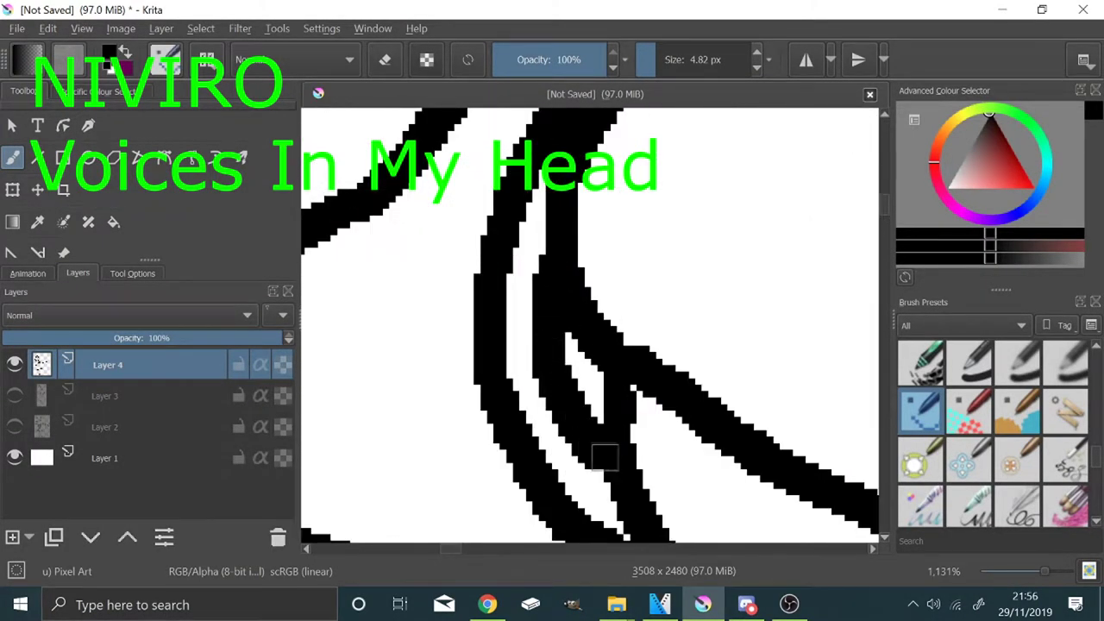
{"action": "scroll", "coordinate": [647, 405], "scroll_direction": "down", "scroll_amount": 5}
{"action": "scroll", "coordinate": [612, 437], "scroll_direction": "up", "scroll_amount": 2}
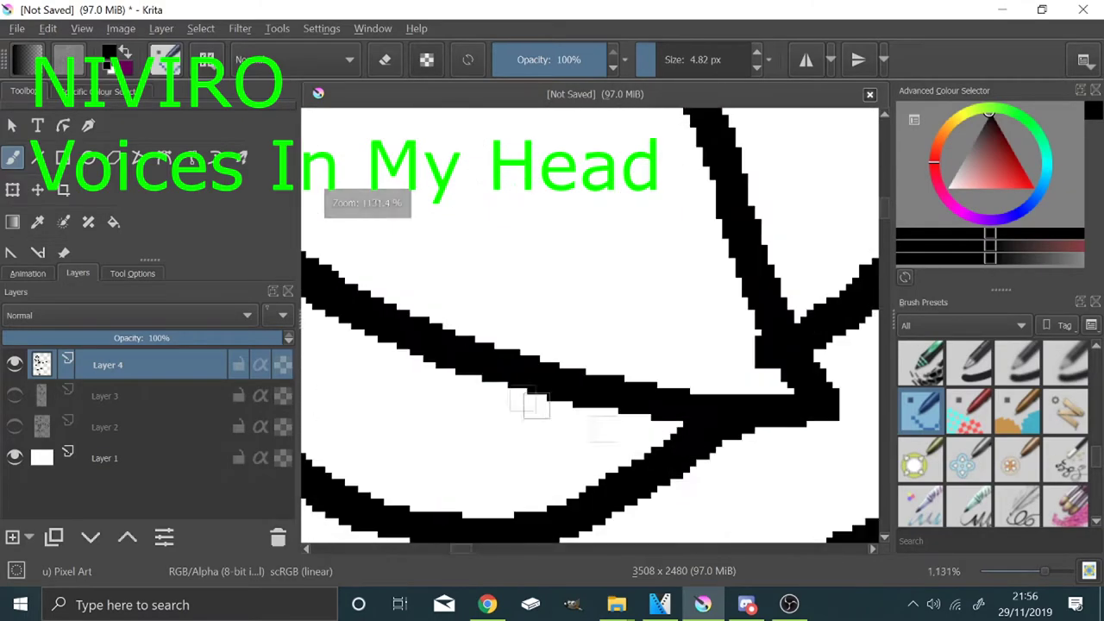
{"action": "scroll", "coordinate": [612, 437], "scroll_direction": "down", "scroll_amount": 5}
{"action": "scroll", "coordinate": [590, 338], "scroll_direction": "down", "scroll_amount": 1}
Add a new layer directly below Layer 4 and set the colour to hot pink
{"action": "left_click", "coordinate": [12, 537]}
{"action": "left_click_drag", "start_coordinate": [206, 366], "coordinate": [206, 396]}
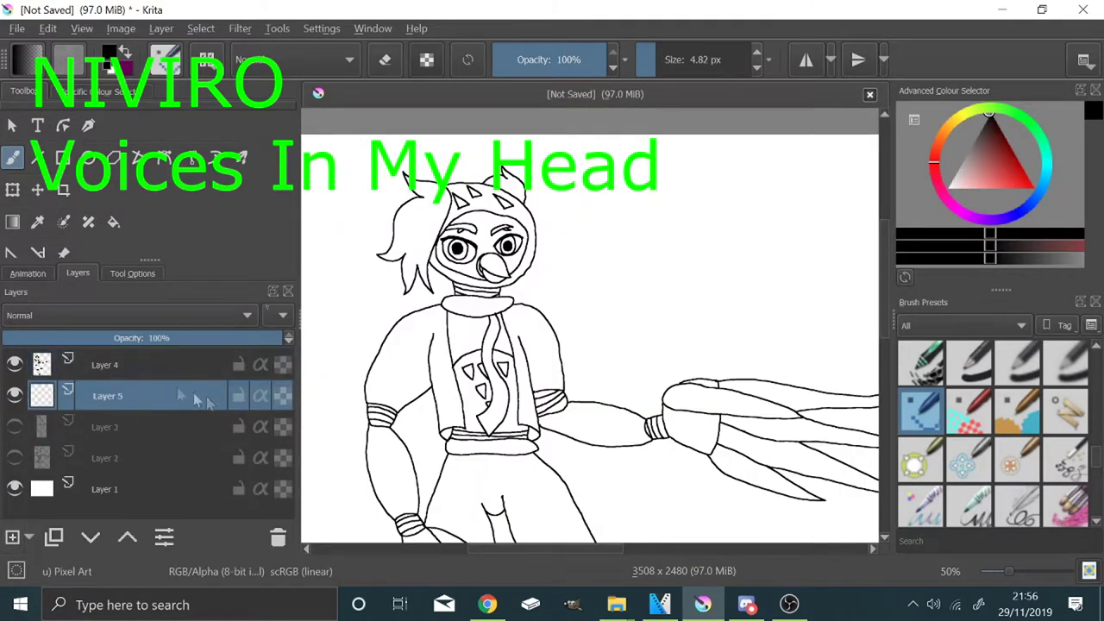
{"action": "left_click", "coordinate": [943, 197]}
{"action": "left_click", "coordinate": [1034, 188]}
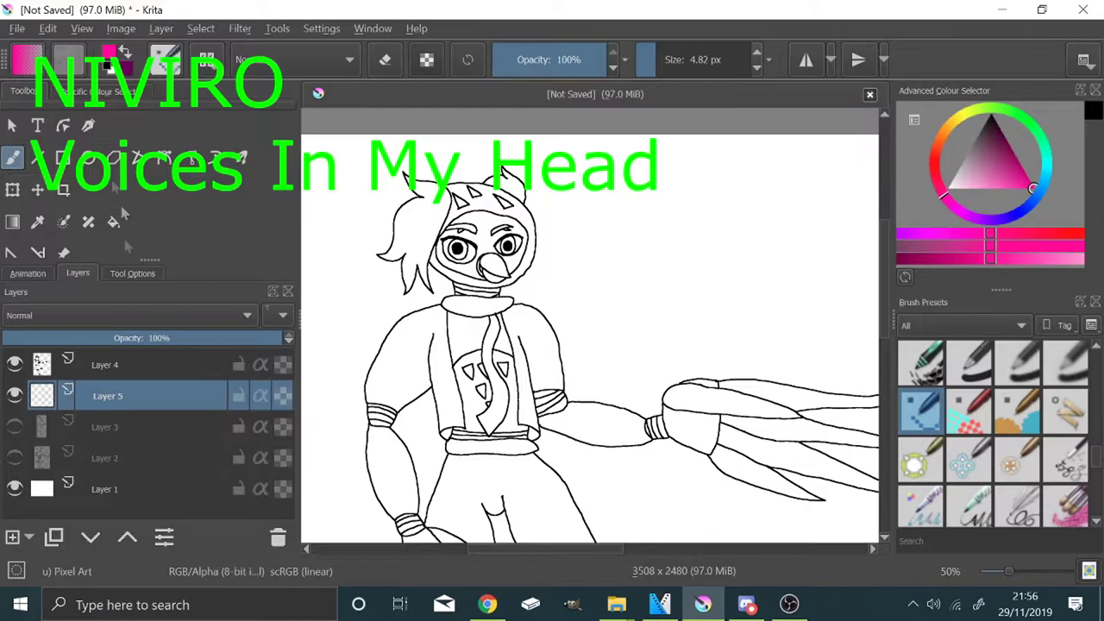
Hide Layer 1 and fill the hair, the hood and its first two triangles with pink
{"action": "left_click", "coordinate": [114, 223]}
{"action": "left_click", "coordinate": [15, 489]}
{"action": "scroll", "coordinate": [408, 217], "scroll_direction": "up", "scroll_amount": 4}
{"action": "left_click", "coordinate": [488, 234]}
{"action": "scroll", "coordinate": [673, 138], "scroll_direction": "up", "scroll_amount": 2}
{"action": "left_click", "coordinate": [560, 230]}
{"action": "scroll", "coordinate": [441, 205], "scroll_direction": "up", "scroll_amount": 4}
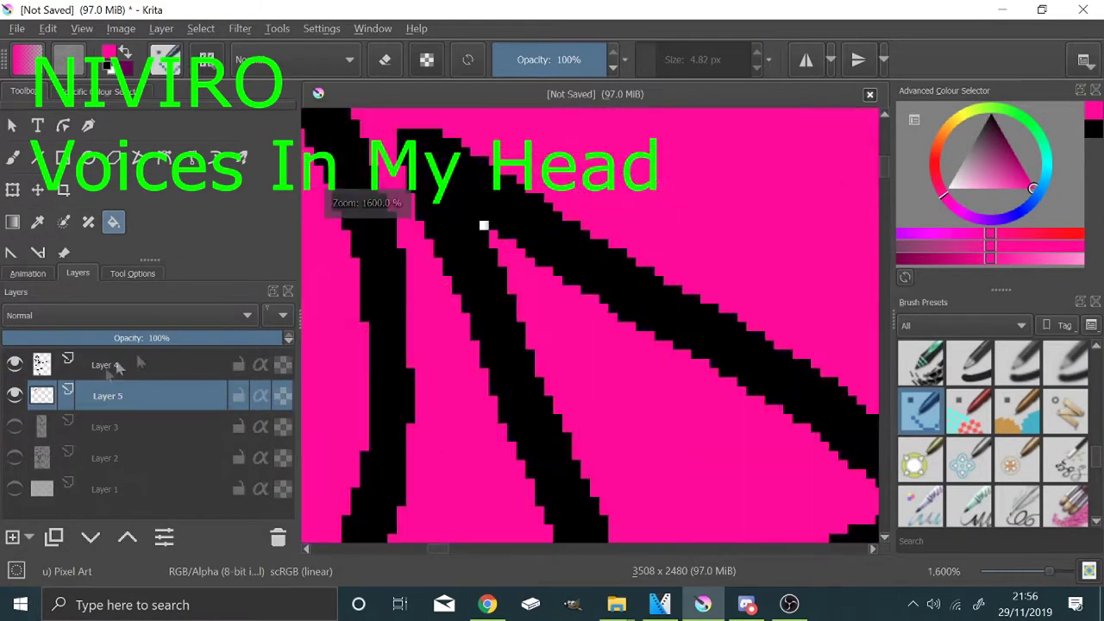
On Layer 4, fill the stray pixel gaps in the hood triangles' outlines with the line art's black
{"action": "left_click", "coordinate": [180, 364]}
{"action": "left_click", "coordinate": [444, 236], "text": "ctrl"}
{"action": "left_click", "coordinate": [484, 226]}
{"action": "scroll", "coordinate": [534, 293], "scroll_direction": "down", "scroll_amount": 4}
{"action": "left_click", "coordinate": [630, 228]}
{"action": "scroll", "coordinate": [734, 322], "scroll_direction": "up", "scroll_amount": 4}
{"action": "scroll", "coordinate": [742, 322], "scroll_direction": "down", "scroll_amount": 5}
On Layer 5, fill the remaining hood triangle and the feather tuft on the head with the hair's pink
{"action": "left_click", "coordinate": [95, 400]}
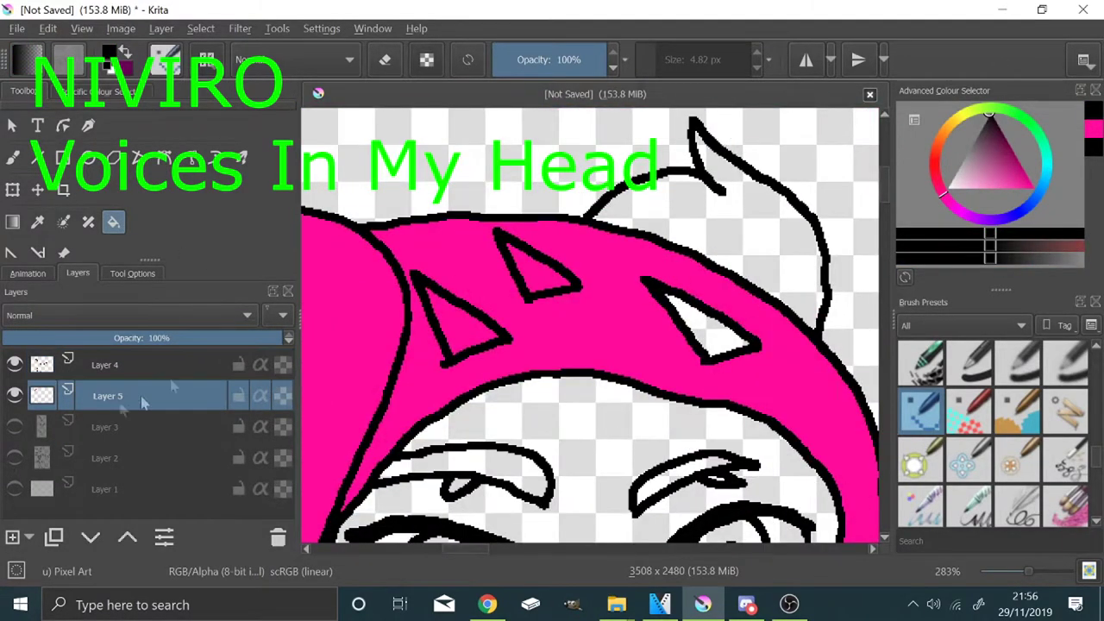
{"action": "left_click", "coordinate": [37, 222]}
{"action": "left_click", "coordinate": [345, 337]}
{"action": "left_click", "coordinate": [114, 223]}
{"action": "left_click", "coordinate": [700, 323]}
{"action": "scroll", "coordinate": [715, 297], "scroll_direction": "up", "scroll_amount": 4}
{"action": "scroll", "coordinate": [586, 397], "scroll_direction": "down", "scroll_amount": 4}
{"action": "left_click", "coordinate": [603, 289]}
{"action": "scroll", "coordinate": [572, 221], "scroll_direction": "down", "scroll_amount": 4}
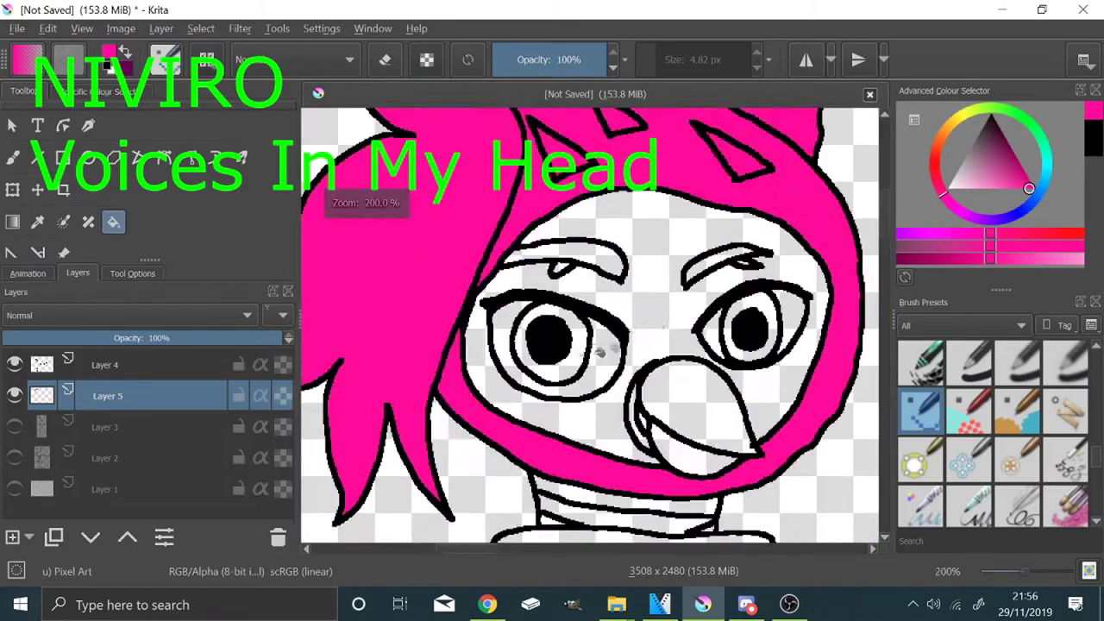
Fill the face, neck, upper clothing, arms and extended hand with pink on Layer 5
{"action": "left_click", "coordinate": [586, 398]}
{"action": "scroll", "coordinate": [470, 269], "scroll_direction": "up", "scroll_amount": 3}
{"action": "scroll", "coordinate": [522, 448], "scroll_direction": "down", "scroll_amount": 1}
{"action": "scroll", "coordinate": [604, 474], "scroll_direction": "up", "scroll_amount": 3}
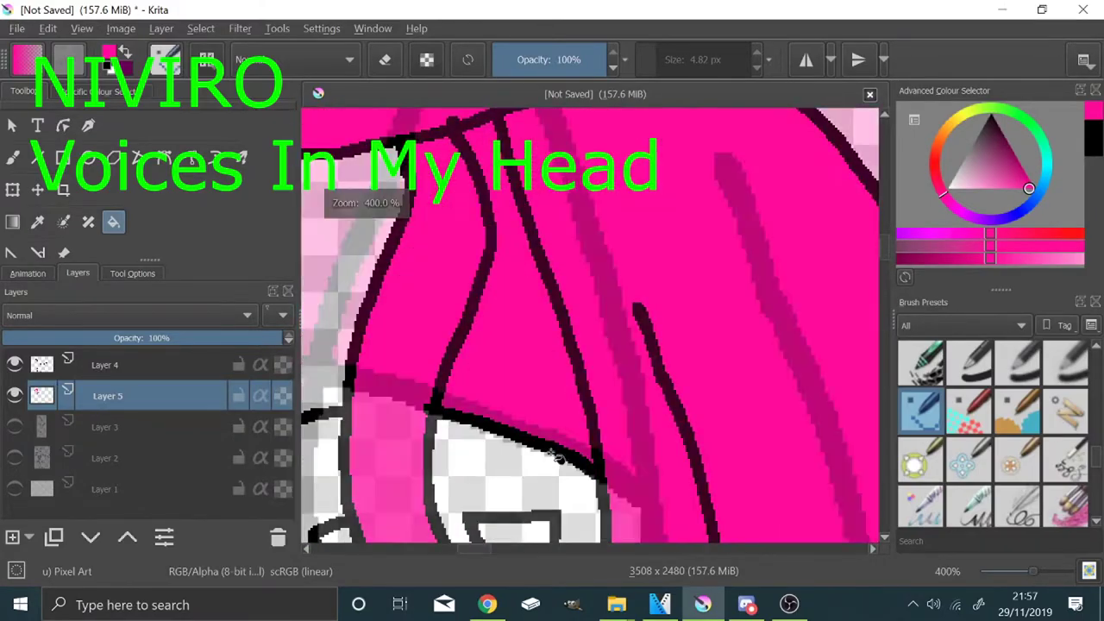
{"action": "left_click_drag", "start_coordinate": [380, 450], "coordinate": [515, 385]}
{"action": "left_click", "coordinate": [496, 245]}
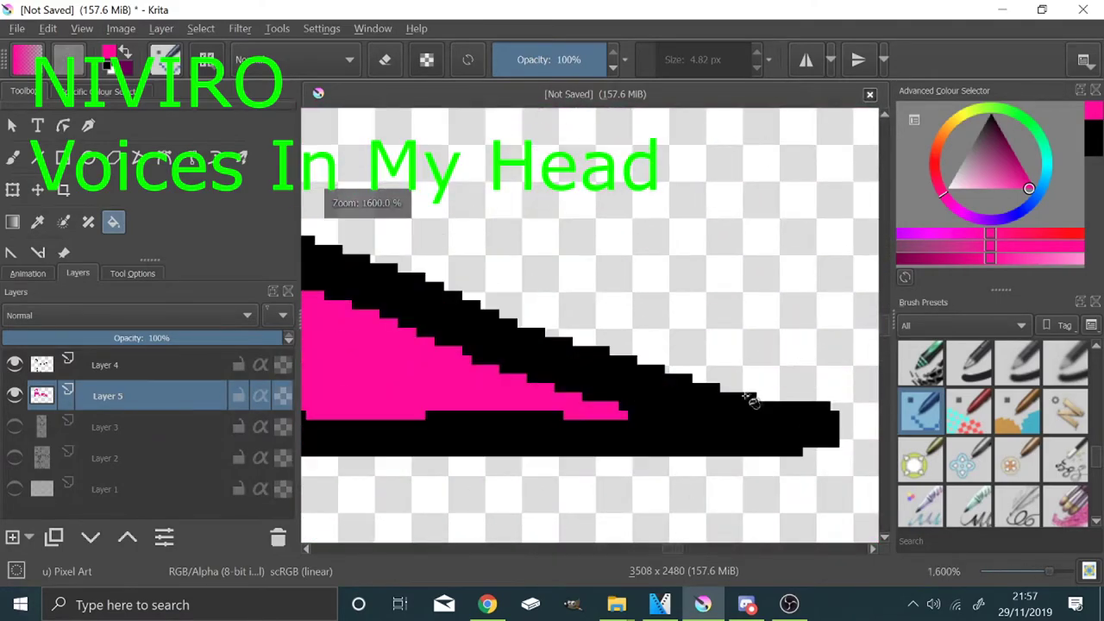
On Layer 4, patch the stray gap in the top's lower hem outline with black
{"action": "left_click", "coordinate": [108, 365]}
{"action": "left_click_drag", "start_coordinate": [993, 138], "coordinate": [1004, 25]}
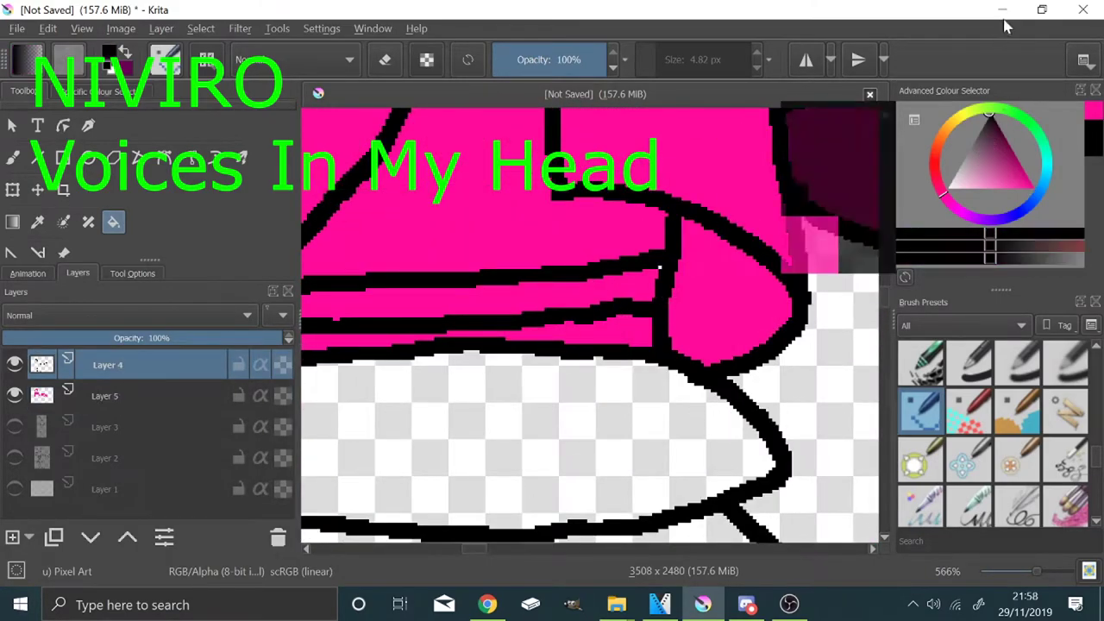
{"action": "left_click", "coordinate": [466, 414], "text": "ctrl"}
Fill the waistband, shorts and knee band stripes with pink on Layer 4
{"action": "scroll", "coordinate": [485, 372], "scroll_direction": "down", "scroll_amount": 12}
{"action": "left_click", "coordinate": [486, 372]}
{"action": "scroll", "coordinate": [449, 371], "scroll_direction": "up", "scroll_amount": 1}
{"action": "left_click", "coordinate": [439, 370]}
{"action": "scroll", "coordinate": [517, 366], "scroll_direction": "up", "scroll_amount": 5}
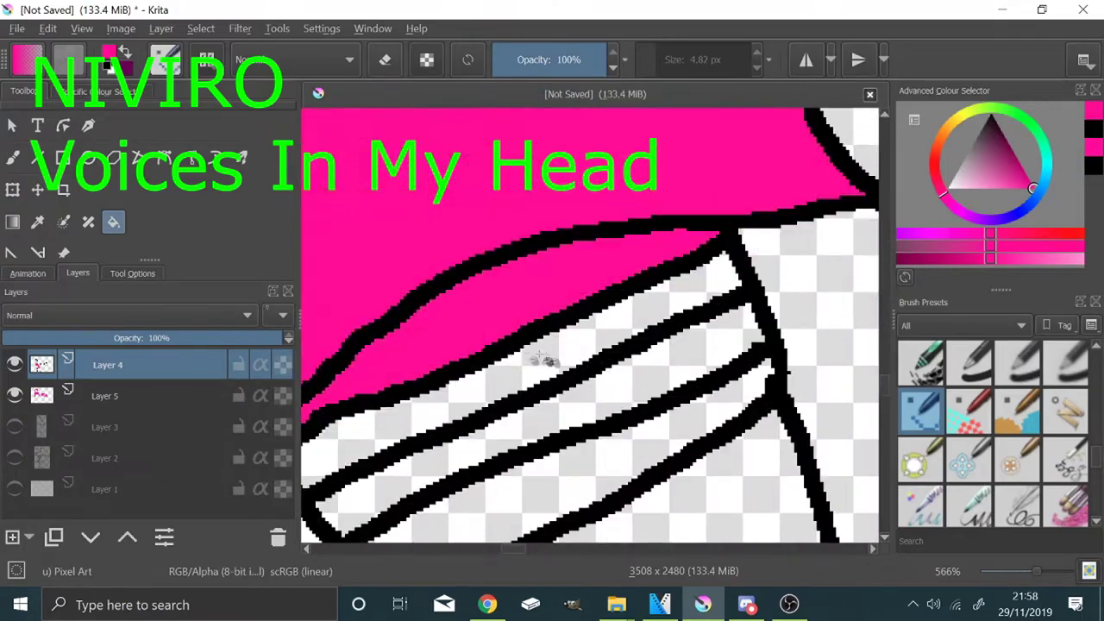
{"action": "left_click", "coordinate": [552, 360]}
{"action": "scroll", "coordinate": [595, 431], "scroll_direction": "down", "scroll_amount": 2}
{"action": "scroll", "coordinate": [601, 496], "scroll_direction": "down", "scroll_amount": 4}
{"action": "scroll", "coordinate": [492, 222], "scroll_direction": "up", "scroll_amount": 5}
Fill the wrist band stripes and the back of the lowered hand with pink on Layer 4
{"action": "left_click", "coordinate": [493, 221]}
{"action": "left_click", "coordinate": [492, 282]}
{"action": "left_click", "coordinate": [522, 362]}
{"action": "left_click", "coordinate": [520, 357]}
{"action": "scroll", "coordinate": [562, 402], "scroll_direction": "down", "scroll_amount": 2}
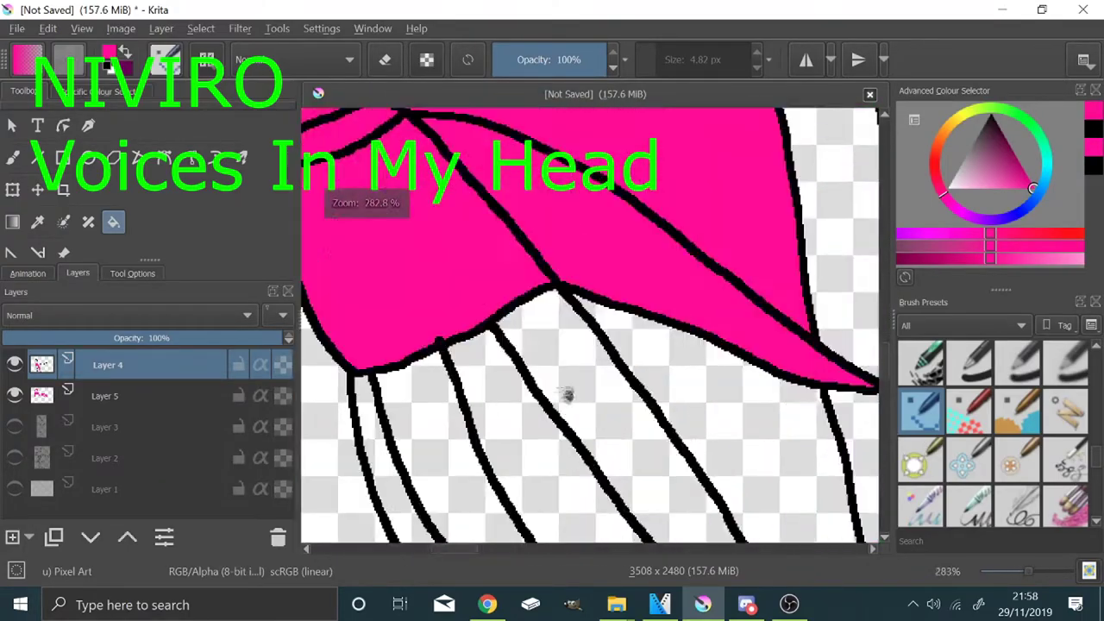
Fill the lowered hand's fingers and the leg behind them with pink on Layer 4
{"action": "left_click", "coordinate": [561, 402]}
{"action": "left_click", "coordinate": [418, 464]}
{"action": "left_click", "coordinate": [776, 281]}
{"action": "scroll", "coordinate": [555, 291], "scroll_direction": "down", "scroll_amount": 4}
{"action": "scroll", "coordinate": [517, 345], "scroll_direction": "up", "scroll_amount": 4}
{"action": "left_click", "coordinate": [505, 308]}
{"action": "scroll", "coordinate": [552, 362], "scroll_direction": "down", "scroll_amount": 2}
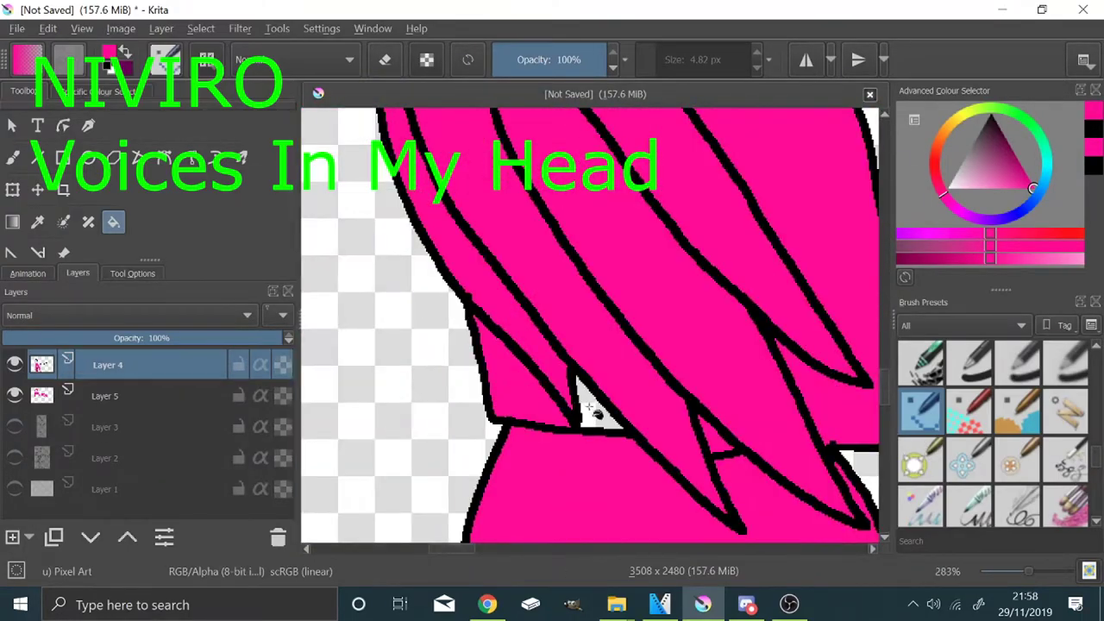
Fill the gaps between the fingertips and shorts hem, plus the ankle band stripes, with pink on Layer 4
{"action": "left_click", "coordinate": [594, 411]}
{"action": "scroll", "coordinate": [529, 413], "scroll_direction": "down", "scroll_amount": 5}
{"action": "scroll", "coordinate": [528, 493], "scroll_direction": "up", "scroll_amount": 5}
{"action": "left_click", "coordinate": [549, 414]}
{"action": "scroll", "coordinate": [517, 431], "scroll_direction": "down", "scroll_amount": 4}
{"action": "left_click", "coordinate": [498, 423]}
{"action": "scroll", "coordinate": [586, 259], "scroll_direction": "down", "scroll_amount": 2}
{"action": "scroll", "coordinate": [578, 267], "scroll_direction": "up", "scroll_amount": 4}
{"action": "left_click", "coordinate": [526, 366]}
{"action": "left_click", "coordinate": [509, 305]}
Undo the recent pink fills on Layer 4 over the lowered hand and the leg behind it
{"action": "scroll", "coordinate": [512, 293], "scroll_direction": "down", "scroll_amount": 6}
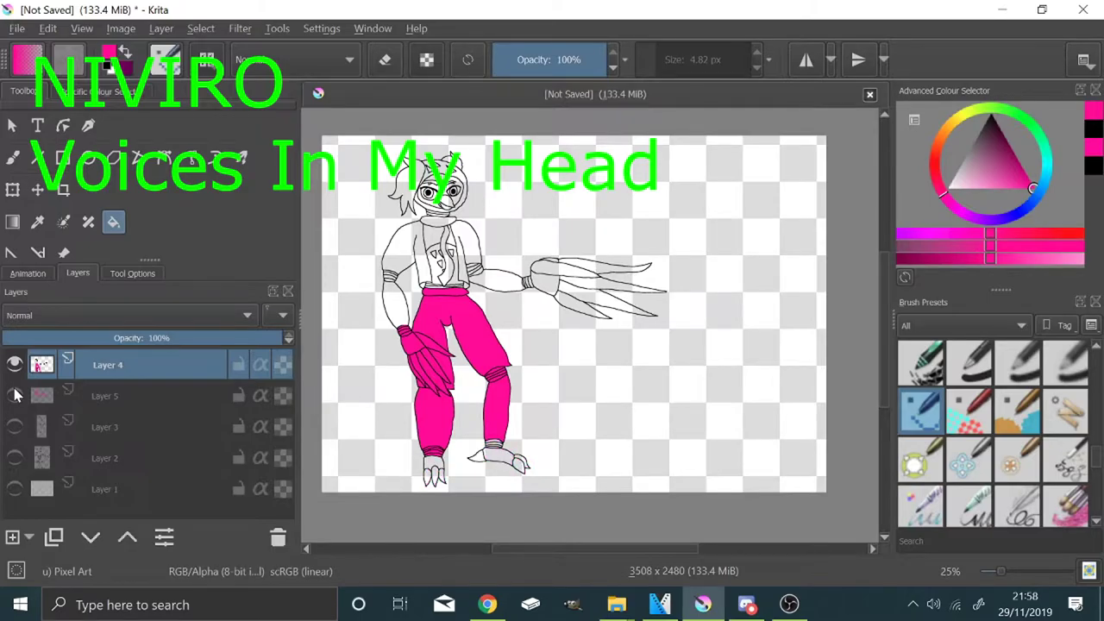
{"action": "left_click", "coordinate": [426, 60]}
{"action": "scroll", "coordinate": [357, 303], "scroll_direction": "up", "scroll_amount": 4}
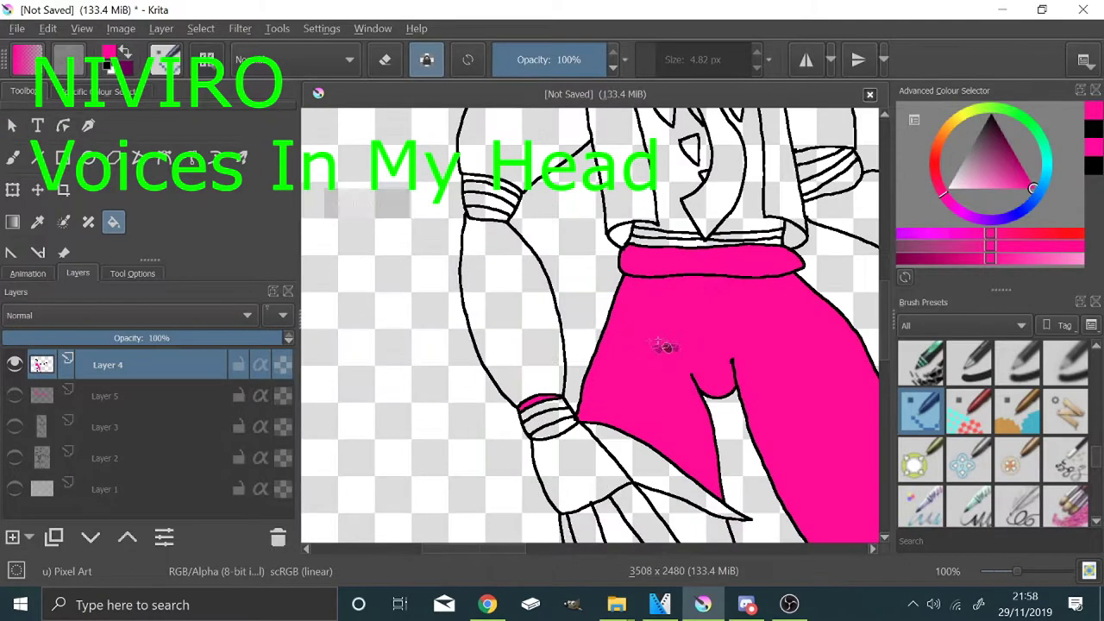
{"action": "scroll", "coordinate": [328, 323], "scroll_direction": "down", "scroll_amount": 2}
{"action": "scroll", "coordinate": [380, 345], "scroll_direction": "up", "scroll_amount": 1}
{"action": "right_click", "coordinate": [546, 337]}
{"action": "left_click", "coordinate": [833, 111]}
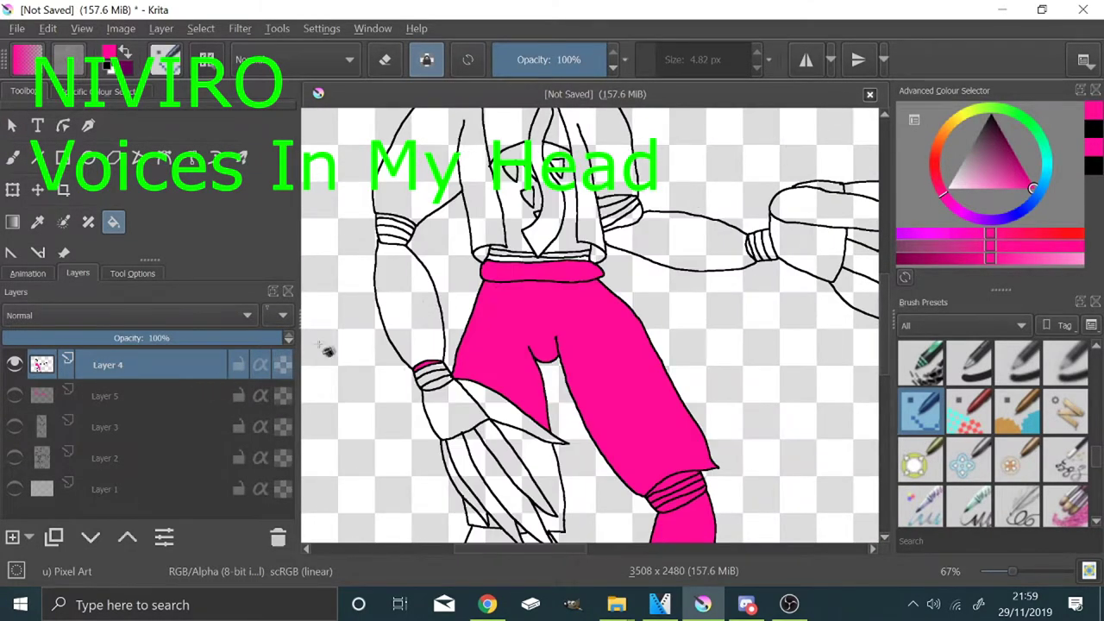
{"action": "scroll", "coordinate": [121, 220], "scroll_direction": "down", "scroll_amount": 2}
Select the remaining pink areas on Layer 4 by colour, erase them with a 1,000 px brush and clear the selection
{"action": "left_click", "coordinate": [113, 217]}
{"action": "left_click", "coordinate": [505, 303]}
{"action": "scroll", "coordinate": [505, 303], "scroll_direction": "down", "scroll_amount": 1}
{"action": "left_click_drag", "start_coordinate": [506, 303], "coordinate": [464, 222]}
{"action": "scroll", "coordinate": [73, 177], "scroll_direction": "up", "scroll_amount": 2}
{"action": "left_click", "coordinate": [13, 158]}
{"action": "left_click", "coordinate": [429, 63]}
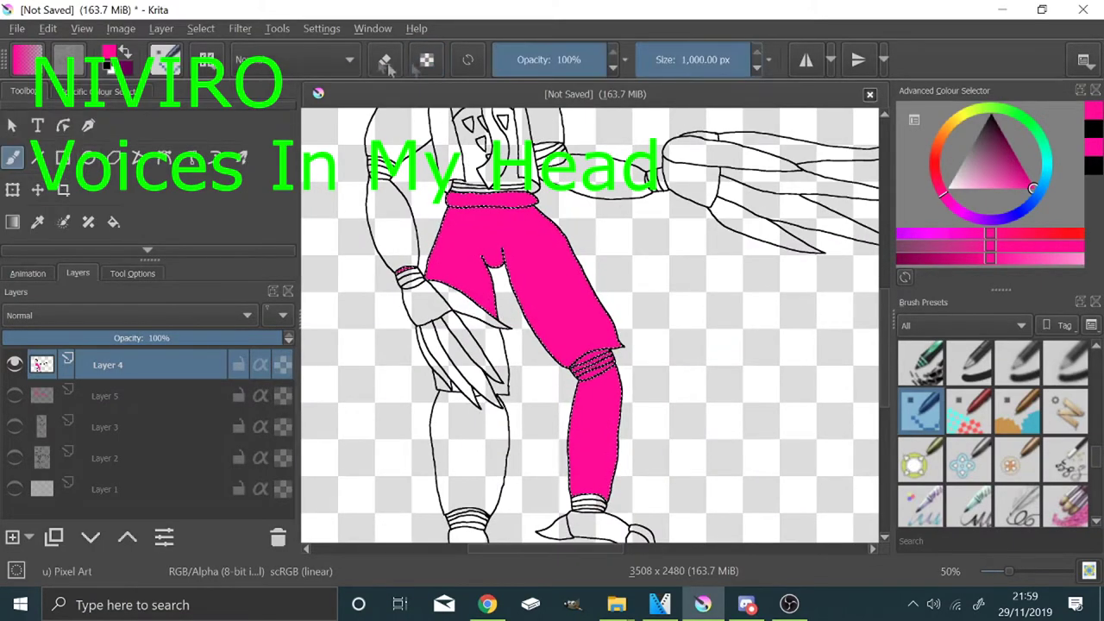
{"action": "left_click", "coordinate": [386, 62]}
{"action": "left_click_drag", "start_coordinate": [500, 353], "coordinate": [440, 324]}
{"action": "scroll", "coordinate": [468, 239], "scroll_direction": "up", "scroll_amount": 1}
{"action": "scroll", "coordinate": [480, 239], "scroll_direction": "down", "scroll_amount": 3}
{"action": "key", "text": "ctrl+shift+a"}
{"action": "scroll", "coordinate": [97, 215], "scroll_direction": "down", "scroll_amount": 2}
{"action": "left_click", "coordinate": [113, 215]}
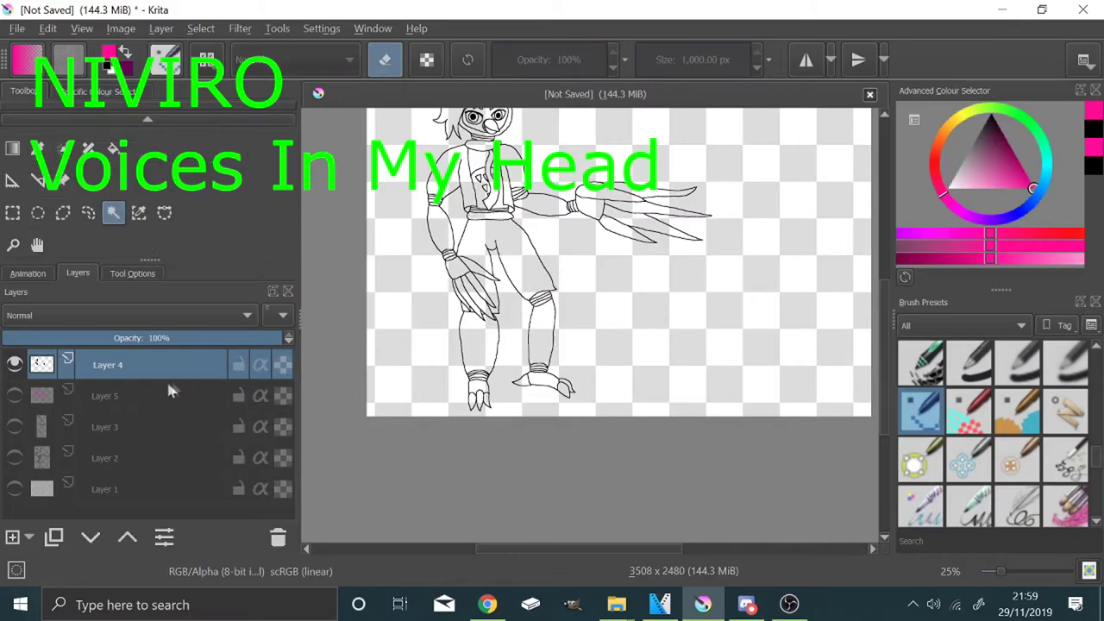
Show Layer 5 again and, with eraser mode off, fill its waistband, shorts and back of the lowered hand with pink
{"action": "left_click", "coordinate": [178, 393]}
{"action": "left_click", "coordinate": [15, 395]}
{"action": "left_click", "coordinate": [113, 148]}
{"action": "scroll", "coordinate": [456, 249], "scroll_direction": "up", "scroll_amount": 6}
{"action": "scroll", "coordinate": [474, 263], "scroll_direction": "up", "scroll_amount": 1}
{"action": "left_click", "coordinate": [443, 224]}
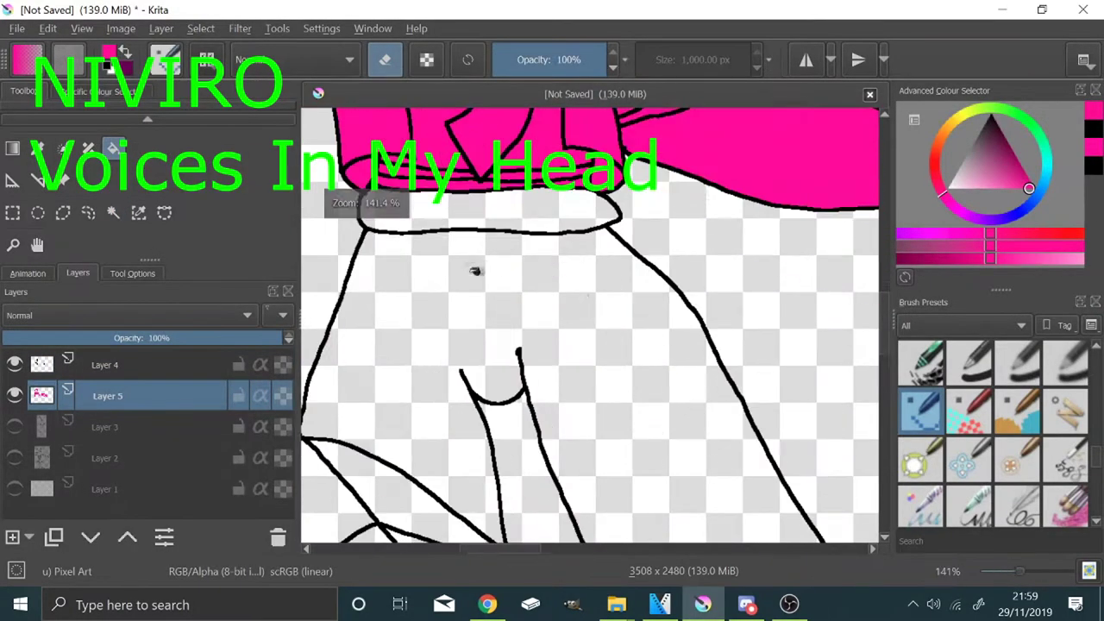
{"action": "left_click", "coordinate": [385, 59]}
{"action": "left_click", "coordinate": [502, 230]}
{"action": "scroll", "coordinate": [525, 271], "scroll_direction": "up", "scroll_amount": 1}
{"action": "left_click", "coordinate": [524, 271]}
{"action": "left_click", "coordinate": [456, 249]}
{"action": "scroll", "coordinate": [474, 216], "scroll_direction": "down", "scroll_amount": 4}
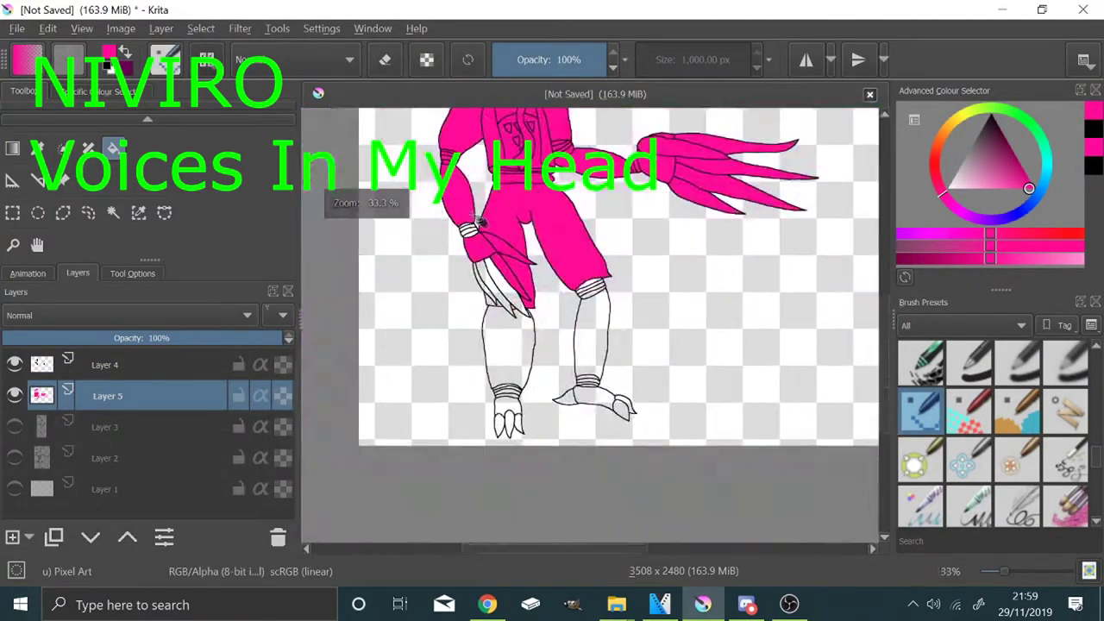
Fill the lowered hand's fingers, the leg behind it and its ankle band stripes with pink on Layer 5
{"action": "scroll", "coordinate": [483, 222], "scroll_direction": "up", "scroll_amount": 8}
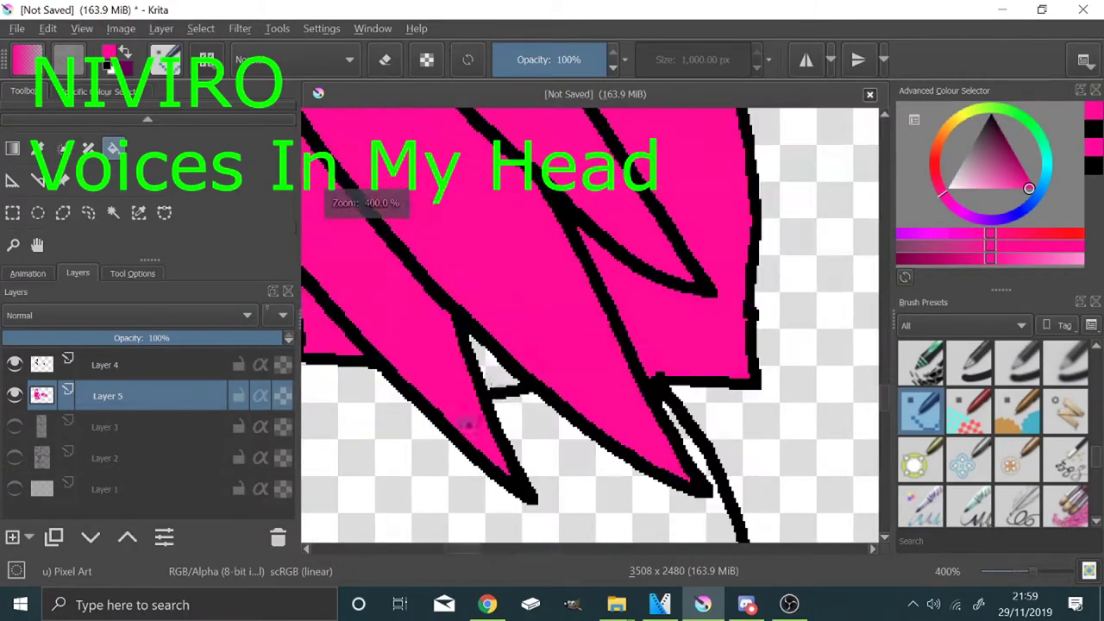
{"action": "scroll", "coordinate": [592, 226], "scroll_direction": "up", "scroll_amount": 5}
{"action": "left_click", "coordinate": [592, 227]}
{"action": "left_click", "coordinate": [605, 298]}
{"action": "left_click", "coordinate": [611, 351]}
Fill the front-facing foot and its three claws with pink
{"action": "left_click", "coordinate": [626, 446]}
{"action": "scroll", "coordinate": [626, 446], "scroll_direction": "down", "scroll_amount": 2}
{"action": "left_click", "coordinate": [635, 345]}
{"action": "left_click", "coordinate": [579, 325]}
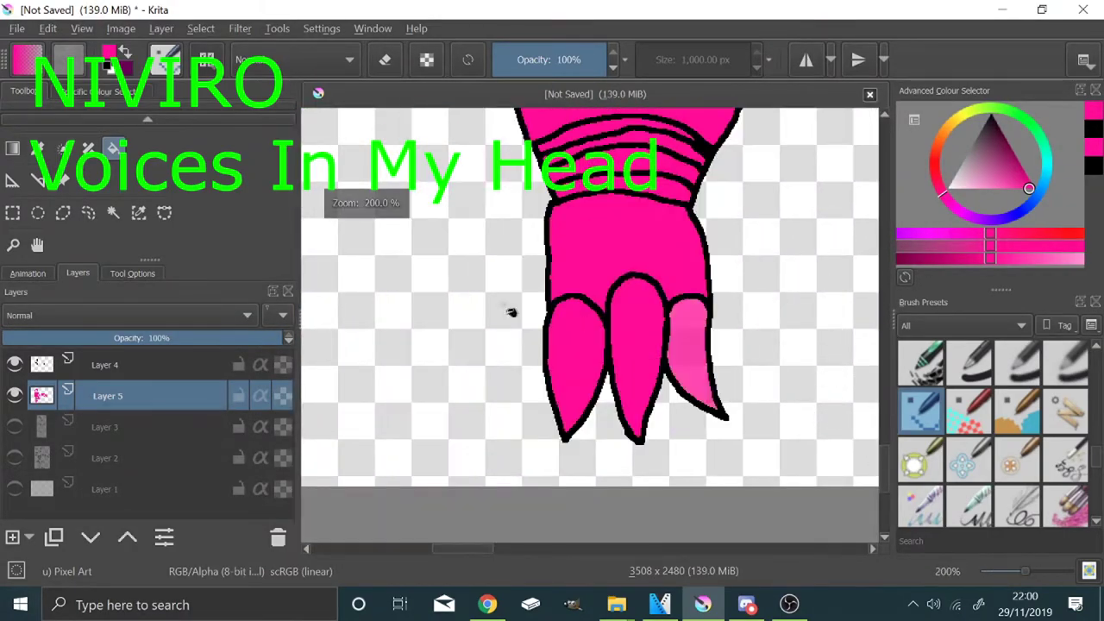
Fill the other leg's ankle band stripes, the side-facing foot and its claws with pink
{"action": "scroll", "coordinate": [517, 311], "scroll_direction": "down", "scroll_amount": 2}
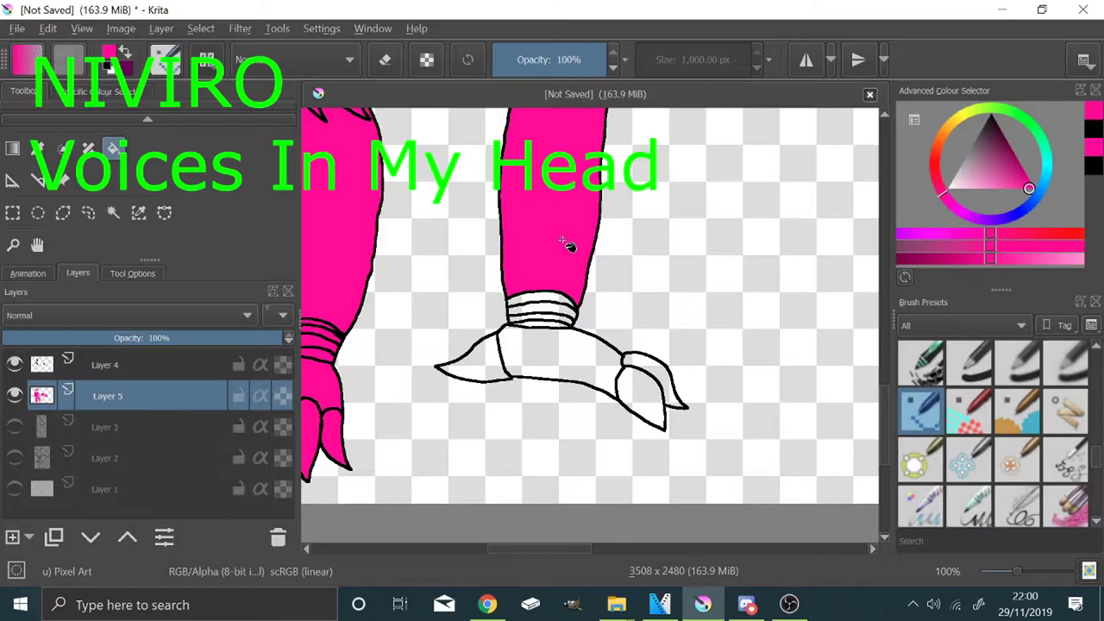
{"action": "scroll", "coordinate": [566, 245], "scroll_direction": "up", "scroll_amount": 4}
{"action": "scroll", "coordinate": [623, 320], "scroll_direction": "down", "scroll_amount": 9}
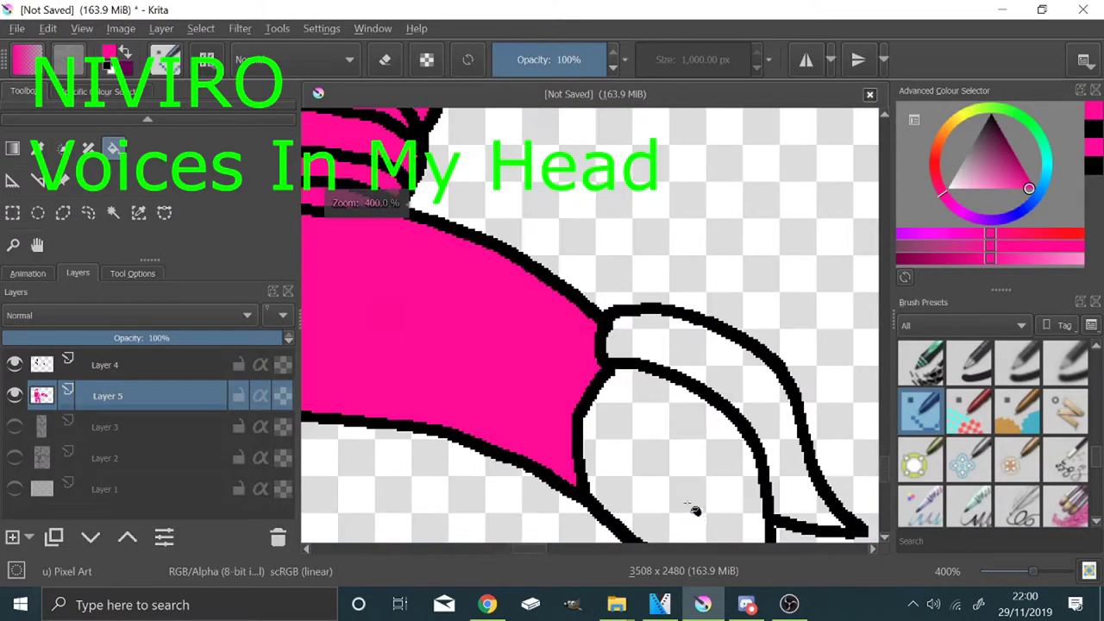
{"action": "scroll", "coordinate": [716, 416], "scroll_direction": "up", "scroll_amount": 6}
{"action": "scroll", "coordinate": [716, 371], "scroll_direction": "down", "scroll_amount": 5}
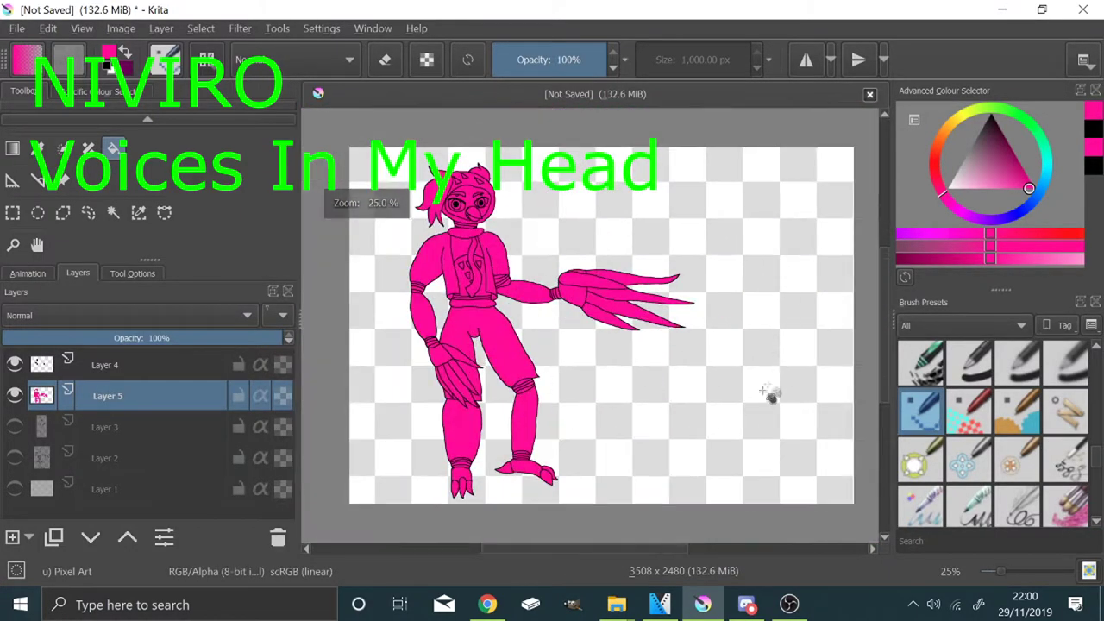
Hide Layer 5, add Layers 6 and 7 above it, and on Layer 6 fill the scarf and tie red and the jacket blue
{"action": "left_click", "coordinate": [15, 395]}
{"action": "key", "text": "Insert"}
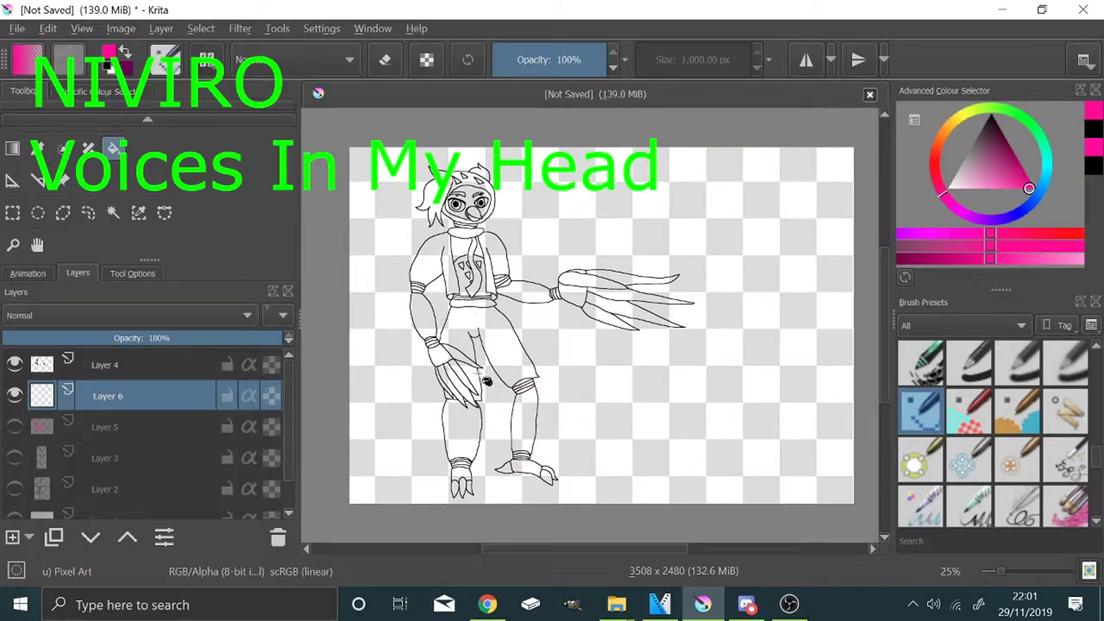
{"action": "left_click", "coordinate": [933, 164]}
{"action": "left_click", "coordinate": [12, 536]}
{"action": "left_click", "coordinate": [184, 423]}
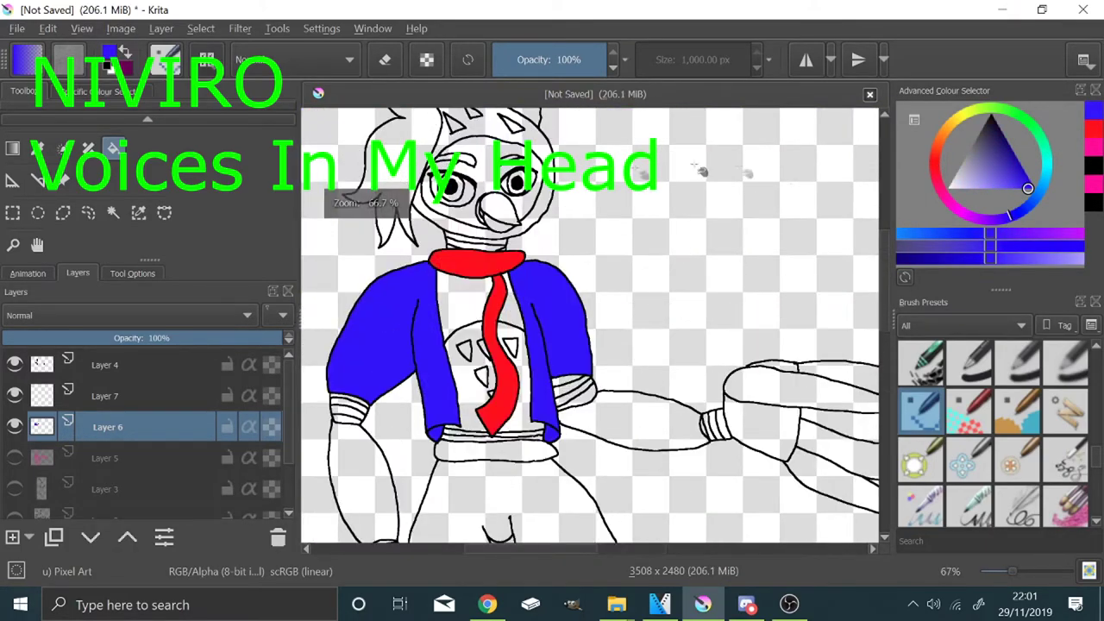
Fill the limb bands, neck and inside of the beak with dark grey and the face and hair with white on Layer 6
{"action": "left_click", "coordinate": [971, 139]}
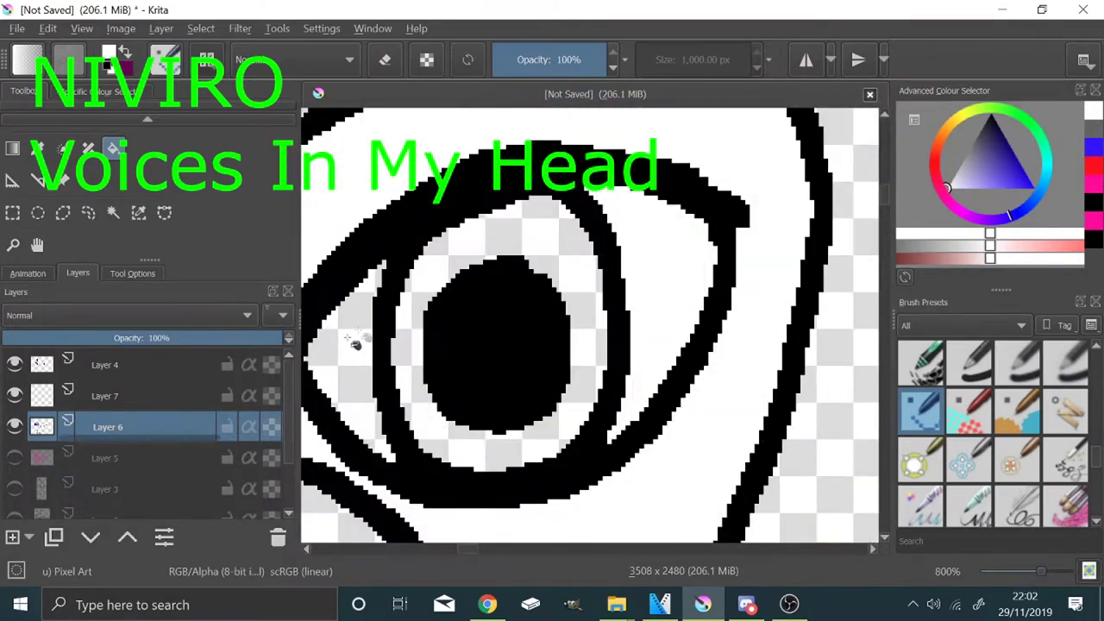
{"action": "scroll", "coordinate": [56, 207], "scroll_direction": "up", "scroll_amount": 2}
{"action": "left_click", "coordinate": [39, 218]}
{"action": "scroll", "coordinate": [401, 393], "scroll_direction": "up", "scroll_amount": 2}
{"action": "left_click", "coordinate": [483, 431]}
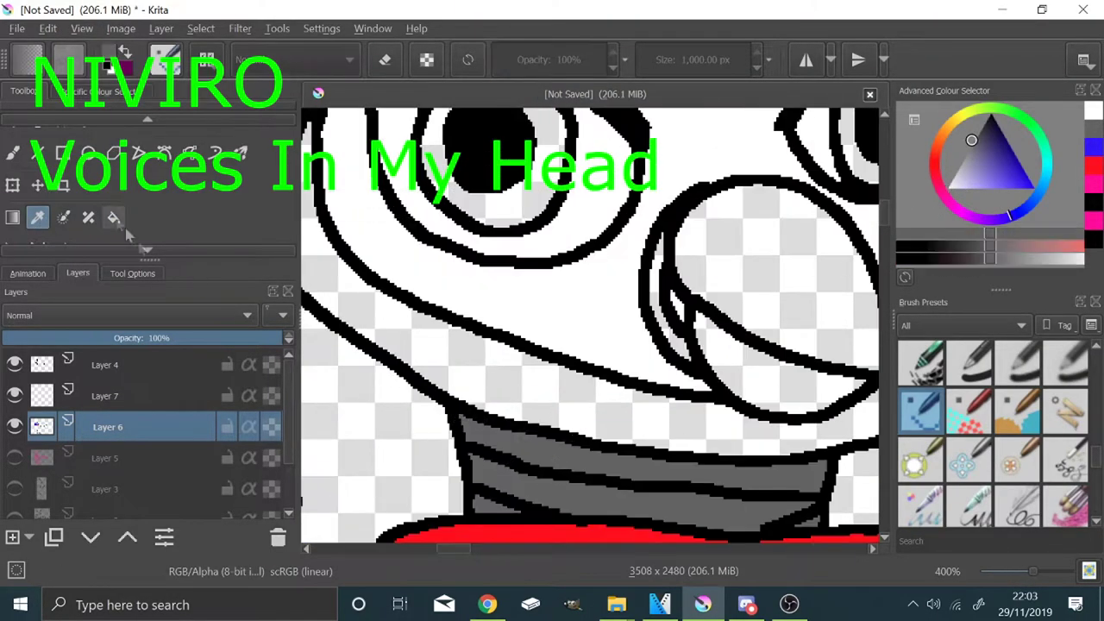
{"action": "left_click", "coordinate": [113, 217]}
{"action": "scroll", "coordinate": [505, 366], "scroll_direction": "down", "scroll_amount": 2}
{"action": "left_click", "coordinate": [541, 368]}
Fill the hood around the face, the upper chest and the eyebrows with light grey
{"action": "left_click", "coordinate": [958, 167]}
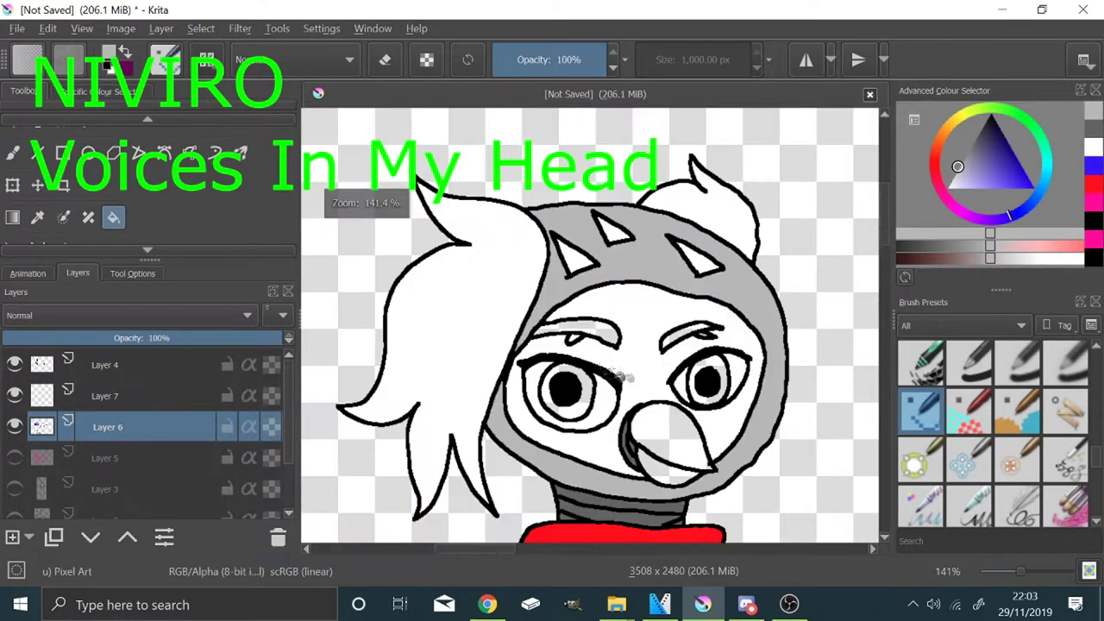
{"action": "scroll", "coordinate": [595, 310], "scroll_direction": "up", "scroll_amount": 2}
{"action": "scroll", "coordinate": [595, 311], "scroll_direction": "down", "scroll_amount": 3}
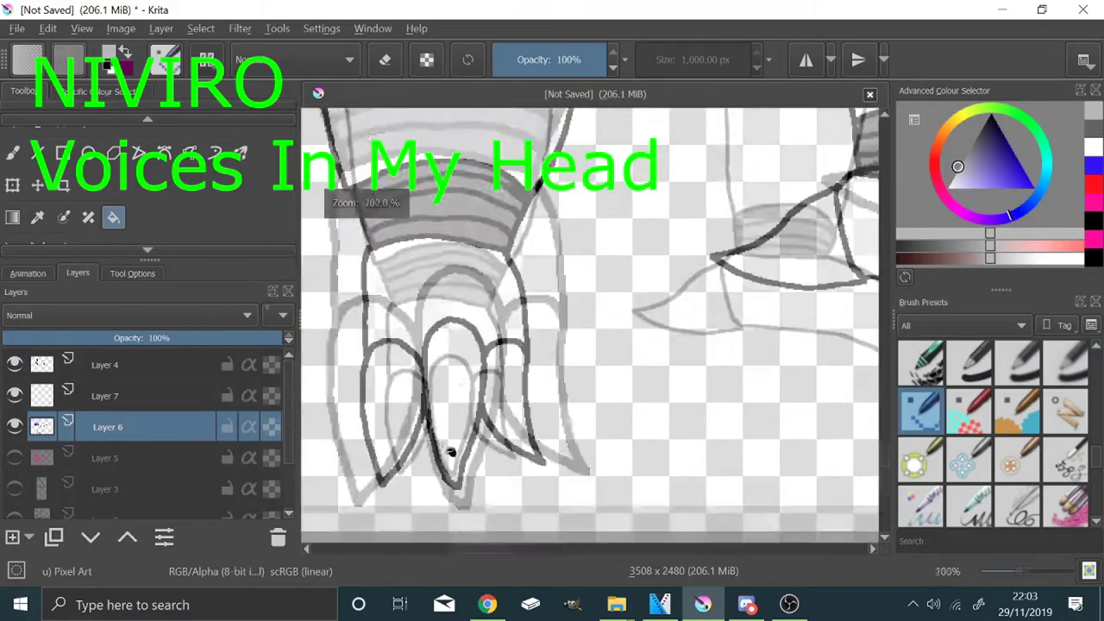
{"action": "scroll", "coordinate": [618, 327], "scroll_direction": "down", "scroll_amount": 3}
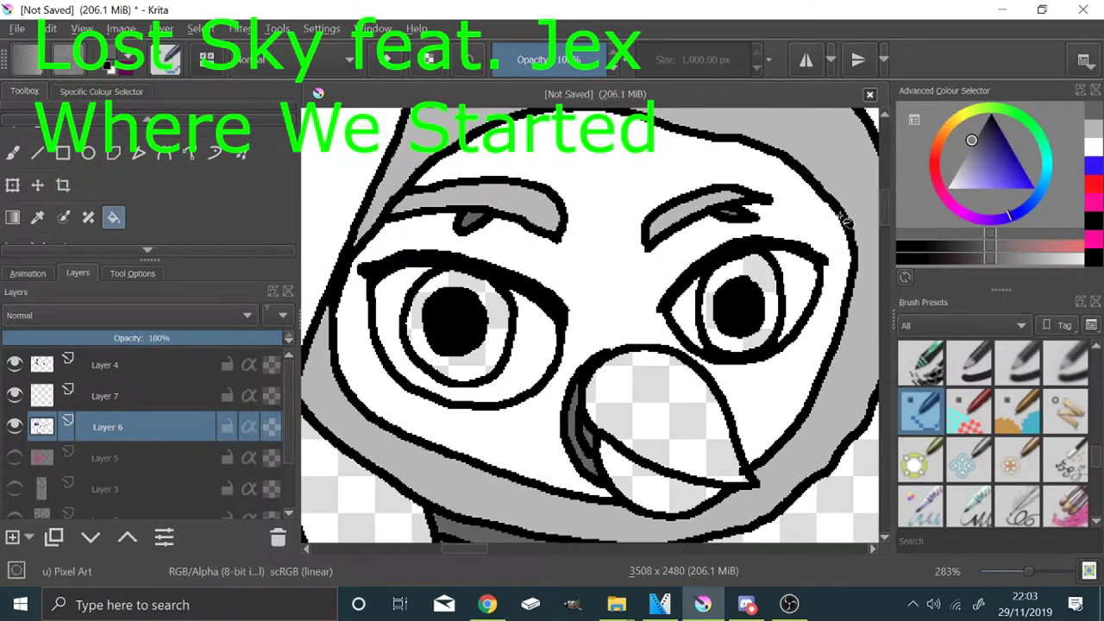
Fill both irises with bright green and both halves of the beak with light grey
{"action": "left_click", "coordinate": [999, 111]}
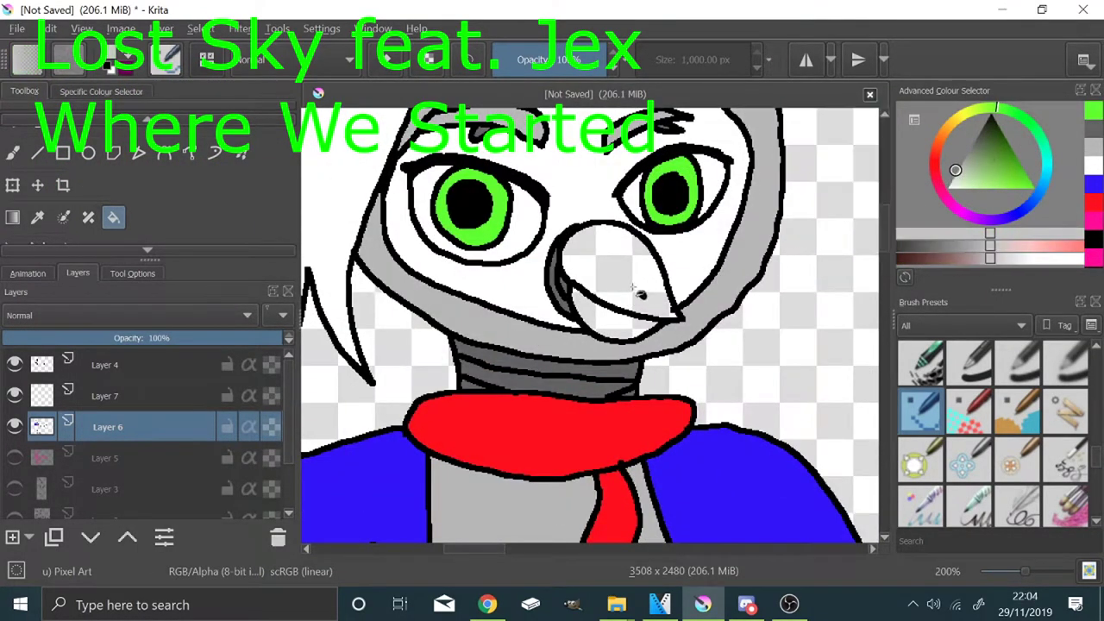
{"action": "scroll", "coordinate": [633, 280], "scroll_direction": "up", "scroll_amount": 3}
{"action": "left_click", "coordinate": [634, 276]}
{"action": "left_click", "coordinate": [643, 395]}
{"action": "scroll", "coordinate": [674, 337], "scroll_direction": "down", "scroll_amount": 8}
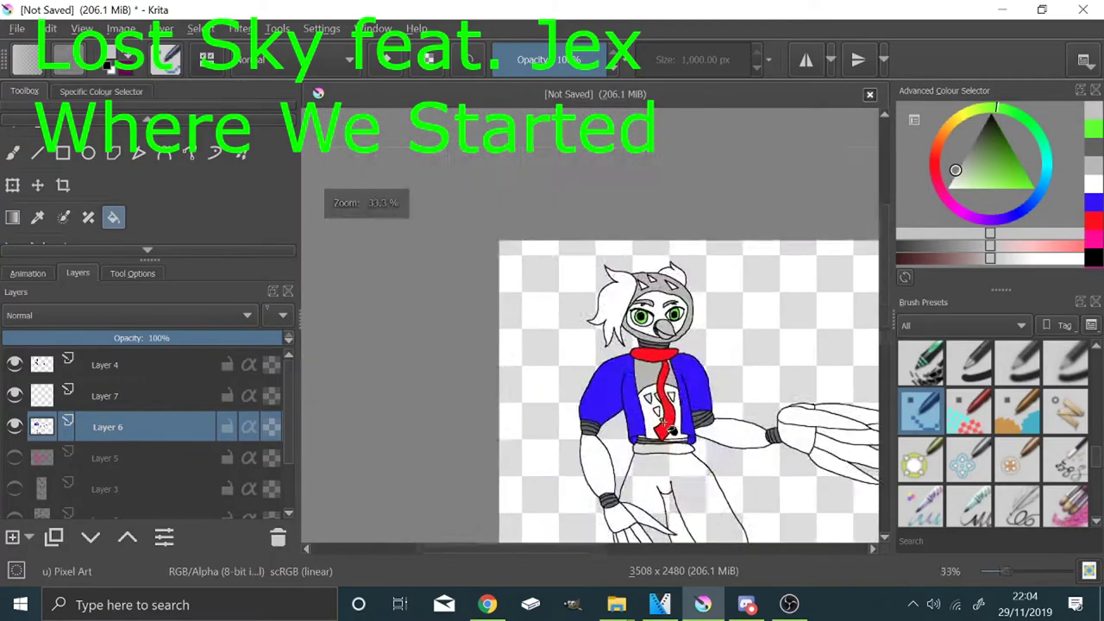
{"action": "scroll", "coordinate": [651, 392], "scroll_direction": "up", "scroll_amount": 6}
{"action": "left_click", "coordinate": [459, 145]}
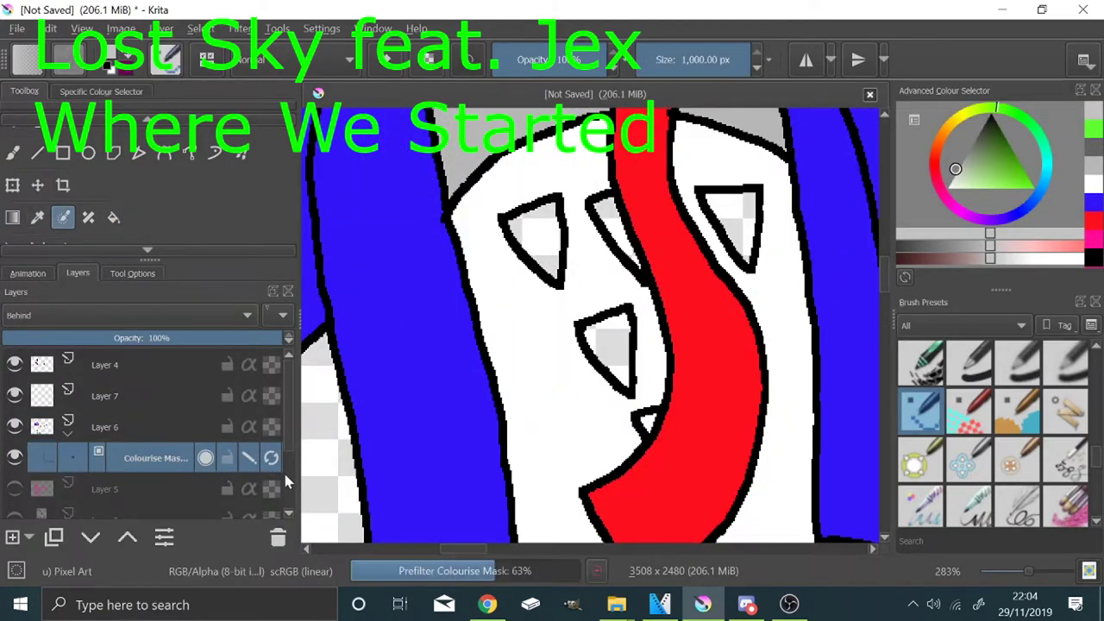
{"action": "scroll", "coordinate": [584, 323], "scroll_direction": "down", "scroll_amount": 5}
{"action": "key", "text": "ctrl+z"}
{"action": "scroll", "coordinate": [588, 285], "scroll_direction": "up", "scroll_amount": 4}
Sample the chest's light grey and fill the small triangular markings on the white belly with it
{"action": "left_click", "coordinate": [37, 217]}
{"action": "left_click", "coordinate": [509, 259]}
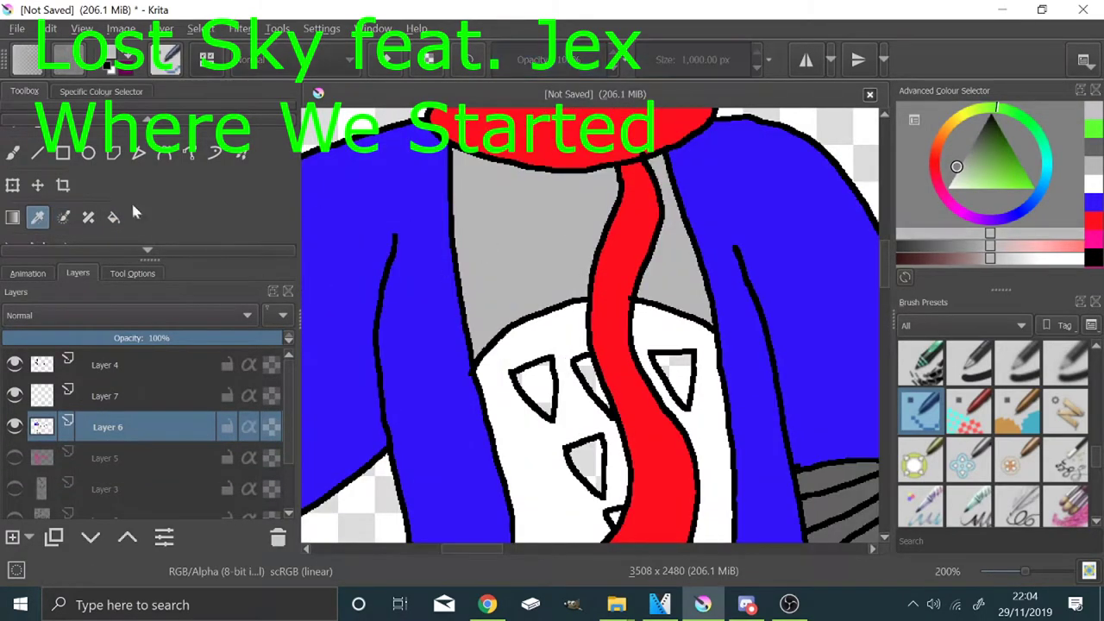
{"action": "left_click", "coordinate": [113, 217]}
{"action": "scroll", "coordinate": [531, 390], "scroll_direction": "up", "scroll_amount": 4}
{"action": "left_click", "coordinate": [531, 390]}
{"action": "left_click", "coordinate": [766, 354]}
{"action": "scroll", "coordinate": [767, 354], "scroll_direction": "down", "scroll_amount": 4}
{"action": "left_click", "coordinate": [554, 353]}
{"action": "scroll", "coordinate": [599, 294], "scroll_direction": "down", "scroll_amount": 5}
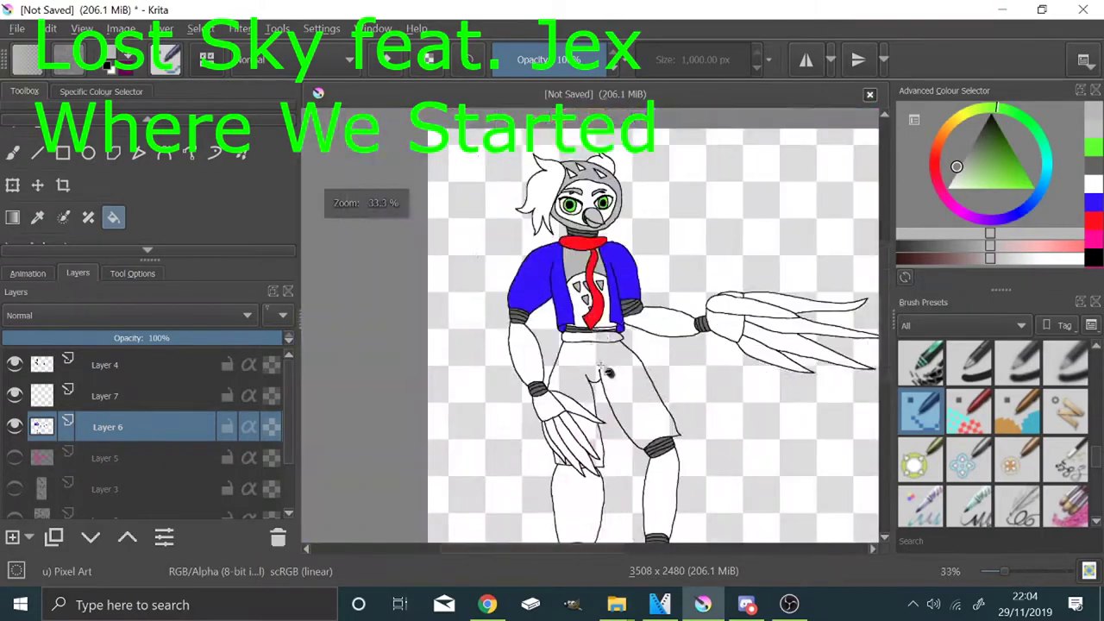
Fill the waistband of the shorts with near-black
{"action": "scroll", "coordinate": [601, 353], "scroll_direction": "up", "scroll_amount": 3}
{"action": "left_click", "coordinate": [987, 116]}
{"action": "left_click", "coordinate": [1000, 258]}
{"action": "left_click", "coordinate": [639, 275]}
Mix a muted brown from the orange hue and fill the shorts with it
{"action": "scroll", "coordinate": [640, 251], "scroll_direction": "down", "scroll_amount": 3}
{"action": "scroll", "coordinate": [655, 272], "scroll_direction": "up", "scroll_amount": 2}
{"action": "scroll", "coordinate": [655, 272], "scroll_direction": "down", "scroll_amount": 3}
{"action": "scroll", "coordinate": [644, 209], "scroll_direction": "up", "scroll_amount": 3}
{"action": "left_click", "coordinate": [948, 126]}
{"action": "left_click_drag", "start_coordinate": [992, 146], "coordinate": [1014, 145]}
{"action": "left_click", "coordinate": [950, 123]}
{"action": "left_click", "coordinate": [996, 155]}
{"action": "left_click", "coordinate": [940, 135]}
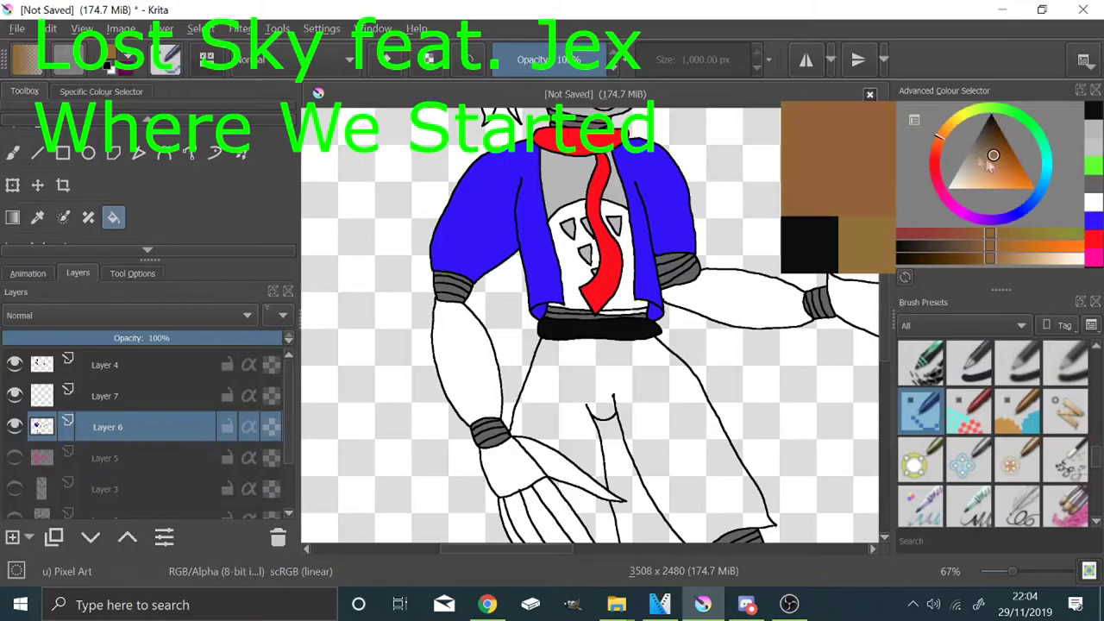
{"action": "left_click", "coordinate": [989, 159]}
{"action": "left_click", "coordinate": [643, 367]}
Inspect the flat colours across the whole figure for areas that are still unfilled
{"action": "scroll", "coordinate": [643, 367], "scroll_direction": "down", "scroll_amount": 3}
{"action": "scroll", "coordinate": [647, 476], "scroll_direction": "up", "scroll_amount": 4}
{"action": "scroll", "coordinate": [517, 356], "scroll_direction": "up", "scroll_amount": 4}
{"action": "scroll", "coordinate": [798, 378], "scroll_direction": "down", "scroll_amount": 7}
{"action": "scroll", "coordinate": [592, 322], "scroll_direction": "up", "scroll_amount": 7}
{"action": "scroll", "coordinate": [623, 345], "scroll_direction": "down", "scroll_amount": 5}
{"action": "scroll", "coordinate": [604, 343], "scroll_direction": "up", "scroll_amount": 3}
{"action": "scroll", "coordinate": [605, 342], "scroll_direction": "down", "scroll_amount": 8}
{"action": "scroll", "coordinate": [636, 495], "scroll_direction": "up", "scroll_amount": 4}
Hide Layer 6, show the pink base on Layer 5 and make Layer 5 active
{"action": "left_click", "coordinate": [14, 426]}
{"action": "left_click", "coordinate": [14, 458]}
{"action": "left_click", "coordinate": [139, 400]}
{"action": "left_click", "coordinate": [148, 456]}
{"action": "scroll", "coordinate": [94, 216], "scroll_direction": "down", "scroll_amount": 3}
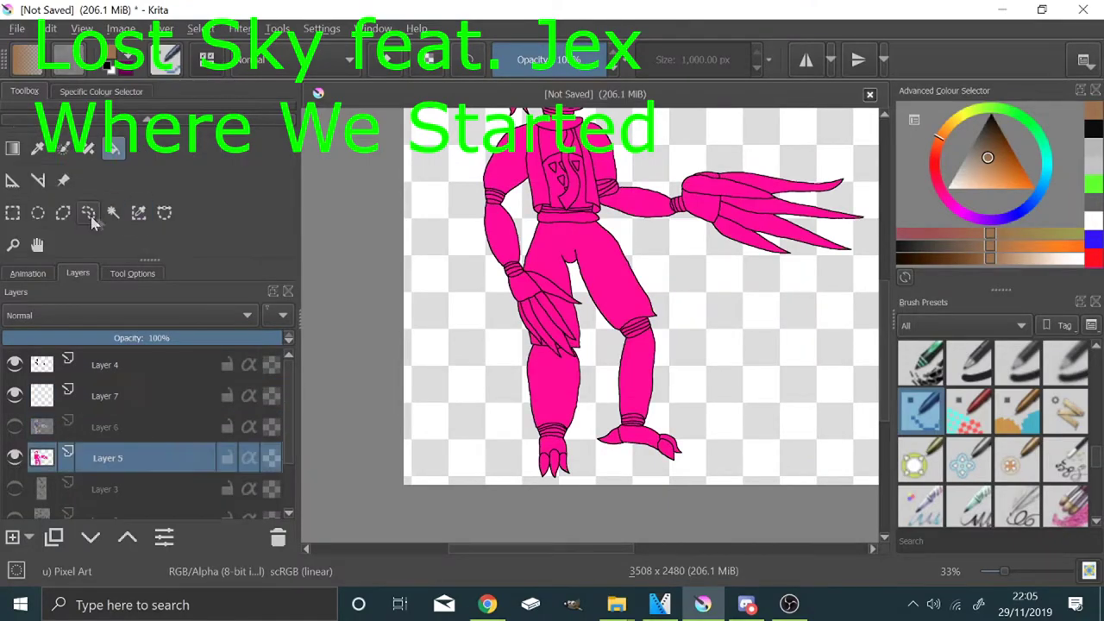
Select all the pink areas of Layer 5 by similar colour and make Layer 7 the active layer
{"action": "left_click", "coordinate": [139, 213]}
{"action": "left_click", "coordinate": [621, 272]}
{"action": "left_click", "coordinate": [77, 400]}
{"action": "scroll", "coordinate": [479, 401], "scroll_direction": "down", "scroll_amount": 4}
{"action": "scroll", "coordinate": [500, 324], "scroll_direction": "up", "scroll_amount": 6}
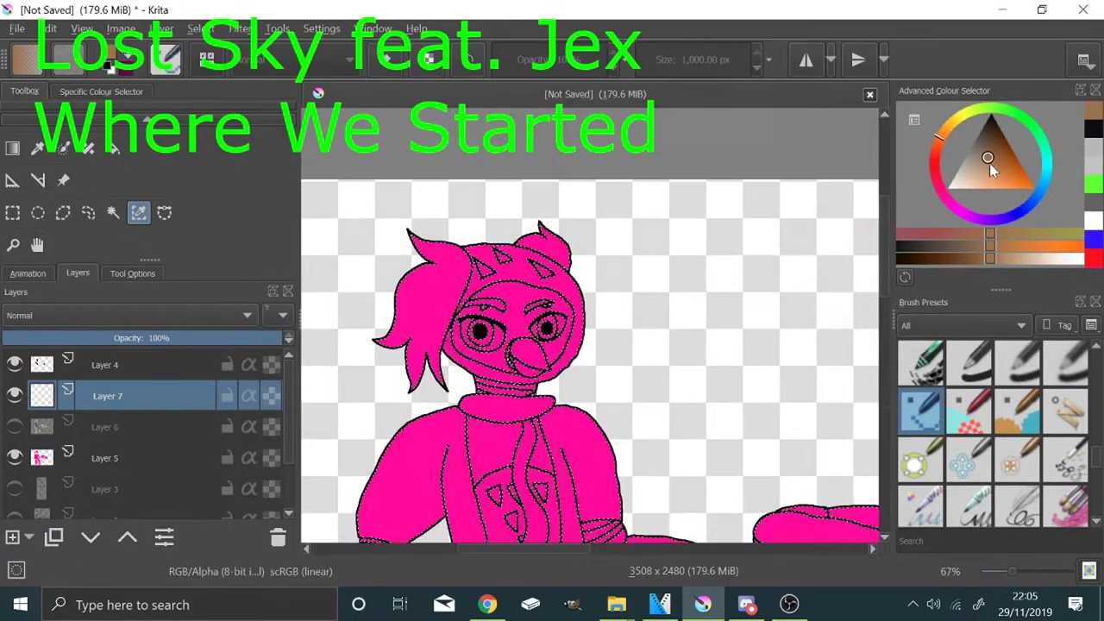
Set up the freehand brush with black at a size of 7.06 px for painting inside the selection
{"action": "left_click_drag", "start_coordinate": [990, 166], "coordinate": [989, 112]}
{"action": "scroll", "coordinate": [14, 179], "scroll_direction": "up", "scroll_amount": 2}
{"action": "left_click", "coordinate": [13, 153]}
{"action": "left_click_drag", "start_coordinate": [709, 60], "coordinate": [670, 60]}
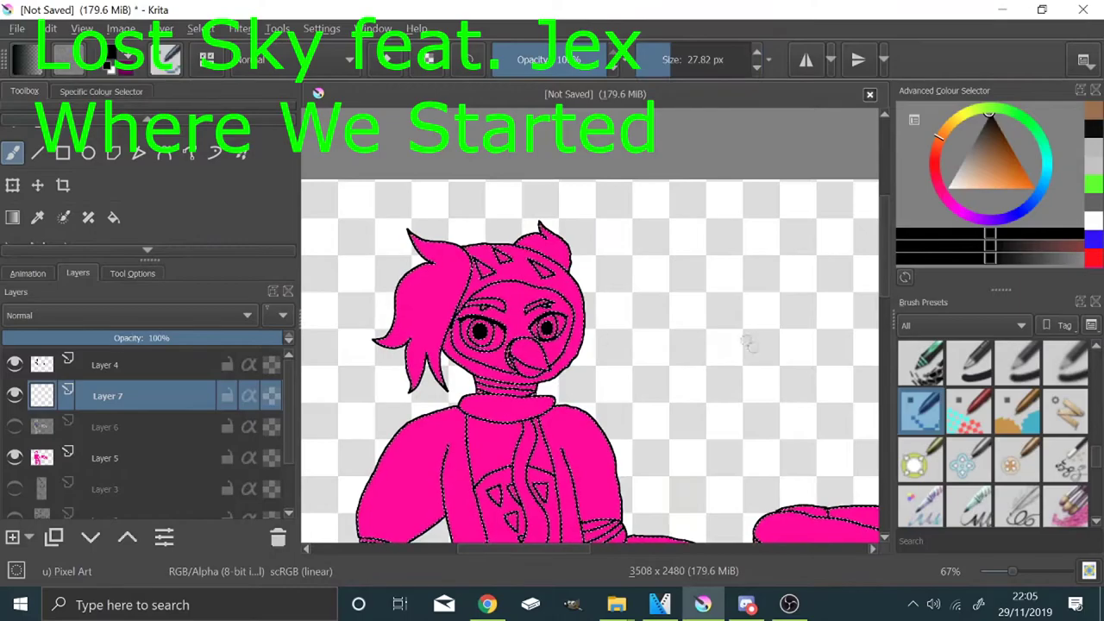
{"action": "scroll", "coordinate": [604, 268], "scroll_direction": "down", "scroll_amount": 3}
{"action": "scroll", "coordinate": [625, 366], "scroll_direction": "up", "scroll_amount": 2}
{"action": "scroll", "coordinate": [147, 241], "scroll_direction": "down", "scroll_amount": 3}
{"action": "left_click", "coordinate": [139, 213]}
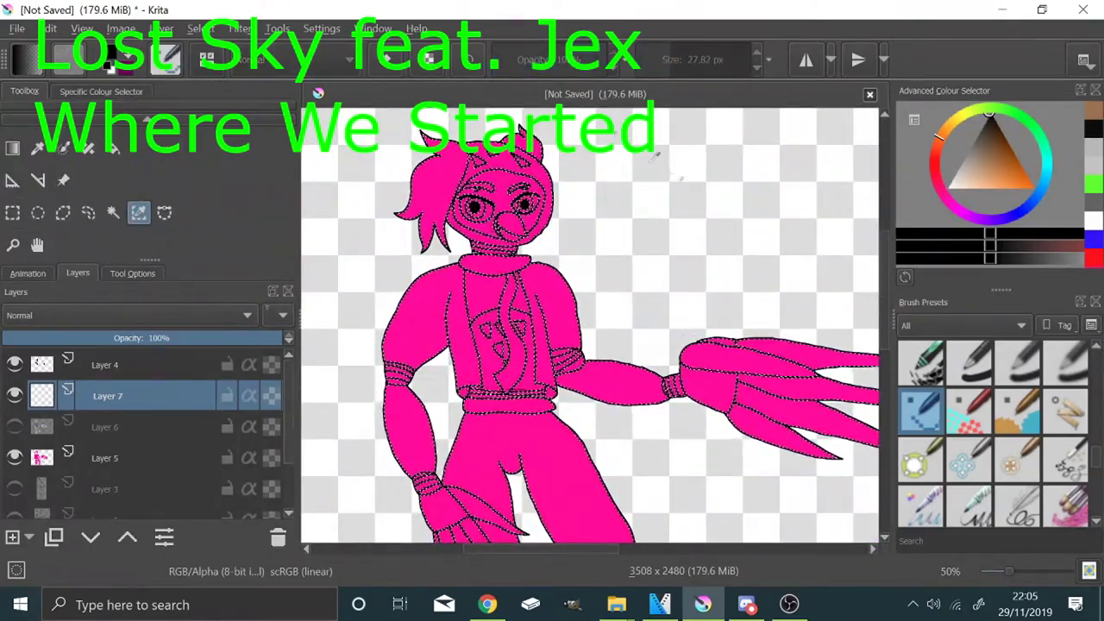
{"action": "scroll", "coordinate": [53, 180], "scroll_direction": "up", "scroll_amount": 3}
{"action": "left_click", "coordinate": [14, 154]}
{"action": "scroll", "coordinate": [440, 164], "scroll_direction": "up", "scroll_amount": 1}
{"action": "scroll", "coordinate": [552, 327], "scroll_direction": "down", "scroll_amount": 1}
{"action": "scroll", "coordinate": [474, 164], "scroll_direction": "up", "scroll_amount": 1}
{"action": "scroll", "coordinate": [517, 172], "scroll_direction": "up", "scroll_amount": 2}
{"action": "left_click", "coordinate": [658, 57]}
{"action": "scroll", "coordinate": [636, 155], "scroll_direction": "up", "scroll_amount": 4}
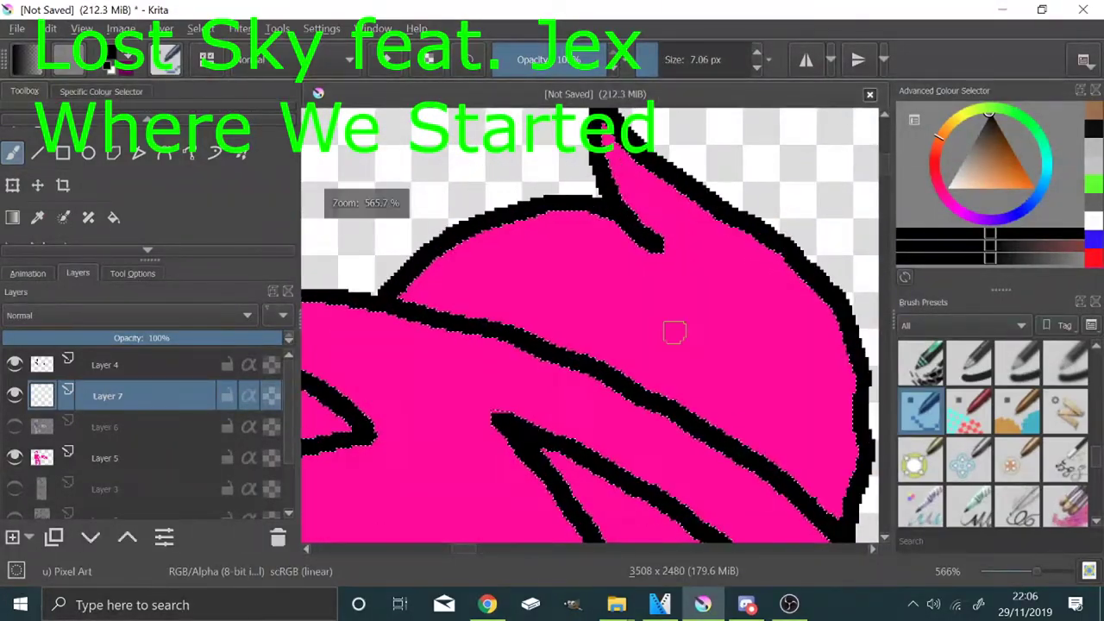
Shade the base of the small hair tuft in black and, with the brush at 5.06 px, the hood's edge beside the ponytail
{"action": "mouse_move", "coordinate": [837, 509]}
{"action": "left_mouse_down"}
{"action": "mouse_move", "coordinate": [758, 436]}
{"action": "mouse_move", "coordinate": [655, 371]}
{"action": "mouse_move", "coordinate": [468, 293]}
{"action": "mouse_move", "coordinate": [425, 289]}
{"action": "left_mouse_up"}
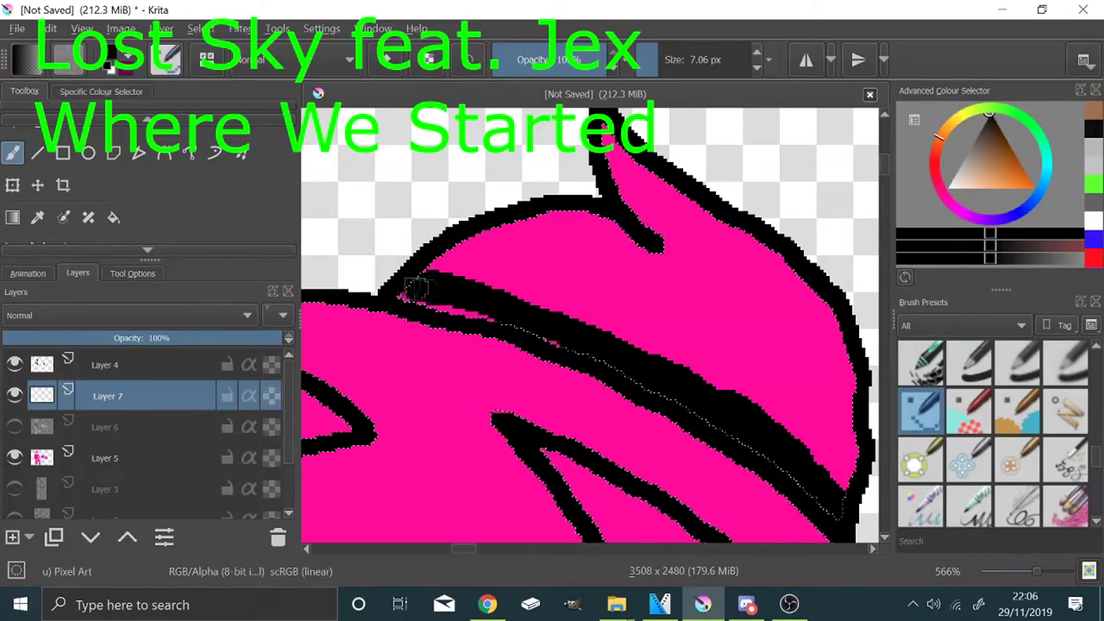
{"action": "key", "text": "bracketleft"}
{"action": "scroll", "coordinate": [653, 247], "scroll_direction": "down", "scroll_amount": 2}
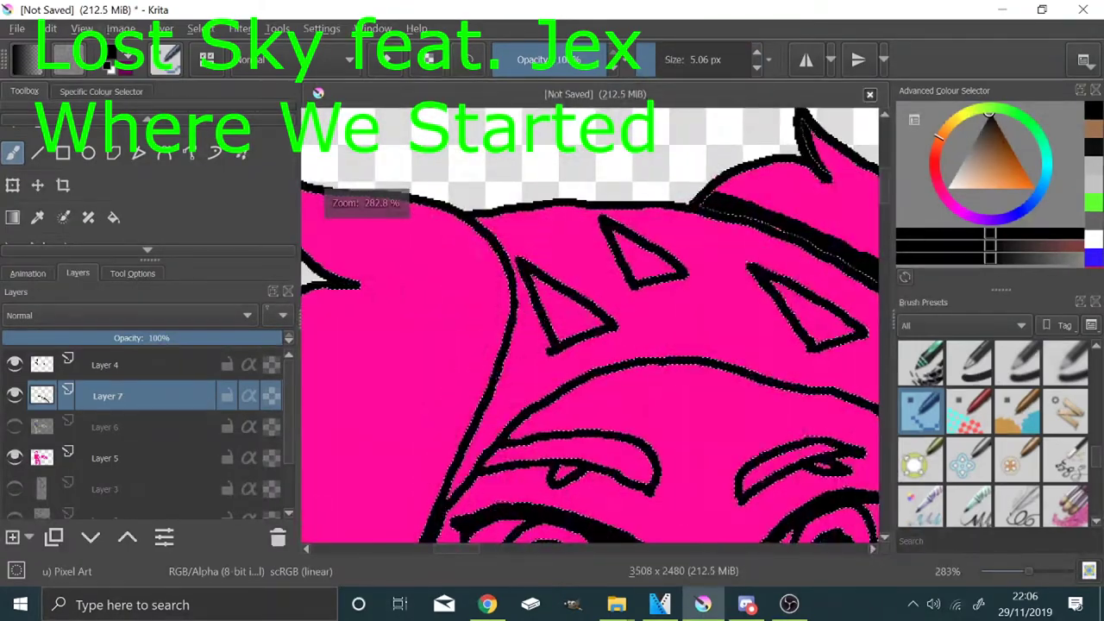
{"action": "mouse_move", "coordinate": [478, 218]}
{"action": "left_mouse_down"}
{"action": "mouse_move", "coordinate": [523, 302]}
{"action": "mouse_move", "coordinate": [457, 481]}
{"action": "mouse_move", "coordinate": [455, 213]}
{"action": "left_mouse_up"}
{"action": "scroll", "coordinate": [464, 467], "scroll_direction": "up", "scroll_amount": 1}
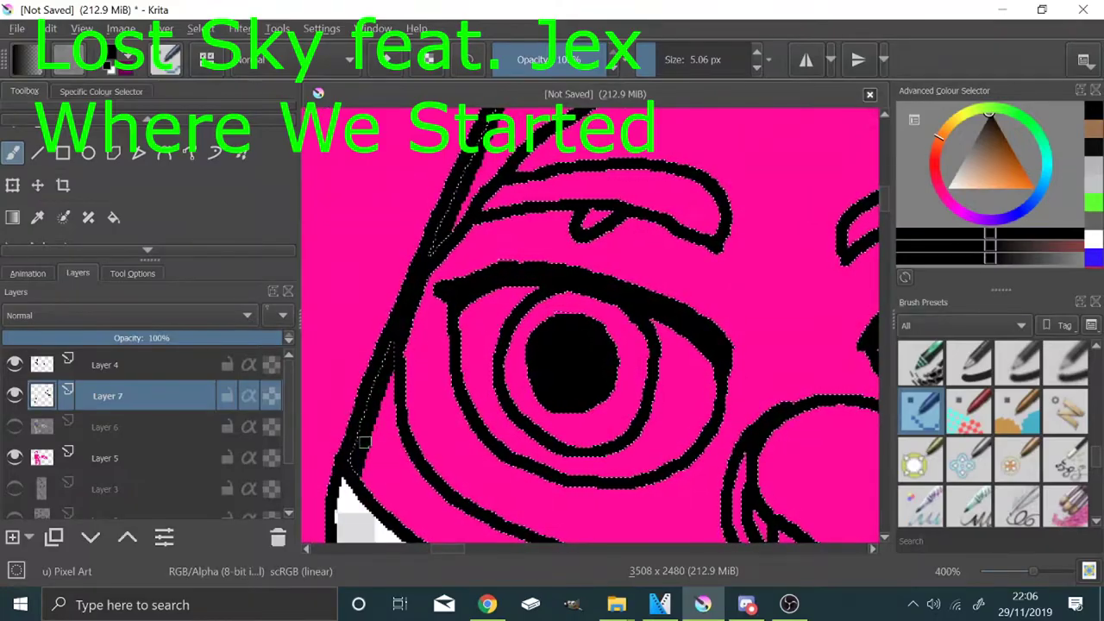
Paint black shading along the undersides of both eyebrows on Layer 7
{"action": "scroll", "coordinate": [518, 370], "scroll_direction": "up", "scroll_amount": 2}
{"action": "scroll", "coordinate": [557, 377], "scroll_direction": "down", "scroll_amount": 2}
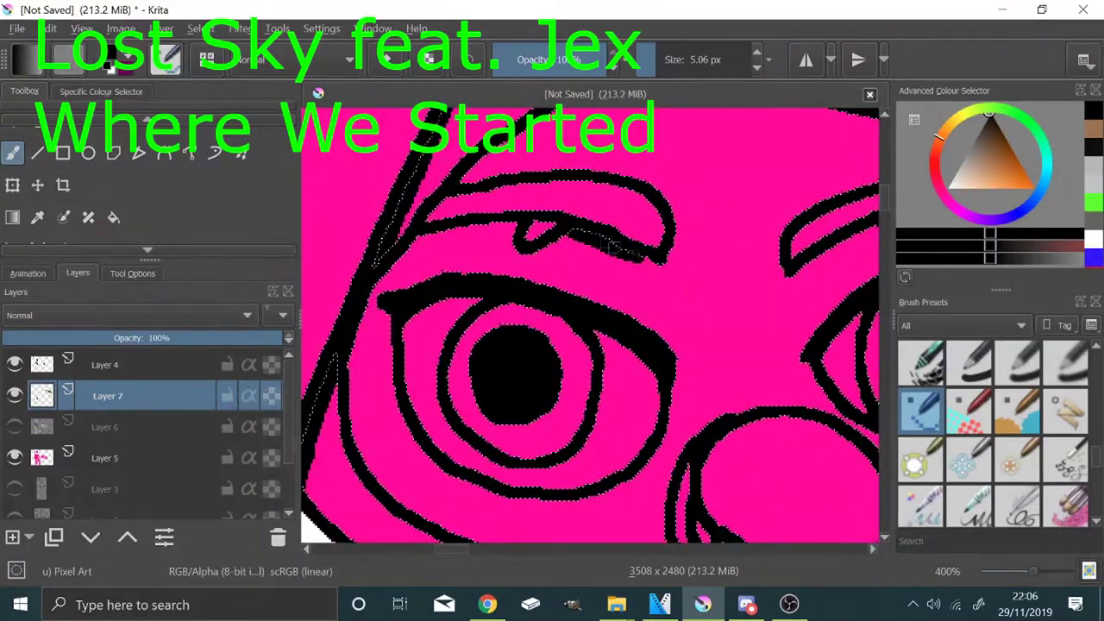
{"action": "scroll", "coordinate": [475, 232], "scroll_direction": "down", "scroll_amount": 2}
{"action": "scroll", "coordinate": [718, 195], "scroll_direction": "up", "scroll_amount": 3}
{"action": "scroll", "coordinate": [536, 281], "scroll_direction": "down", "scroll_amount": 3}
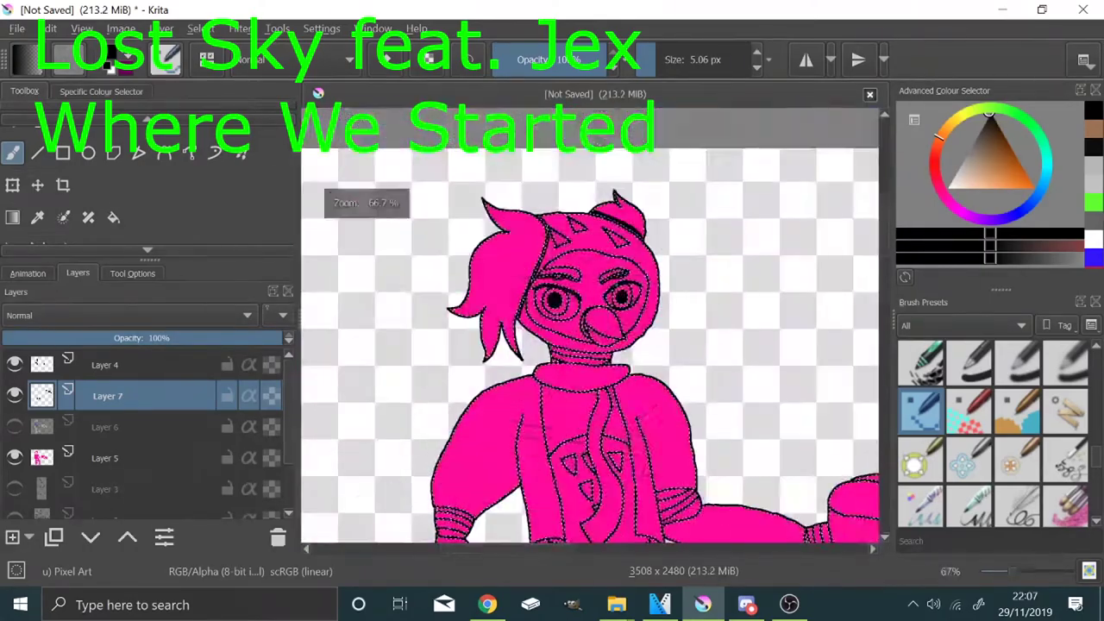
Paint black shading around the beak and mouth, and across the neck beneath the chin
{"action": "scroll", "coordinate": [507, 333], "scroll_direction": "up", "scroll_amount": 3}
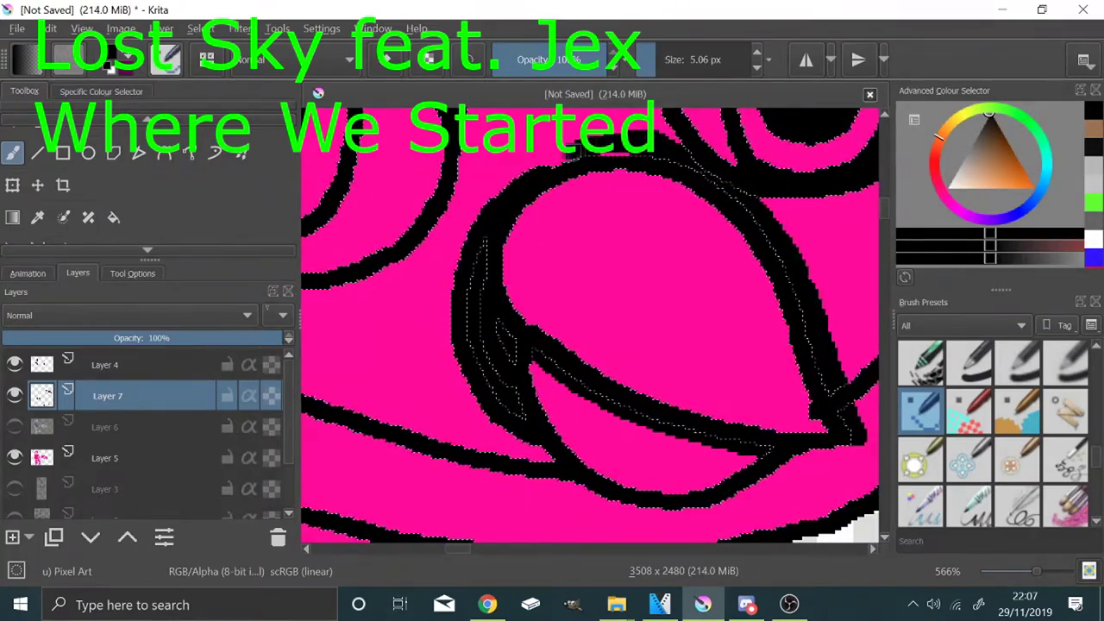
{"action": "scroll", "coordinate": [584, 488], "scroll_direction": "down", "scroll_amount": 2}
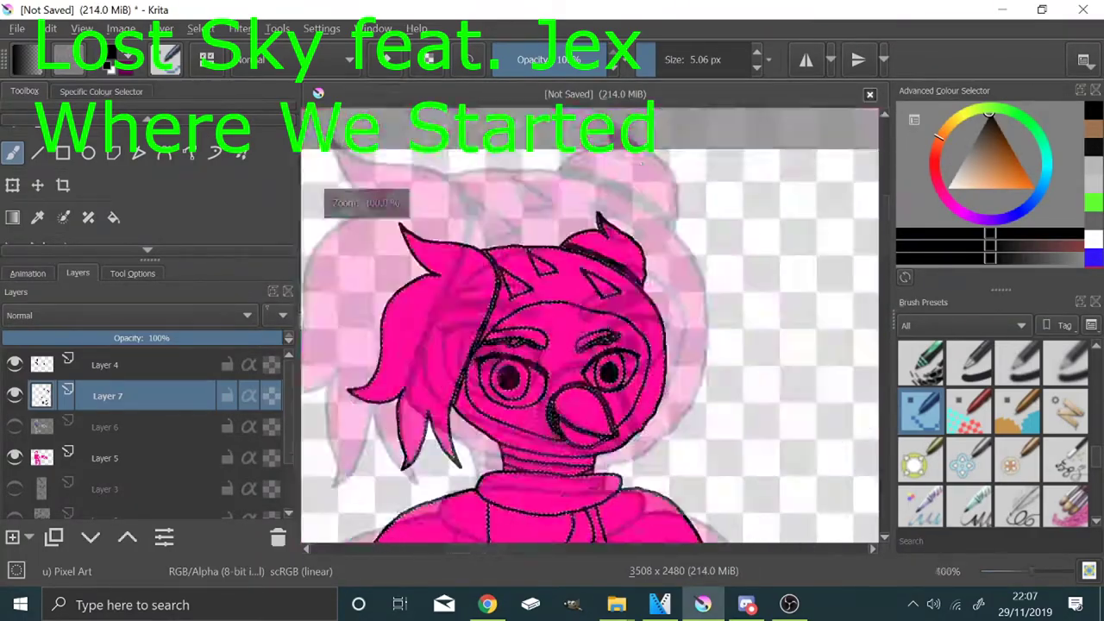
{"action": "scroll", "coordinate": [736, 422], "scroll_direction": "up", "scroll_amount": 1}
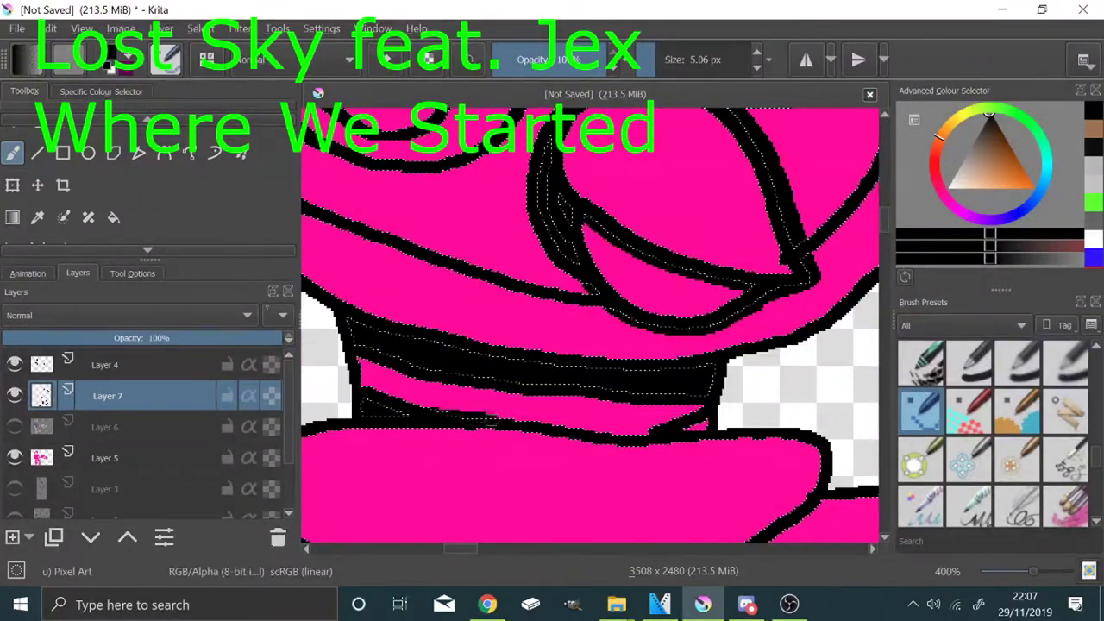
{"action": "scroll", "coordinate": [463, 413], "scroll_direction": "down", "scroll_amount": 3}
{"action": "scroll", "coordinate": [583, 376], "scroll_direction": "up", "scroll_amount": 3}
Paint a black shadow band on the jacket and chest along the scarf's lower edge
{"action": "left_click_drag", "start_coordinate": [420, 426], "coordinate": [392, 410]}
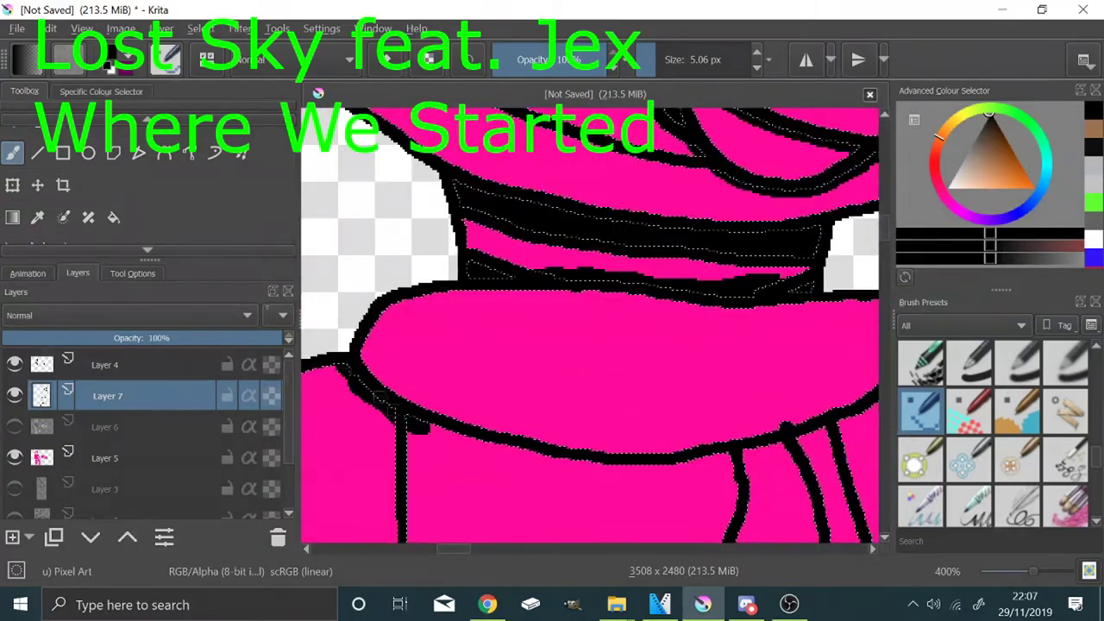
{"action": "scroll", "coordinate": [727, 470], "scroll_direction": "down", "scroll_amount": 2}
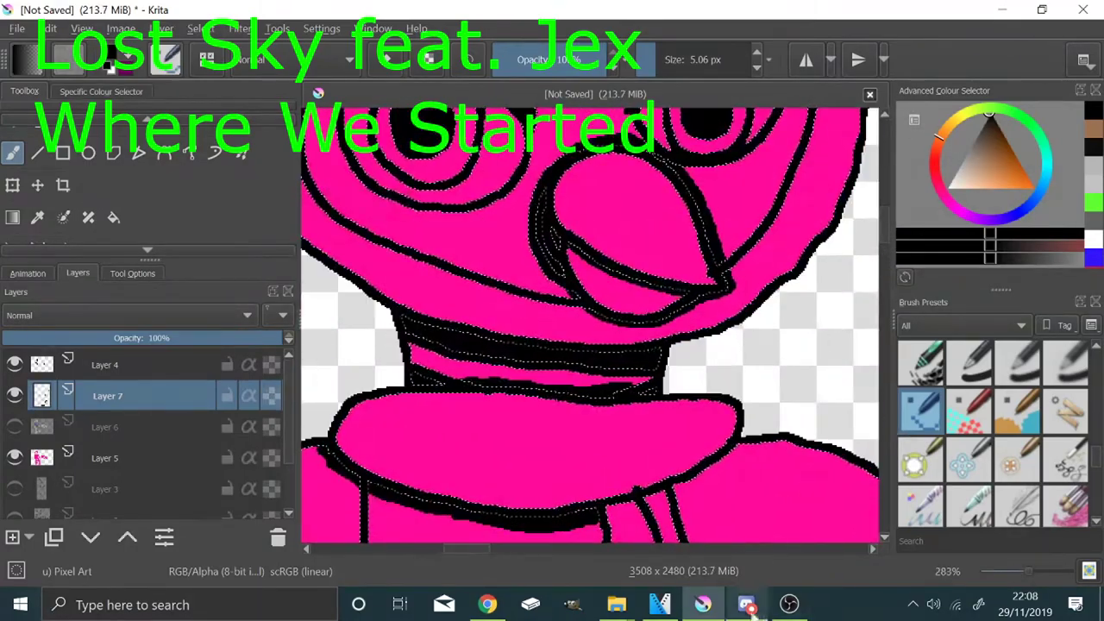
{"action": "scroll", "coordinate": [812, 450], "scroll_direction": "up", "scroll_amount": 2}
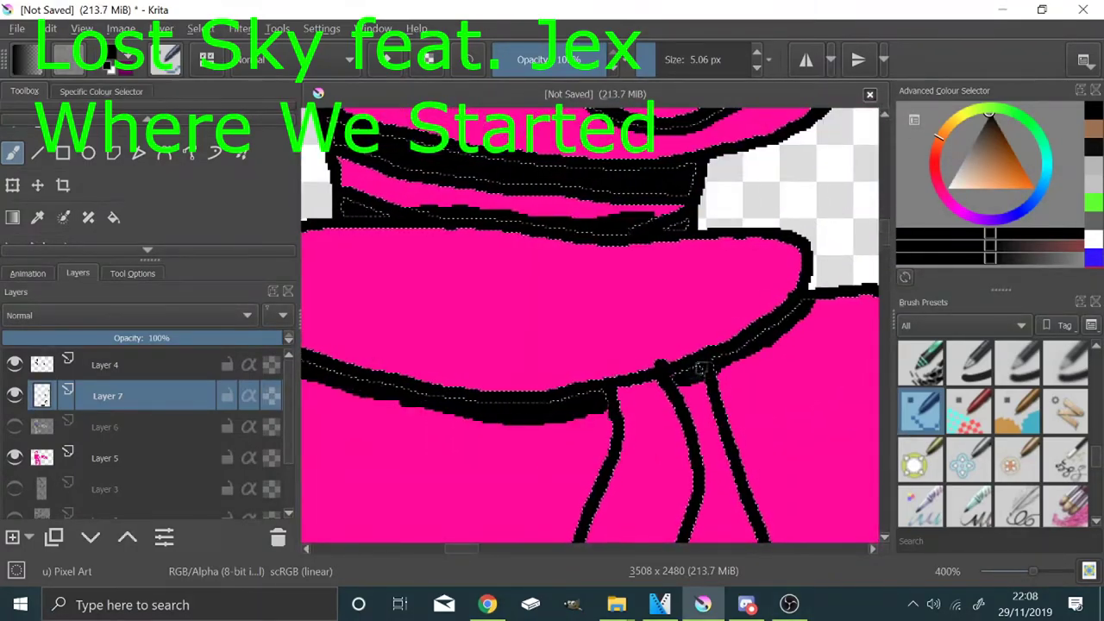
{"action": "scroll", "coordinate": [695, 374], "scroll_direction": "down", "scroll_amount": 3}
Paint a black shadow on the chest and belly along the tie's left edge, down to its tip
{"action": "scroll", "coordinate": [669, 289], "scroll_direction": "up", "scroll_amount": 2}
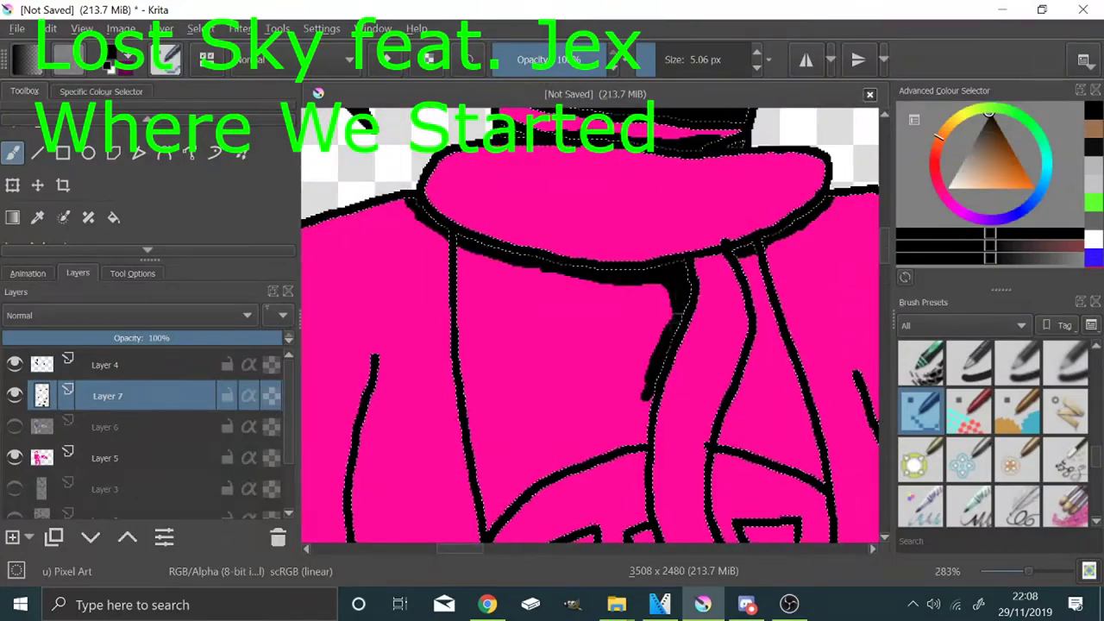
{"action": "scroll", "coordinate": [639, 450], "scroll_direction": "down", "scroll_amount": 2}
{"action": "scroll", "coordinate": [672, 313], "scroll_direction": "up", "scroll_amount": 3}
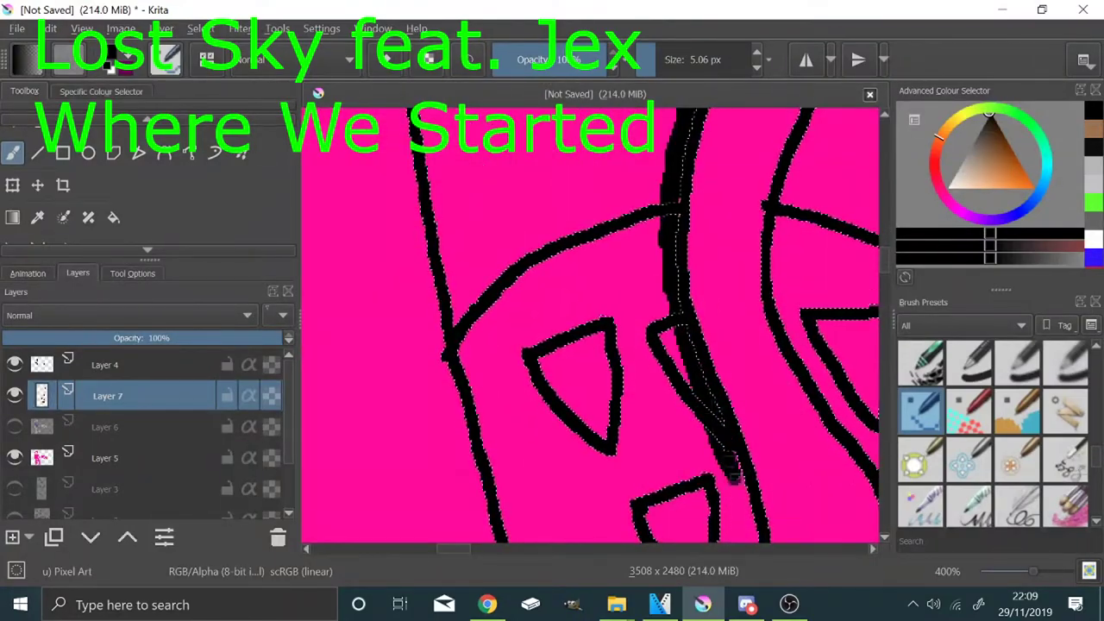
{"action": "left_click_drag", "start_coordinate": [732, 475], "coordinate": [700, 238]}
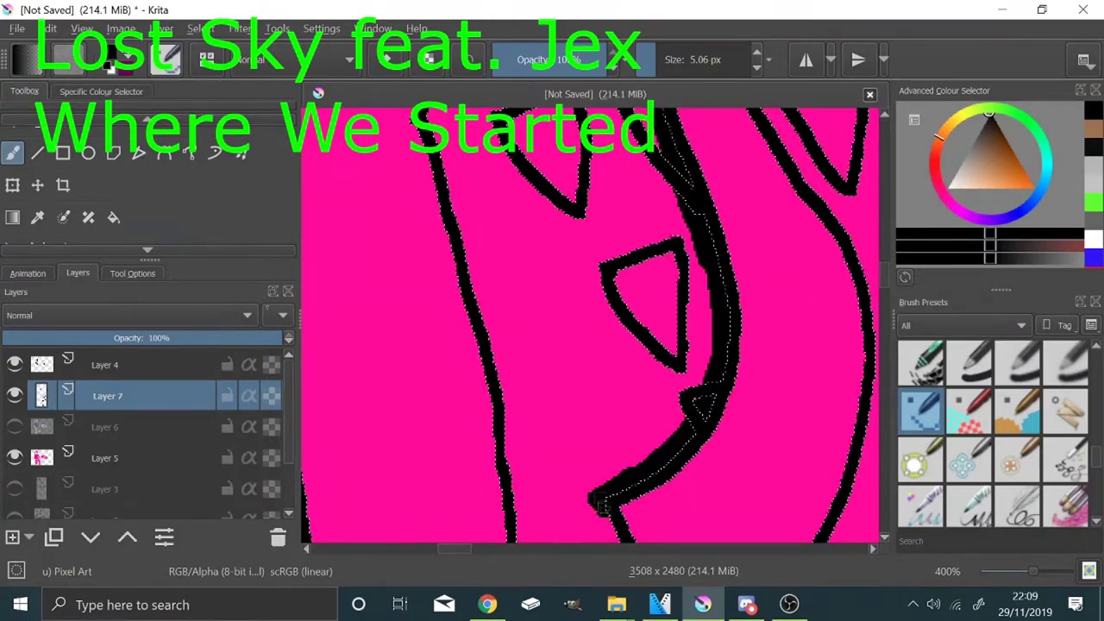
{"action": "scroll", "coordinate": [604, 510], "scroll_direction": "down", "scroll_amount": 3}
{"action": "scroll", "coordinate": [614, 391], "scroll_direction": "up", "scroll_amount": 4}
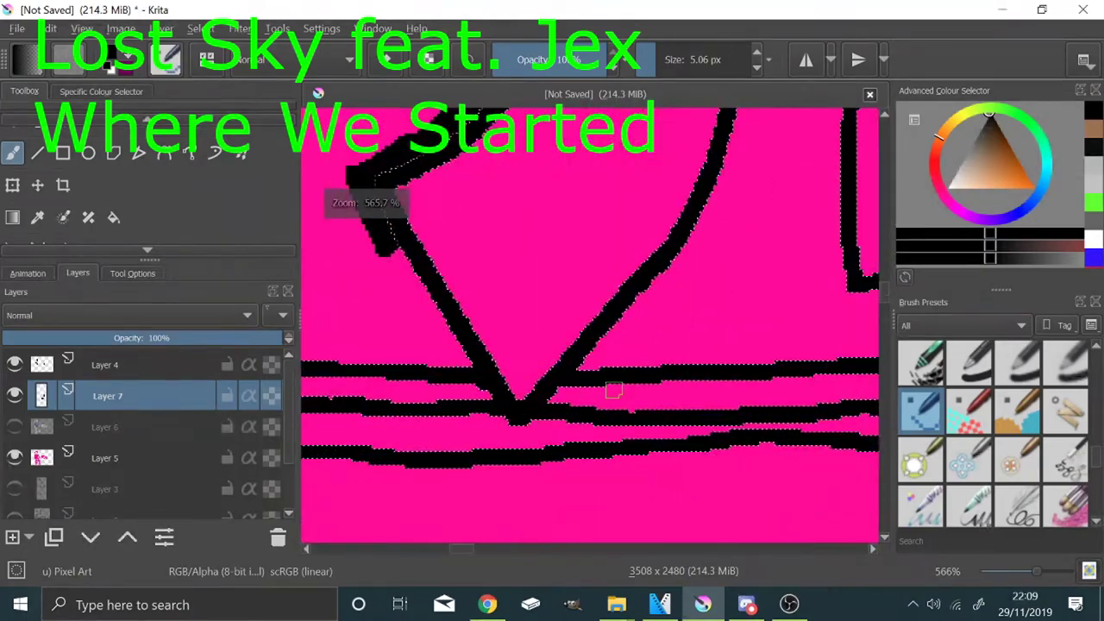
{"action": "scroll", "coordinate": [703, 220], "scroll_direction": "down", "scroll_amount": 3}
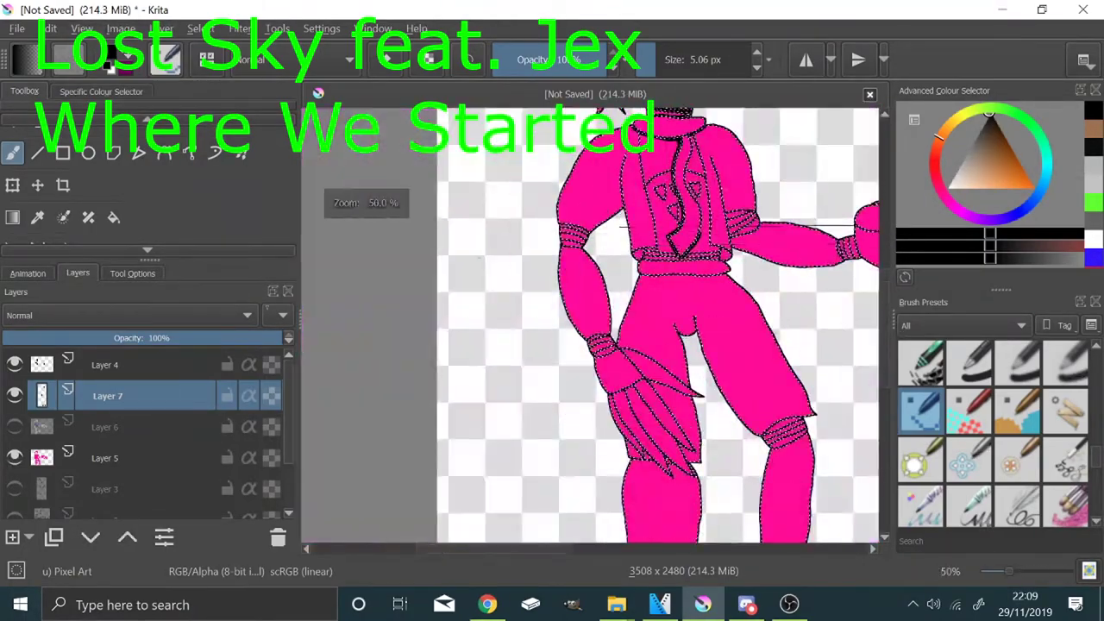
Paint black shading along the tie's right edge, down past the triangle markings to its tip
{"action": "scroll", "coordinate": [828, 536], "scroll_direction": "up", "scroll_amount": 3}
{"action": "scroll", "coordinate": [549, 172], "scroll_direction": "down", "scroll_amount": 3}
{"action": "scroll", "coordinate": [655, 272], "scroll_direction": "up", "scroll_amount": 3}
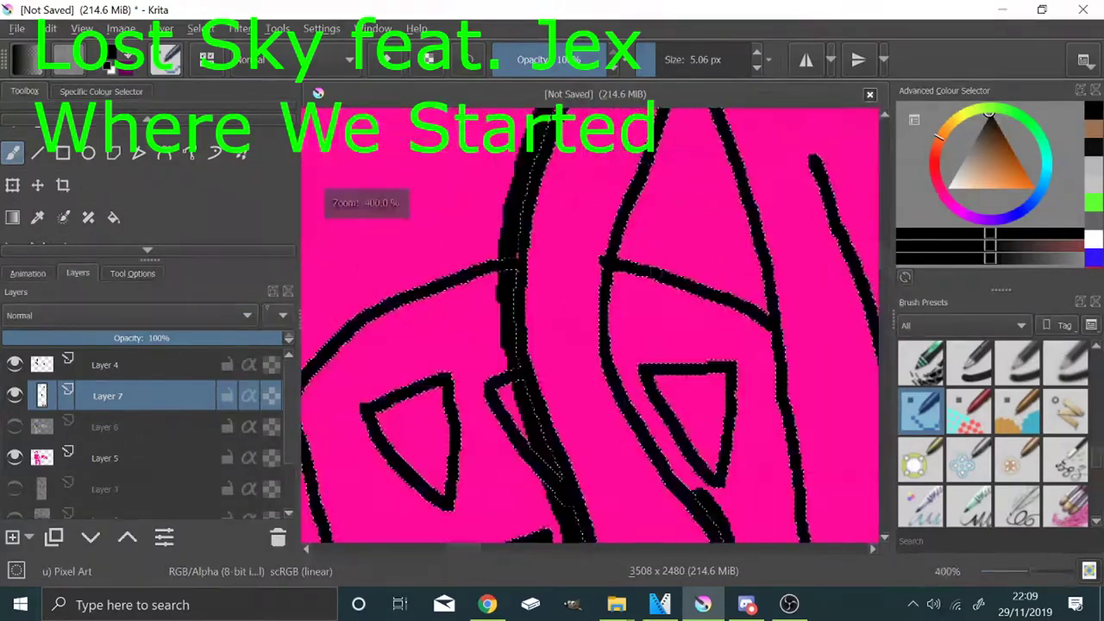
{"action": "left_click_drag", "start_coordinate": [674, 468], "coordinate": [613, 335]}
{"action": "scroll", "coordinate": [647, 180], "scroll_direction": "down", "scroll_amount": 3}
{"action": "scroll", "coordinate": [663, 354], "scroll_direction": "up", "scroll_amount": 3}
Fill a black shadow on the outstretched arm's sleeve beside the torso, continuing down across the elbow bands
{"action": "scroll", "coordinate": [676, 250], "scroll_direction": "down", "scroll_amount": 2}
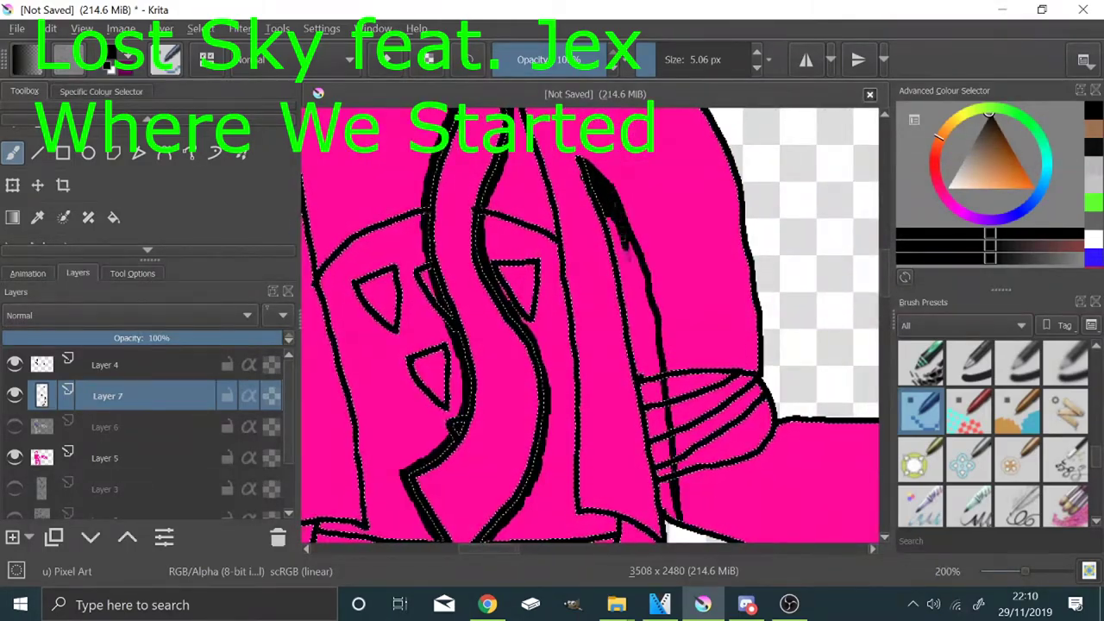
{"action": "scroll", "coordinate": [680, 263], "scroll_direction": "up", "scroll_amount": 3}
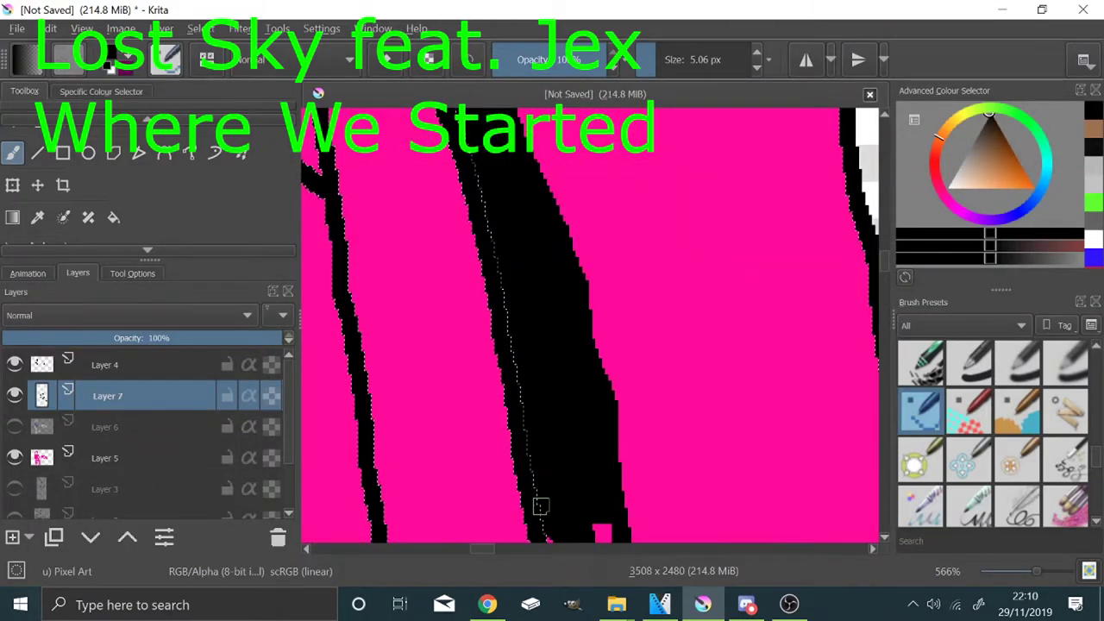
{"action": "scroll", "coordinate": [565, 371], "scroll_direction": "down", "scroll_amount": 2}
{"action": "scroll", "coordinate": [563, 500], "scroll_direction": "up", "scroll_amount": 2}
{"action": "left_click_drag", "start_coordinate": [586, 326], "coordinate": [612, 333]}
{"action": "scroll", "coordinate": [605, 513], "scroll_direction": "down", "scroll_amount": 3}
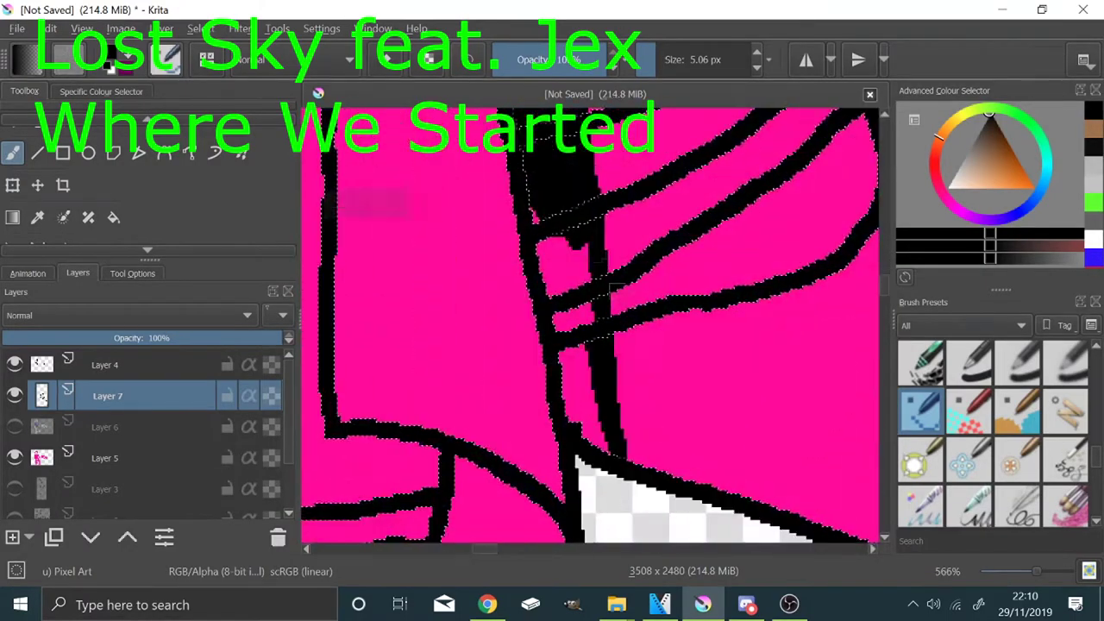
{"action": "scroll", "coordinate": [699, 297], "scroll_direction": "up", "scroll_amount": 2}
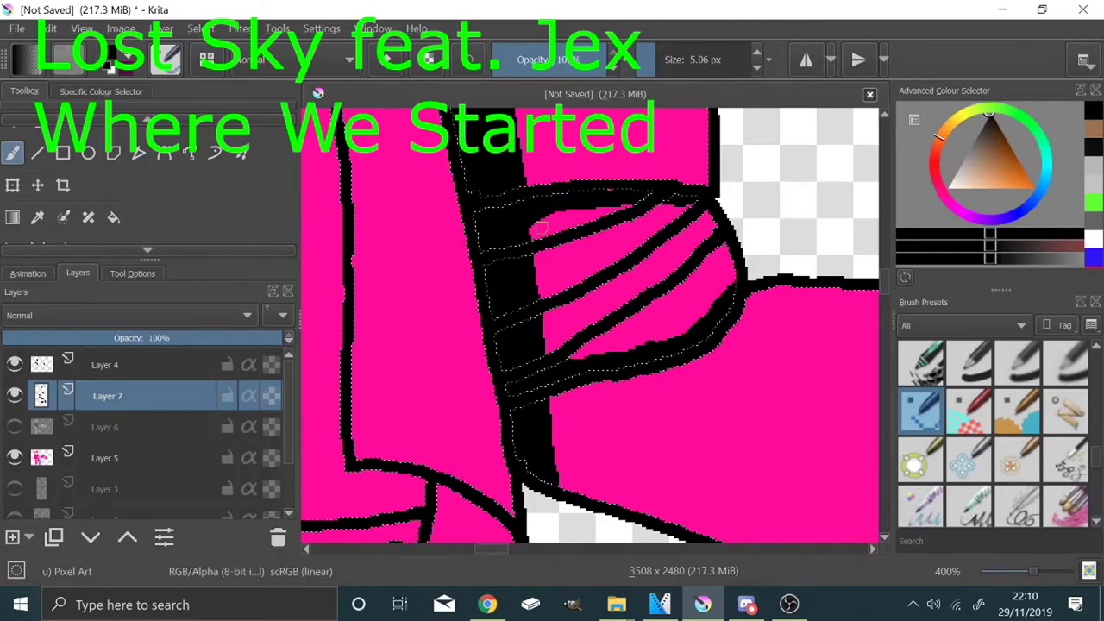
Fill the rounded corners at both ends of the jacket's hem with black shading
{"action": "scroll", "coordinate": [542, 227], "scroll_direction": "down", "scroll_amount": 2}
{"action": "scroll", "coordinate": [450, 391], "scroll_direction": "up", "scroll_amount": 4}
{"action": "left_click_drag", "start_coordinate": [619, 262], "coordinate": [739, 354]}
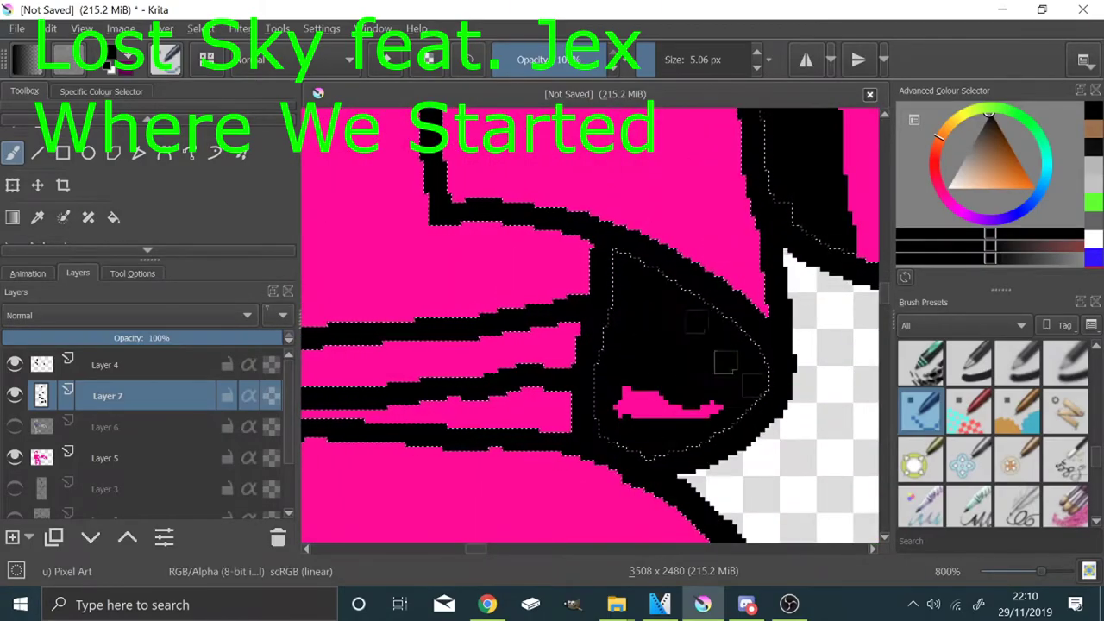
{"action": "scroll", "coordinate": [778, 359], "scroll_direction": "down", "scroll_amount": 4}
{"action": "scroll", "coordinate": [611, 248], "scroll_direction": "up", "scroll_amount": 5}
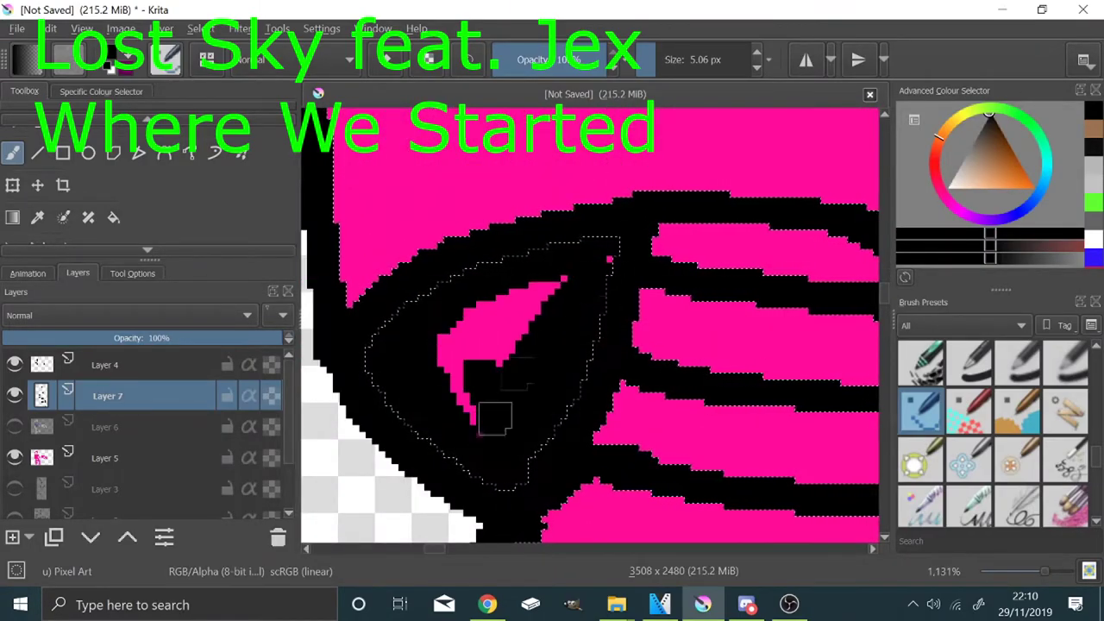
{"action": "scroll", "coordinate": [596, 269], "scroll_direction": "down", "scroll_amount": 2}
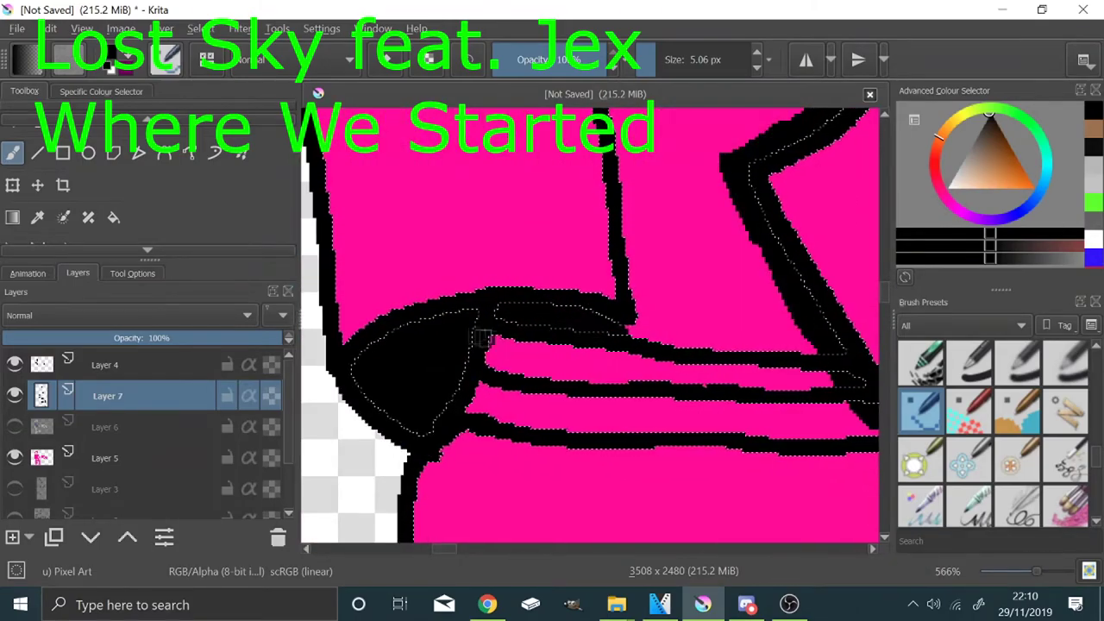
Paint black shading across the waist stripes behind the tie's tip and beneath the jacket's front panels
{"action": "left_click_drag", "start_coordinate": [490, 339], "coordinate": [784, 379]}
{"action": "scroll", "coordinate": [522, 326], "scroll_direction": "up", "scroll_amount": 1}
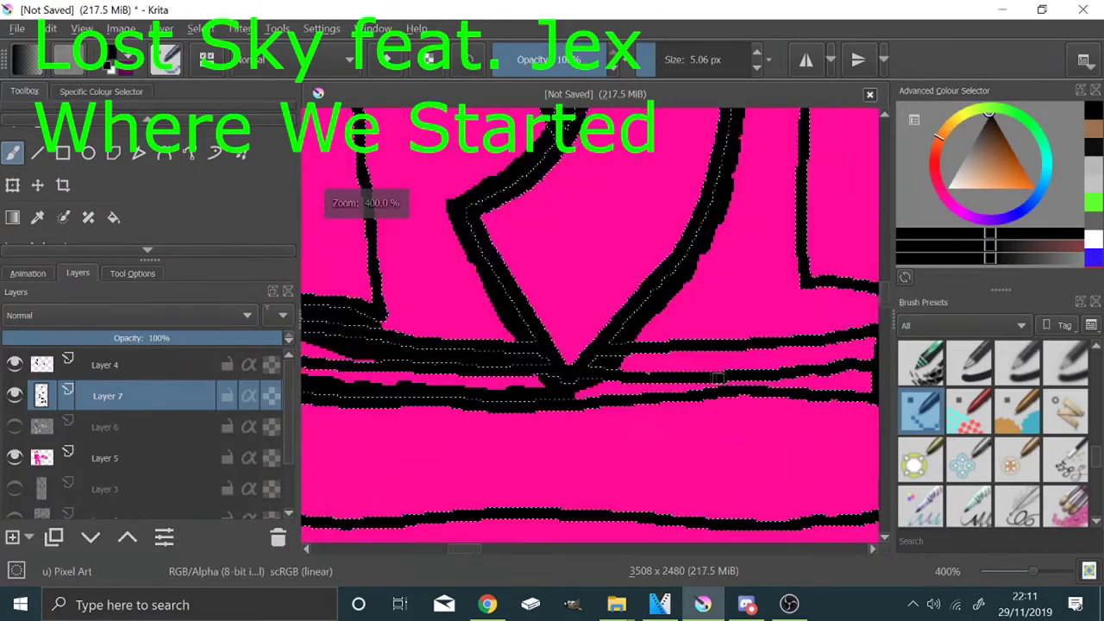
{"action": "scroll", "coordinate": [845, 401], "scroll_direction": "up", "scroll_amount": 1}
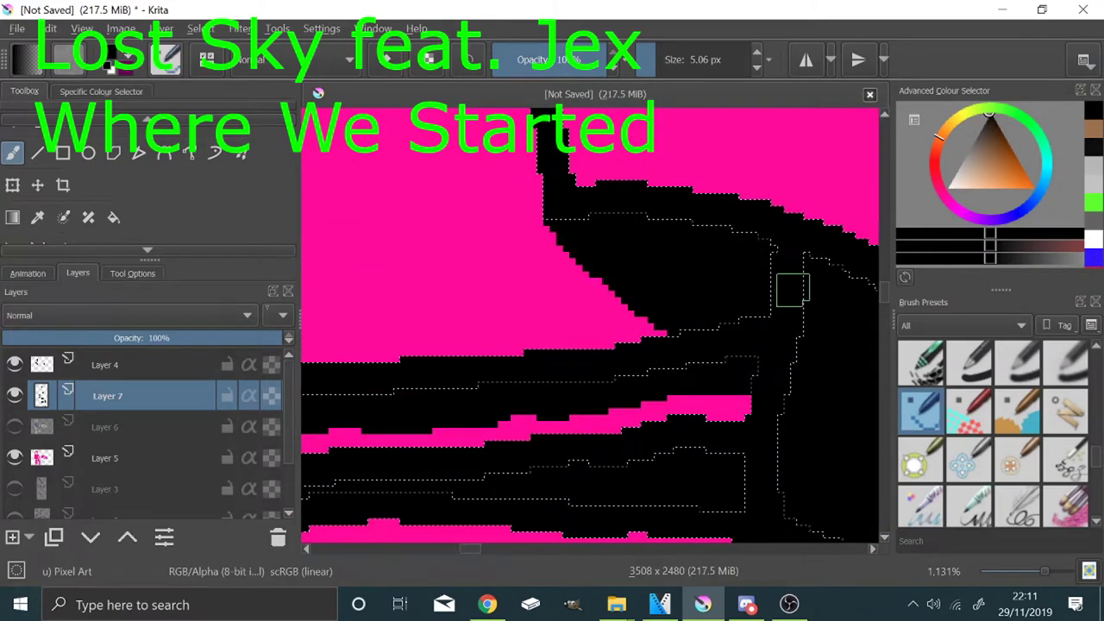
Paint a curved black shadow on the lowered arm's sleeve along the torso, down to the armpit
{"action": "scroll", "coordinate": [794, 289], "scroll_direction": "down", "scroll_amount": 9}
{"action": "scroll", "coordinate": [703, 189], "scroll_direction": "up", "scroll_amount": 4}
{"action": "scroll", "coordinate": [698, 194], "scroll_direction": "down", "scroll_amount": 4}
{"action": "scroll", "coordinate": [638, 336], "scroll_direction": "up", "scroll_amount": 5}
{"action": "mouse_move", "coordinate": [667, 132]}
{"action": "left_mouse_down"}
{"action": "mouse_move", "coordinate": [607, 269]}
{"action": "mouse_move", "coordinate": [626, 445]}
{"action": "mouse_move", "coordinate": [642, 397]}
{"action": "left_mouse_up"}
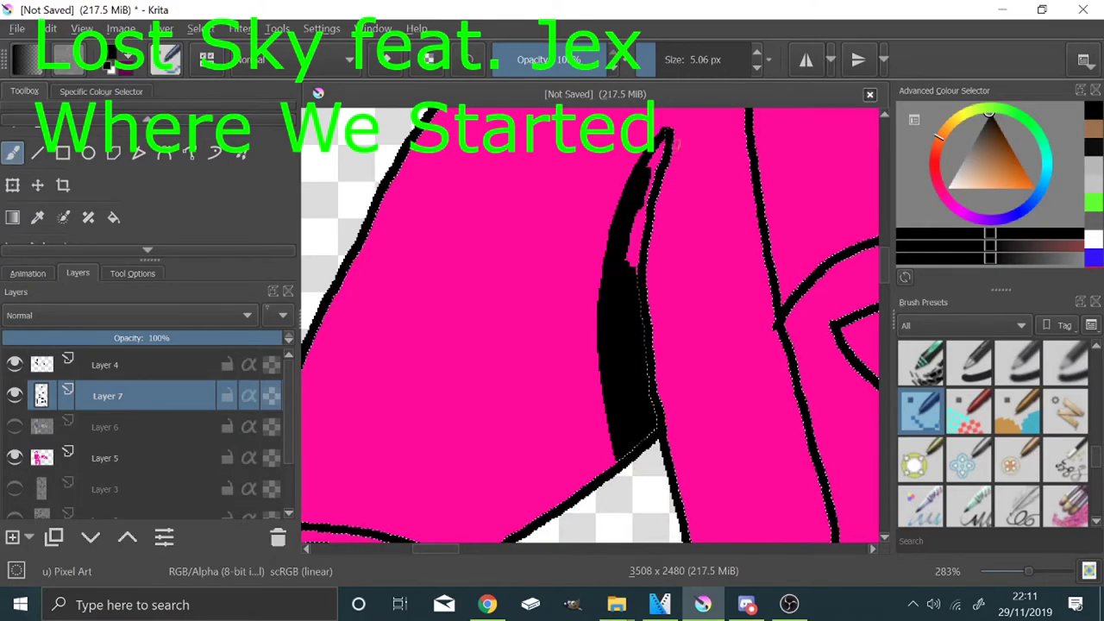
Paint black shading on the elbow bands and wrist bands of the lowered arm
{"action": "scroll", "coordinate": [626, 284], "scroll_direction": "down", "scroll_amount": 6}
{"action": "scroll", "coordinate": [642, 255], "scroll_direction": "up", "scroll_amount": 1}
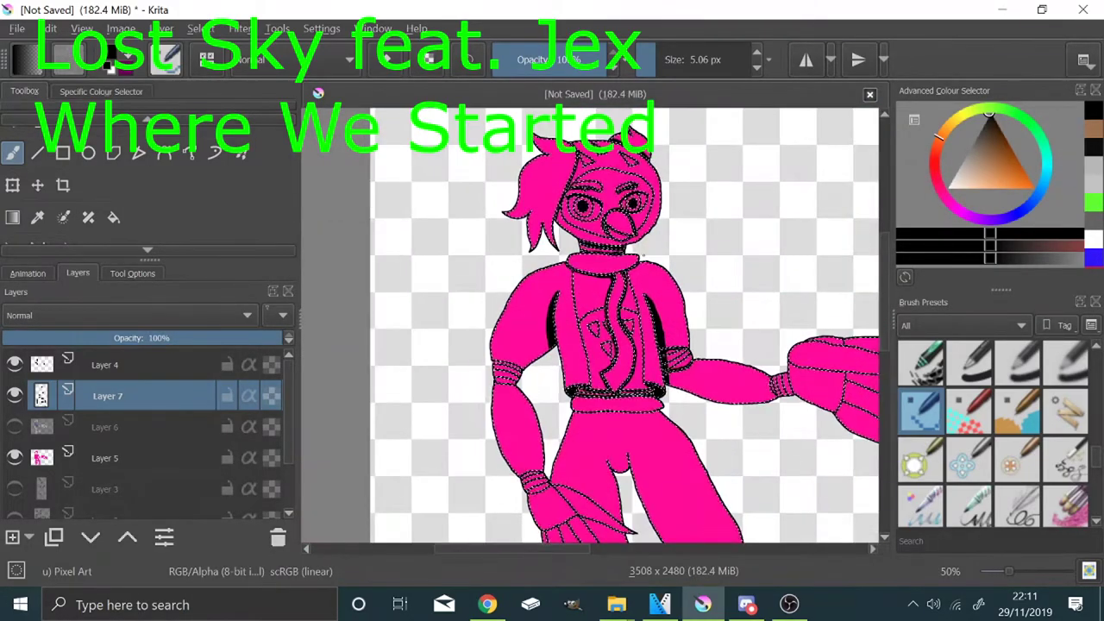
{"action": "scroll", "coordinate": [694, 357], "scroll_direction": "up", "scroll_amount": 7}
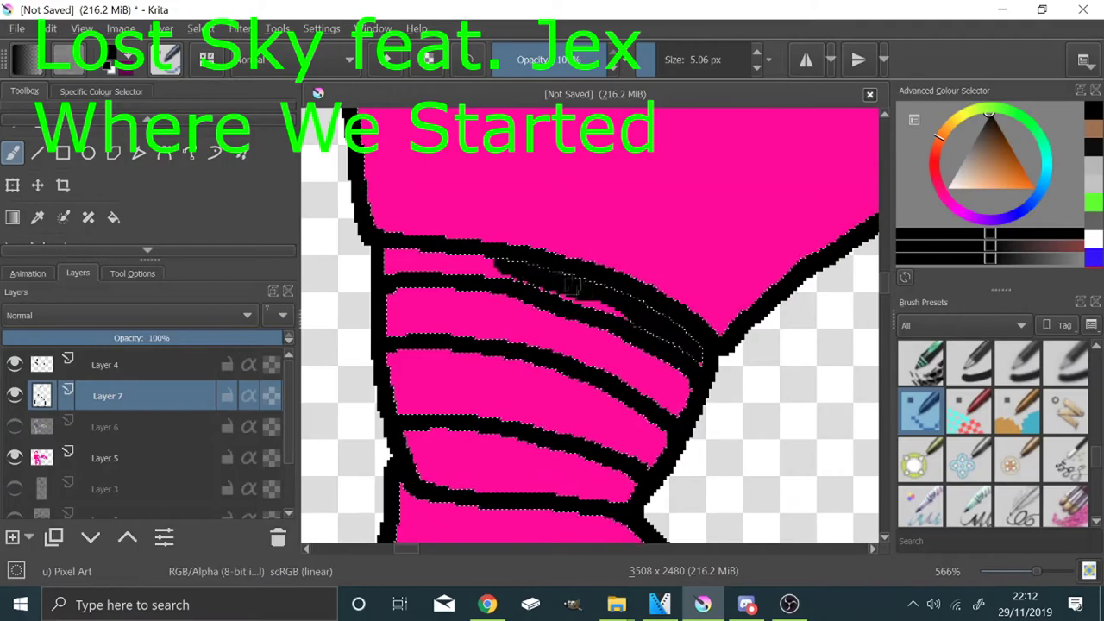
{"action": "scroll", "coordinate": [608, 500], "scroll_direction": "down", "scroll_amount": 5}
{"action": "scroll", "coordinate": [483, 293], "scroll_direction": "up", "scroll_amount": 4}
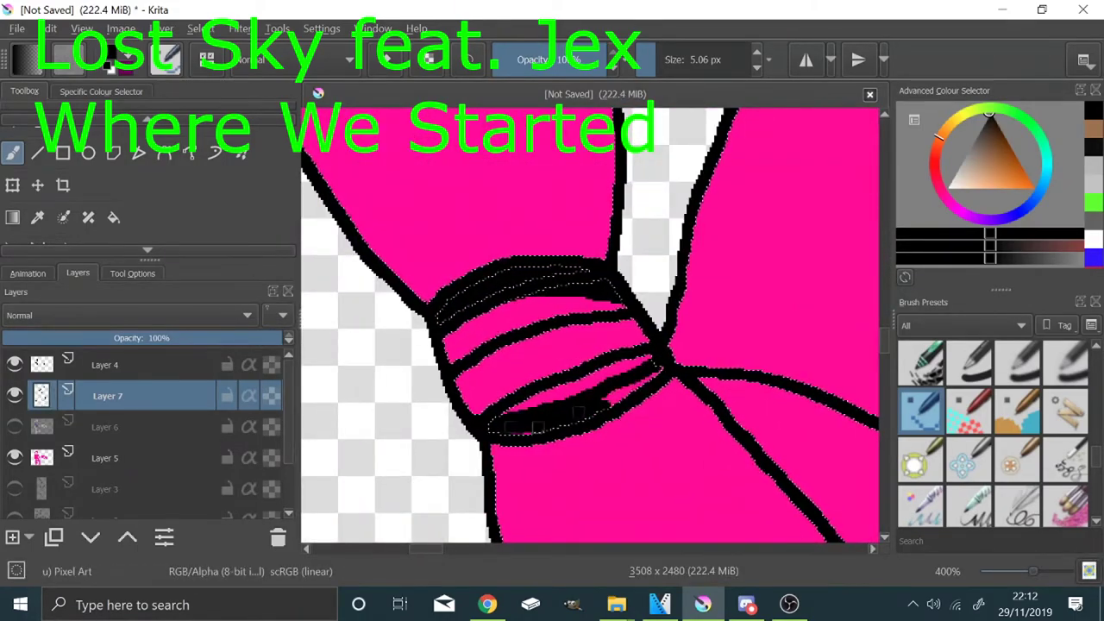
Paint black shading on the lowered hand's thumb along its lower edge, from the wrist to the knuckles
{"action": "scroll", "coordinate": [520, 420], "scroll_direction": "down", "scroll_amount": 4}
{"action": "scroll", "coordinate": [652, 443], "scroll_direction": "up", "scroll_amount": 4}
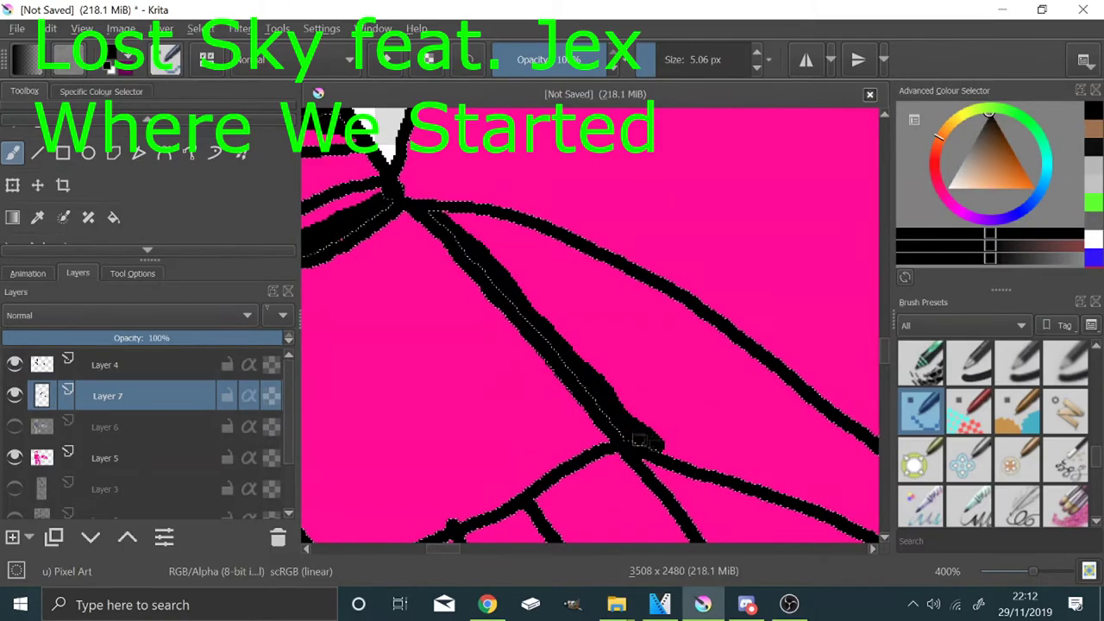
{"action": "scroll", "coordinate": [654, 443], "scroll_direction": "down", "scroll_amount": 4}
{"action": "scroll", "coordinate": [654, 444], "scroll_direction": "up", "scroll_amount": 4}
Paint black shading along the knuckle line and between the fingers of the lowered hand, filling the shorts corner behind them
{"action": "scroll", "coordinate": [638, 345], "scroll_direction": "down", "scroll_amount": 4}
{"action": "scroll", "coordinate": [616, 212], "scroll_direction": "up", "scroll_amount": 3}
{"action": "left_click_drag", "start_coordinate": [616, 212], "coordinate": [436, 298]}
{"action": "scroll", "coordinate": [412, 281], "scroll_direction": "down", "scroll_amount": 2}
{"action": "scroll", "coordinate": [562, 388], "scroll_direction": "up", "scroll_amount": 2}
{"action": "mouse_move", "coordinate": [448, 226]}
{"action": "left_mouse_down"}
{"action": "mouse_move", "coordinate": [420, 184]}
{"action": "mouse_move", "coordinate": [633, 438]}
{"action": "left_mouse_up"}
{"action": "mouse_move", "coordinate": [339, 160]}
{"action": "left_mouse_down"}
{"action": "mouse_move", "coordinate": [384, 289]}
{"action": "mouse_move", "coordinate": [511, 474]}
{"action": "mouse_move", "coordinate": [559, 516]}
{"action": "left_mouse_up"}
{"action": "scroll", "coordinate": [636, 345], "scroll_direction": "down", "scroll_amount": 1}
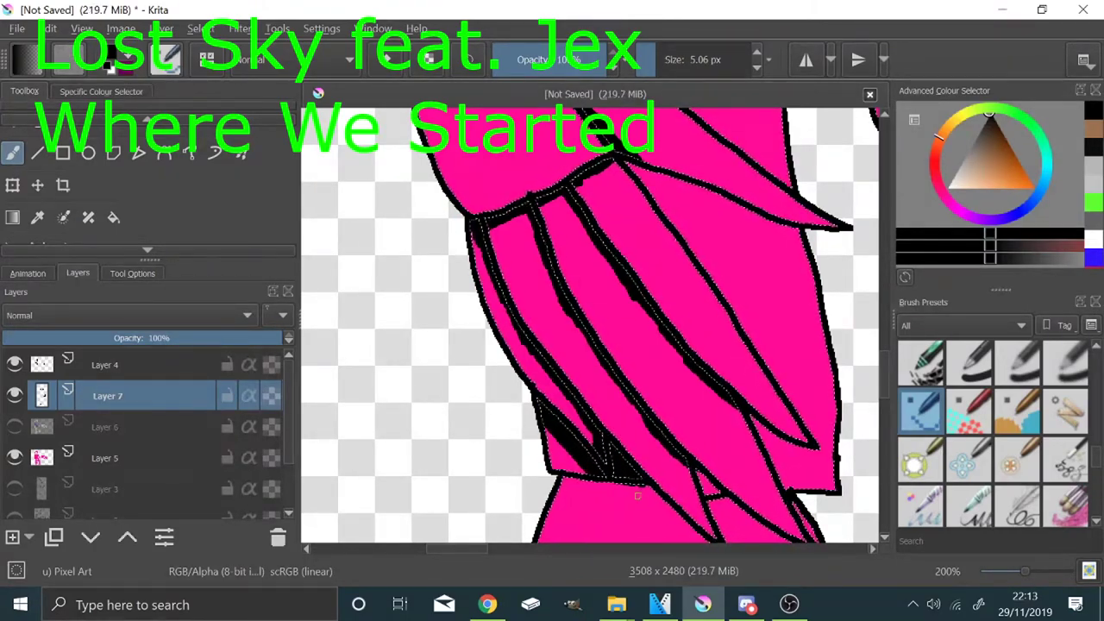
Set the brush size to 7.06 px and paint black shading around the lowered hand's fingertips
{"action": "left_click", "coordinate": [659, 58]}
{"action": "scroll", "coordinate": [552, 396], "scroll_direction": "up", "scroll_amount": 3}
{"action": "mouse_move", "coordinate": [435, 241]}
{"action": "left_mouse_down"}
{"action": "mouse_move", "coordinate": [563, 299]}
{"action": "mouse_move", "coordinate": [759, 455]}
{"action": "mouse_move", "coordinate": [721, 321]}
{"action": "mouse_move", "coordinate": [847, 383]}
{"action": "left_mouse_up"}
{"action": "scroll", "coordinate": [569, 323], "scroll_direction": "down", "scroll_amount": 4}
{"action": "scroll", "coordinate": [686, 329], "scroll_direction": "up", "scroll_amount": 4}
{"action": "scroll", "coordinate": [345, 376], "scroll_direction": "down", "scroll_amount": 3}
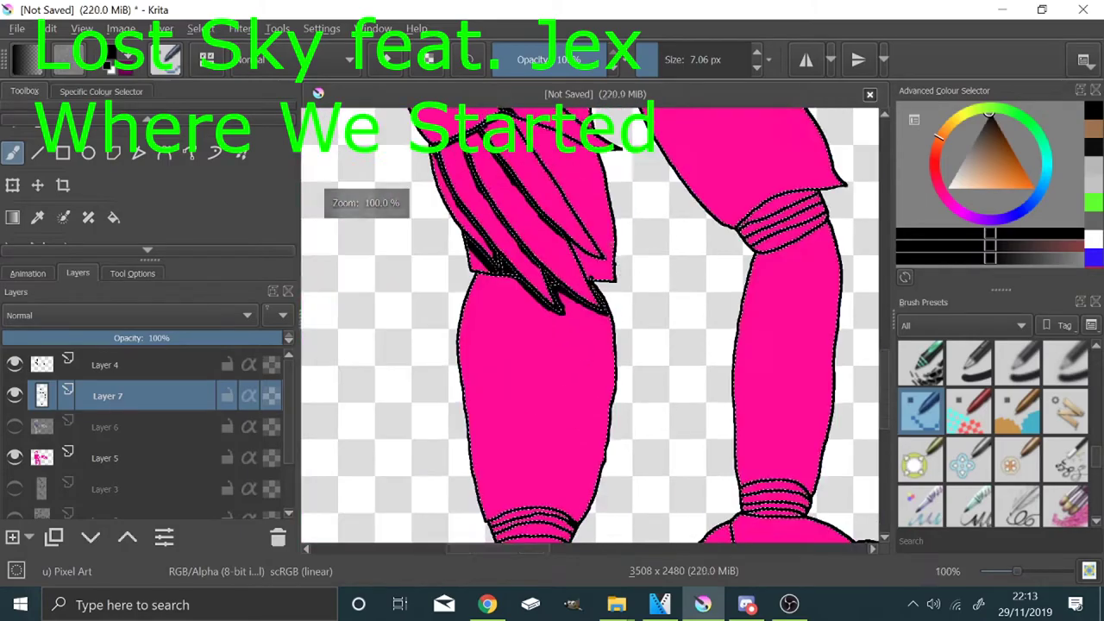
Paint a black shadow on the shorts beside the lowered hand's innermost finger, around its tip near the hem
{"action": "scroll", "coordinate": [433, 200], "scroll_direction": "up", "scroll_amount": 3}
{"action": "mouse_move", "coordinate": [436, 200]}
{"action": "left_mouse_down"}
{"action": "mouse_move", "coordinate": [487, 263]}
{"action": "mouse_move", "coordinate": [639, 296]}
{"action": "mouse_move", "coordinate": [641, 335]}
{"action": "mouse_move", "coordinate": [536, 349]}
{"action": "mouse_move", "coordinate": [578, 341]}
{"action": "mouse_move", "coordinate": [635, 258]}
{"action": "left_mouse_up"}
{"action": "key", "text": "ctrl+z"}
{"action": "scroll", "coordinate": [636, 259], "scroll_direction": "down", "scroll_amount": 2}
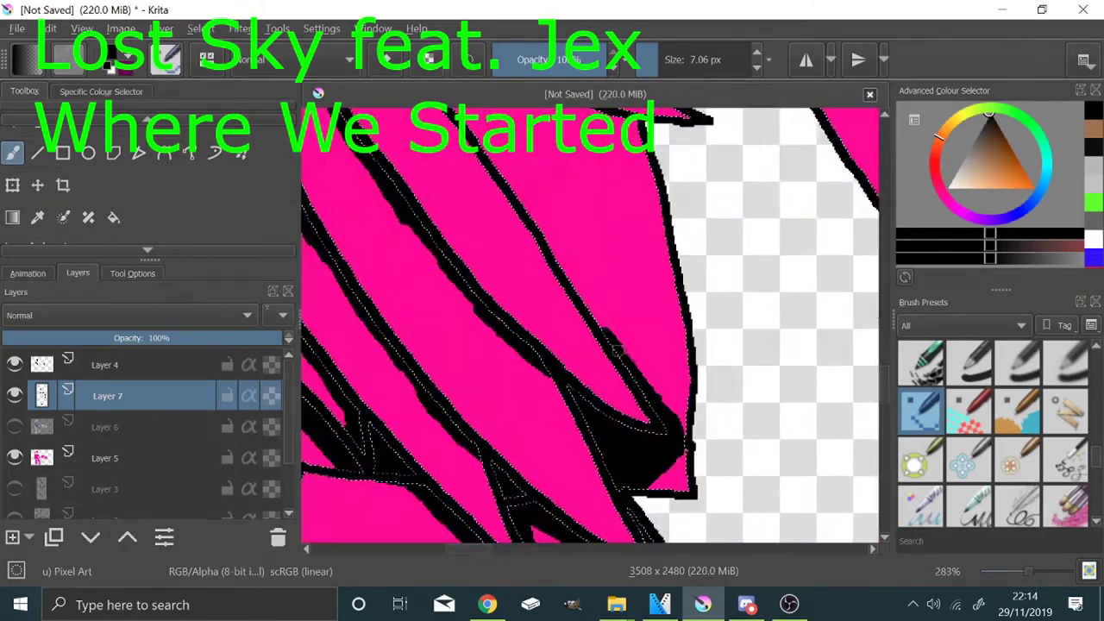
{"action": "mouse_move", "coordinate": [416, 252]}
{"action": "left_mouse_down"}
{"action": "mouse_move", "coordinate": [556, 437]}
{"action": "mouse_move", "coordinate": [592, 326]}
{"action": "mouse_move", "coordinate": [653, 345]}
{"action": "left_mouse_up"}
{"action": "left_click_drag", "start_coordinate": [591, 239], "coordinate": [640, 273]}
Paint a black shadow on the shorts along the upper edge of the lowered hand's thumb
{"action": "scroll", "coordinate": [615, 252], "scroll_direction": "down", "scroll_amount": 4}
{"action": "scroll", "coordinate": [574, 164], "scroll_direction": "up", "scroll_amount": 5}
{"action": "mouse_move", "coordinate": [373, 252]}
{"action": "left_mouse_down"}
{"action": "mouse_move", "coordinate": [528, 291]}
{"action": "mouse_move", "coordinate": [723, 402]}
{"action": "mouse_move", "coordinate": [557, 320]}
{"action": "left_mouse_up"}
{"action": "scroll", "coordinate": [562, 322], "scroll_direction": "down", "scroll_amount": 4}
{"action": "scroll", "coordinate": [651, 357], "scroll_direction": "up", "scroll_amount": 4}
{"action": "left_click_drag", "start_coordinate": [643, 457], "coordinate": [411, 262]}
Paint black shading on the crotch creases and on the shorts beneath the waistband
{"action": "scroll", "coordinate": [615, 257], "scroll_direction": "down", "scroll_amount": 6}
{"action": "scroll", "coordinate": [604, 274], "scroll_direction": "up", "scroll_amount": 6}
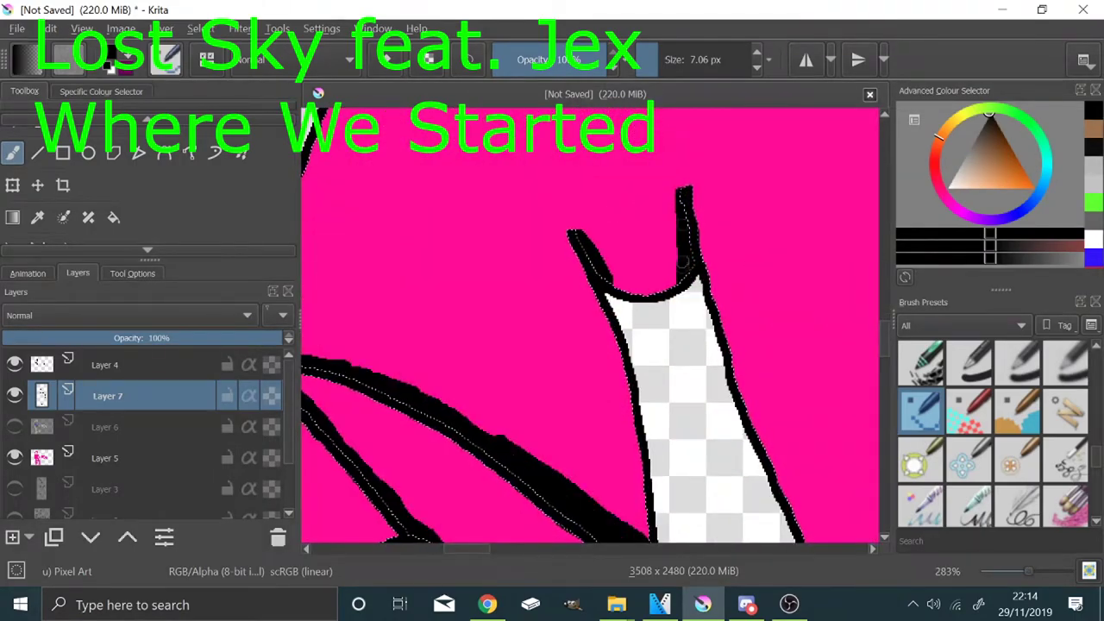
{"action": "scroll", "coordinate": [681, 278], "scroll_direction": "down", "scroll_amount": 6}
{"action": "scroll", "coordinate": [523, 377], "scroll_direction": "up", "scroll_amount": 6}
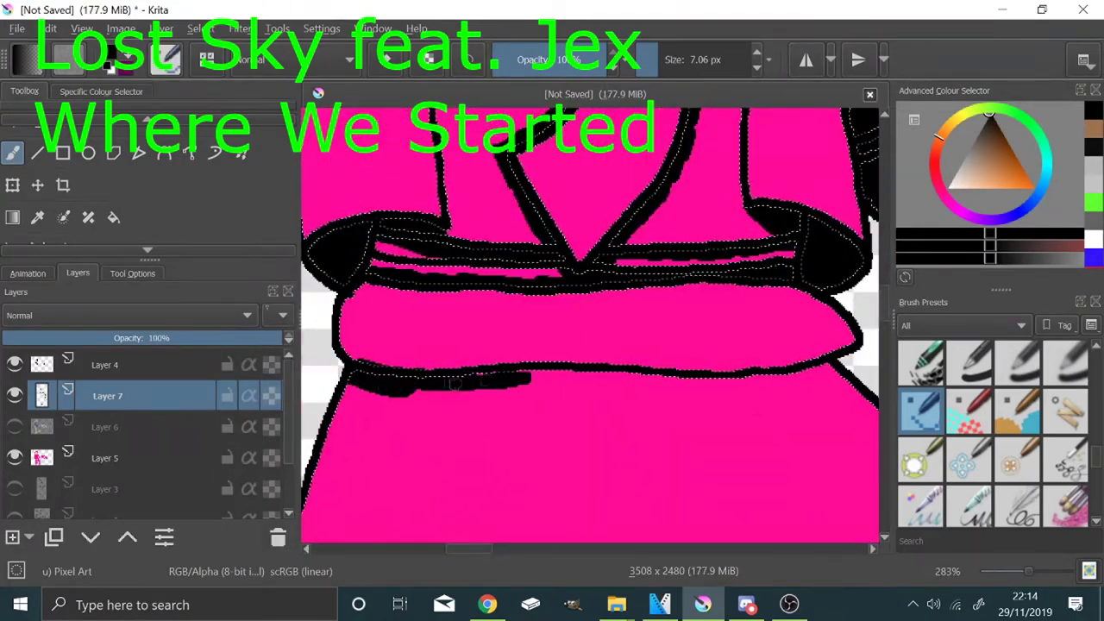
Paint black shading on the forearm's end and the wrist bands of the outstretched arm
{"action": "scroll", "coordinate": [815, 402], "scroll_direction": "down", "scroll_amount": 6}
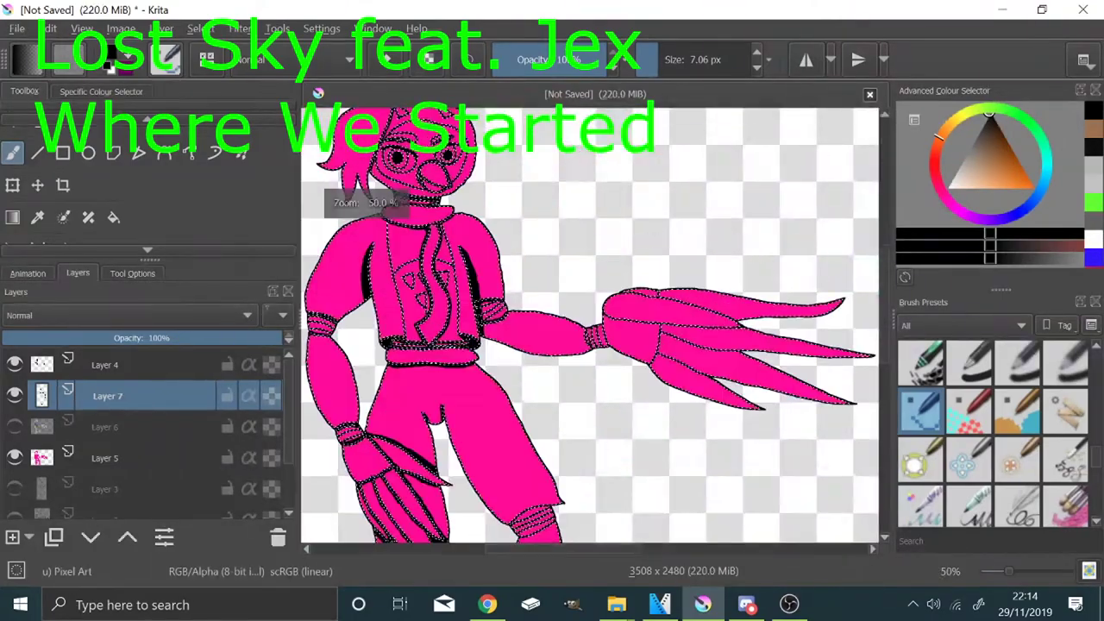
{"action": "scroll", "coordinate": [587, 339], "scroll_direction": "up", "scroll_amount": 8}
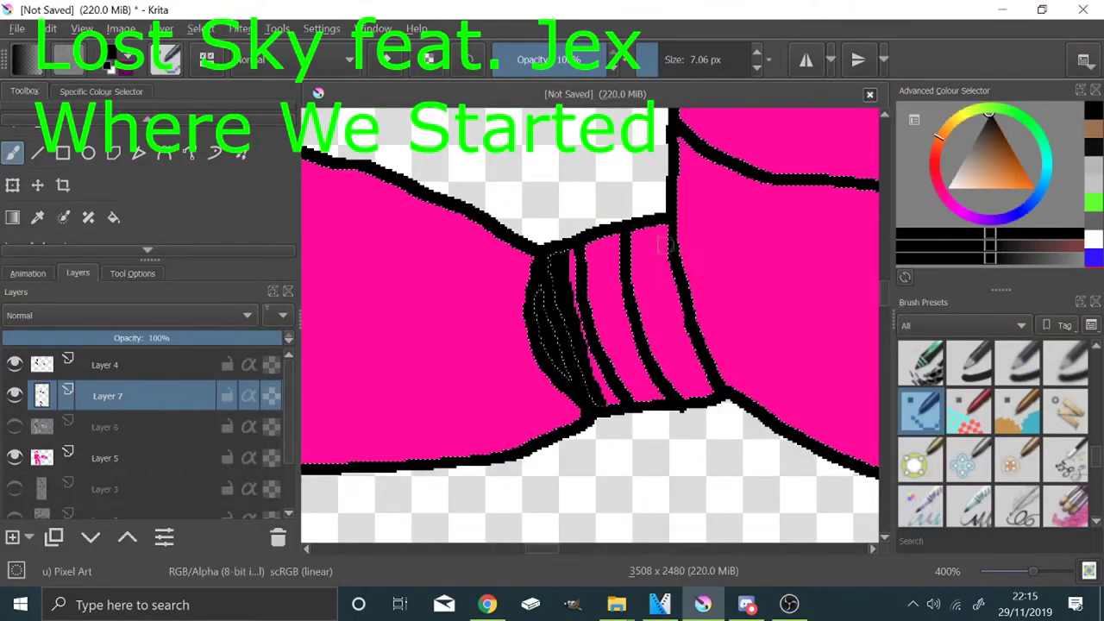
{"action": "scroll", "coordinate": [677, 256], "scroll_direction": "down", "scroll_amount": 6}
Paint black shading on the outstretched hand along the upper edge of its thumb, out to the tip
{"action": "scroll", "coordinate": [452, 328], "scroll_direction": "up", "scroll_amount": 5}
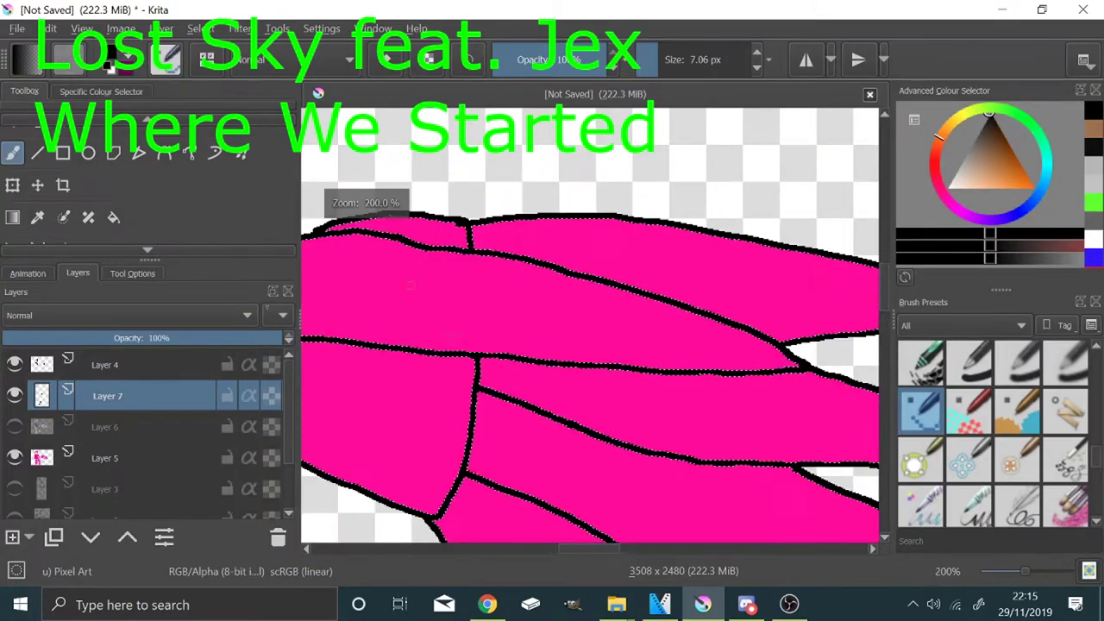
{"action": "scroll", "coordinate": [452, 328], "scroll_direction": "up", "scroll_amount": 2}
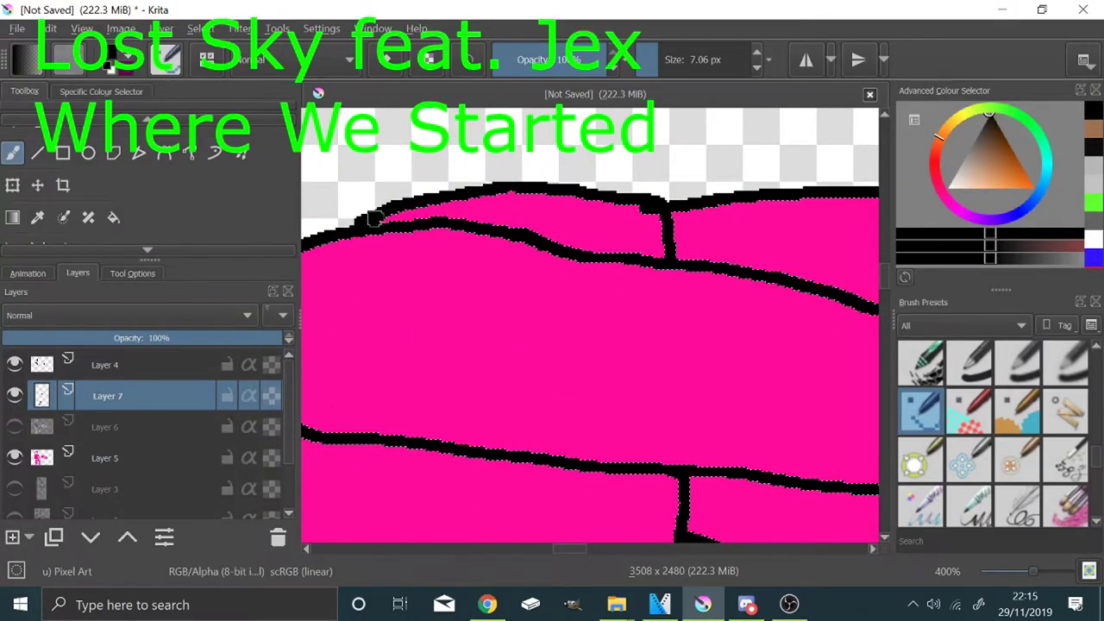
{"action": "scroll", "coordinate": [557, 252], "scroll_direction": "down", "scroll_amount": 2}
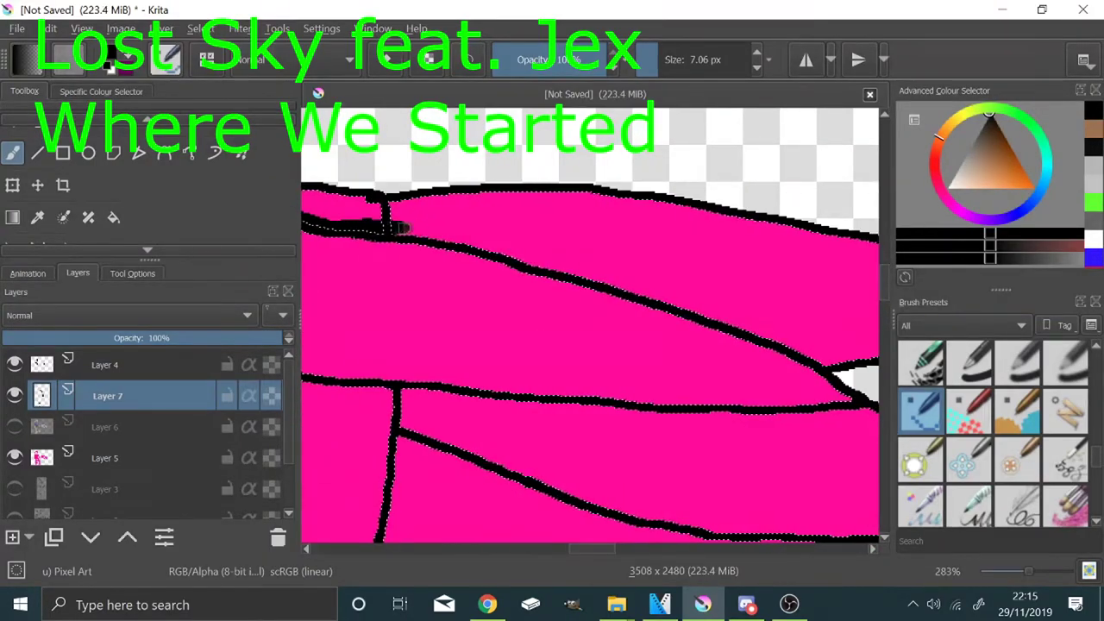
{"action": "left_click_drag", "start_coordinate": [392, 227], "coordinate": [542, 256]}
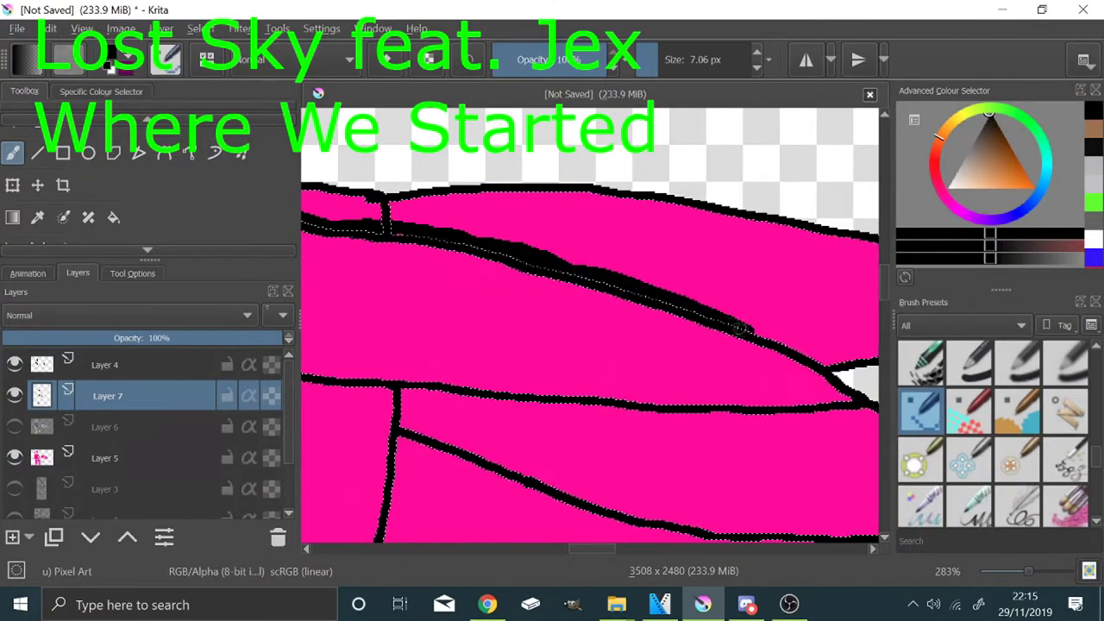
{"action": "left_click_drag", "start_coordinate": [743, 331], "coordinate": [847, 373]}
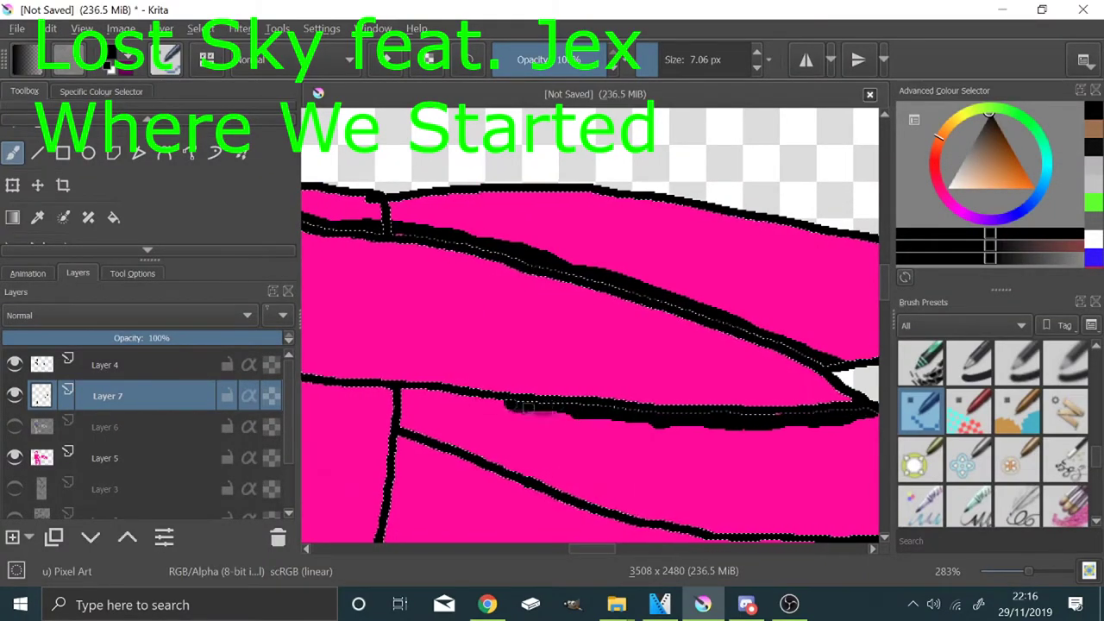
Paint black shading beneath the outstretched hand's thumb, from the finger back across the palm towards the wrist
{"action": "left_click_drag", "start_coordinate": [517, 405], "coordinate": [426, 397]}
{"action": "scroll", "coordinate": [586, 410], "scroll_direction": "down", "scroll_amount": 5}
{"action": "scroll", "coordinate": [534, 410], "scroll_direction": "up", "scroll_amount": 6}
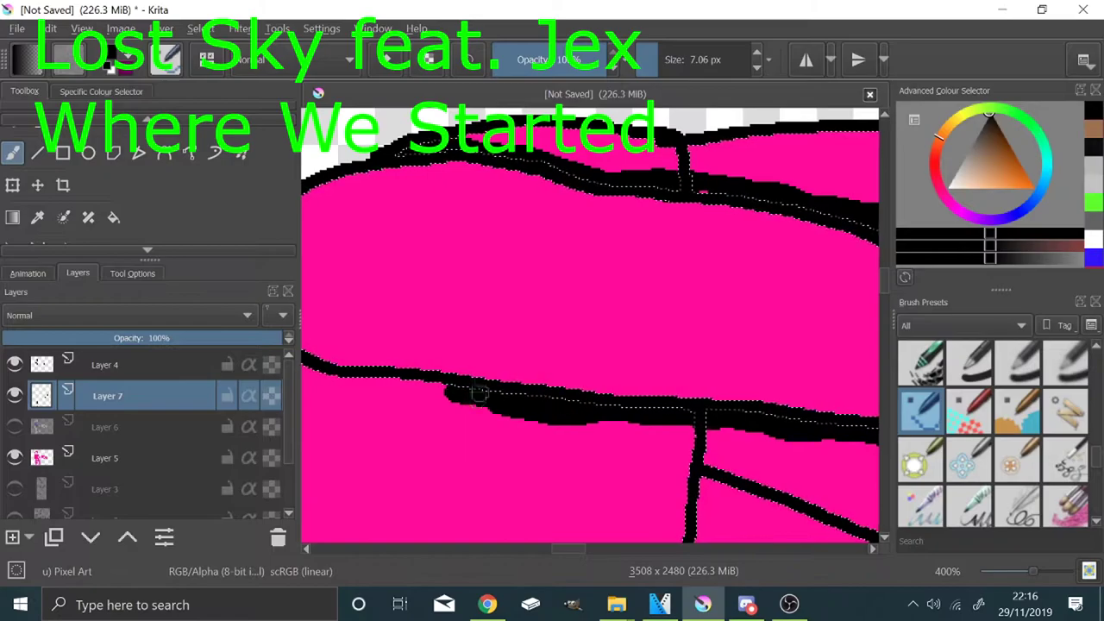
{"action": "scroll", "coordinate": [477, 398], "scroll_direction": "down", "scroll_amount": 7}
{"action": "scroll", "coordinate": [565, 362], "scroll_direction": "up", "scroll_amount": 7}
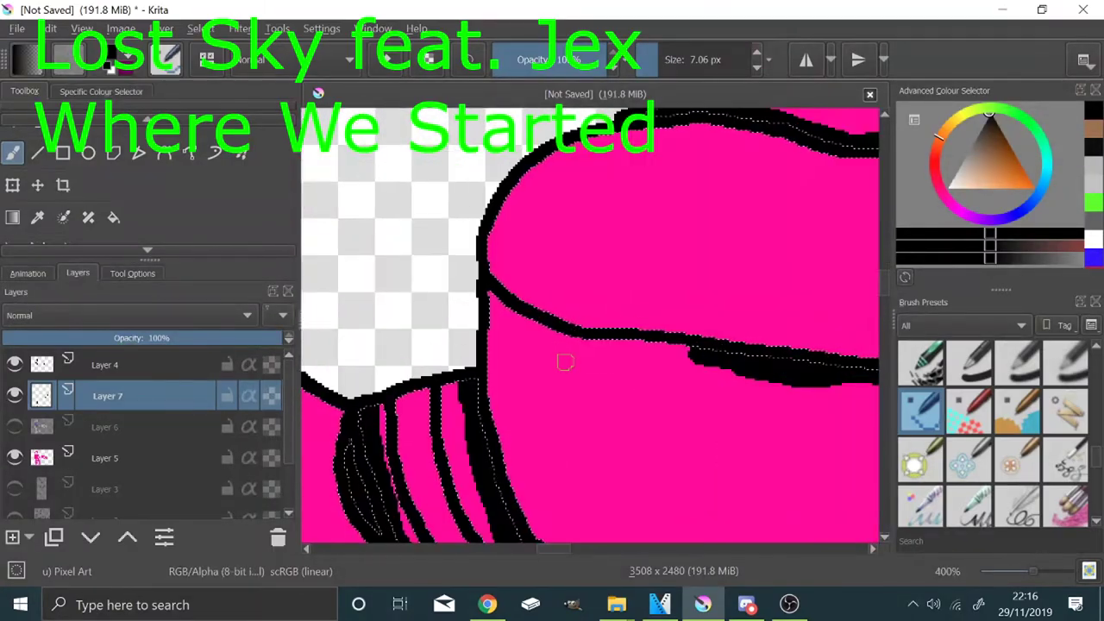
Paint black shading along the outstretched hand's knuckle line and beneath the dividing lines of its lower fingers
{"action": "scroll", "coordinate": [565, 362], "scroll_direction": "down", "scroll_amount": 6}
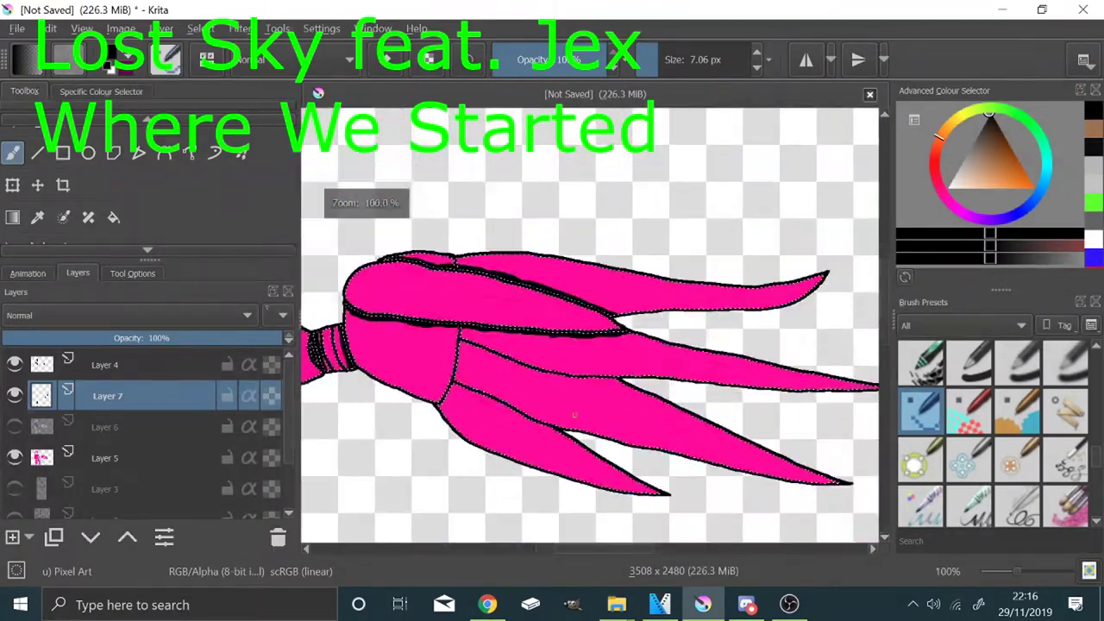
{"action": "scroll", "coordinate": [575, 414], "scroll_direction": "up", "scroll_amount": 1}
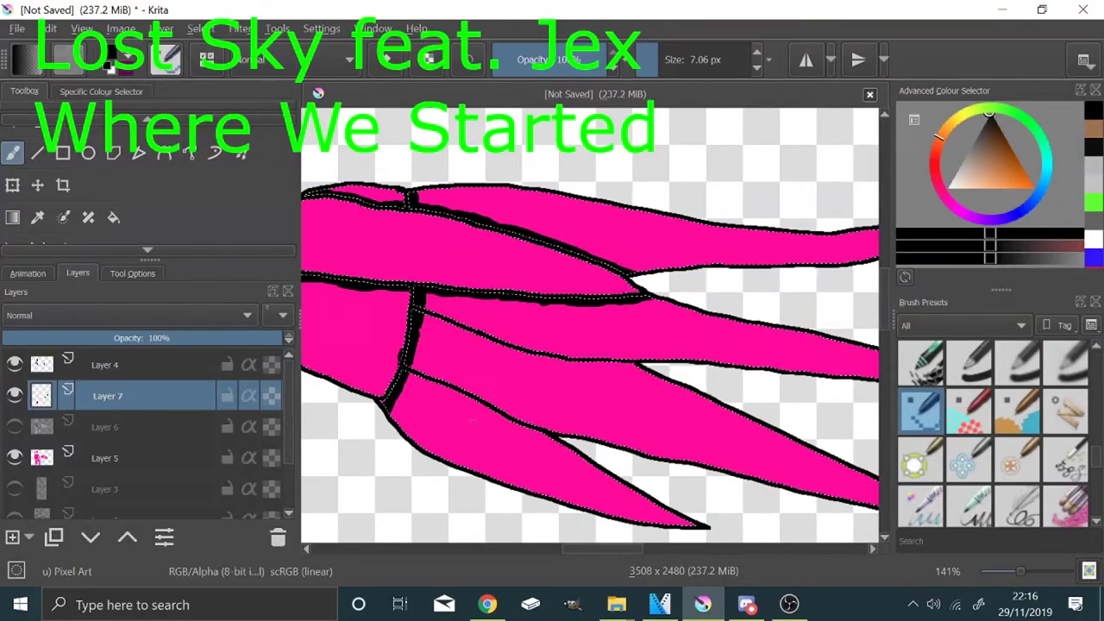
{"action": "left_click_drag", "start_coordinate": [468, 403], "coordinate": [557, 442]}
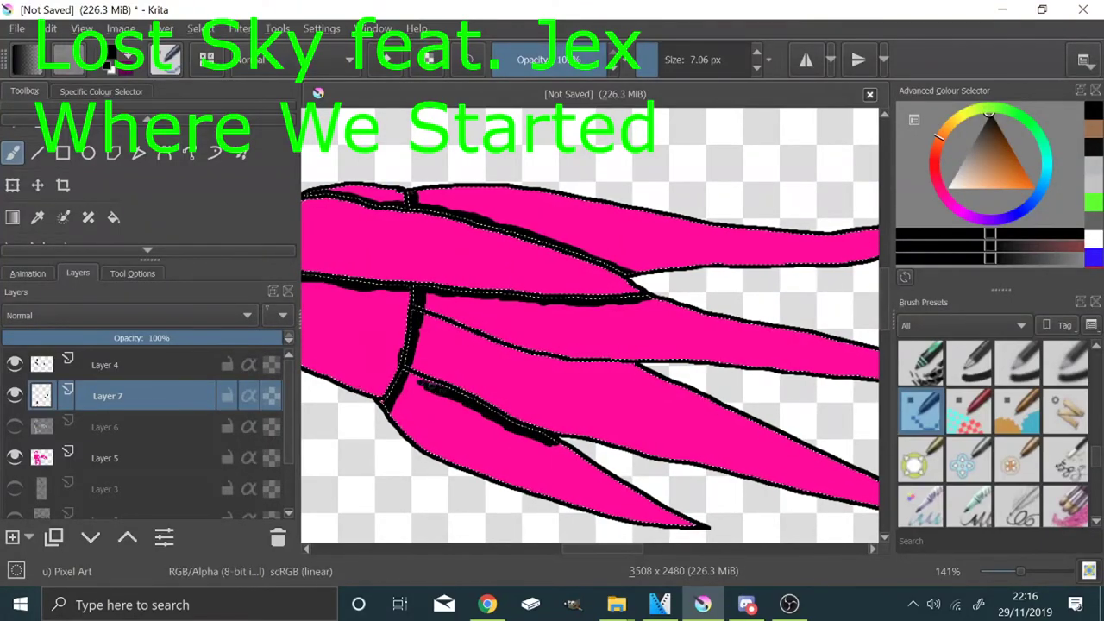
{"action": "left_click_drag", "start_coordinate": [576, 361], "coordinate": [649, 366]}
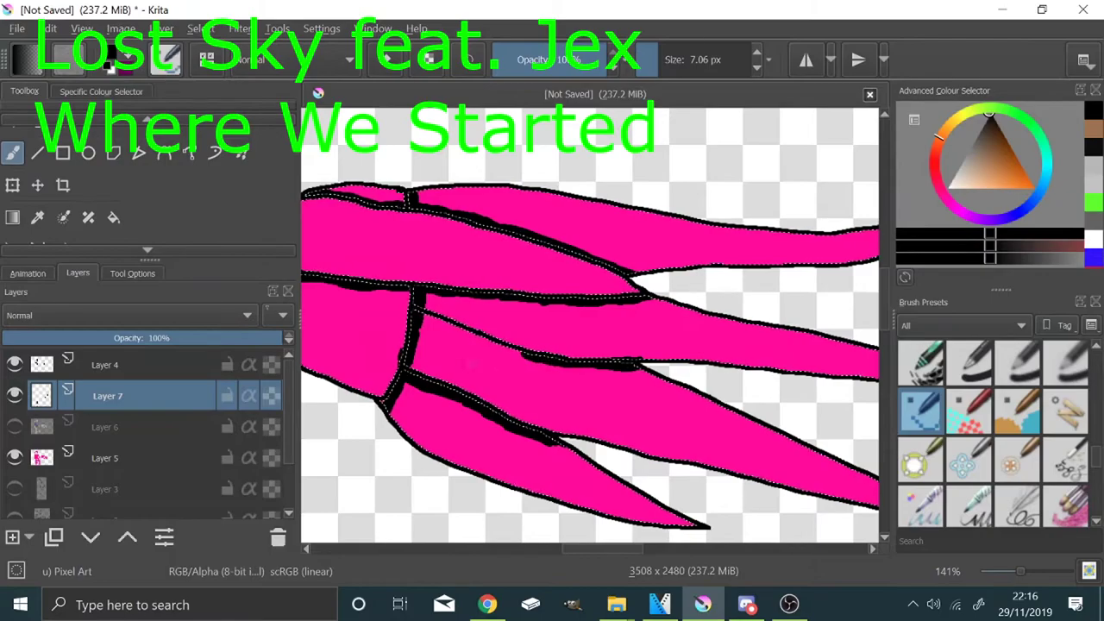
{"action": "left_click_drag", "start_coordinate": [474, 339], "coordinate": [460, 334]}
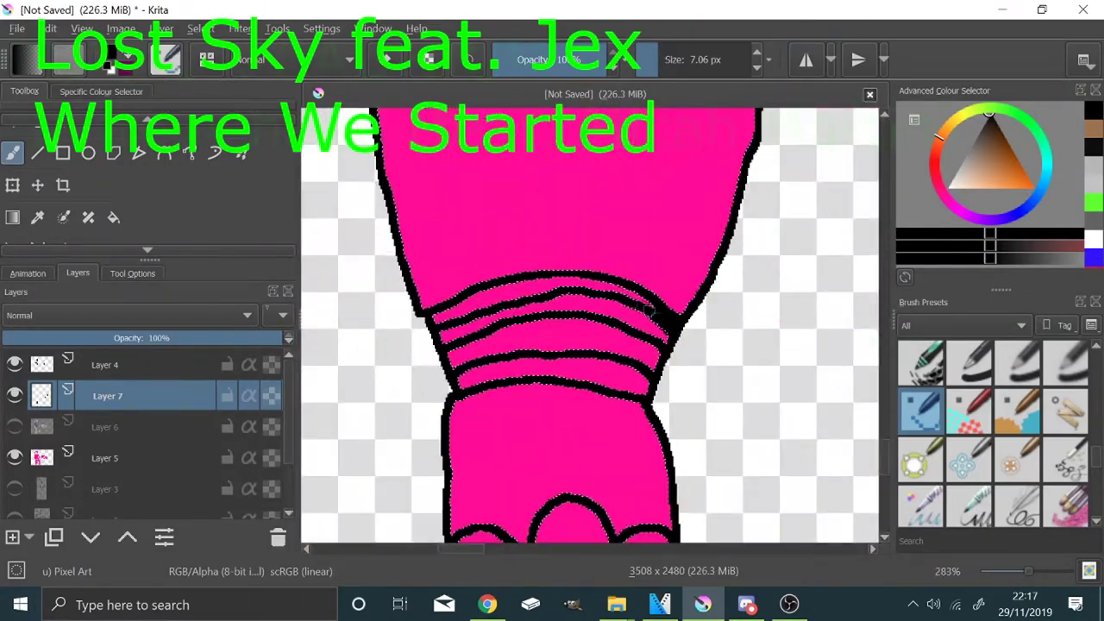
Paint black shading on the ankle bands of both legs and around the toes and claws of both feet
{"action": "mouse_move", "coordinate": [651, 312]}
{"action": "left_mouse_down"}
{"action": "mouse_move", "coordinate": [570, 283]}
{"action": "mouse_move", "coordinate": [501, 291]}
{"action": "left_mouse_up"}
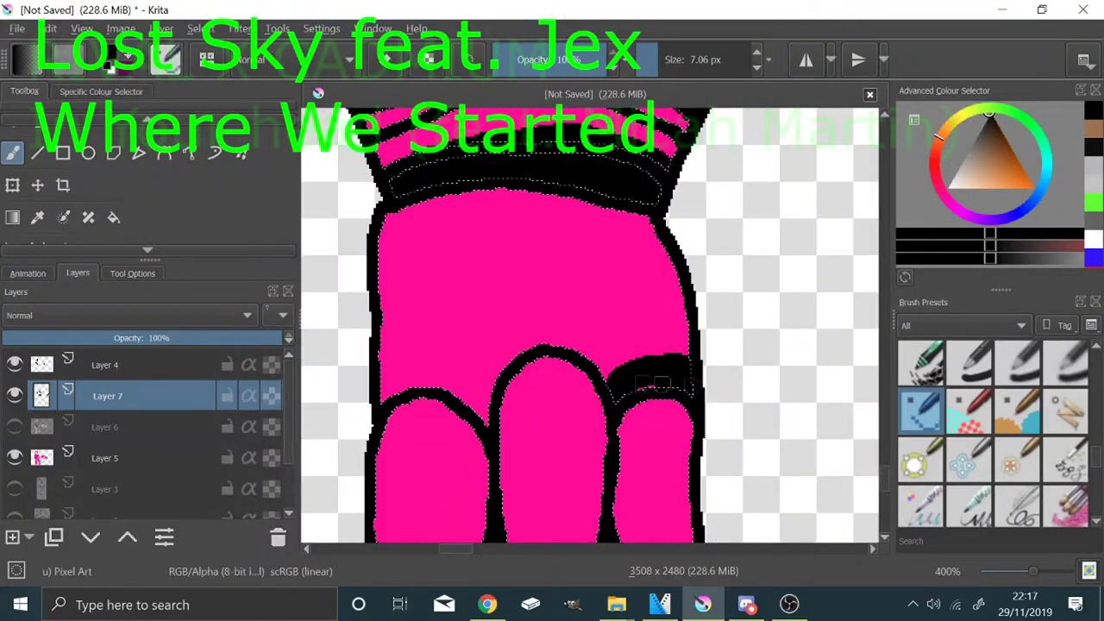
{"action": "mouse_move", "coordinate": [662, 383]}
{"action": "left_mouse_down"}
{"action": "mouse_move", "coordinate": [480, 425]}
{"action": "mouse_move", "coordinate": [608, 380]}
{"action": "mouse_move", "coordinate": [616, 415]}
{"action": "left_mouse_up"}
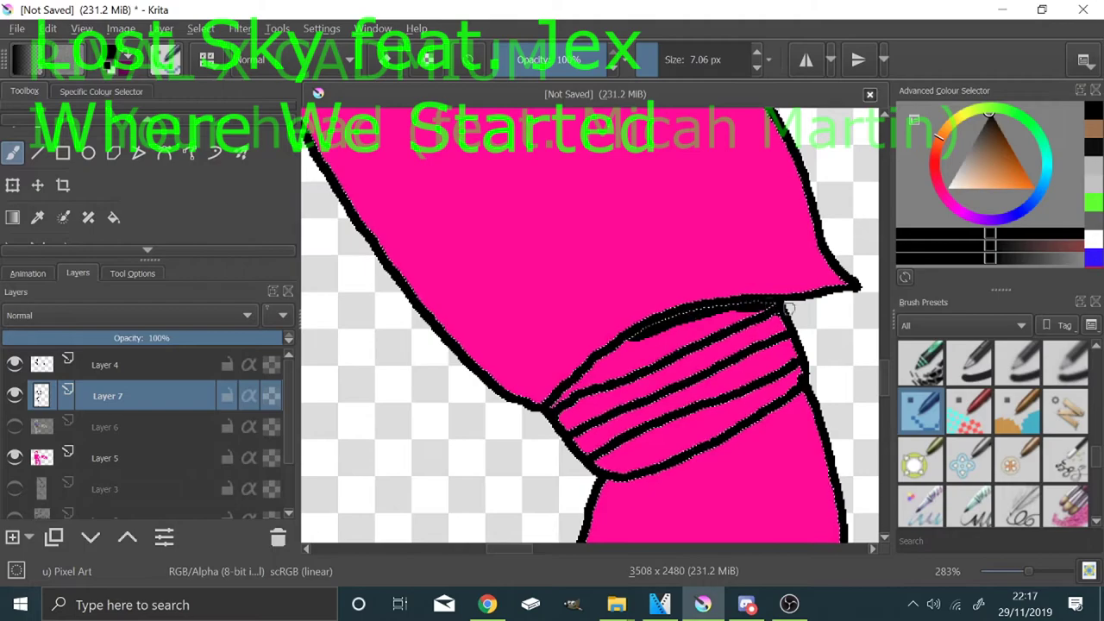
{"action": "mouse_move", "coordinate": [561, 405]}
{"action": "left_mouse_down"}
{"action": "mouse_move", "coordinate": [733, 327]}
{"action": "mouse_move", "coordinate": [681, 340]}
{"action": "mouse_move", "coordinate": [781, 325]}
{"action": "left_mouse_up"}
{"action": "left_click_drag", "start_coordinate": [601, 468], "coordinate": [772, 397]}
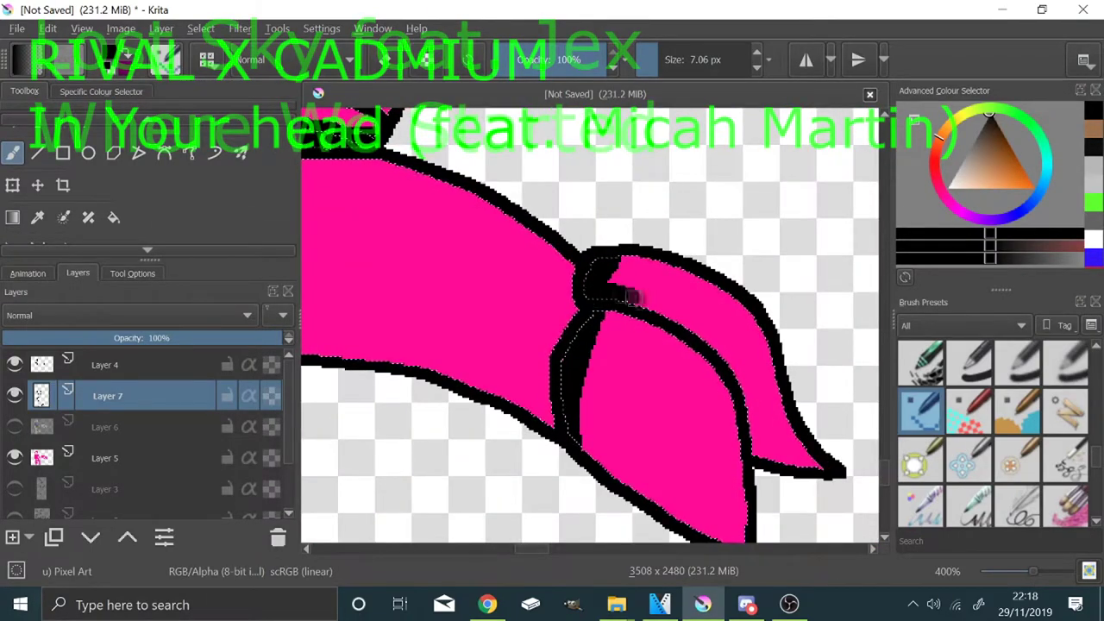
{"action": "left_click_drag", "start_coordinate": [632, 298], "coordinate": [707, 345]}
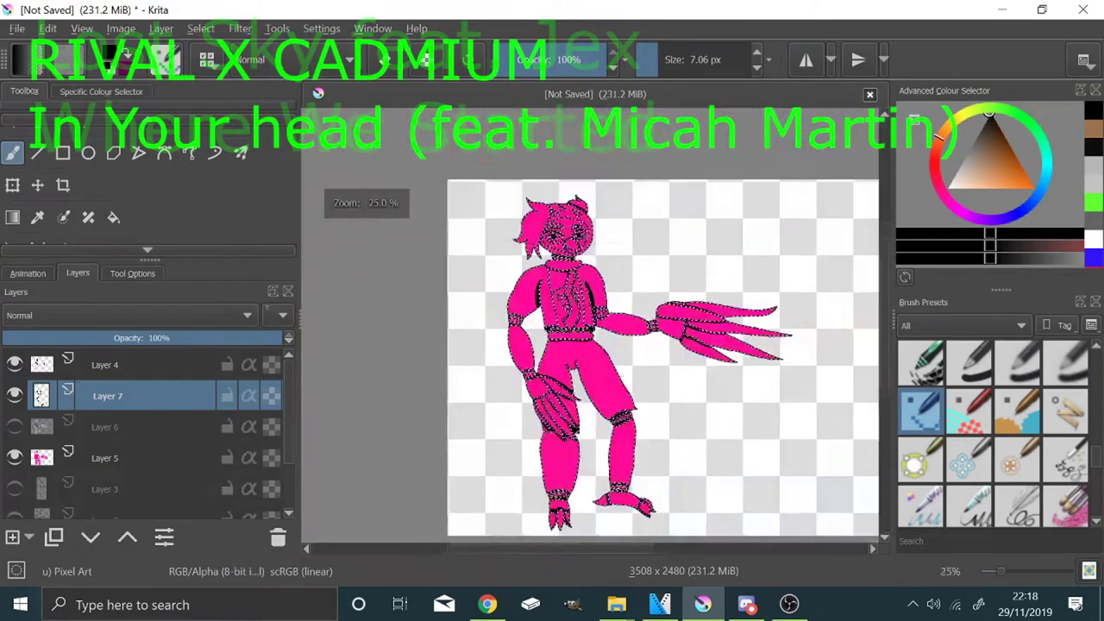
Fill the small leftover gaps in the black shading around the hair, the head tuft and the hood's edge
{"action": "scroll", "coordinate": [483, 157], "scroll_direction": "up", "scroll_amount": 5}
{"action": "scroll", "coordinate": [534, 357], "scroll_direction": "up", "scroll_amount": 1}
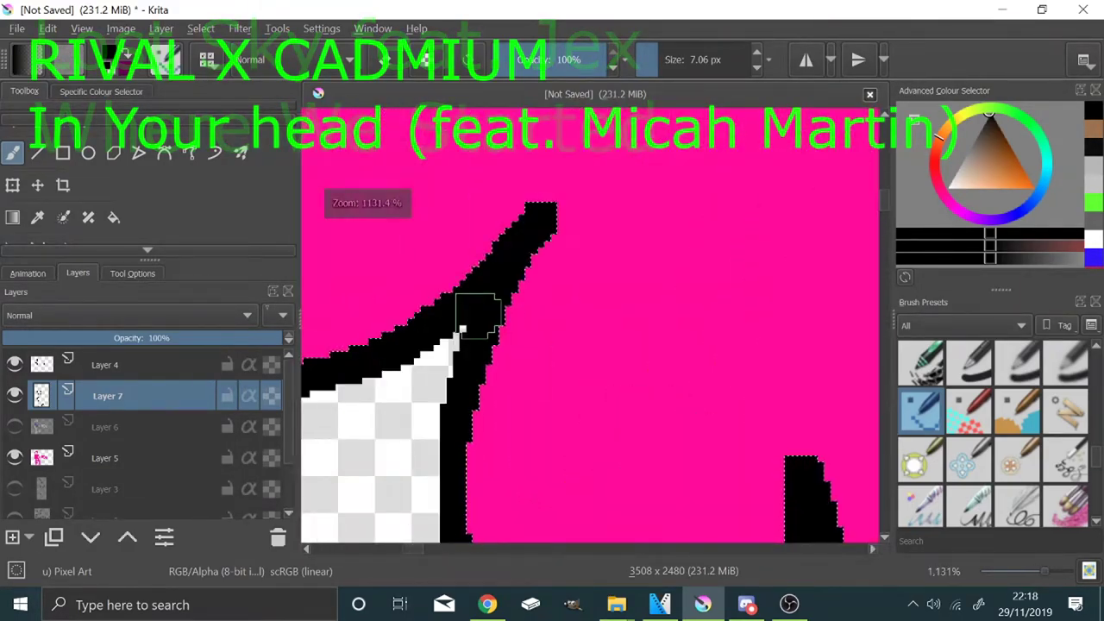
{"action": "left_click_drag", "start_coordinate": [556, 233], "coordinate": [485, 384]}
{"action": "scroll", "coordinate": [492, 414], "scroll_direction": "down", "scroll_amount": 5}
{"action": "scroll", "coordinate": [727, 305], "scroll_direction": "up", "scroll_amount": 3}
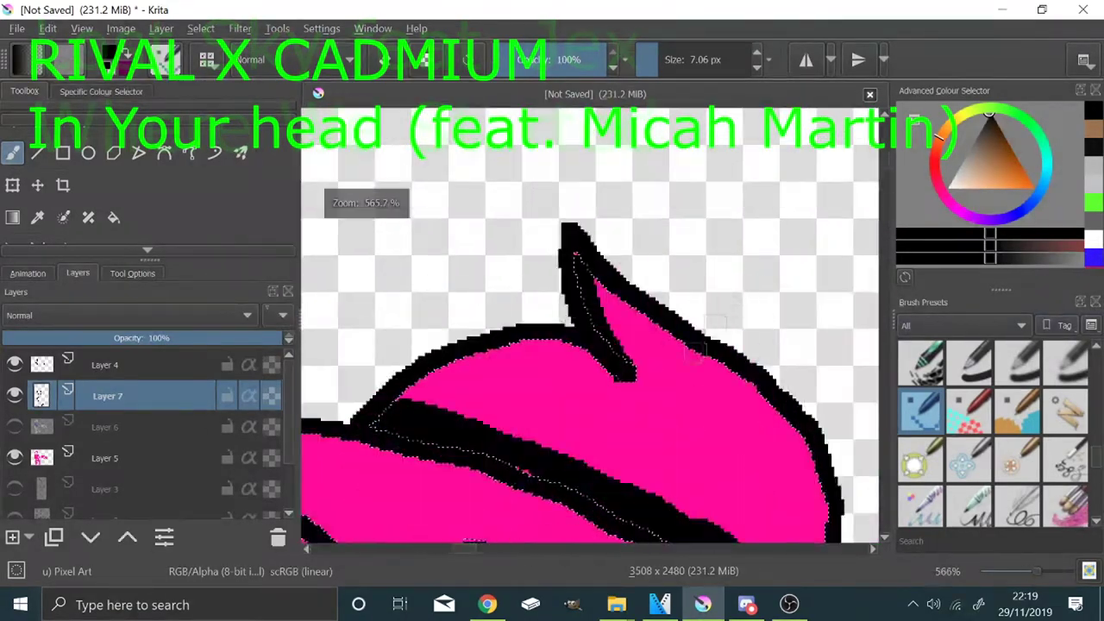
{"action": "scroll", "coordinate": [776, 275], "scroll_direction": "down", "scroll_amount": 2}
{"action": "scroll", "coordinate": [741, 249], "scroll_direction": "up", "scroll_amount": 2}
{"action": "scroll", "coordinate": [738, 211], "scroll_direction": "up", "scroll_amount": 7}
{"action": "left_click", "coordinate": [644, 371]}
{"action": "scroll", "coordinate": [639, 384], "scroll_direction": "down", "scroll_amount": 5}
{"action": "scroll", "coordinate": [634, 384], "scroll_direction": "down", "scroll_amount": 3}
{"action": "scroll", "coordinate": [531, 258], "scroll_direction": "up", "scroll_amount": 2}
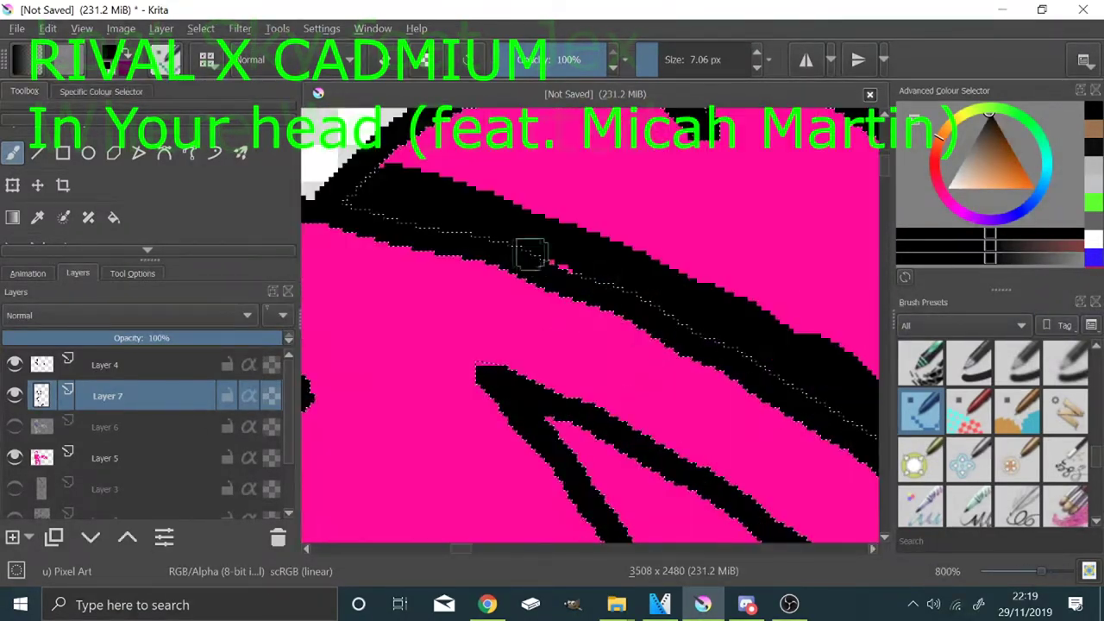
{"action": "left_click_drag", "start_coordinate": [525, 256], "coordinate": [582, 274]}
{"action": "scroll", "coordinate": [595, 285], "scroll_direction": "down", "scroll_amount": 3}
{"action": "scroll", "coordinate": [672, 333], "scroll_direction": "up", "scroll_amount": 5}
{"action": "scroll", "coordinate": [662, 332], "scroll_direction": "down", "scroll_amount": 7}
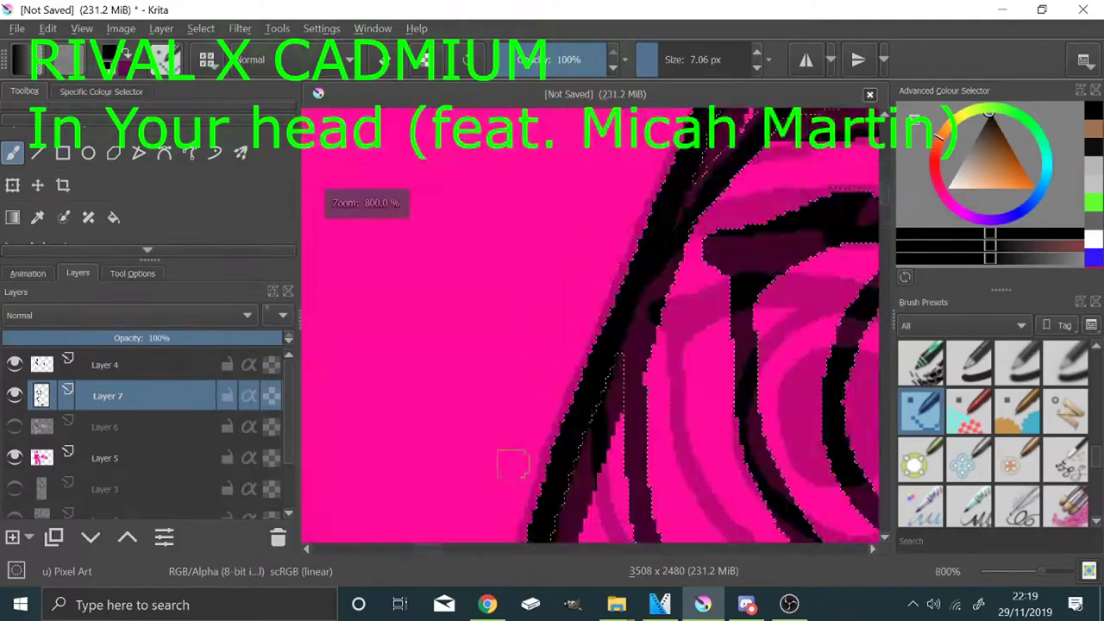
Lower Layer 7's shading to 79% opacity, with the selection cleared and the pink base on Layer 5 hidden
{"action": "scroll", "coordinate": [601, 385], "scroll_direction": "down", "scroll_amount": 5}
{"action": "scroll", "coordinate": [632, 324], "scroll_direction": "up", "scroll_amount": 3}
{"action": "scroll", "coordinate": [634, 327], "scroll_direction": "down", "scroll_amount": 4}
{"action": "scroll", "coordinate": [653, 355], "scroll_direction": "up", "scroll_amount": 1}
{"action": "scroll", "coordinate": [94, 211], "scroll_direction": "down", "scroll_amount": 3}
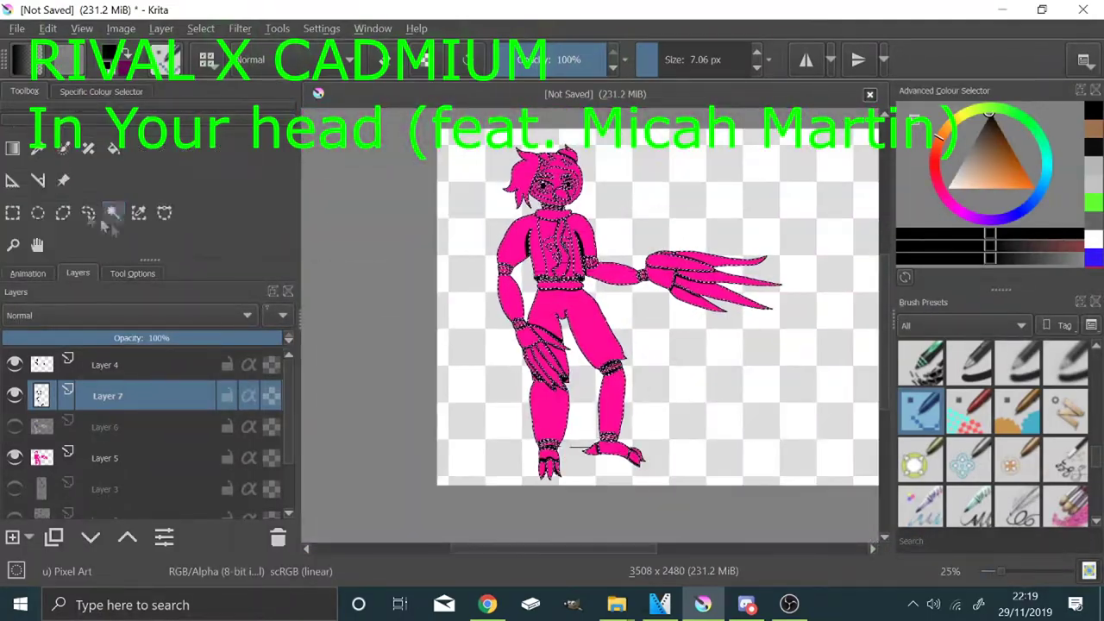
{"action": "left_click", "coordinate": [113, 213]}
{"action": "left_click", "coordinate": [15, 457]}
{"action": "left_click_drag", "start_coordinate": [235, 336], "coordinate": [224, 336]}
{"action": "left_click", "coordinate": [16, 458]}
{"action": "left_click", "coordinate": [14, 457]}
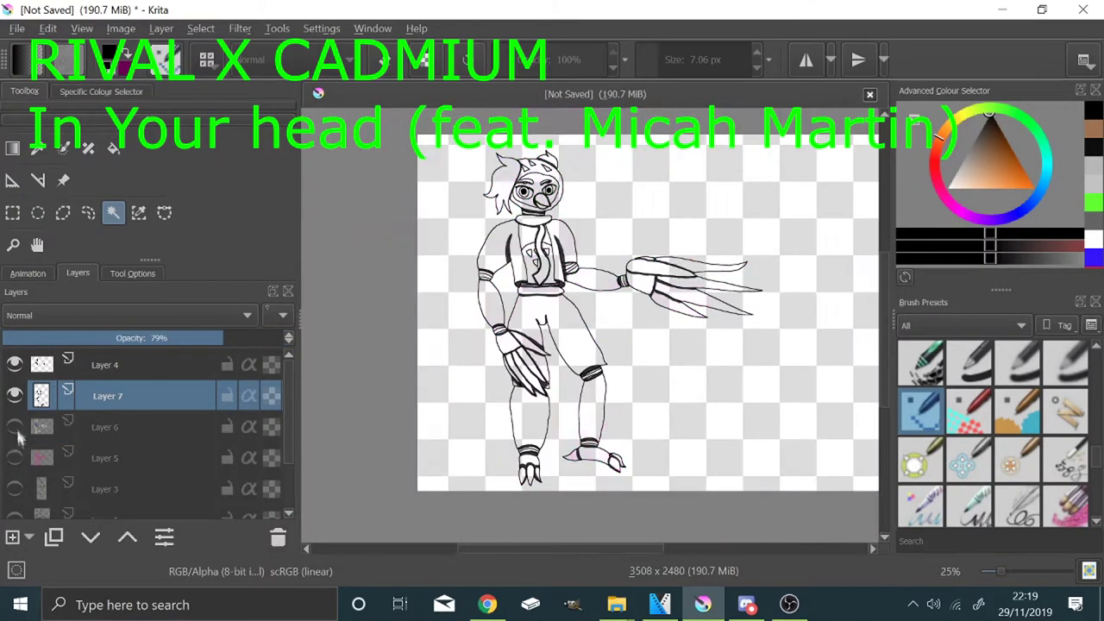
Show the flat colours on Layer 6 and add a new layer above Layer 4
{"action": "left_click", "coordinate": [15, 426]}
{"action": "left_click", "coordinate": [187, 375]}
{"action": "left_click", "coordinate": [10, 541]}
Paint a round white highlight in the pupil of each eye on Layer 8
{"action": "scroll", "coordinate": [528, 192], "scroll_direction": "up", "scroll_amount": 9}
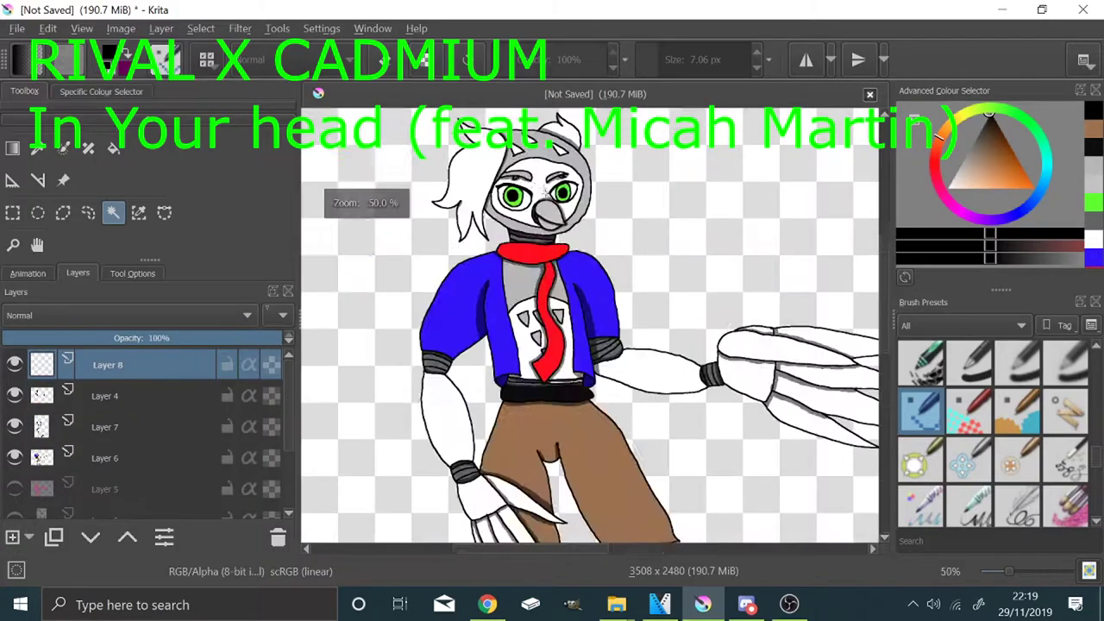
{"action": "left_click", "coordinate": [946, 188]}
{"action": "key", "text": "b"}
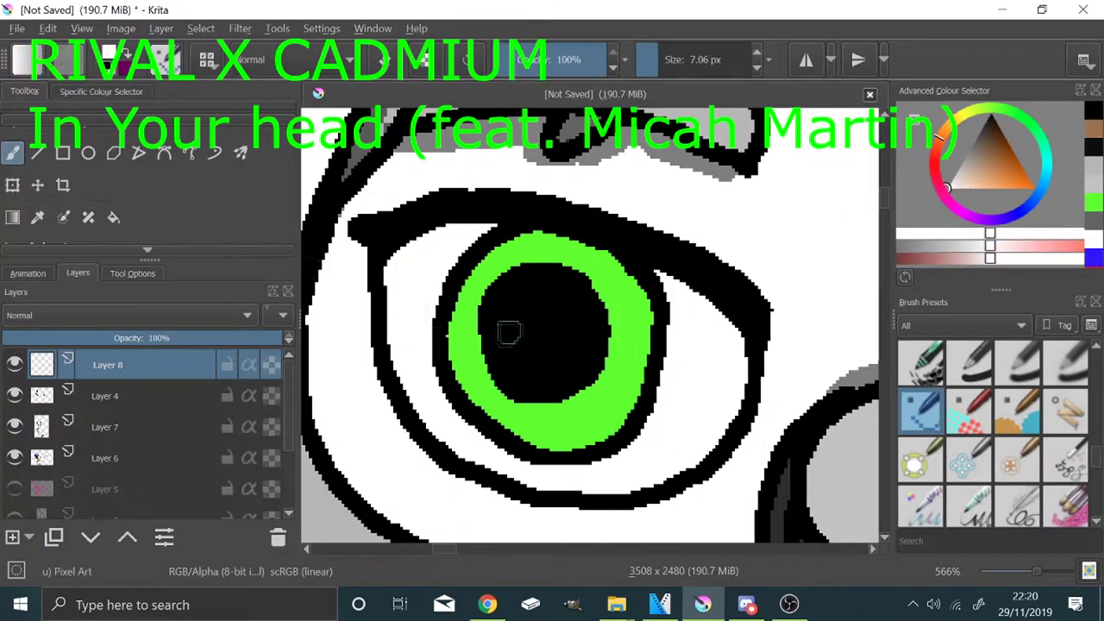
{"action": "scroll", "coordinate": [505, 333], "scroll_direction": "up", "scroll_amount": 1}
{"action": "left_click_drag", "start_coordinate": [526, 280], "coordinate": [498, 278]}
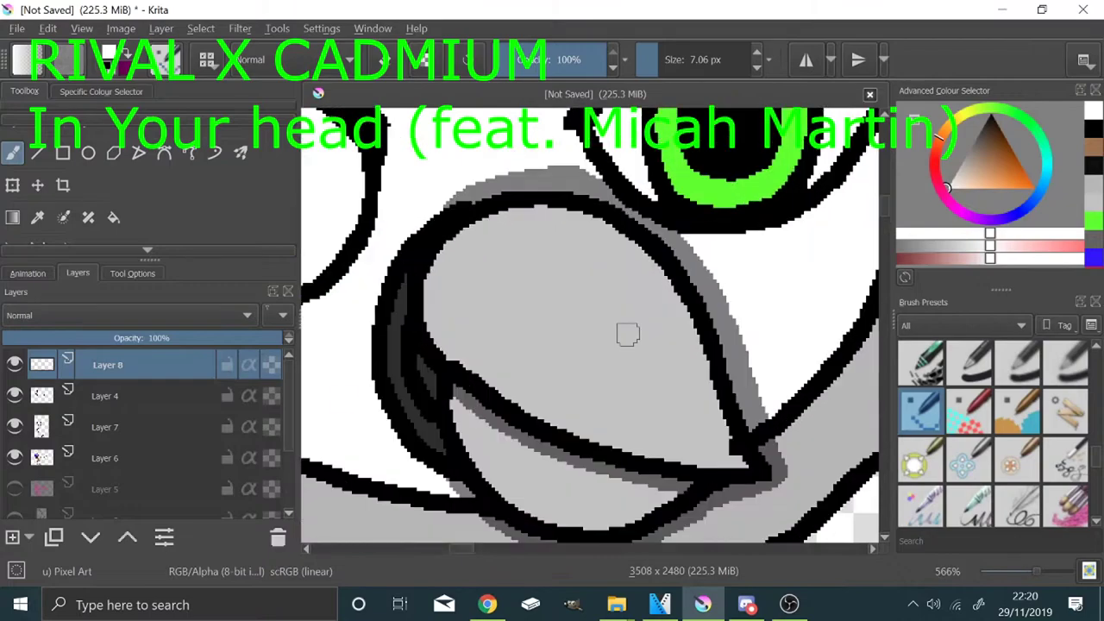
{"action": "left_click", "coordinate": [510, 247]}
Try painting a light grey highlight stroke across the upper beak
{"action": "left_click_drag", "start_coordinate": [991, 236], "coordinate": [940, 235]}
{"action": "scroll", "coordinate": [117, 217], "scroll_direction": "down", "scroll_amount": 2}
{"action": "left_click", "coordinate": [119, 214]}
{"action": "scroll", "coordinate": [118, 218], "scroll_direction": "up", "scroll_amount": 2}
{"action": "left_click", "coordinate": [13, 158]}
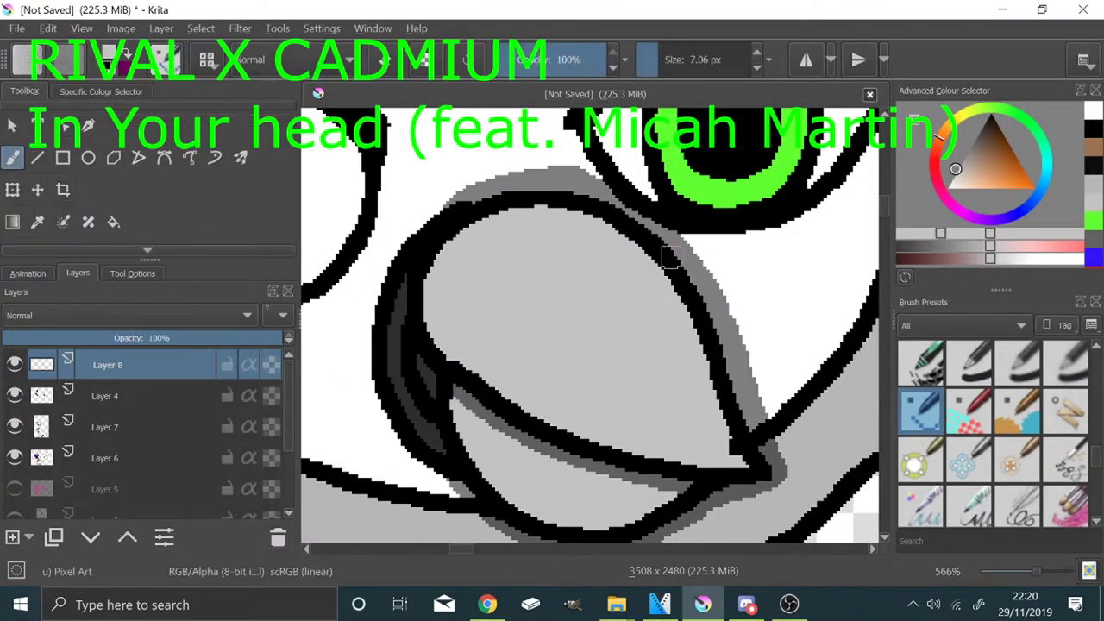
{"action": "mouse_move", "coordinate": [569, 324]}
{"action": "left_mouse_down"}
{"action": "mouse_move", "coordinate": [648, 319]}
{"action": "mouse_move", "coordinate": [726, 388]}
{"action": "left_mouse_up"}
{"action": "key", "text": "ctrl+z"}
{"action": "scroll", "coordinate": [130, 192], "scroll_direction": "down", "scroll_amount": 2}
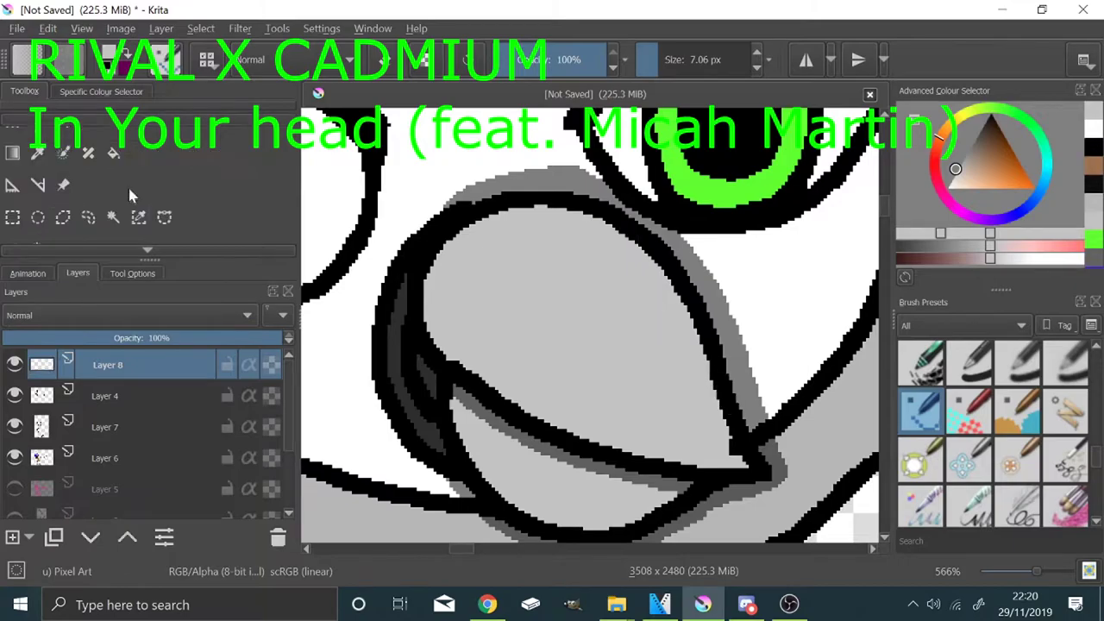
Choose a slightly lighter grey and paint a highlight stroke down the upper beak
{"action": "left_click", "coordinate": [115, 215]}
{"action": "left_click", "coordinate": [564, 312]}
{"action": "scroll", "coordinate": [476, 393], "scroll_direction": "up", "scroll_amount": 5}
{"action": "scroll", "coordinate": [507, 369], "scroll_direction": "down", "scroll_amount": 5}
{"action": "scroll", "coordinate": [38, 180], "scroll_direction": "up", "scroll_amount": 2}
{"action": "left_click", "coordinate": [13, 157]}
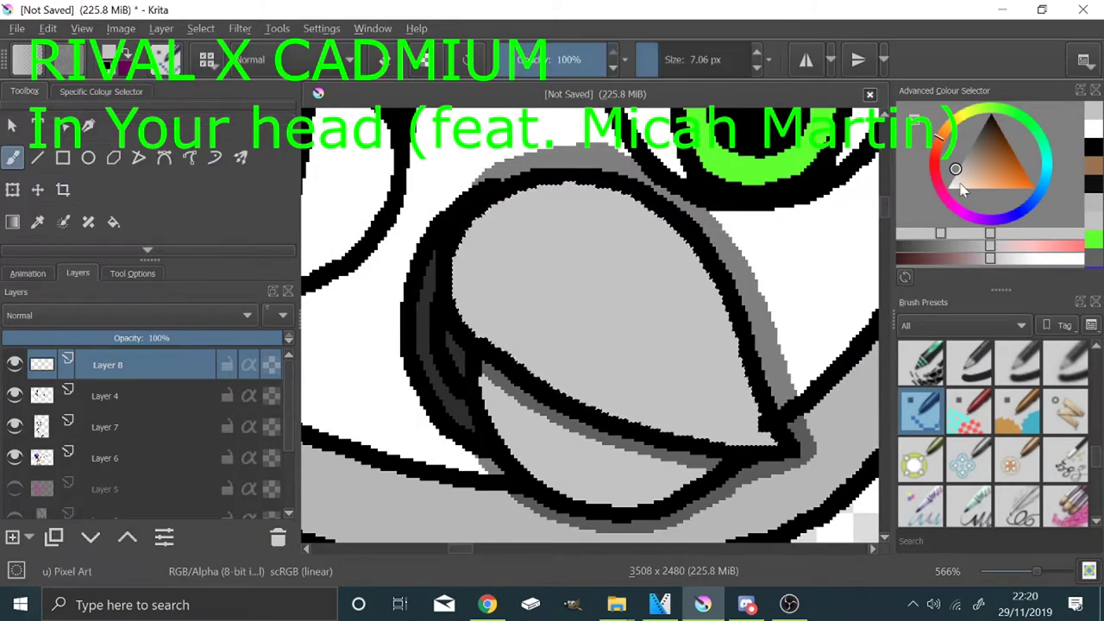
{"action": "left_click", "coordinate": [953, 175]}
{"action": "left_click_drag", "start_coordinate": [530, 208], "coordinate": [676, 346]}
{"action": "scroll", "coordinate": [712, 338], "scroll_direction": "down", "scroll_amount": 8}
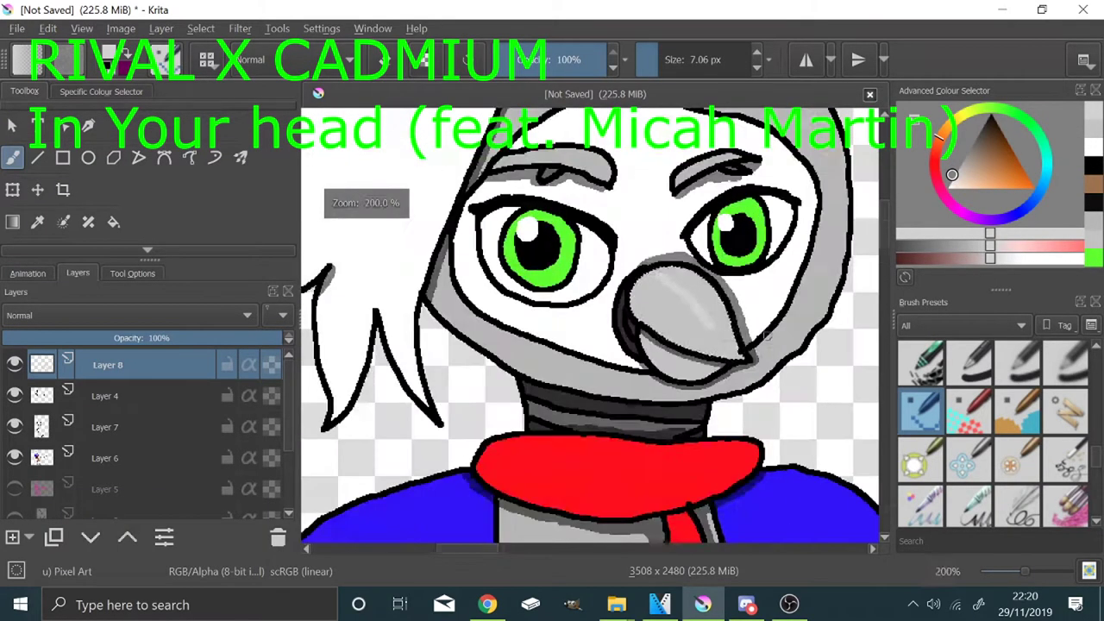
Paint a light grey vertical highlight down each of the three claws of the front-facing foot
{"action": "scroll", "coordinate": [556, 361], "scroll_direction": "up", "scroll_amount": 2}
{"action": "scroll", "coordinate": [384, 252], "scroll_direction": "up", "scroll_amount": 6}
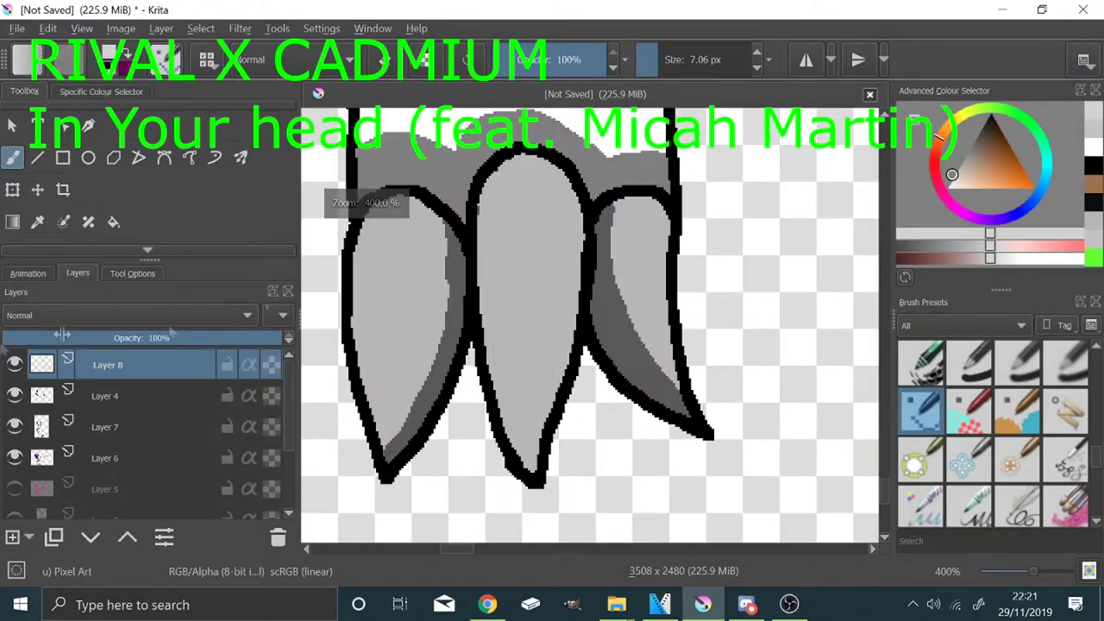
{"action": "key", "text": "w"}
{"action": "key", "text": "b"}
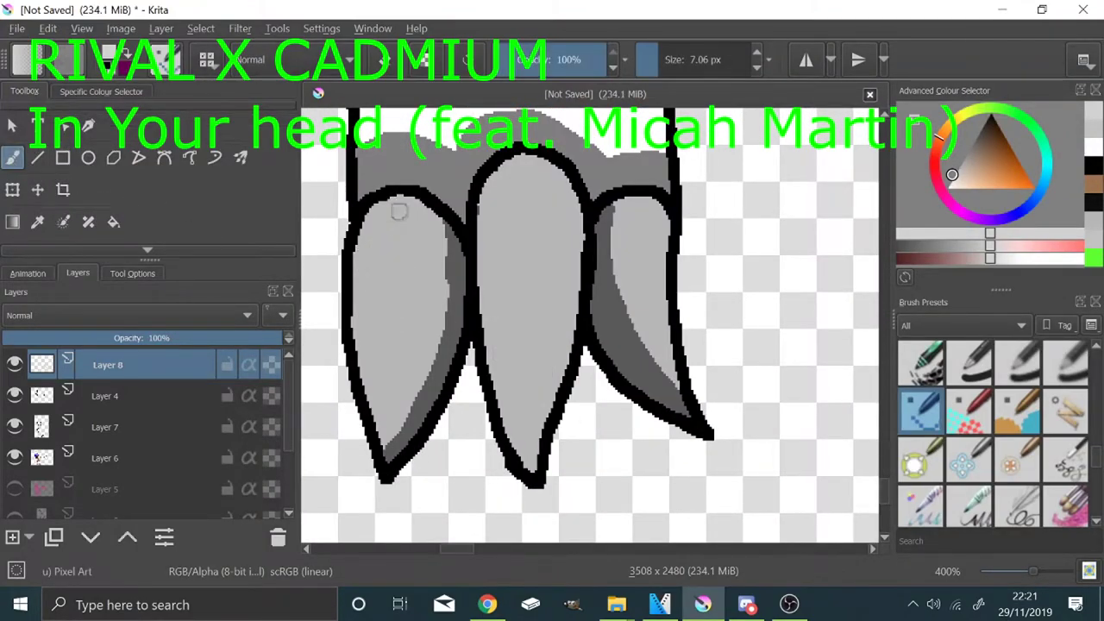
{"action": "left_click_drag", "start_coordinate": [393, 212], "coordinate": [389, 341]}
{"action": "left_click_drag", "start_coordinate": [528, 194], "coordinate": [523, 371]}
{"action": "left_click_drag", "start_coordinate": [647, 216], "coordinate": [659, 340]}
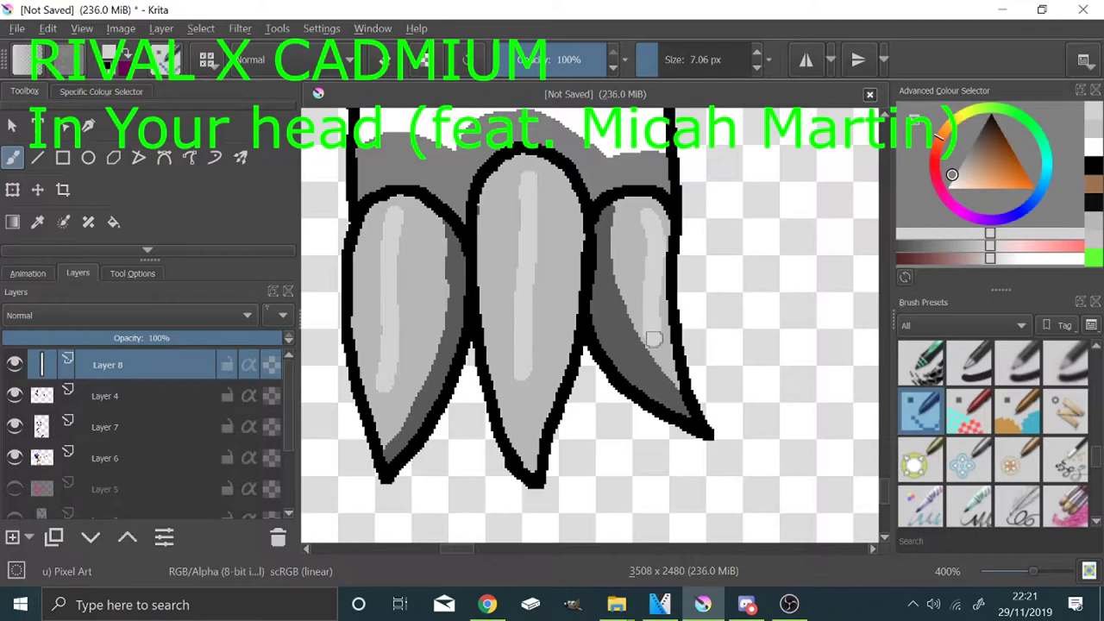
Paint light grey curved highlights along the claws of the sideways-turned foot
{"action": "scroll", "coordinate": [660, 341], "scroll_direction": "down", "scroll_amount": 6}
{"action": "scroll", "coordinate": [669, 287], "scroll_direction": "up", "scroll_amount": 7}
{"action": "left_click_drag", "start_coordinate": [667, 278], "coordinate": [520, 408]}
{"action": "scroll", "coordinate": [509, 380], "scroll_direction": "down", "scroll_amount": 7}
{"action": "scroll", "coordinate": [638, 364], "scroll_direction": "up", "scroll_amount": 6}
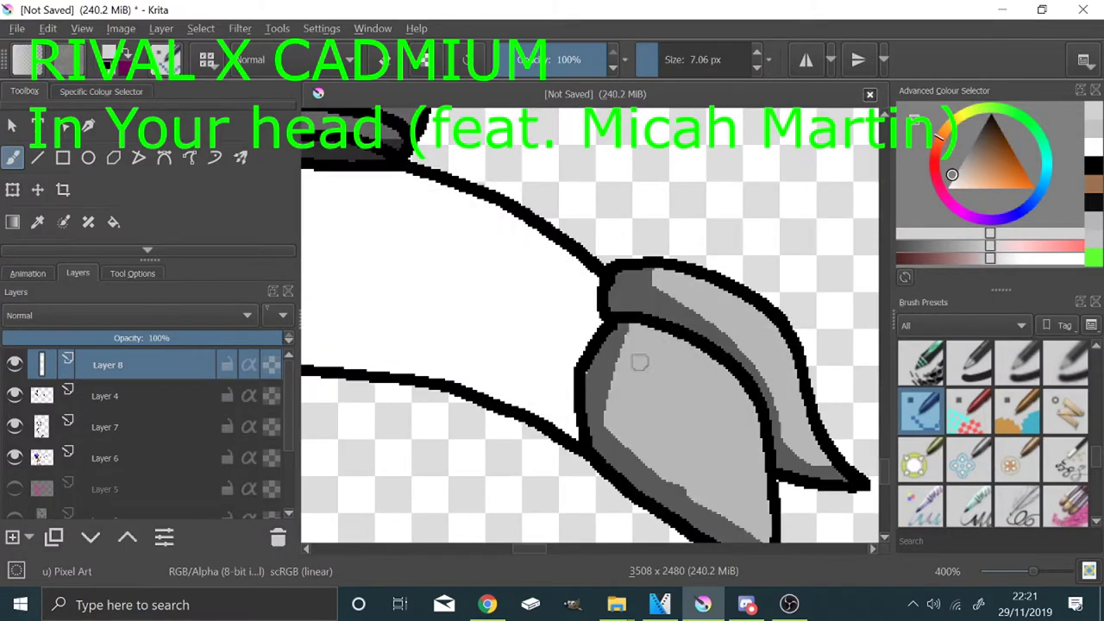
{"action": "left_click_drag", "start_coordinate": [640, 362], "coordinate": [723, 495]}
{"action": "left_click_drag", "start_coordinate": [686, 266], "coordinate": [760, 327]}
{"action": "scroll", "coordinate": [759, 328], "scroll_direction": "up", "scroll_amount": 2}
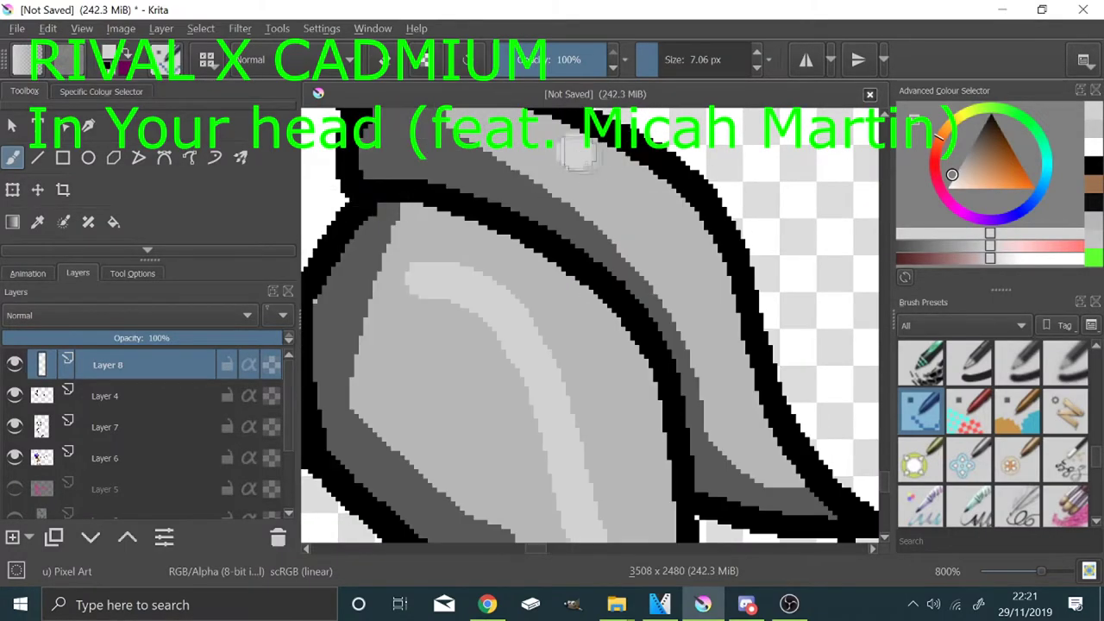
{"action": "mouse_move", "coordinate": [572, 147]}
{"action": "left_mouse_down"}
{"action": "mouse_move", "coordinate": [699, 291]}
{"action": "mouse_move", "coordinate": [717, 337]}
{"action": "left_mouse_up"}
{"action": "scroll", "coordinate": [717, 338], "scroll_direction": "down", "scroll_amount": 4}
{"action": "scroll", "coordinate": [422, 302], "scroll_direction": "up", "scroll_amount": 5}
Paint thin light grey highlight lines along both eyebrows with a 1.78 px brush
{"action": "scroll", "coordinate": [671, 422], "scroll_direction": "down", "scroll_amount": 11}
{"action": "scroll", "coordinate": [595, 272], "scroll_direction": "up", "scroll_amount": 5}
{"action": "scroll", "coordinate": [595, 274], "scroll_direction": "down", "scroll_amount": 5}
{"action": "scroll", "coordinate": [78, 235], "scroll_direction": "down", "scroll_amount": 2}
{"action": "left_click", "coordinate": [113, 217]}
{"action": "left_click", "coordinate": [431, 297]}
{"action": "scroll", "coordinate": [138, 215], "scroll_direction": "up", "scroll_amount": 2}
{"action": "left_click", "coordinate": [13, 161]}
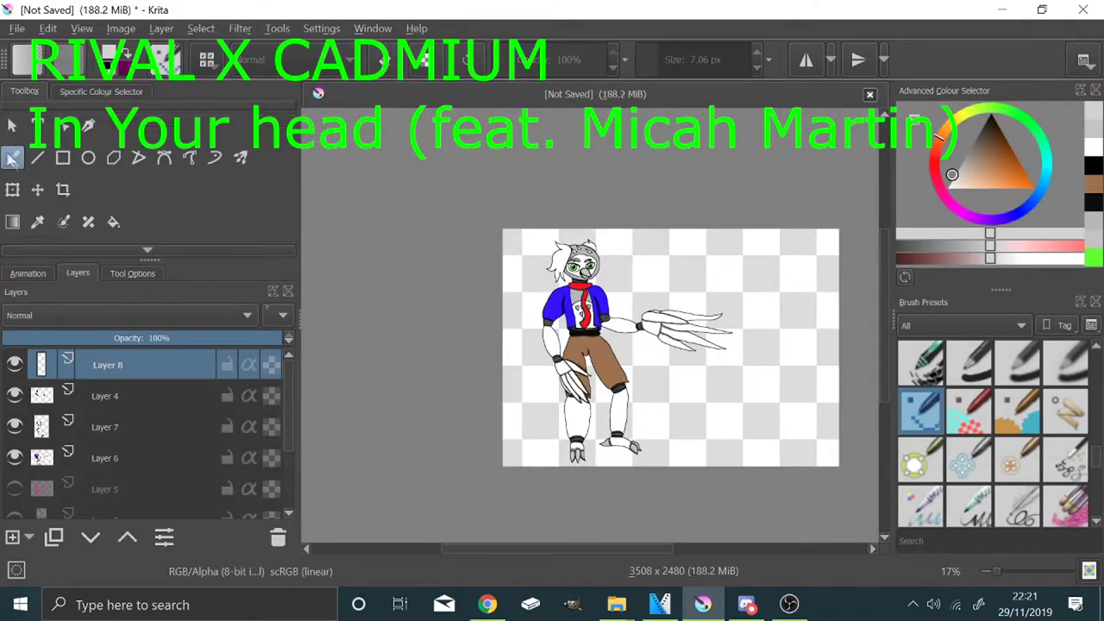
{"action": "scroll", "coordinate": [582, 271], "scroll_direction": "up", "scroll_amount": 7}
{"action": "scroll", "coordinate": [623, 300], "scroll_direction": "down", "scroll_amount": 2}
{"action": "scroll", "coordinate": [518, 207], "scroll_direction": "up", "scroll_amount": 2}
{"action": "scroll", "coordinate": [494, 192], "scroll_direction": "up", "scroll_amount": 3}
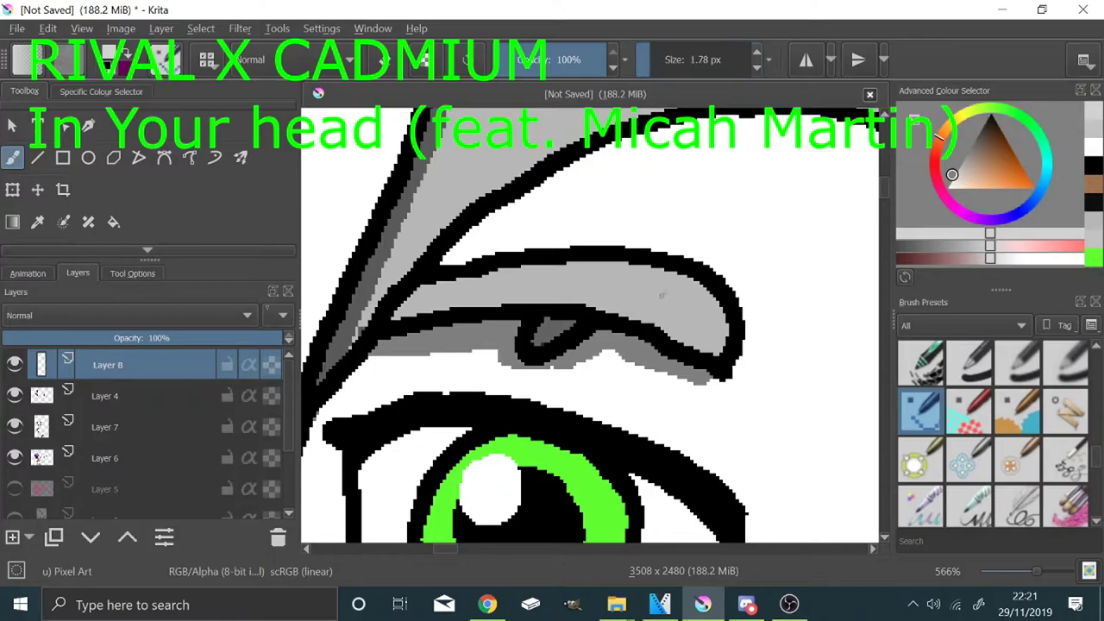
{"action": "scroll", "coordinate": [447, 290], "scroll_direction": "down", "scroll_amount": 3}
{"action": "scroll", "coordinate": [534, 362], "scroll_direction": "up", "scroll_amount": 4}
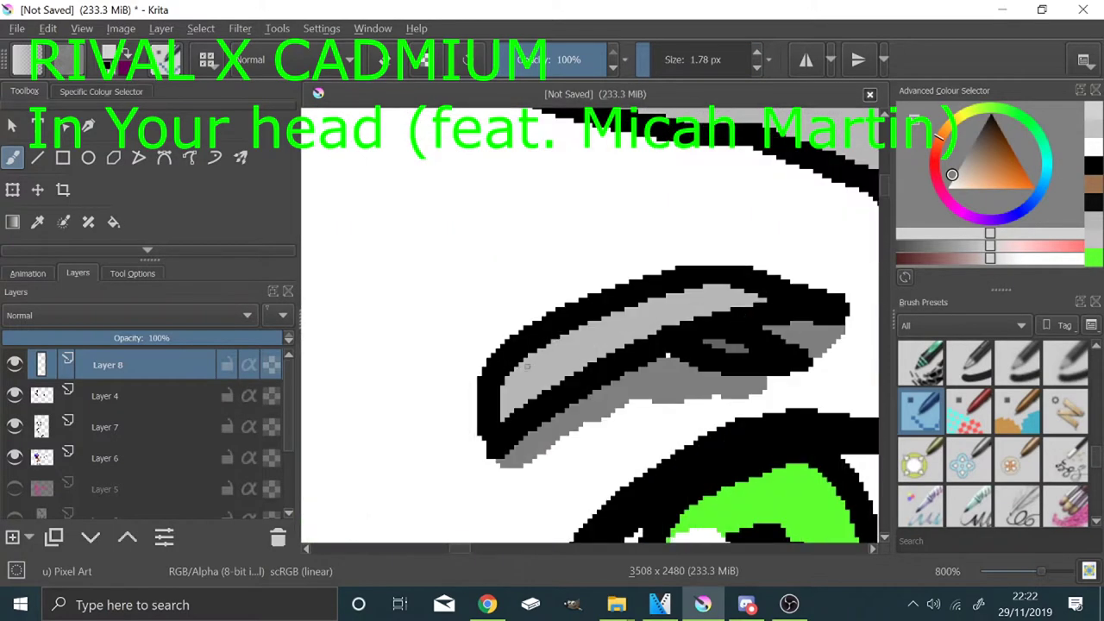
{"action": "left_click_drag", "start_coordinate": [694, 301], "coordinate": [709, 295]}
Add a new layer above Layer 8 and prepare a 153.43 px brush in the green sampled from the iris
{"action": "scroll", "coordinate": [573, 259], "scroll_direction": "down", "scroll_amount": 10}
{"action": "scroll", "coordinate": [560, 319], "scroll_direction": "up", "scroll_amount": 4}
{"action": "scroll", "coordinate": [565, 336], "scroll_direction": "down", "scroll_amount": 4}
{"action": "scroll", "coordinate": [566, 349], "scroll_direction": "up", "scroll_amount": 10}
{"action": "left_click", "coordinate": [24, 534]}
{"action": "scroll", "coordinate": [522, 358], "scroll_direction": "down", "scroll_amount": 1}
{"action": "left_click", "coordinate": [672, 60]}
{"action": "left_click", "coordinate": [37, 222]}
{"action": "left_click", "coordinate": [458, 353]}
{"action": "left_click", "coordinate": [12, 158]}
{"action": "scroll", "coordinate": [607, 316], "scroll_direction": "down", "scroll_amount": 2}
{"action": "scroll", "coordinate": [606, 316], "scroll_direction": "up", "scroll_amount": 1}
{"action": "left_click", "coordinate": [697, 60]}
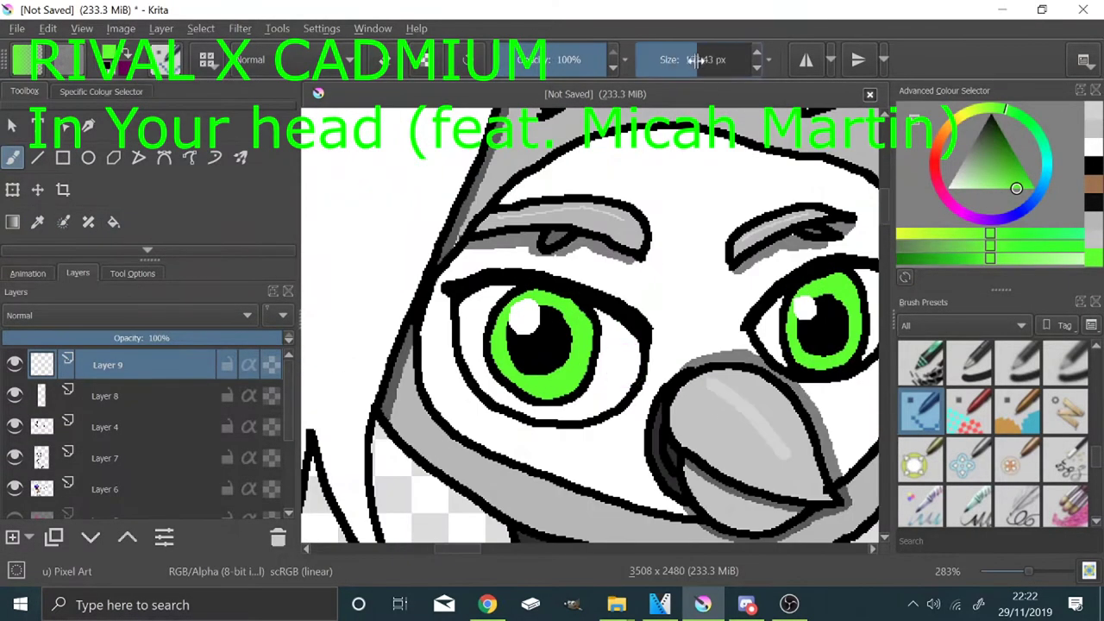
Try stamping a large green dot over each eye
{"action": "left_click", "coordinate": [525, 345]}
{"action": "scroll", "coordinate": [739, 320], "scroll_direction": "up", "scroll_amount": 1}
{"action": "left_click", "coordinate": [742, 306]}
{"action": "scroll", "coordinate": [742, 310], "scroll_direction": "down", "scroll_amount": 2}
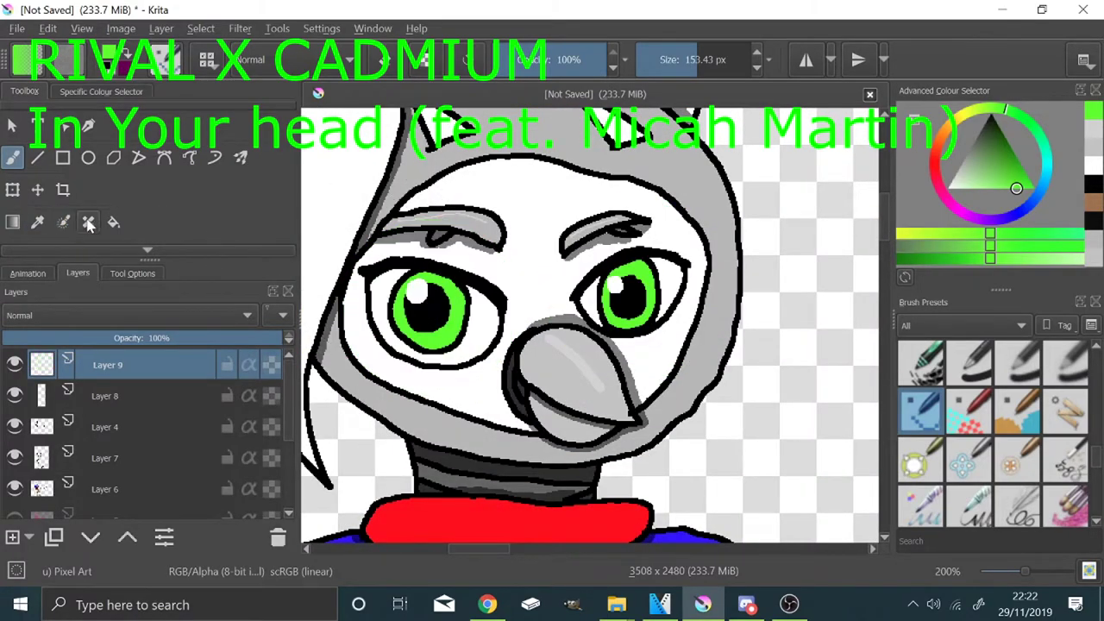
Build a contiguous selection of the face, including the small enclosed areas around the eyes and eyebrows
{"action": "scroll", "coordinate": [89, 225], "scroll_direction": "down", "scroll_amount": 2}
{"action": "left_click", "coordinate": [113, 217]}
{"action": "left_click", "coordinate": [525, 288]}
{"action": "scroll", "coordinate": [578, 336], "scroll_direction": "up", "scroll_amount": 4}
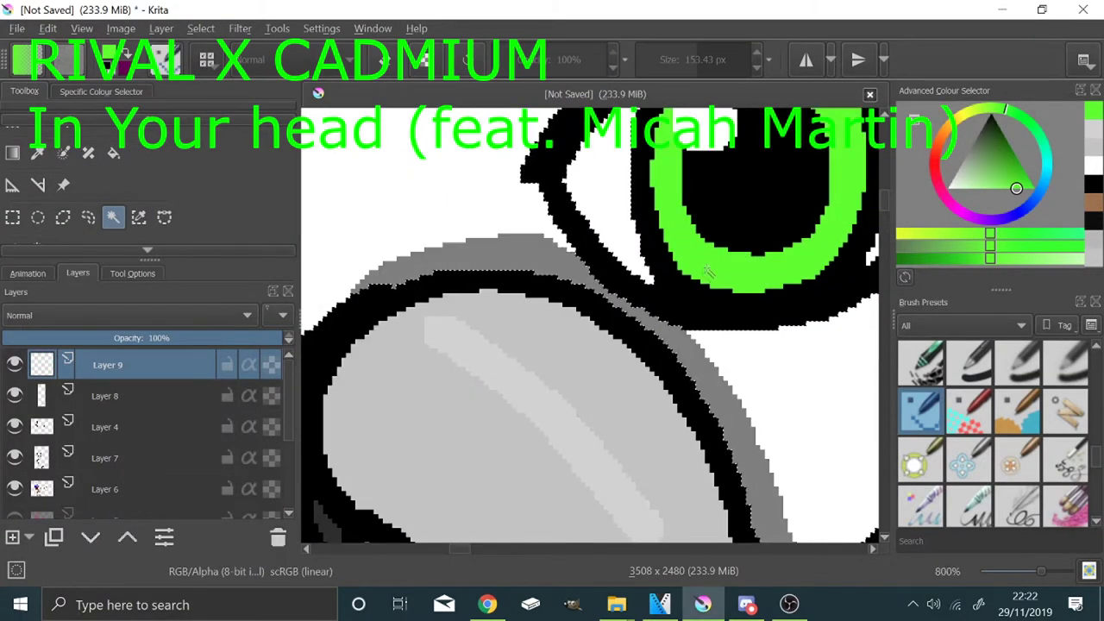
{"action": "scroll", "coordinate": [700, 283], "scroll_direction": "down", "scroll_amount": 4}
{"action": "scroll", "coordinate": [601, 228], "scroll_direction": "up", "scroll_amount": 7}
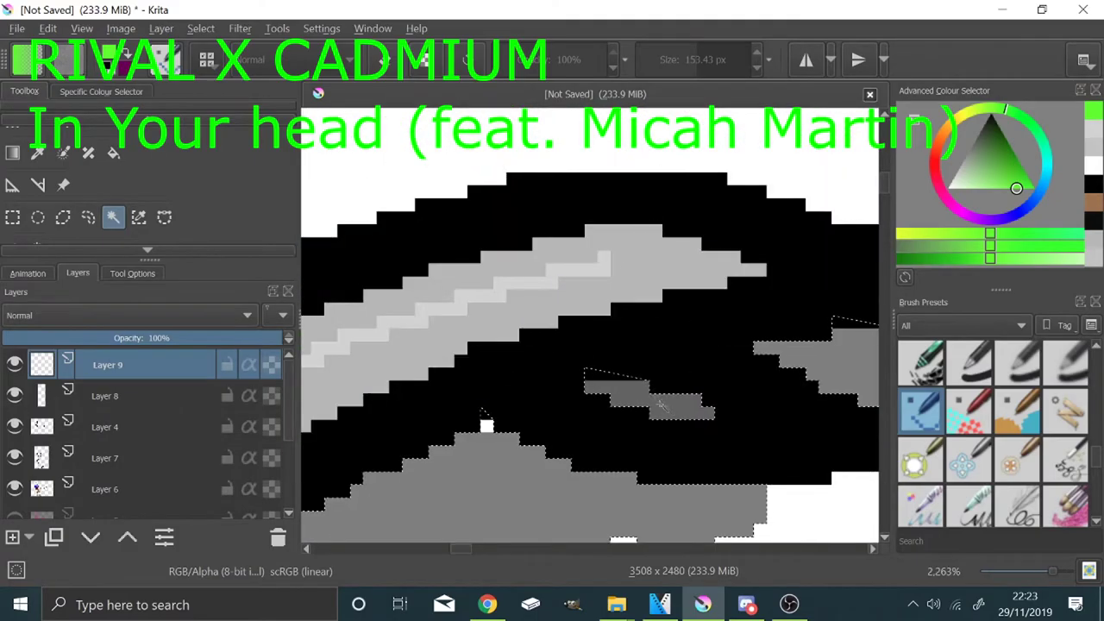
{"action": "scroll", "coordinate": [456, 173], "scroll_direction": "up", "scroll_amount": 2}
{"action": "scroll", "coordinate": [483, 382], "scroll_direction": "down", "scroll_amount": 4}
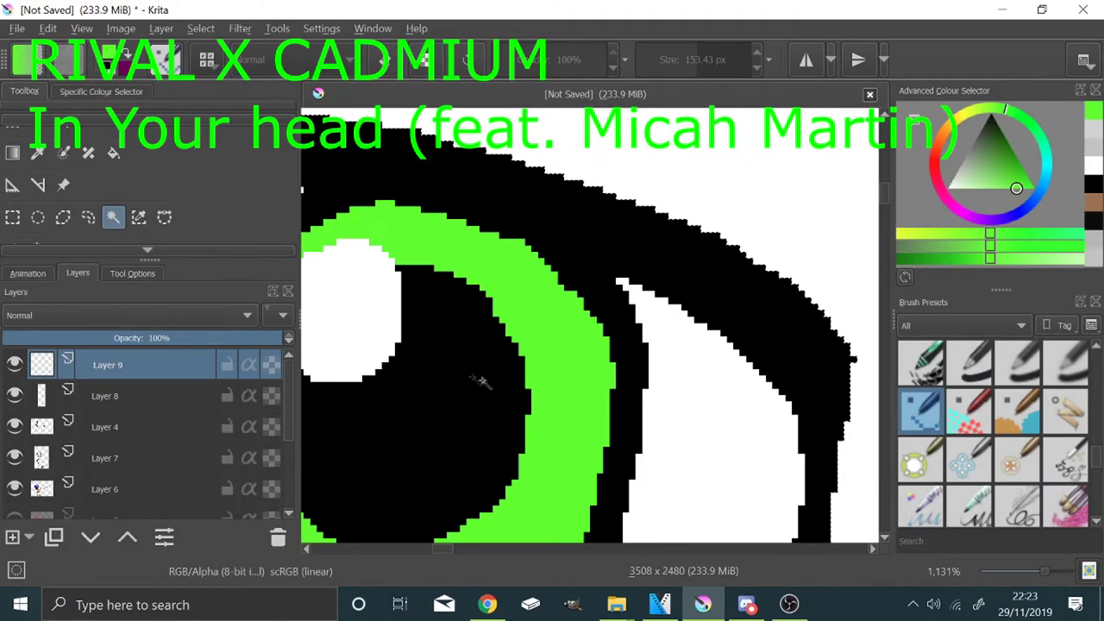
{"action": "scroll", "coordinate": [658, 312], "scroll_direction": "down", "scroll_amount": 4}
{"action": "scroll", "coordinate": [554, 353], "scroll_direction": "up", "scroll_amount": 3}
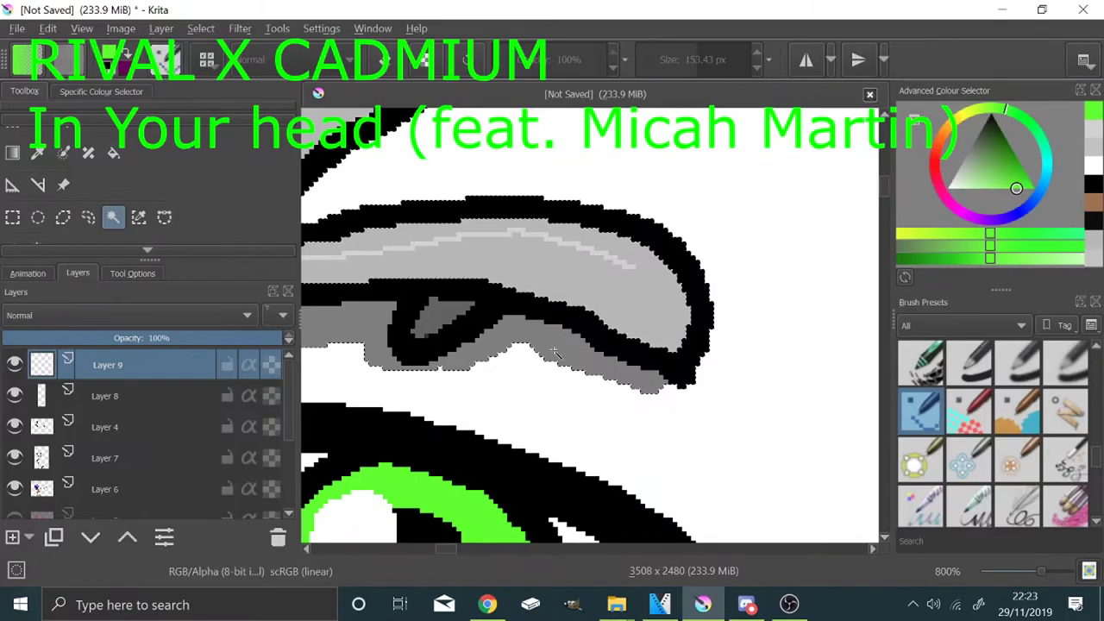
{"action": "scroll", "coordinate": [652, 235], "scroll_direction": "down", "scroll_amount": 4}
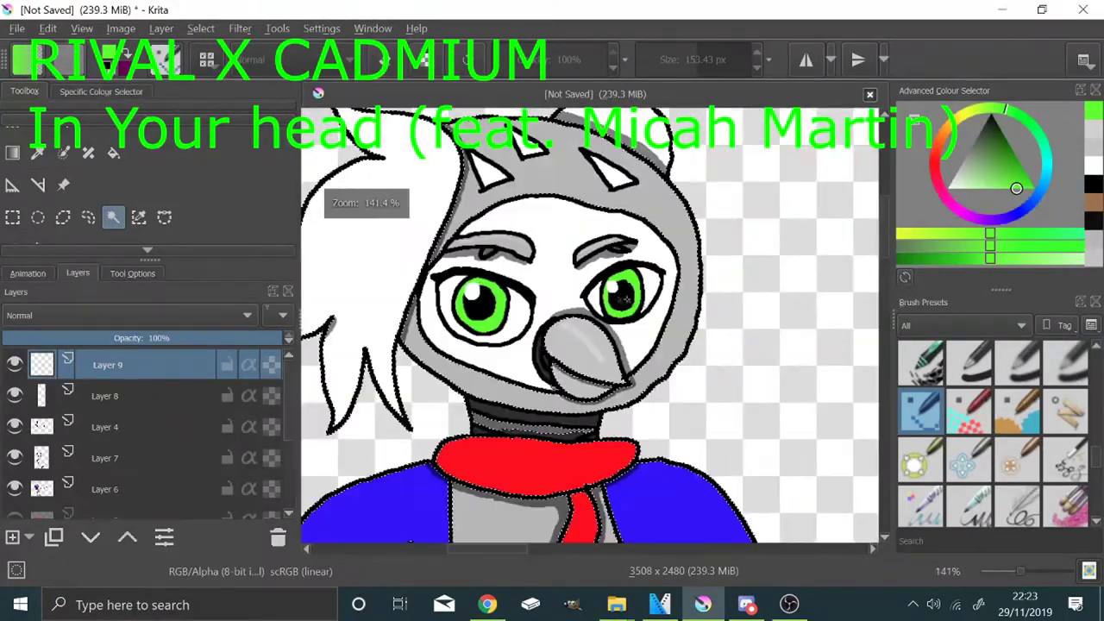
{"action": "scroll", "coordinate": [598, 365], "scroll_direction": "up", "scroll_amount": 3}
{"action": "scroll", "coordinate": [598, 364], "scroll_direction": "down", "scroll_amount": 3}
{"action": "scroll", "coordinate": [36, 157], "scroll_direction": "up", "scroll_amount": 2}
Choose a more saturated green and paint a large 153.43 px dot over each eye on Layer 9
{"action": "left_click", "coordinate": [13, 158]}
{"action": "scroll", "coordinate": [336, 207], "scroll_direction": "up", "scroll_amount": 2}
{"action": "scroll", "coordinate": [446, 300], "scroll_direction": "down", "scroll_amount": 2}
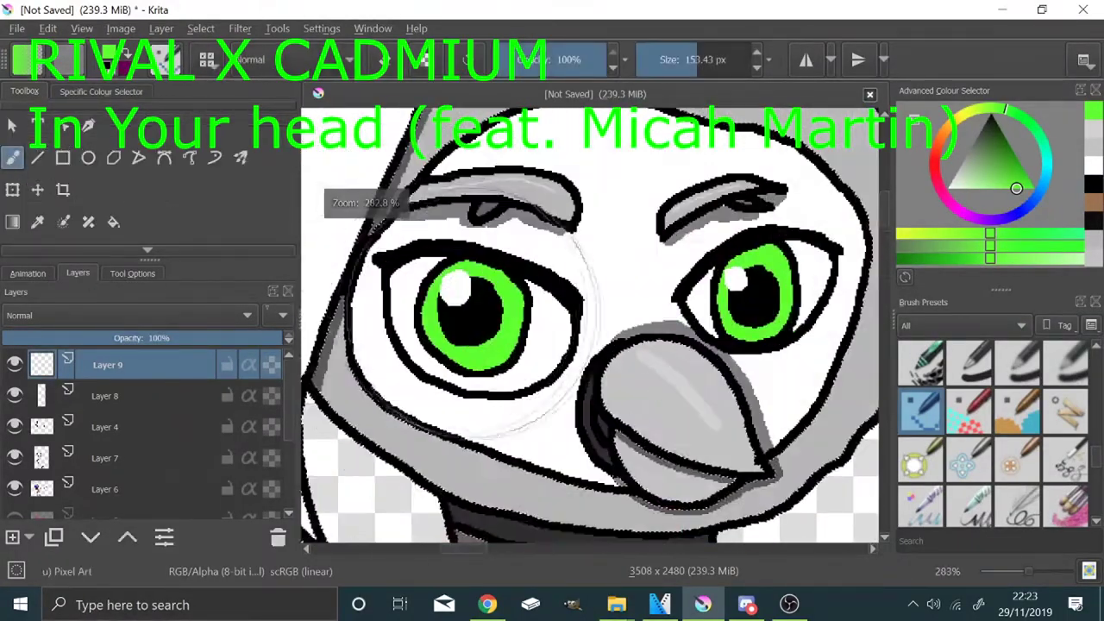
{"action": "left_click", "coordinate": [1033, 188]}
{"action": "left_click", "coordinate": [475, 304]}
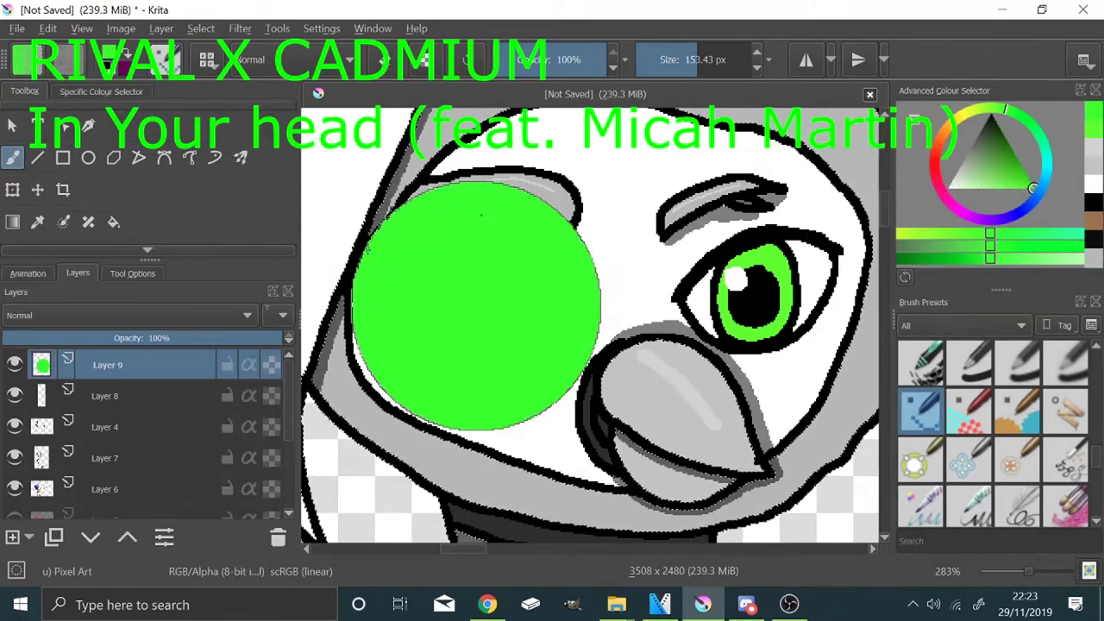
{"action": "left_click_drag", "start_coordinate": [757, 270], "coordinate": [569, 294]}
{"action": "left_click", "coordinate": [572, 296]}
Lower Layer 9's opacity to 32% so the green over the eyes becomes a translucent glow
{"action": "scroll", "coordinate": [569, 298], "scroll_direction": "down", "scroll_amount": 2}
{"action": "left_click_drag", "start_coordinate": [197, 337], "coordinate": [92, 338]}
{"action": "scroll", "coordinate": [530, 311], "scroll_direction": "down", "scroll_amount": 2}
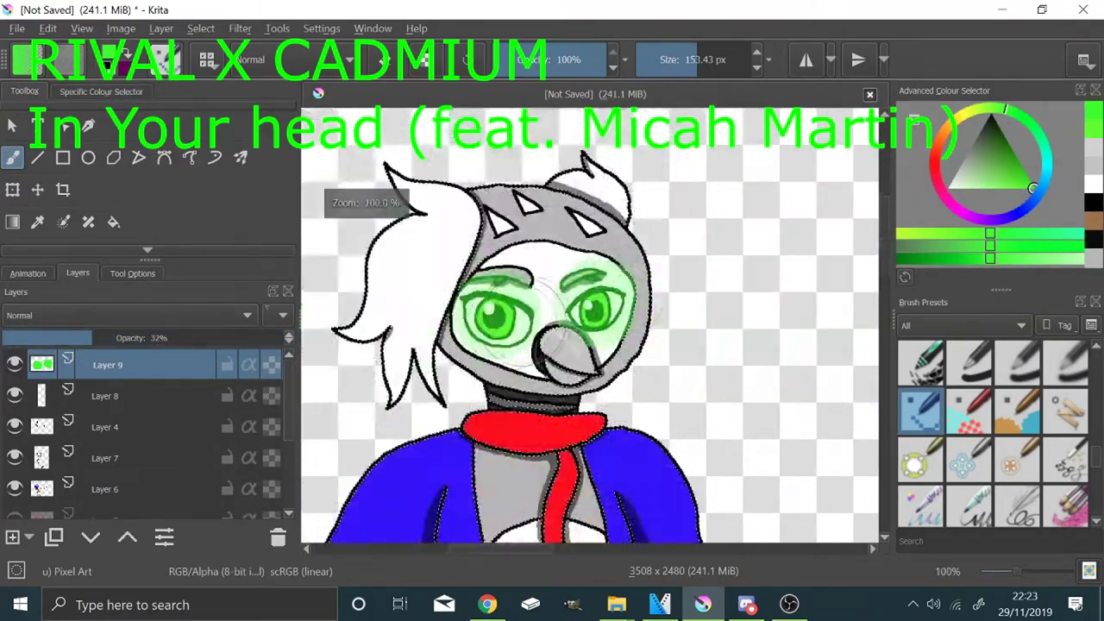
Add a new layer above Layer 4 and paint short dark green 3.47 px streaks across the iris of the left eye
{"action": "scroll", "coordinate": [507, 324], "scroll_direction": "up", "scroll_amount": 2}
{"action": "left_click", "coordinate": [171, 428]}
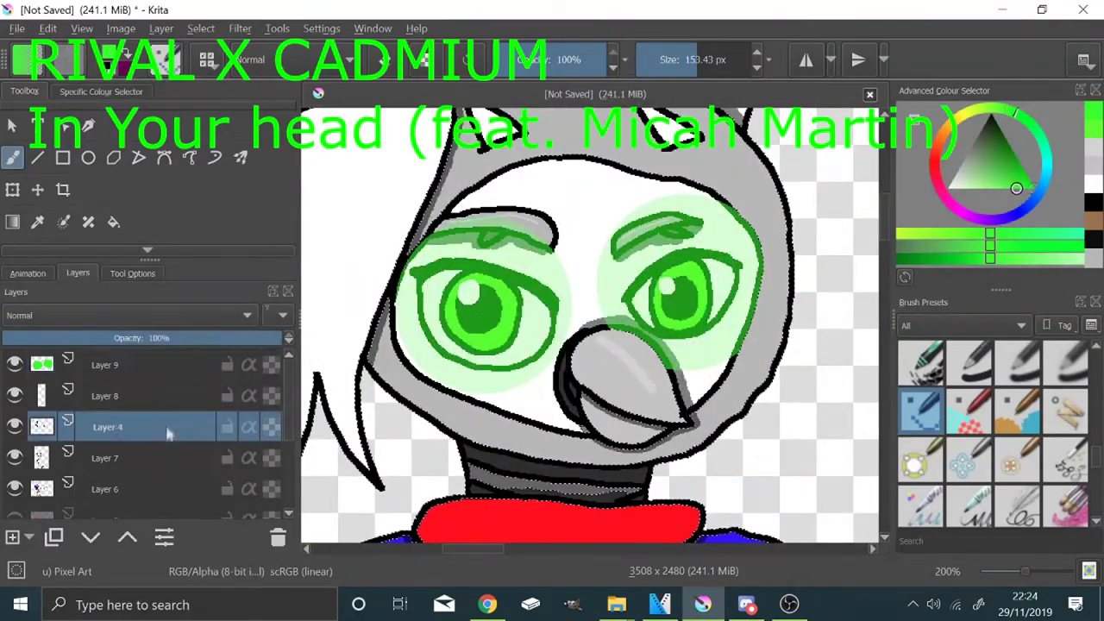
{"action": "key", "text": "Insert"}
{"action": "scroll", "coordinate": [526, 269], "scroll_direction": "up", "scroll_amount": 6}
{"action": "scroll", "coordinate": [528, 270], "scroll_direction": "down", "scroll_amount": 1}
{"action": "left_click", "coordinate": [1011, 152]}
{"action": "left_click", "coordinate": [657, 60]}
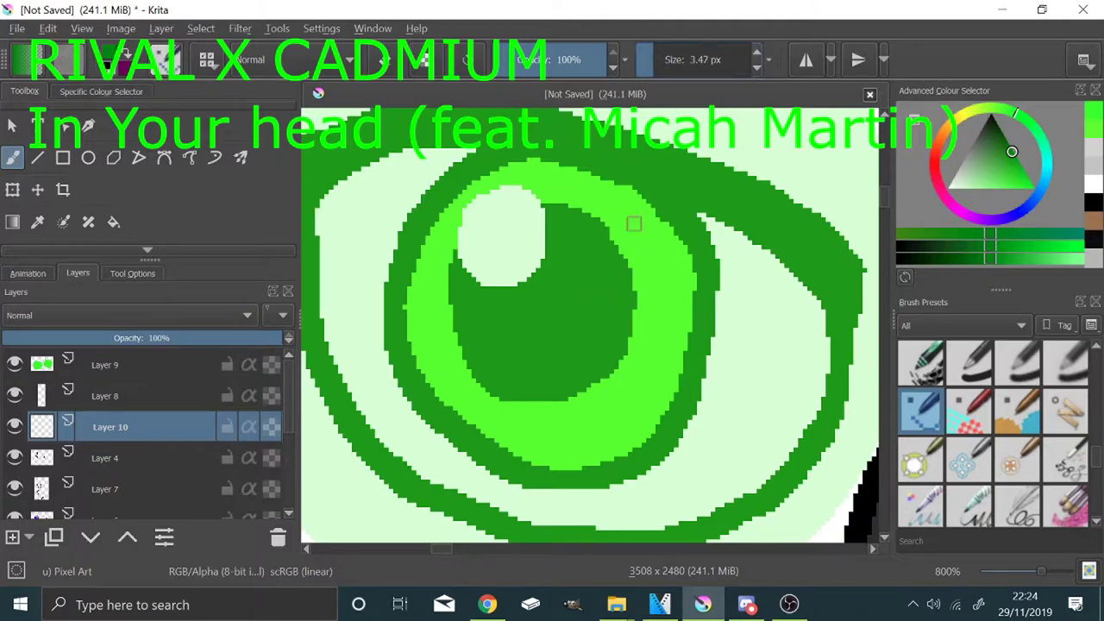
{"action": "left_click_drag", "start_coordinate": [615, 391], "coordinate": [651, 436]}
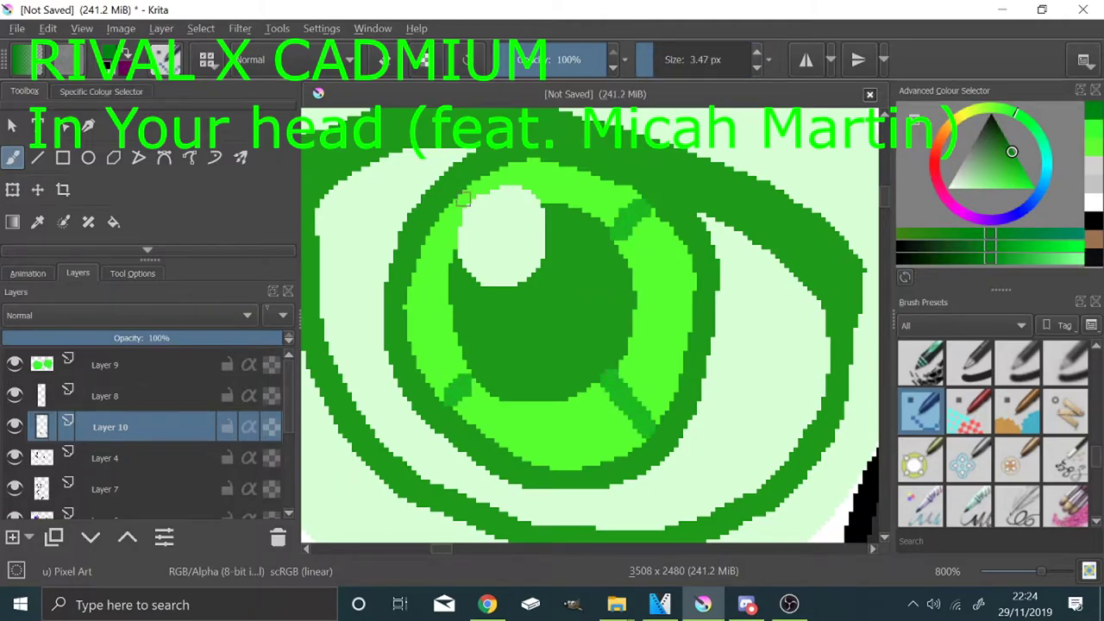
{"action": "left_click_drag", "start_coordinate": [463, 199], "coordinate": [472, 208]}
Paint matching dark green streaks across the iris of the right eye on Layer 10
{"action": "scroll", "coordinate": [473, 203], "scroll_direction": "down", "scroll_amount": 4}
{"action": "scroll", "coordinate": [731, 175], "scroll_direction": "up", "scroll_amount": 4}
{"action": "left_click_drag", "start_coordinate": [597, 301], "coordinate": [624, 255]}
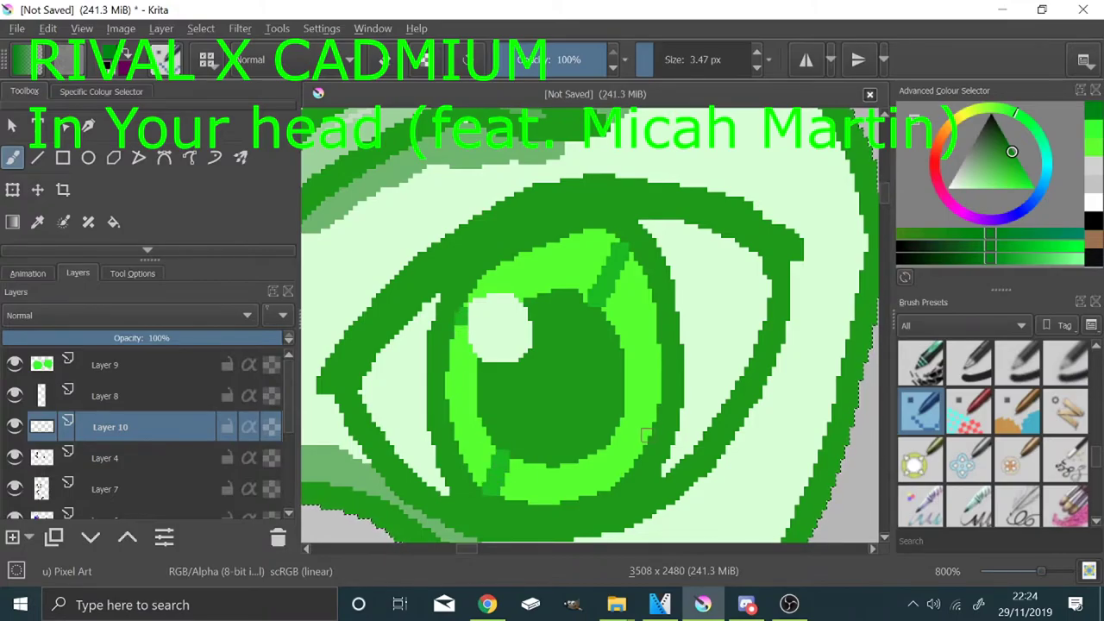
Clear the face selection and add a new layer above Layer 9
{"action": "scroll", "coordinate": [643, 419], "scroll_direction": "down", "scroll_amount": 9}
{"action": "scroll", "coordinate": [656, 431], "scroll_direction": "up", "scroll_amount": 1}
{"action": "scroll", "coordinate": [113, 218], "scroll_direction": "down", "scroll_amount": 2}
{"action": "left_click", "coordinate": [113, 217]}
{"action": "key", "text": "ctrl+shift+a"}
{"action": "left_click", "coordinate": [124, 365]}
{"action": "key", "text": "Insert"}
Hand-letter the artist's handle in small black letters above the helmet using the Ink-4 Pen Rough brush at 7 px
{"action": "key", "text": "d"}
{"action": "scroll", "coordinate": [932, 440], "scroll_direction": "up", "scroll_amount": 3}
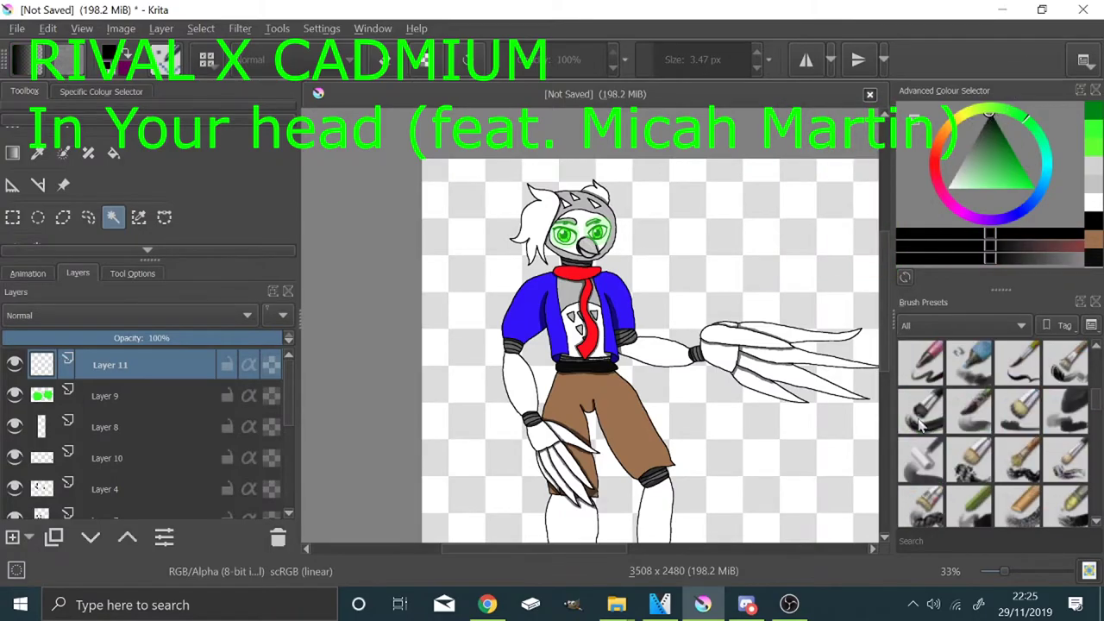
{"action": "left_click", "coordinate": [921, 457]}
{"action": "scroll", "coordinate": [561, 207], "scroll_direction": "up", "scroll_amount": 8}
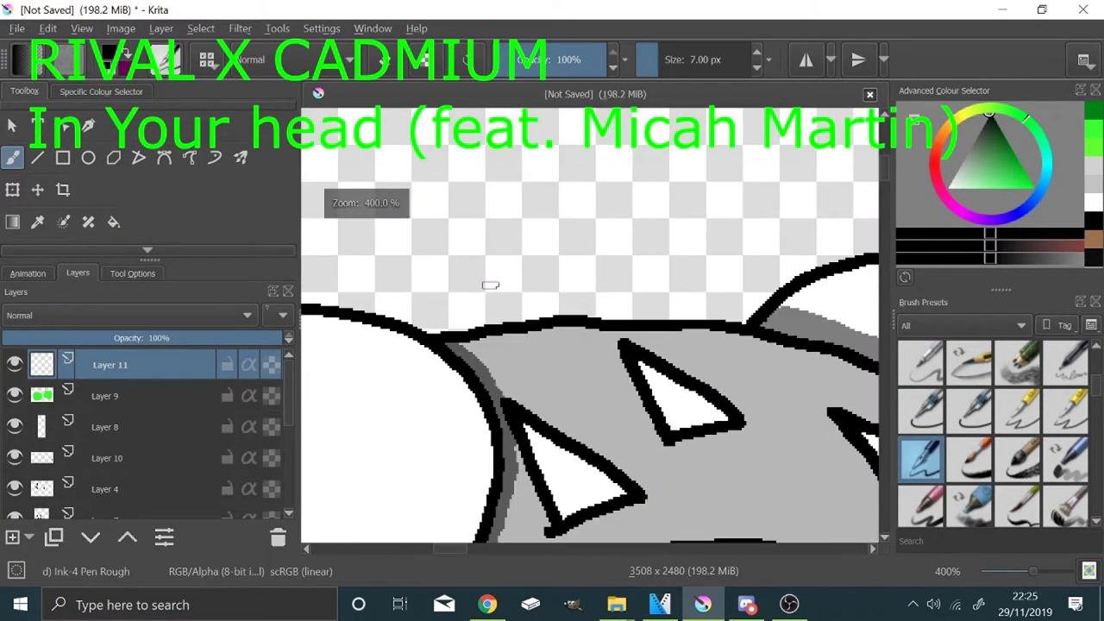
{"action": "left_click_drag", "start_coordinate": [423, 252], "coordinate": [467, 256]}
{"action": "left_click_drag", "start_coordinate": [449, 296], "coordinate": [471, 318]}
{"action": "left_click_drag", "start_coordinate": [507, 235], "coordinate": [511, 308]}
{"action": "mouse_move", "coordinate": [533, 231]}
{"action": "left_mouse_down"}
{"action": "mouse_move", "coordinate": [538, 306]}
{"action": "mouse_move", "coordinate": [576, 304]}
{"action": "left_mouse_up"}
{"action": "left_click_drag", "start_coordinate": [585, 275], "coordinate": [604, 278]}
{"action": "left_click_drag", "start_coordinate": [635, 236], "coordinate": [668, 302]}
{"action": "left_click_drag", "start_coordinate": [687, 231], "coordinate": [713, 309]}
{"action": "scroll", "coordinate": [587, 341], "scroll_direction": "down", "scroll_amount": 8}
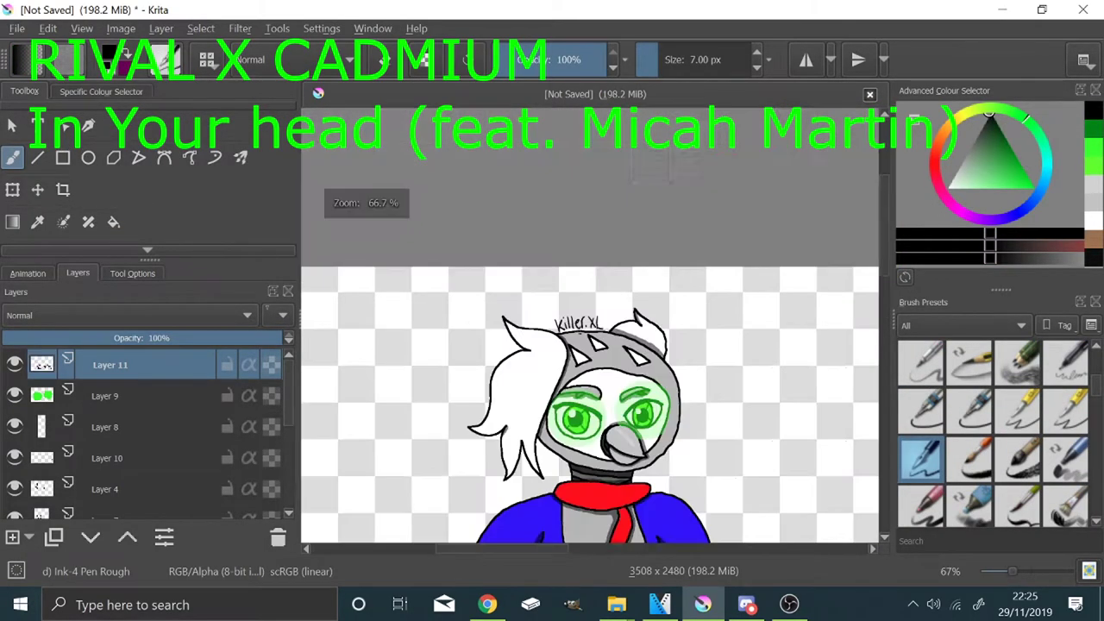
Write the title "Snowy Owl" beside the character with a 30.70 px brush, adding a curling flourish beneath it
{"action": "left_click", "coordinate": [673, 60]}
{"action": "mouse_move", "coordinate": [511, 196]}
{"action": "left_mouse_down"}
{"action": "mouse_move", "coordinate": [484, 201]}
{"action": "mouse_move", "coordinate": [453, 298]}
{"action": "left_mouse_up"}
{"action": "left_click_drag", "start_coordinate": [784, 255], "coordinate": [575, 366]}
{"action": "key", "text": "ctrl+z"}
{"action": "left_click_drag", "start_coordinate": [805, 231], "coordinate": [668, 293]}
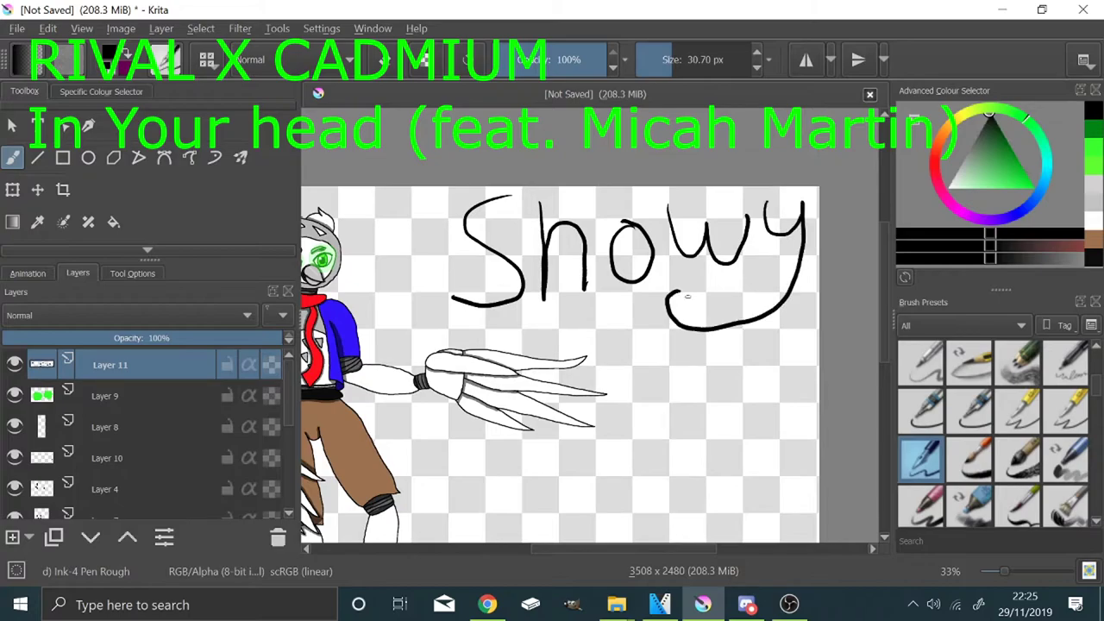
{"action": "left_click_drag", "start_coordinate": [623, 440], "coordinate": [458, 493]}
{"action": "scroll", "coordinate": [461, 483], "scroll_direction": "down", "scroll_amount": 2}
Make Layer 1 visible and paint it entirely bright sky blue with the Pixel Art brush at 1,000 px
{"action": "scroll", "coordinate": [61, 463], "scroll_direction": "down", "scroll_amount": 5}
{"action": "left_click", "coordinate": [15, 489]}
{"action": "left_click", "coordinate": [107, 489]}
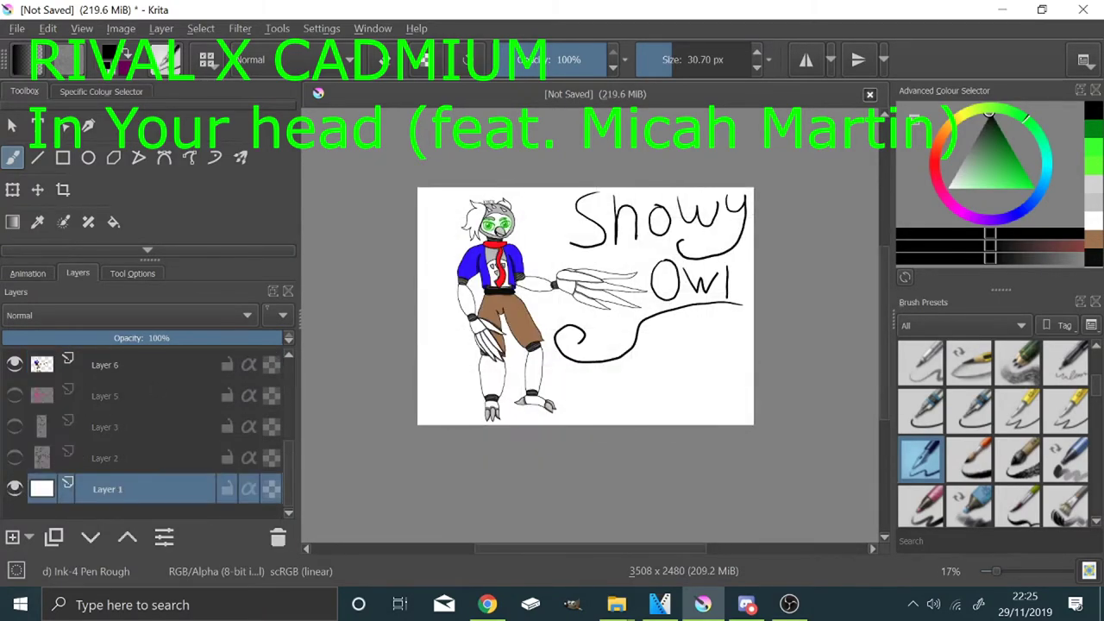
{"action": "scroll", "coordinate": [992, 431], "scroll_direction": "down", "scroll_amount": 10}
{"action": "left_click", "coordinate": [920, 410]}
{"action": "left_click", "coordinate": [1033, 187]}
{"action": "left_click_drag", "start_coordinate": [1026, 209], "coordinate": [1043, 176]}
{"action": "left_click_drag", "start_coordinate": [656, 59], "coordinate": [750, 59]}
{"action": "mouse_move", "coordinate": [748, 213]}
{"action": "left_mouse_down"}
{"action": "mouse_move", "coordinate": [481, 204]}
{"action": "mouse_move", "coordinate": [677, 388]}
{"action": "mouse_move", "coordinate": [449, 354]}
{"action": "left_mouse_up"}
{"action": "scroll", "coordinate": [498, 212], "scroll_direction": "up", "scroll_amount": 5}
{"action": "scroll", "coordinate": [552, 248], "scroll_direction": "down", "scroll_amount": 7}
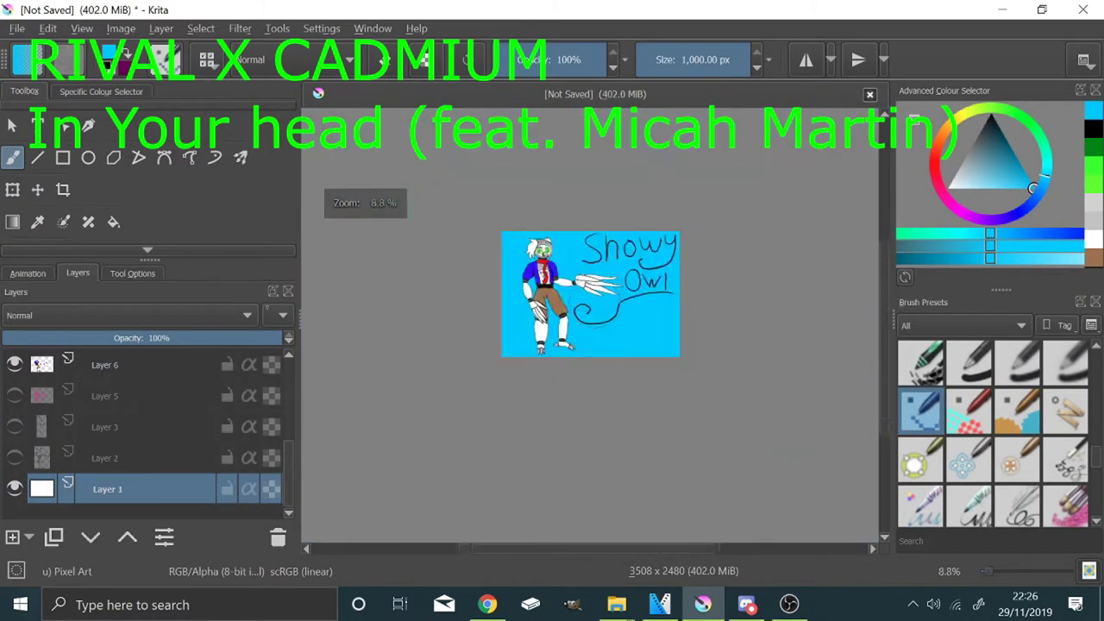
{"action": "scroll", "coordinate": [603, 259], "scroll_direction": "up", "scroll_amount": 2}
Write "FNAF" in black below the flourish on Layer 1 with the Ink-4 Pen Rough brush at 33.77 px
{"action": "key", "text": "d"}
{"action": "scroll", "coordinate": [948, 414], "scroll_direction": "down", "scroll_amount": 4}
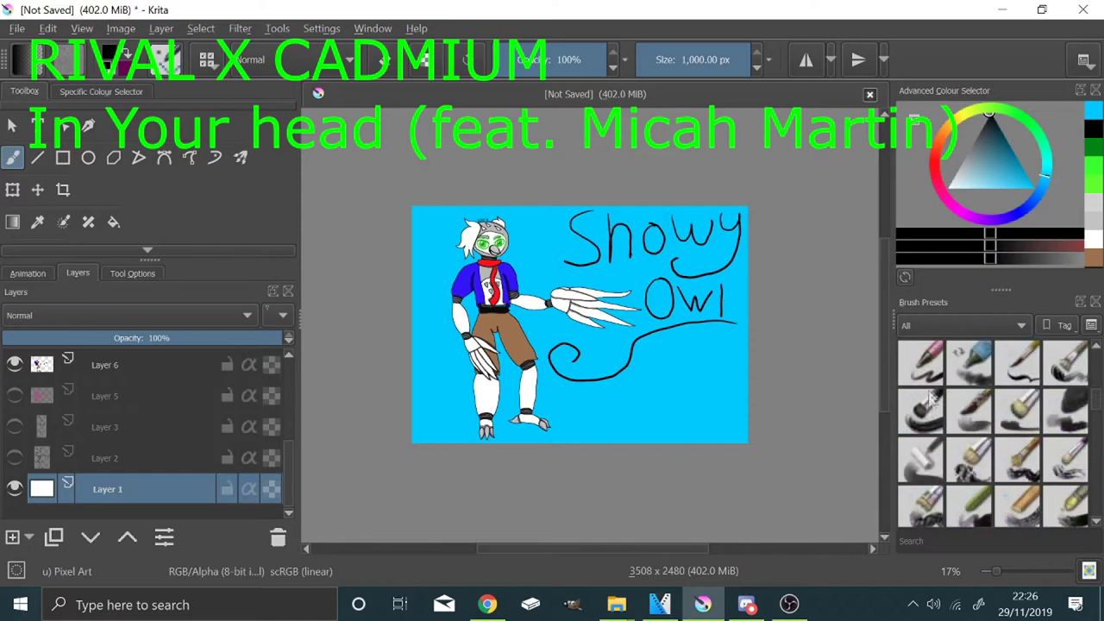
{"action": "left_click", "coordinate": [920, 453]}
{"action": "scroll", "coordinate": [498, 257], "scroll_direction": "down", "scroll_amount": 1}
{"action": "scroll", "coordinate": [623, 386], "scroll_direction": "up", "scroll_amount": 3}
{"action": "left_click", "coordinate": [663, 62]}
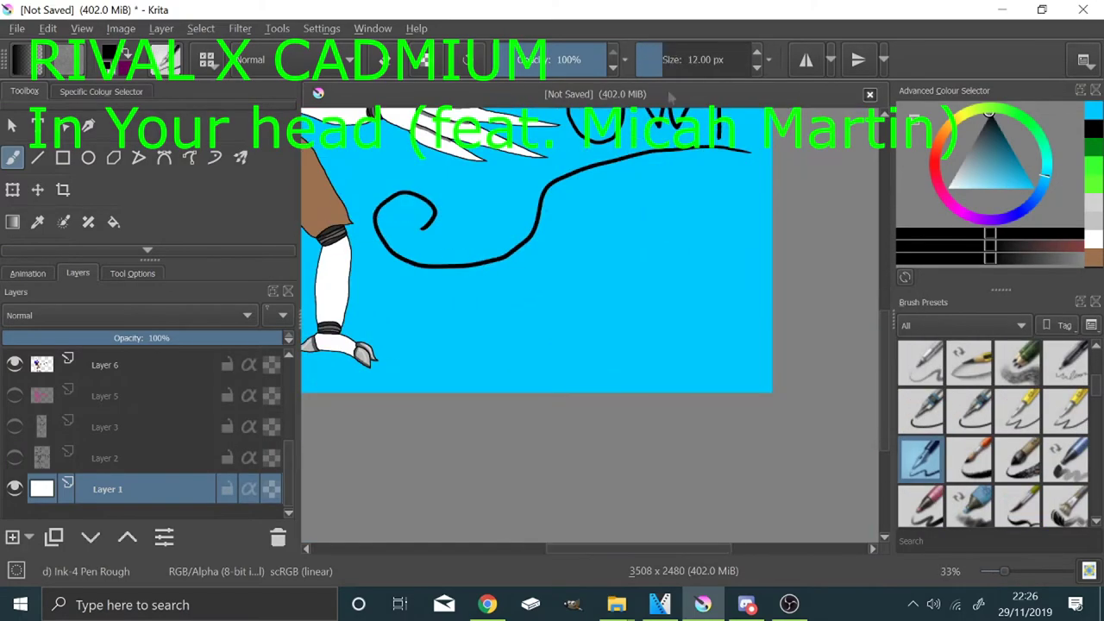
{"action": "scroll", "coordinate": [564, 302], "scroll_direction": "up", "scroll_amount": 3}
{"action": "scroll", "coordinate": [565, 301], "scroll_direction": "down", "scroll_amount": 2}
{"action": "left_click_drag", "start_coordinate": [548, 187], "coordinate": [530, 354]}
{"action": "left_click_drag", "start_coordinate": [542, 250], "coordinate": [564, 248]}
{"action": "mouse_move", "coordinate": [583, 349]}
{"action": "left_mouse_down"}
{"action": "mouse_move", "coordinate": [621, 354]}
{"action": "mouse_move", "coordinate": [666, 226]}
{"action": "left_mouse_up"}
{"action": "mouse_move", "coordinate": [709, 194]}
{"action": "left_mouse_down"}
{"action": "mouse_move", "coordinate": [651, 360]}
{"action": "mouse_move", "coordinate": [703, 353]}
{"action": "left_mouse_up"}
{"action": "left_click_drag", "start_coordinate": [708, 278], "coordinate": [681, 276]}
{"action": "left_click_drag", "start_coordinate": [751, 193], "coordinate": [738, 365]}
{"action": "left_click_drag", "start_coordinate": [746, 269], "coordinate": [779, 267]}
Add "OC" in black at the lower end of the "FNAF" lettering
{"action": "left_click_drag", "start_coordinate": [793, 375], "coordinate": [652, 379]}
{"action": "left_click_drag", "start_coordinate": [653, 328], "coordinate": [651, 328]}
{"action": "left_click_drag", "start_coordinate": [715, 323], "coordinate": [724, 409]}
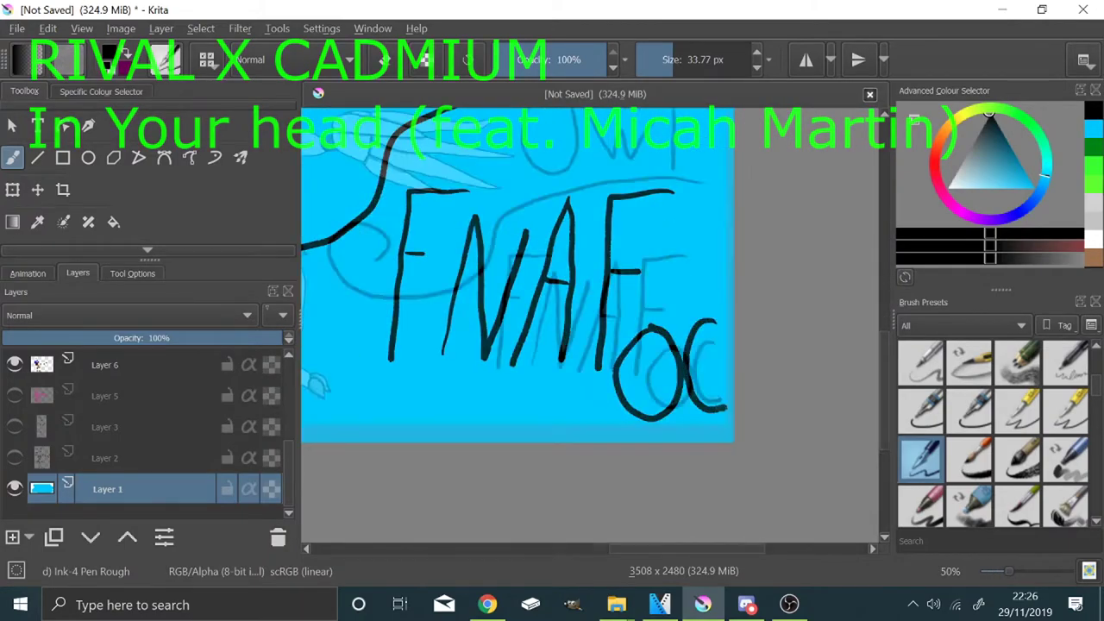
{"action": "key", "text": "minus"}
{"action": "key", "text": "minus"}
{"action": "key", "text": "minus"}
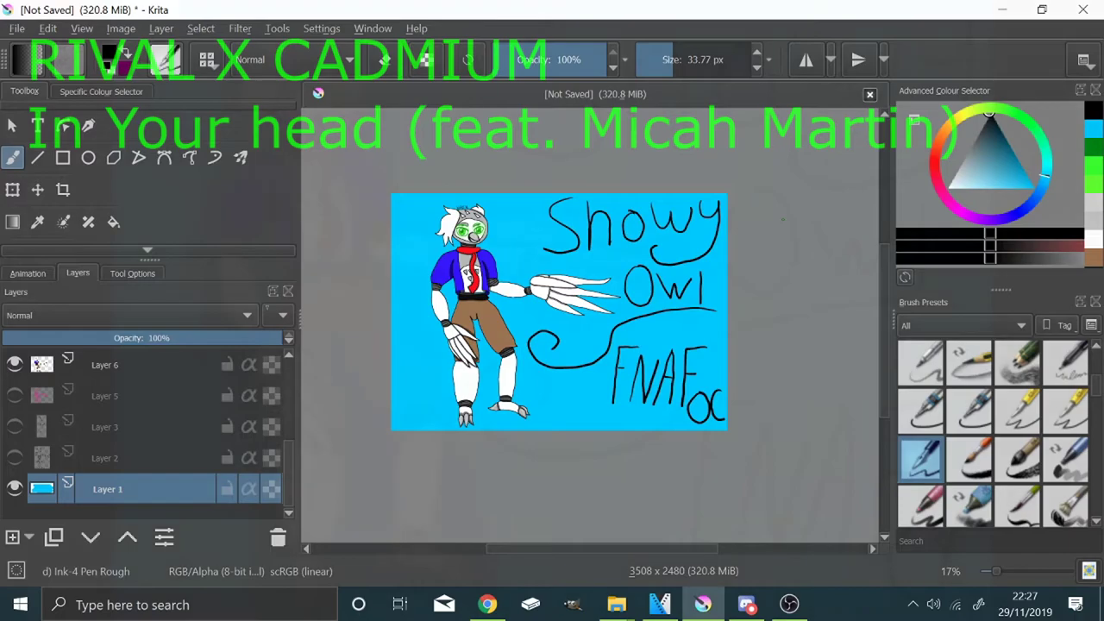
Choose a darker blue and the large smooth Bristles brush at 110 px for Layer 1
{"action": "left_click", "coordinate": [1008, 145]}
{"action": "scroll", "coordinate": [930, 376], "scroll_direction": "down", "scroll_amount": 3}
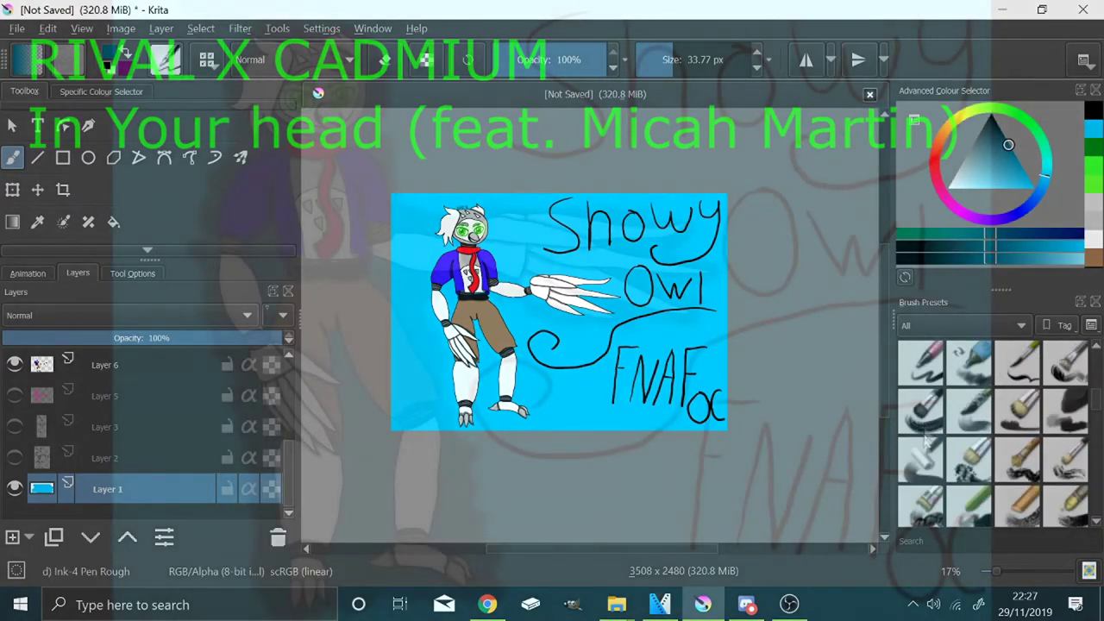
{"action": "left_click", "coordinate": [919, 421]}
{"action": "key", "text": "plus"}
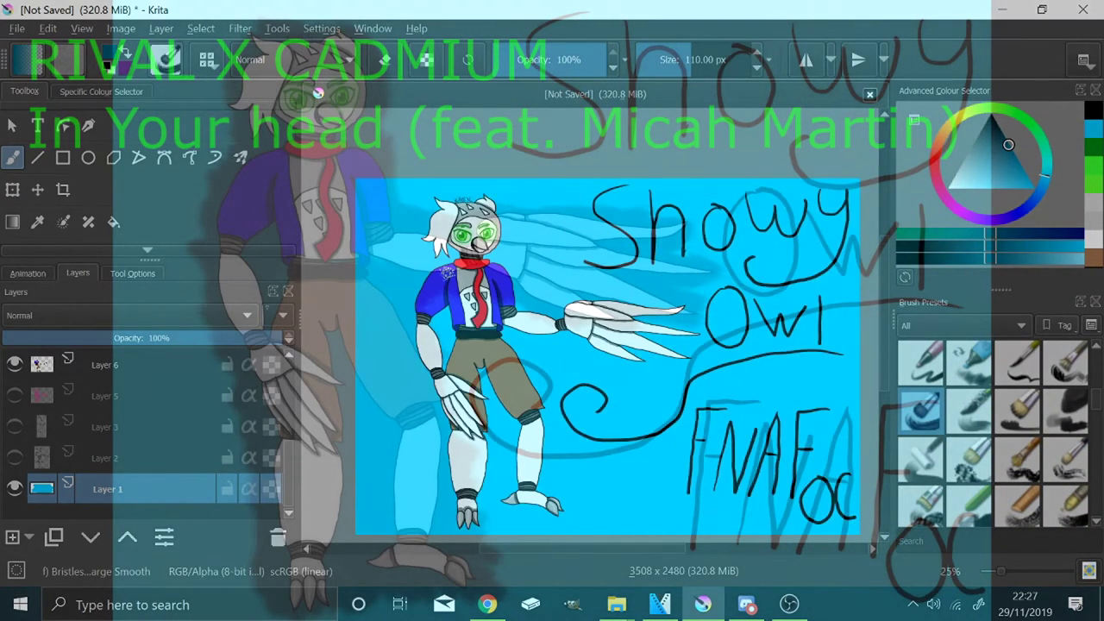